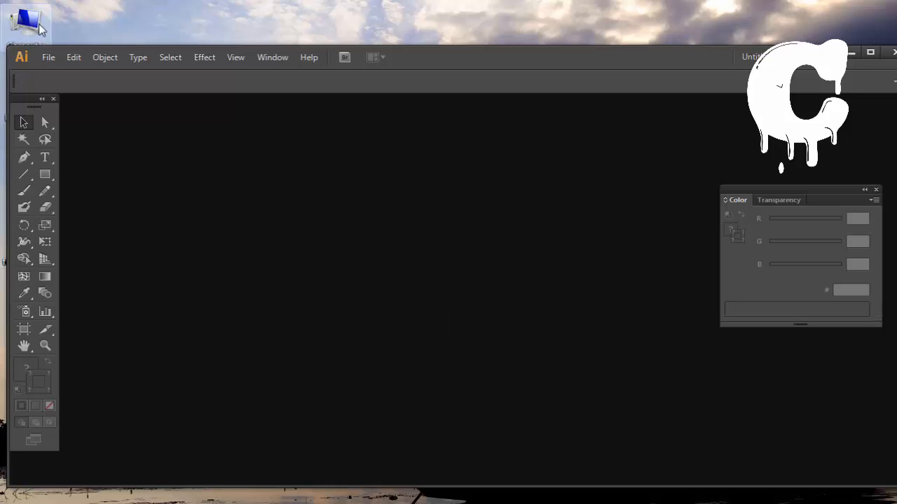
Step: Create a new document 700 px wide and 500 px high
left_click(870, 51)
left_click(35, 14)
left_click(46, 30)
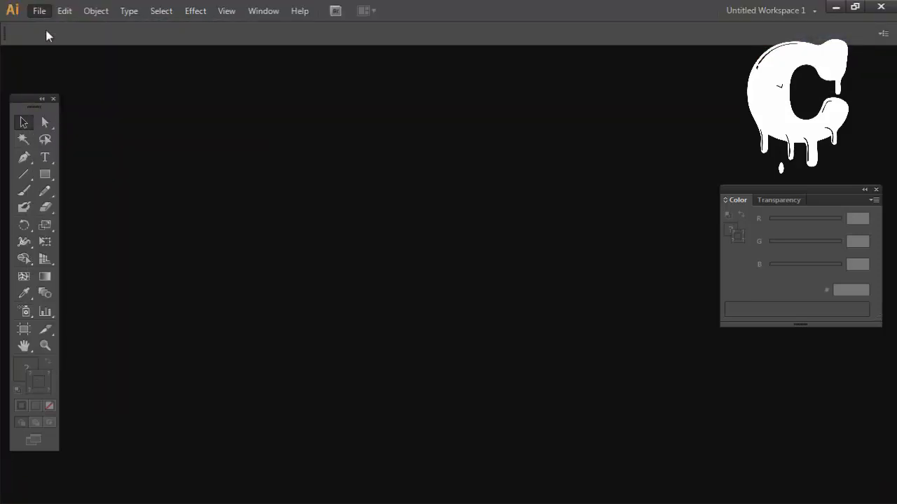
left_click(491, 279)
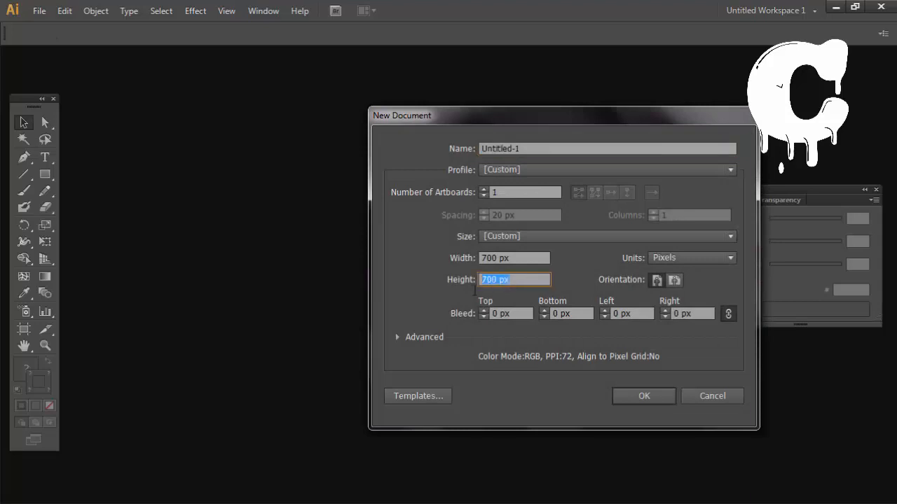
type("5")
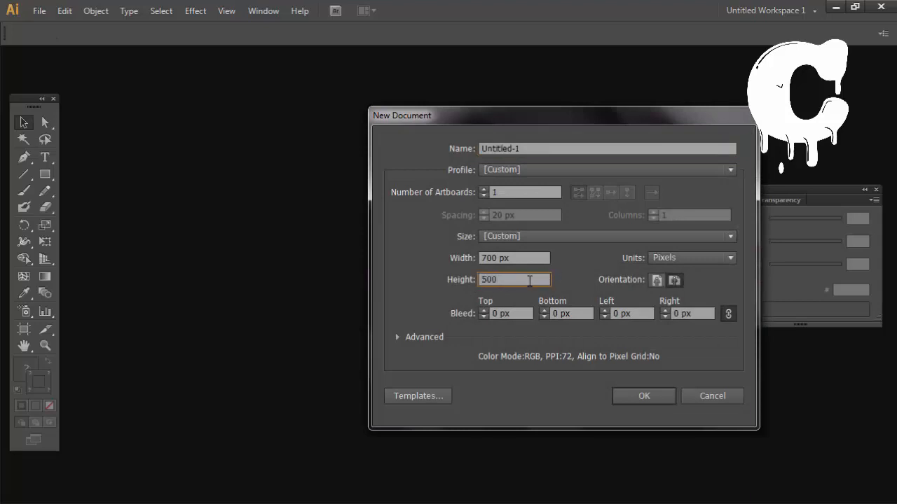
left_click(658, 397)
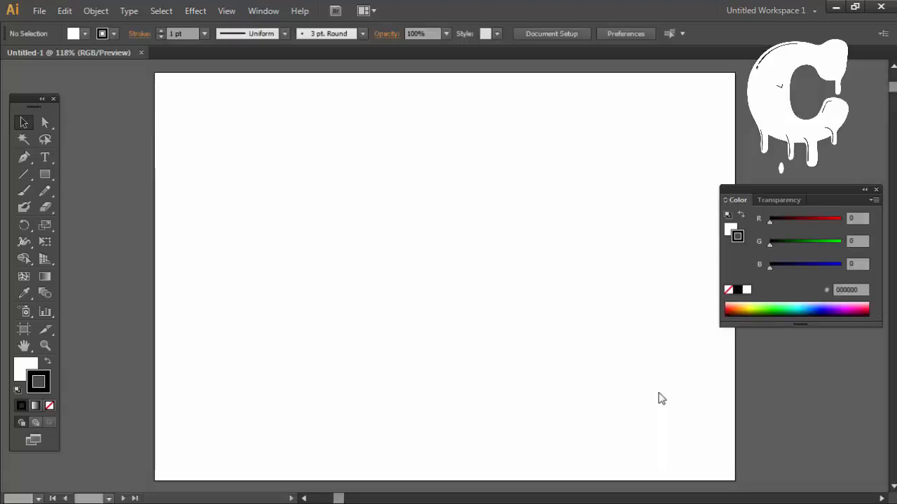
Step: Switch the colour sliders to CMYK and draw a tall rectangle in the artboard's left half
left_click(53, 175)
left_click_drag(546, 157, 515, 160)
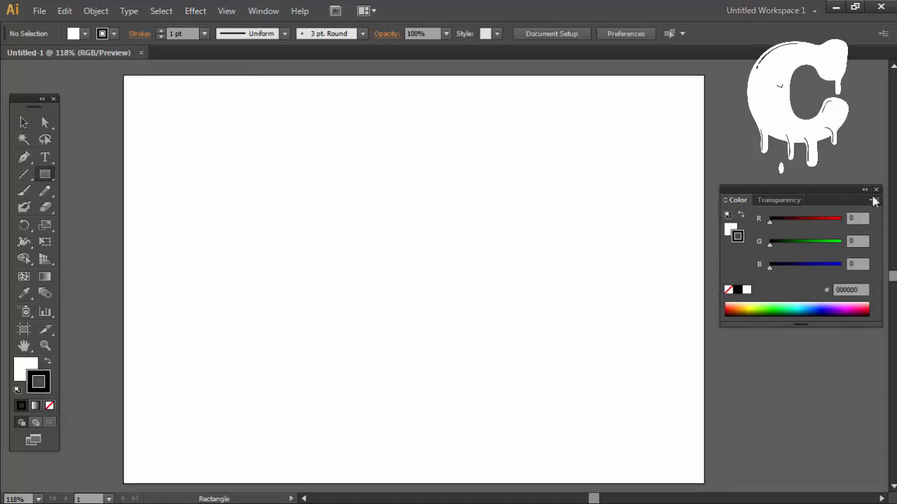
left_click(874, 199)
left_click(849, 268)
left_click_drag(231, 156, 390, 453)
Step: Apply a linear gradient to the rectangle's stroke and recolour its white stop yellow using CMYK values
left_click(263, 11)
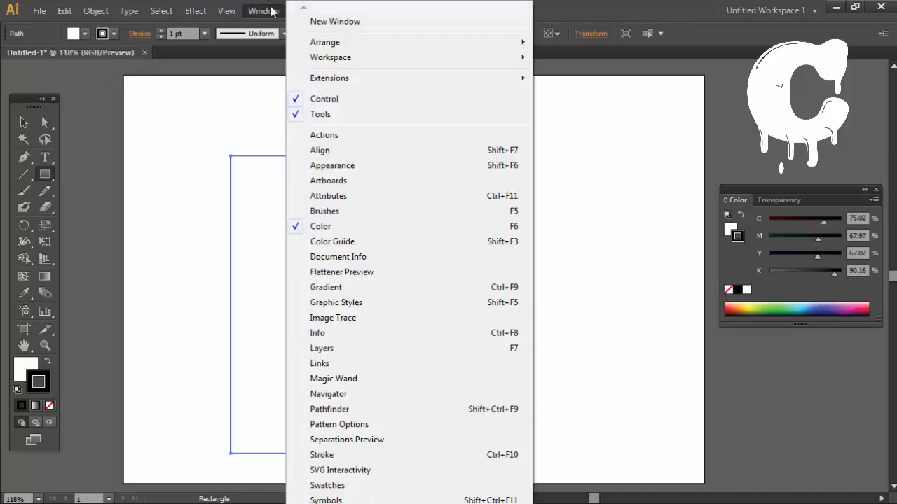
left_click(362, 292)
left_click(566, 308)
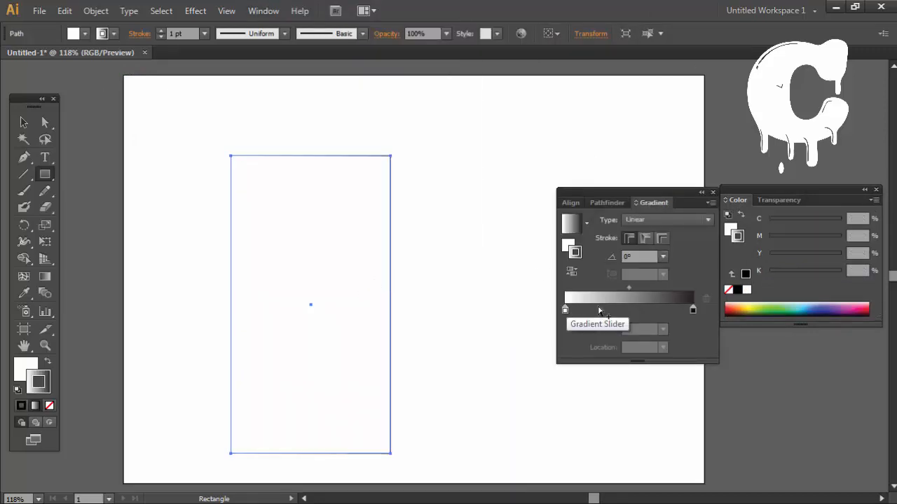
double_click(564, 309)
left_click(689, 325)
left_click(732, 374)
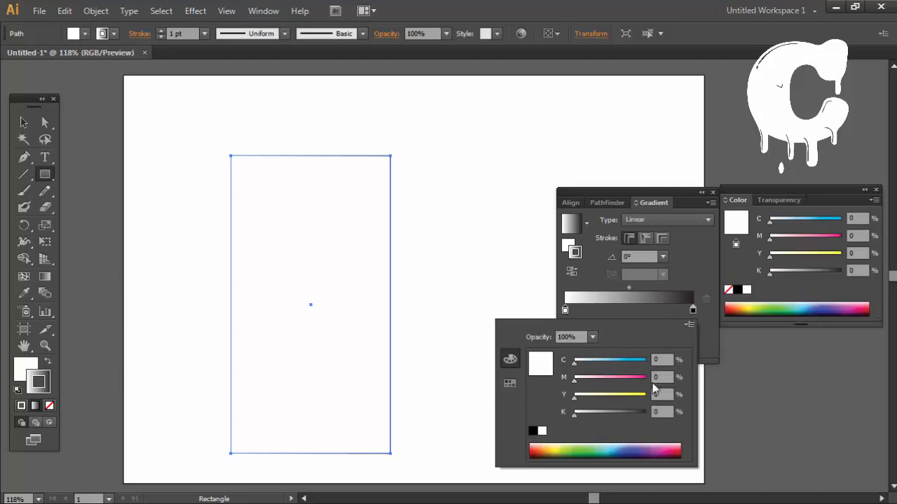
left_click_drag(605, 397, 628, 398)
Step: Swap the yellow-to-black gradient onto the rectangle's fill and remove its stroke
left_click(47, 362)
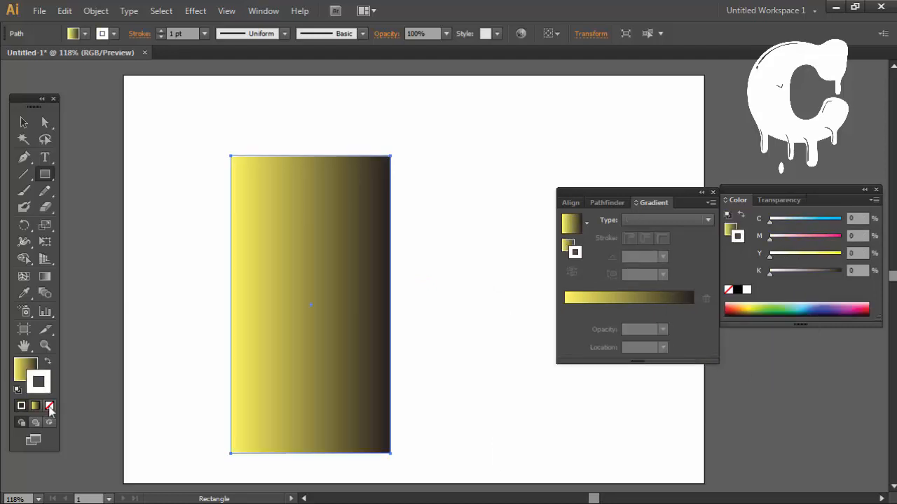
left_click(49, 407)
left_click(24, 373)
Step: Recolour the gradient's black stop dark blue in CMYK with C 100, M 79, Y 0, K 39
double_click(693, 311)
left_click(690, 324)
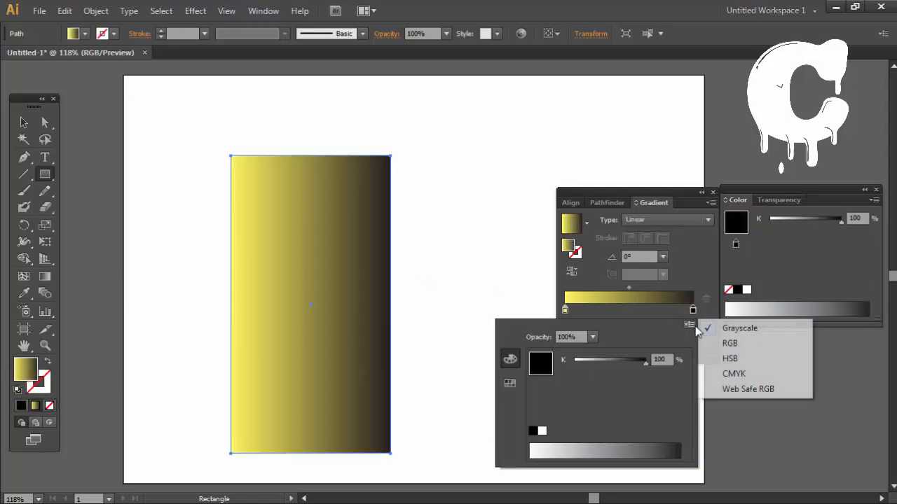
left_click(741, 373)
left_click_drag(605, 363, 694, 367)
left_click_drag(645, 413, 566, 415)
mouse_move(619, 378)
left_mouse_down()
mouse_move(670, 370)
mouse_move(631, 379)
left_mouse_up()
left_click_drag(583, 415, 601, 413)
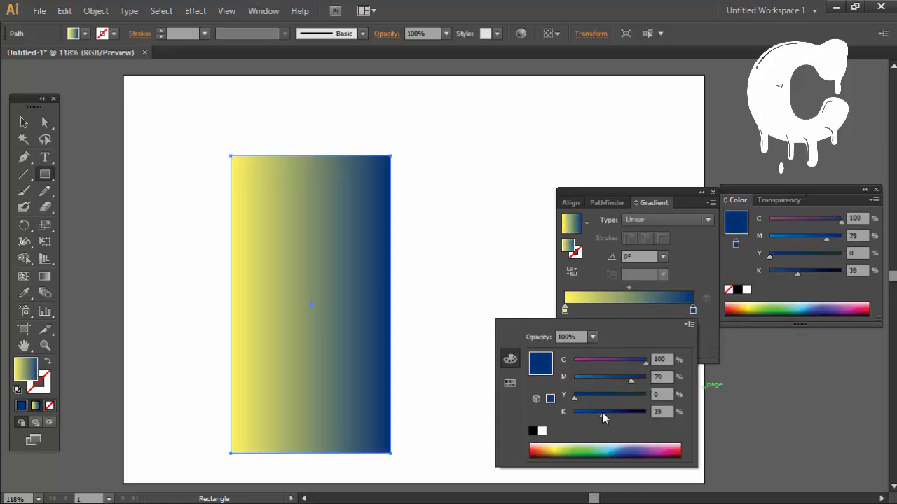
Step: Shift the gradient midpoint towards the yellow stop and lighten that stop's yellow value to 49%
left_click(632, 293)
left_click_drag(630, 292, 598, 294)
left_click(564, 309)
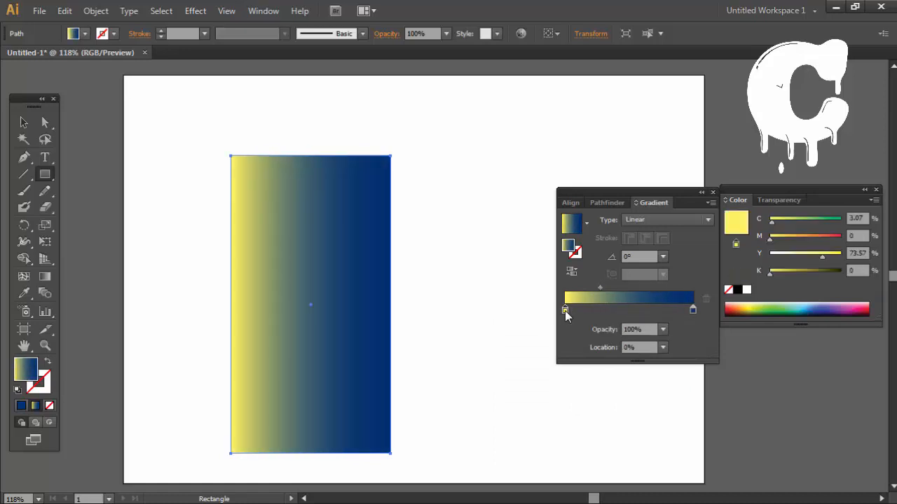
double_click(565, 310)
left_click_drag(626, 394, 609, 397)
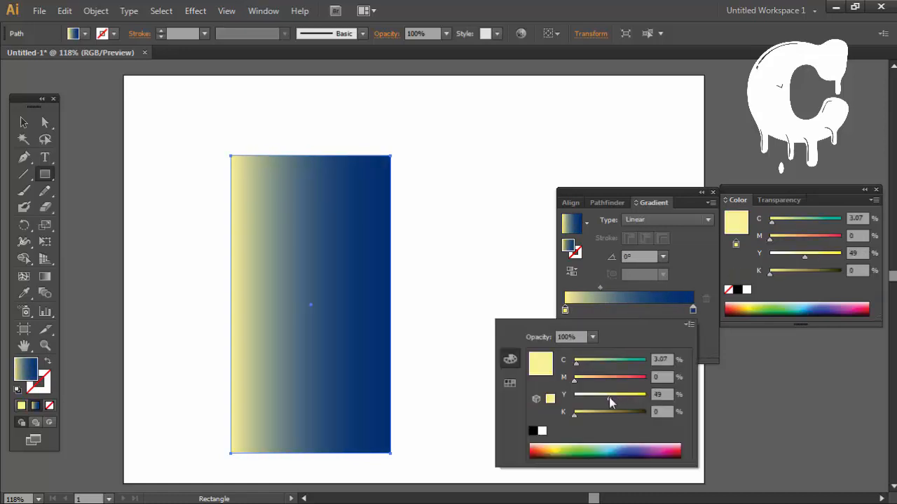
Step: Move the dark blue stop inward to about 61% and readjust the midpoint between yellow and blue
left_click(693, 310)
left_click_drag(693, 310, 644, 316)
left_click_drag(586, 287, 597, 287)
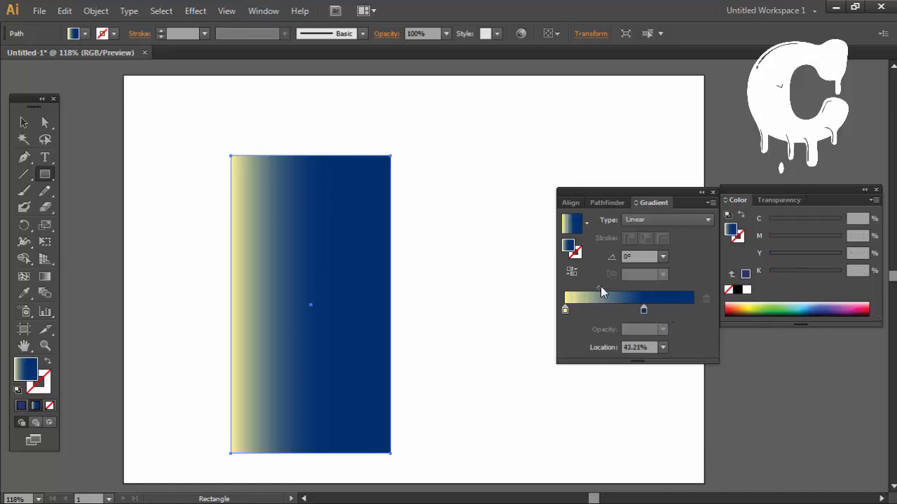
Step: Add a third stop at the blue end of the gradient, colour it black and place it at 100%
left_click_drag(671, 311, 687, 314)
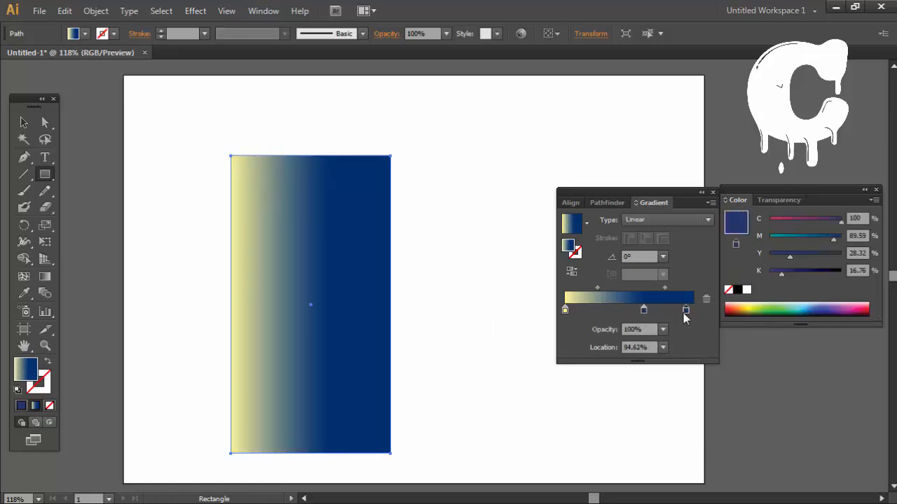
double_click(686, 311)
left_click(533, 430)
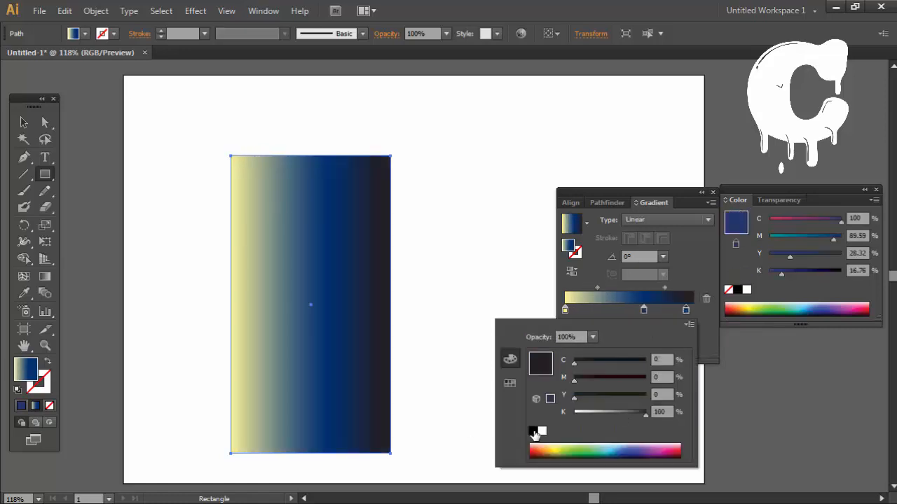
left_click(718, 306)
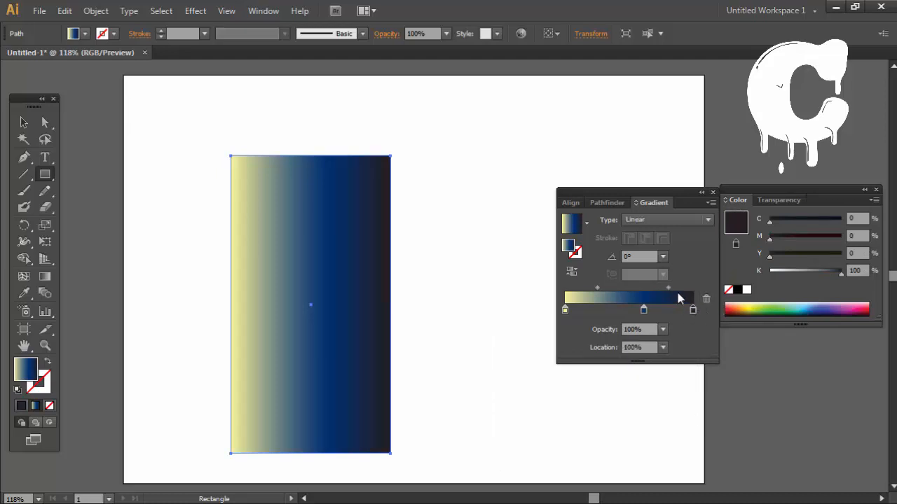
Step: Rotate the rectangle 90° so black is uppermost and yellow lowermost, and enlarge it
left_click(24, 129)
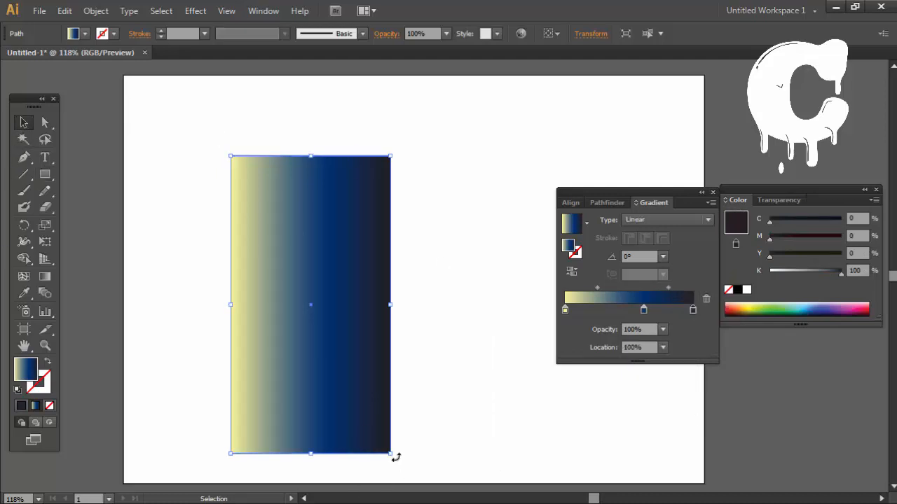
left_click_drag(396, 457, 462, 210)
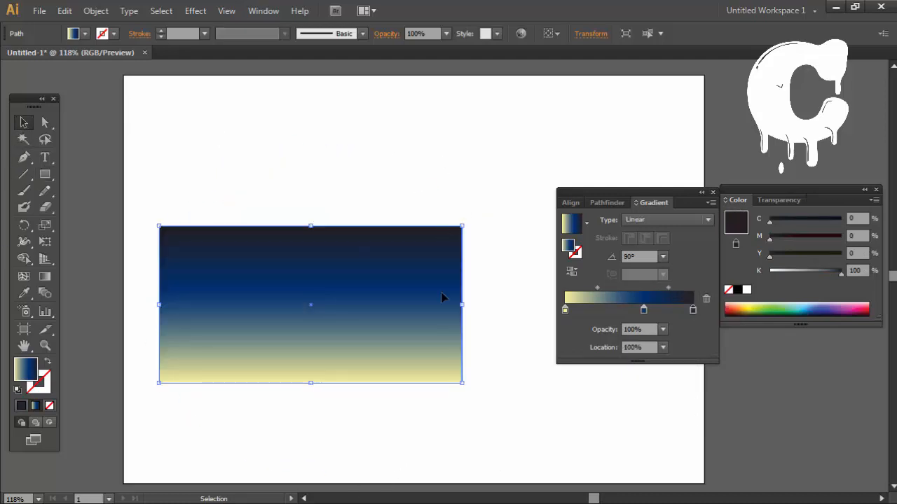
left_click_drag(463, 384, 643, 487)
Step: Align the rectangle with the artboard's top edge and resize it to span the artboard's full width
left_click_drag(471, 313, 404, 361)
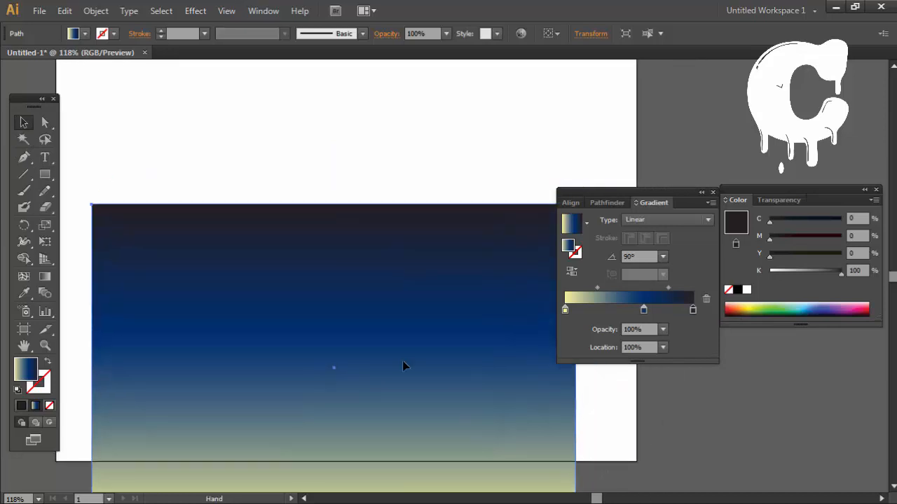
left_click_drag(289, 352, 321, 308)
left_click_drag(312, 281, 296, 266)
left_click_drag(412, 354, 295, 303)
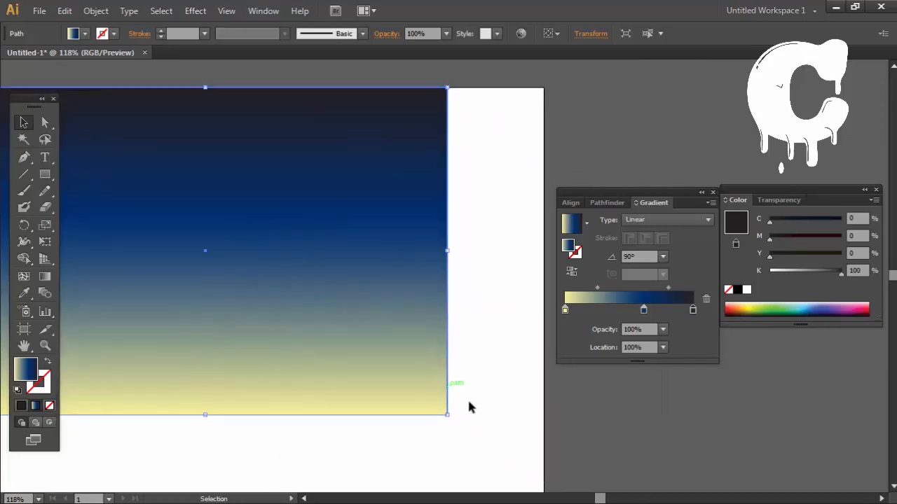
left_click_drag(447, 414, 543, 343)
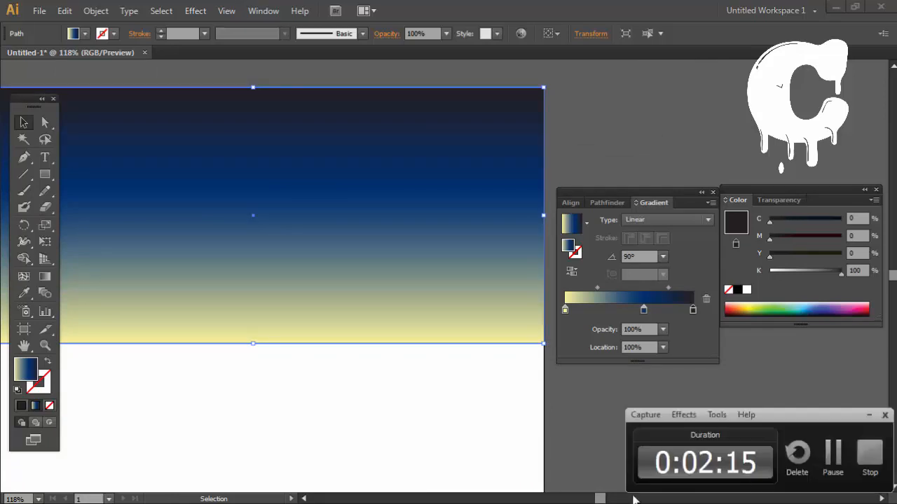
left_click_drag(224, 336, 400, 315)
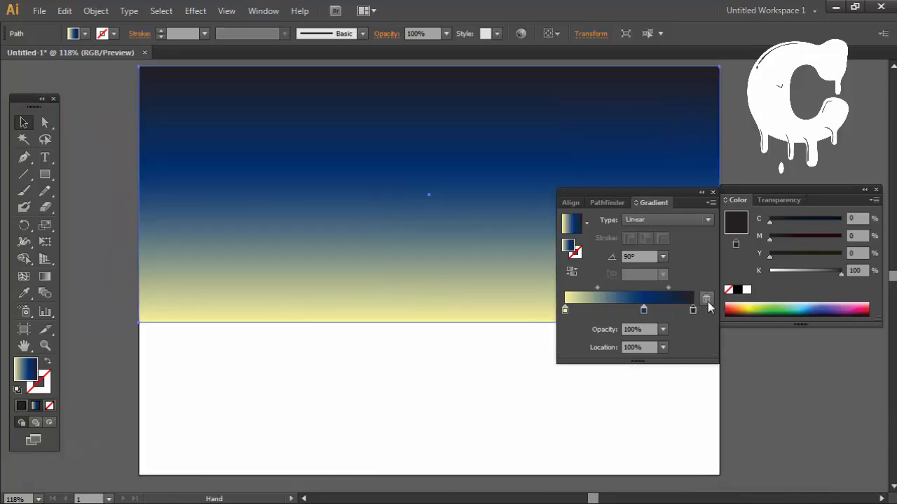
Step: Remove the black gradient stop and add a teal stop at the end with magenta at 0%
left_click(708, 302)
double_click(643, 309)
key("Escape")
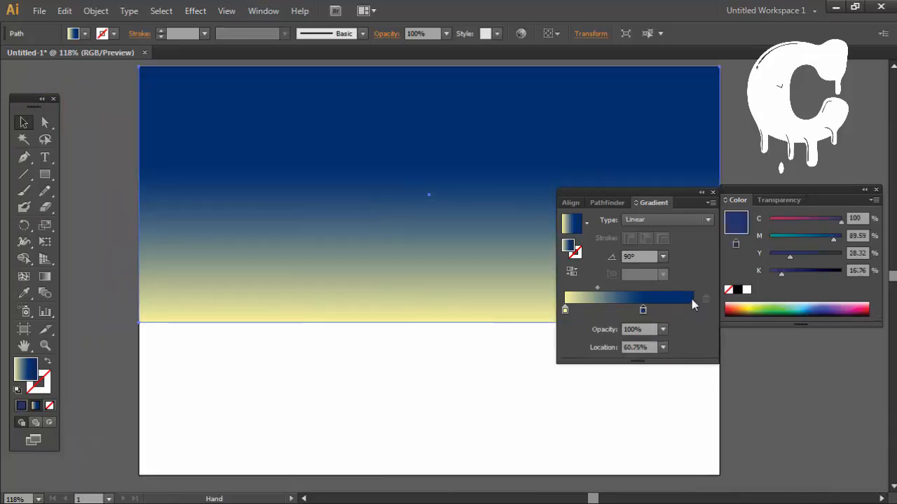
double_click(692, 309)
left_click_drag(637, 377, 545, 398)
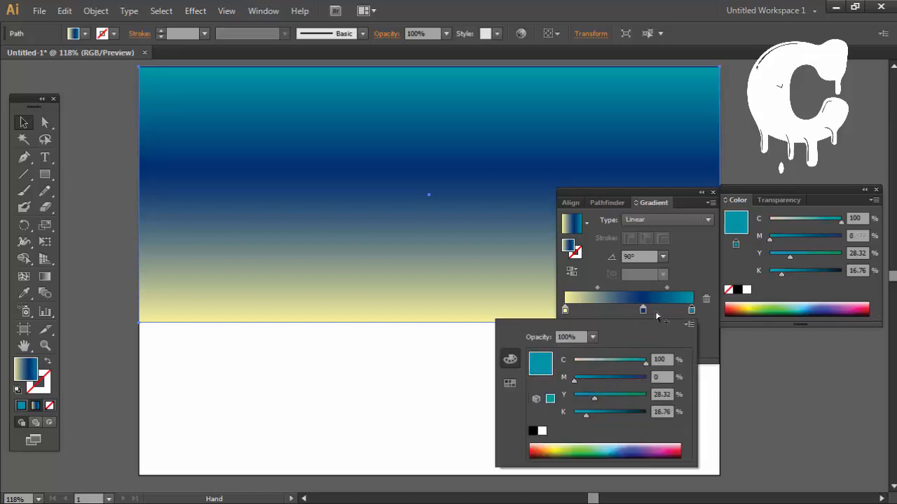
Step: Delete the dark blue middle stop from the gradient
key("Escape")
left_click(707, 299)
key("ctrl+z")
left_click(705, 300)
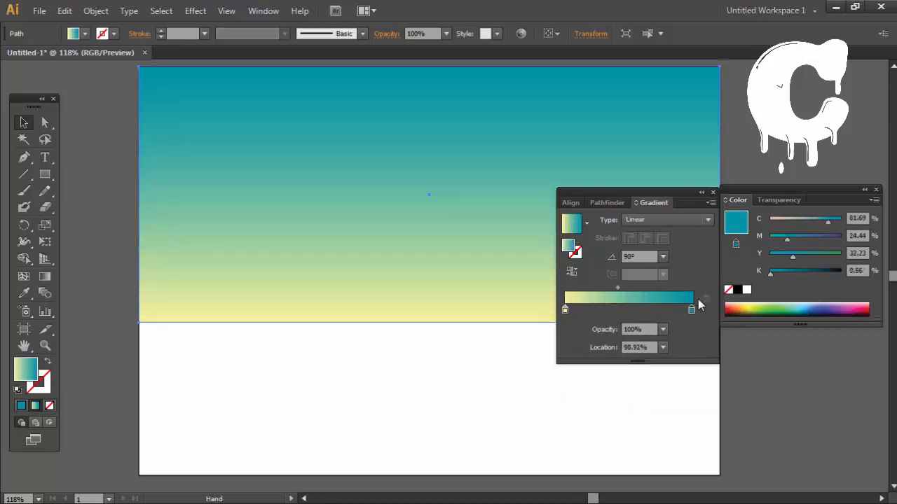
Step: Change the teal end stop to bright blue with C 100, M 25 and Y 0
double_click(691, 309)
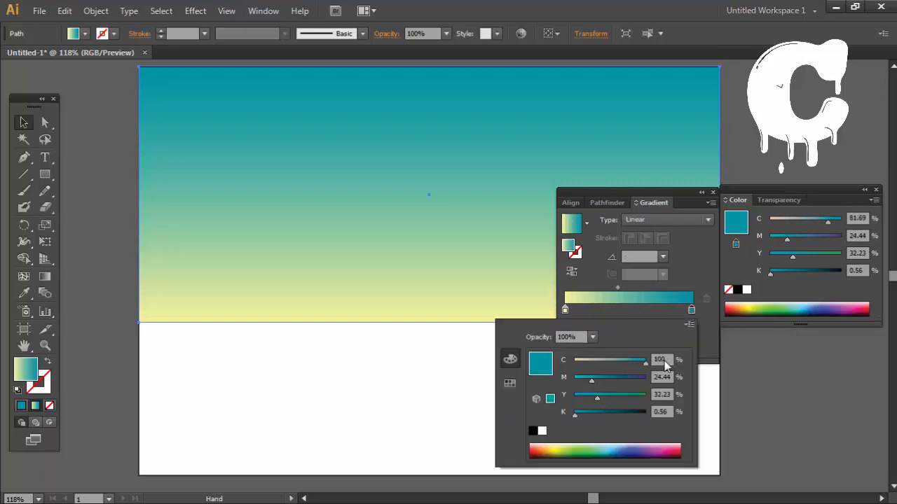
left_click_drag(591, 382, 585, 381)
left_click_drag(597, 397, 554, 382)
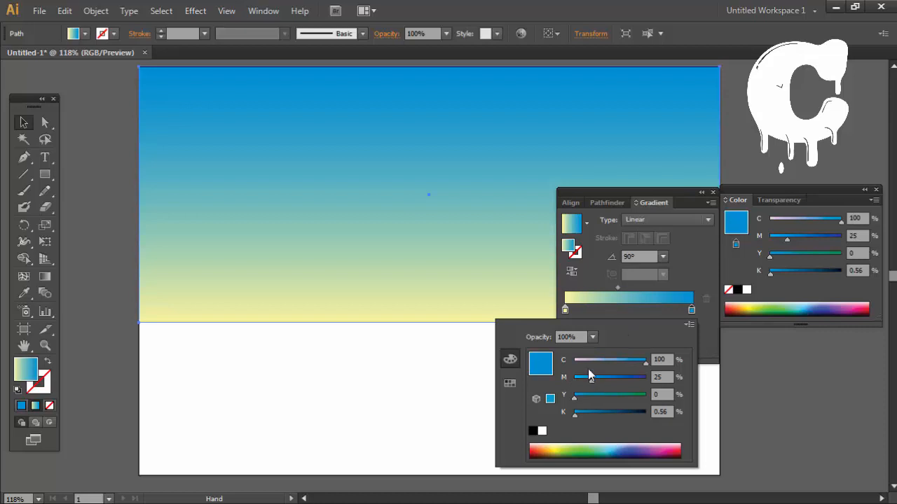
Step: Move the blue stop inward to widen the solid blue band and set the gradient midpoint to about 65%
left_click(617, 288)
mouse_move(617, 288)
left_mouse_down()
mouse_move(602, 289)
mouse_move(614, 288)
left_mouse_up()
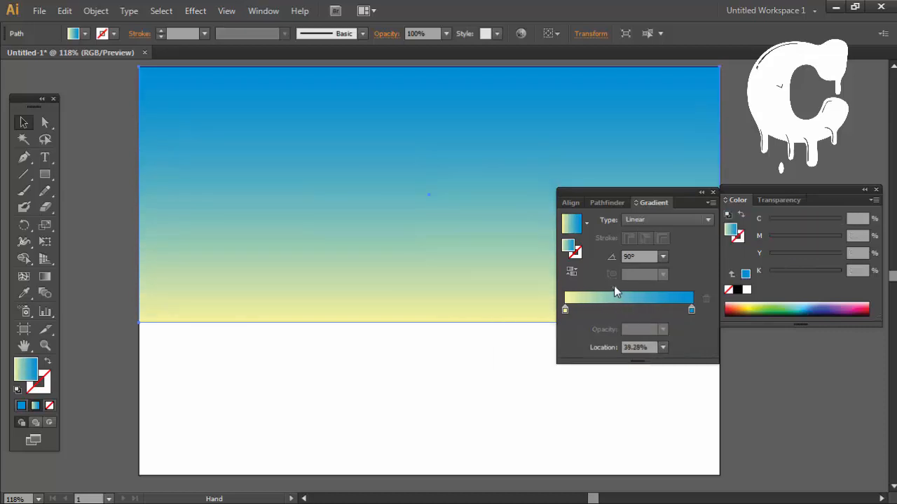
left_click_drag(692, 311, 661, 311)
left_click_drag(614, 289, 611, 288)
left_click_drag(660, 311, 634, 311)
left_click_drag(601, 288, 619, 291)
left_click(635, 310)
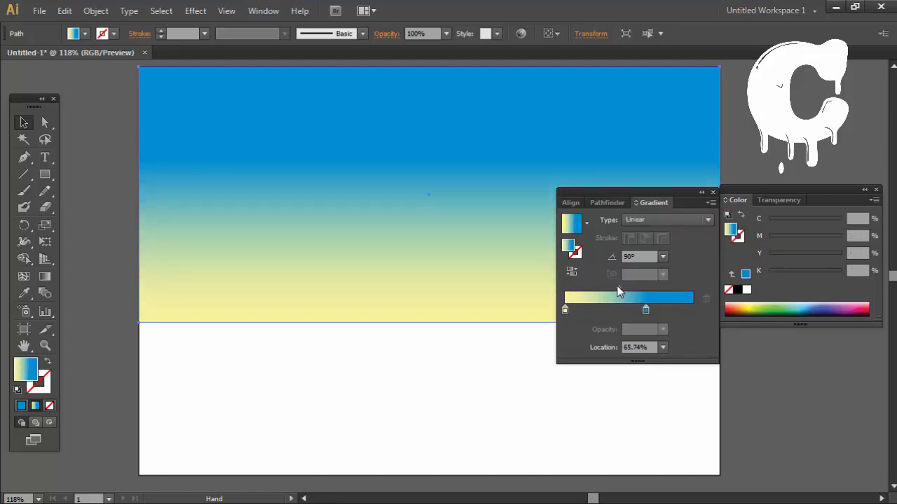
left_click(541, 377)
left_click_drag(522, 332, 490, 382)
double_click(503, 260)
left_click(459, 398)
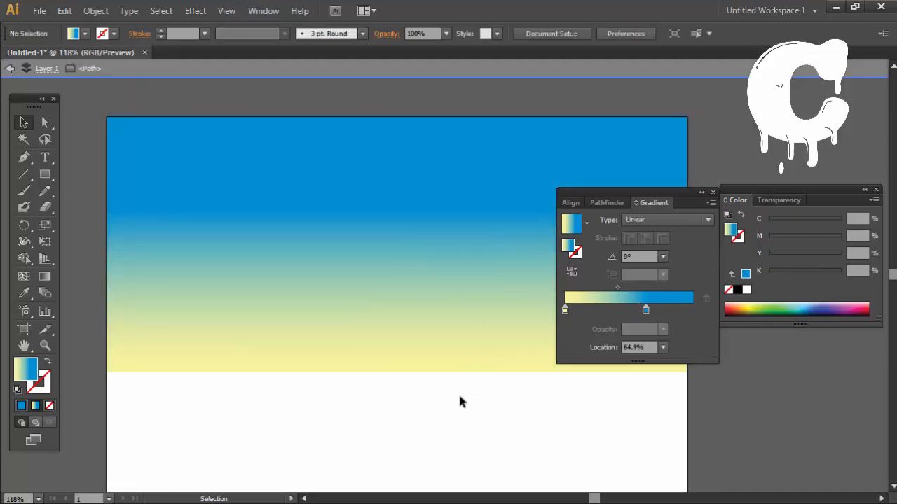
double_click(460, 401)
Step: Add another blue stop near the gradient's end with C 100, M 0, Y 0, K 18, and deselect the rectangle
left_click(688, 311)
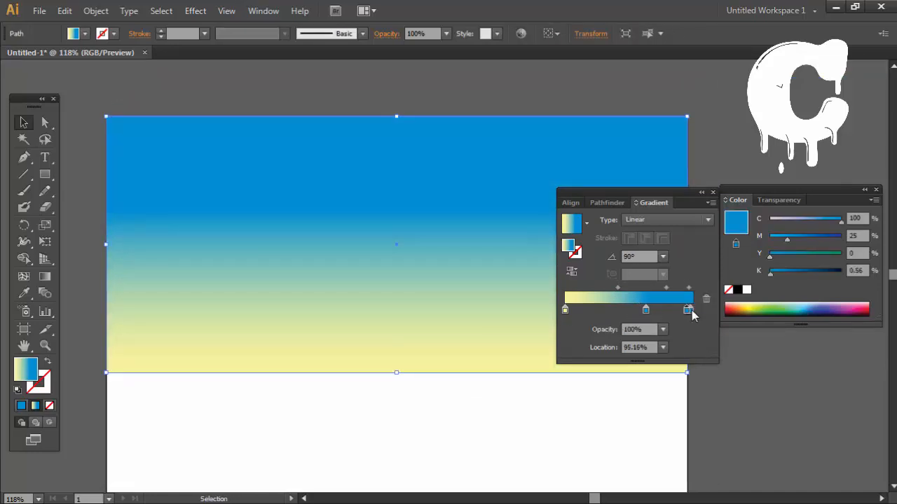
double_click(690, 309)
left_click_drag(575, 413, 588, 412)
left_click_drag(592, 379, 568, 408)
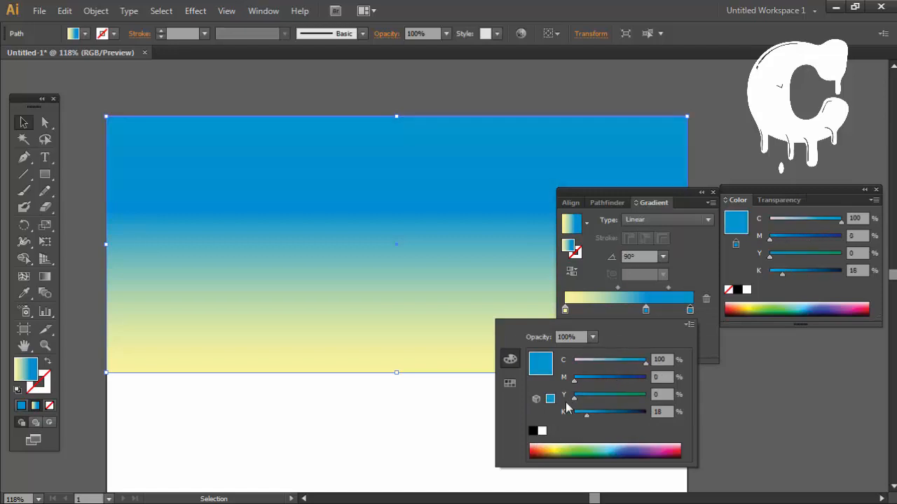
left_click(645, 309)
double_click(645, 310)
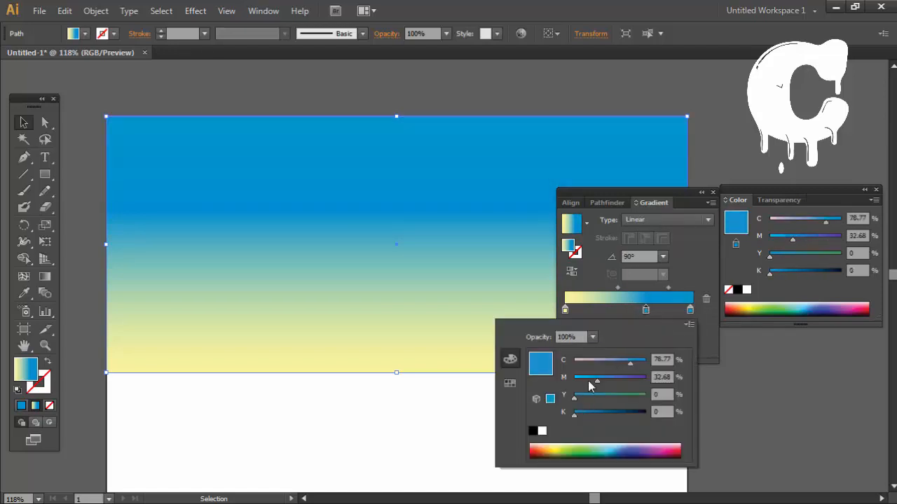
key("Escape")
left_click(510, 398)
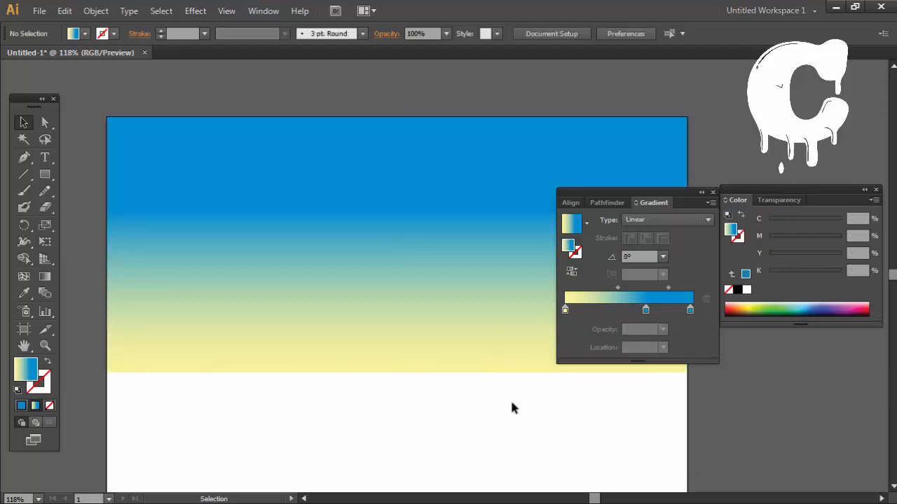
Step: Darken the sky gradient's blue end stop to K 35, then deselect the rectangle and close the gradient settings
double_click(690, 309)
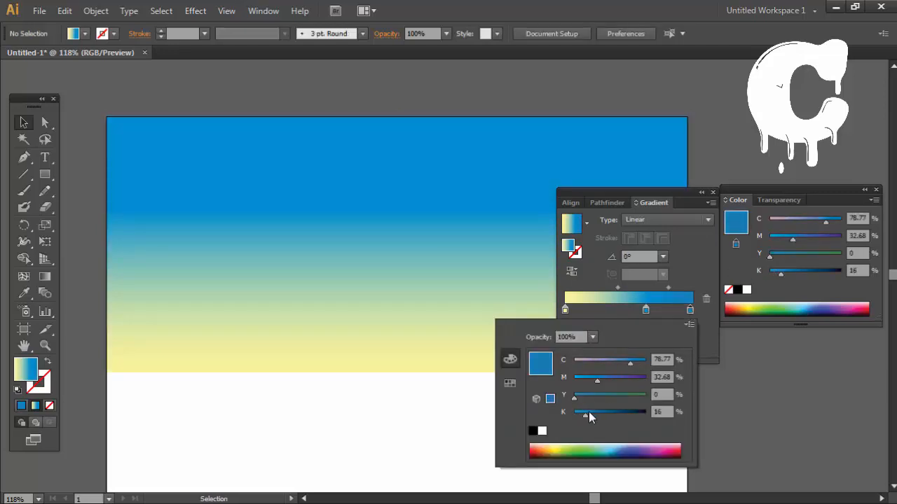
key("Escape")
left_click(490, 307)
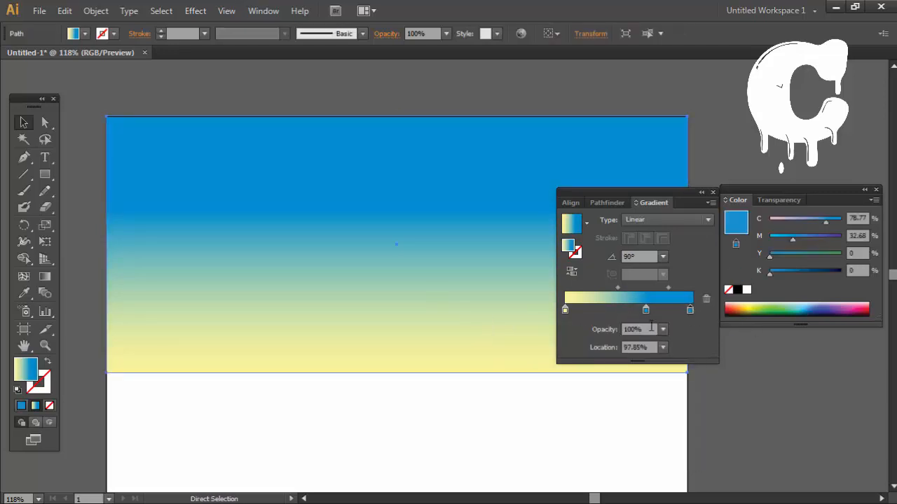
double_click(690, 310)
left_click(586, 414)
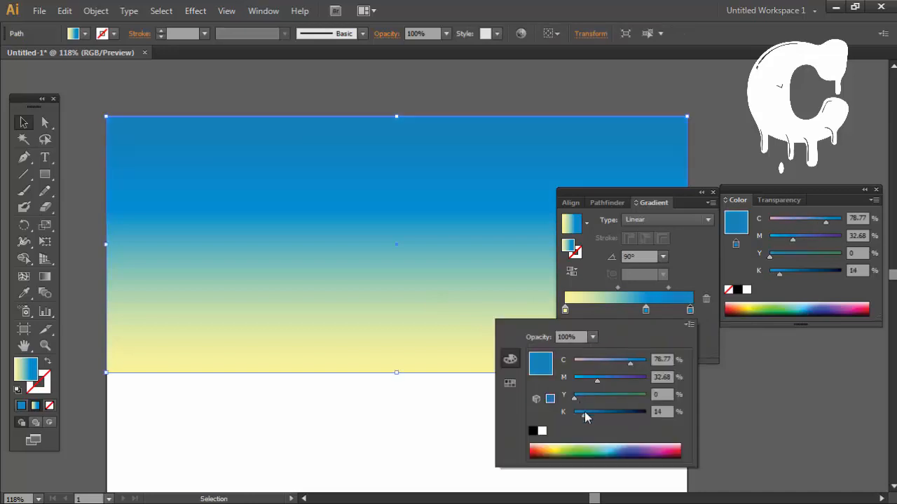
key("Escape")
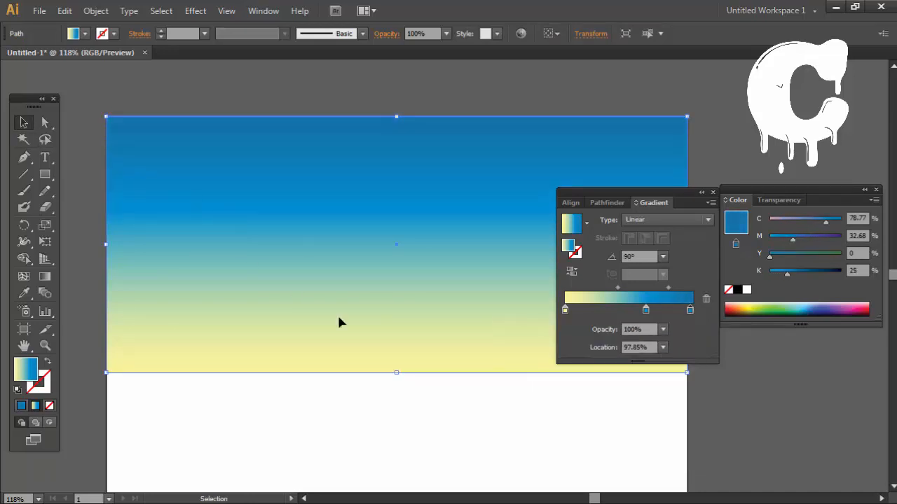
left_click_drag(432, 381, 467, 413)
double_click(690, 309)
left_click(599, 414)
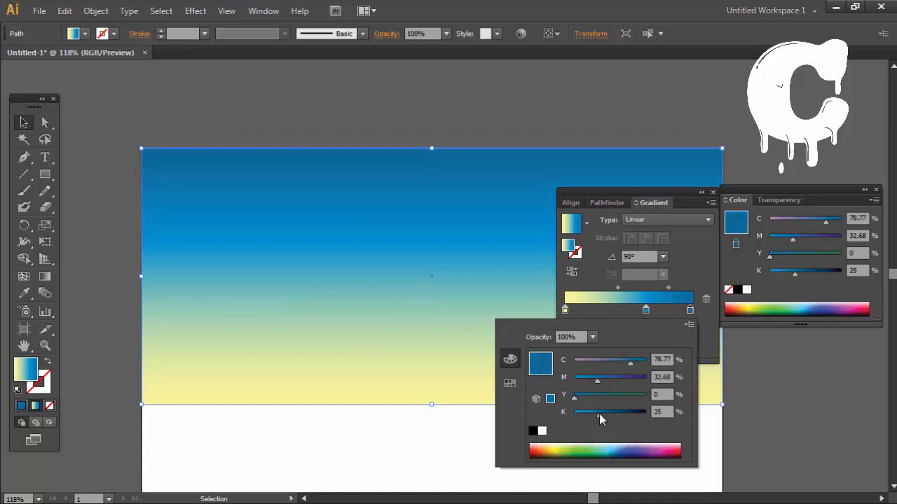
left_click(699, 310)
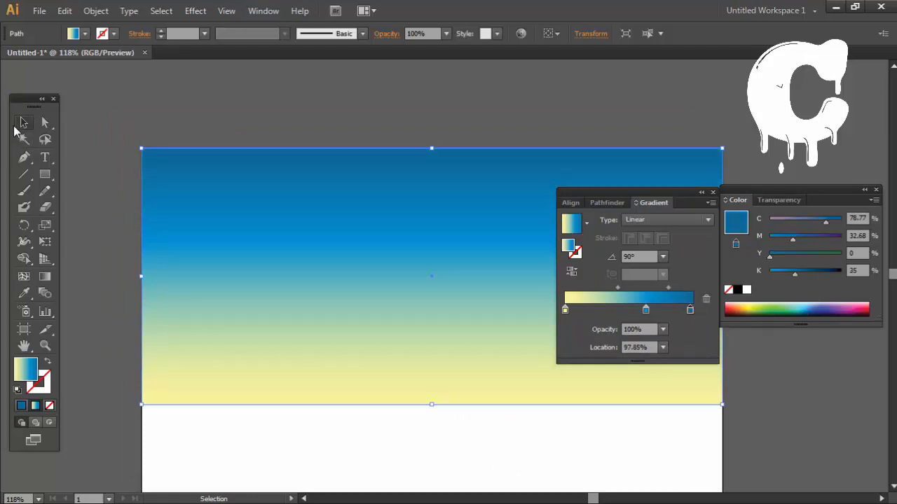
left_click(253, 97)
left_click_drag(382, 192, 280, 152)
left_click(714, 191)
left_click_drag(460, 234, 562, 201)
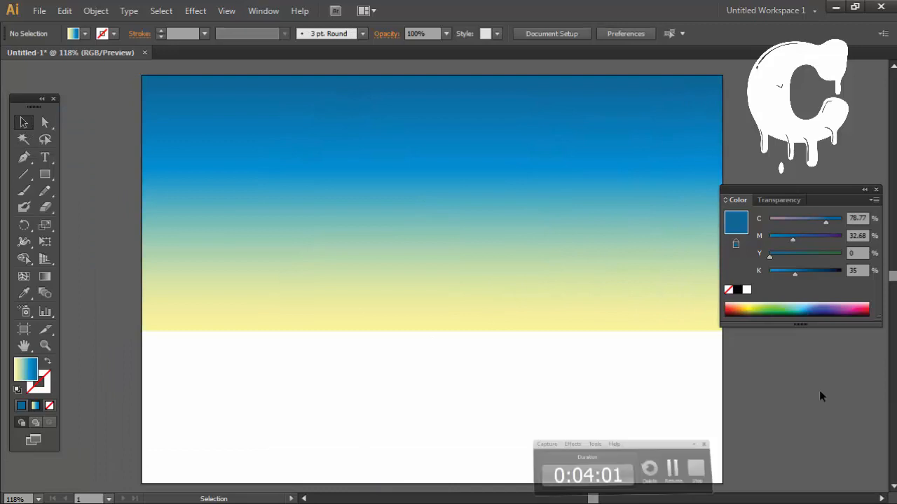
Step: Reopen the gradient settings for the sky rectangle and change the middle blue stop to C 100 and K 6
left_click(547, 184)
left_click(264, 10)
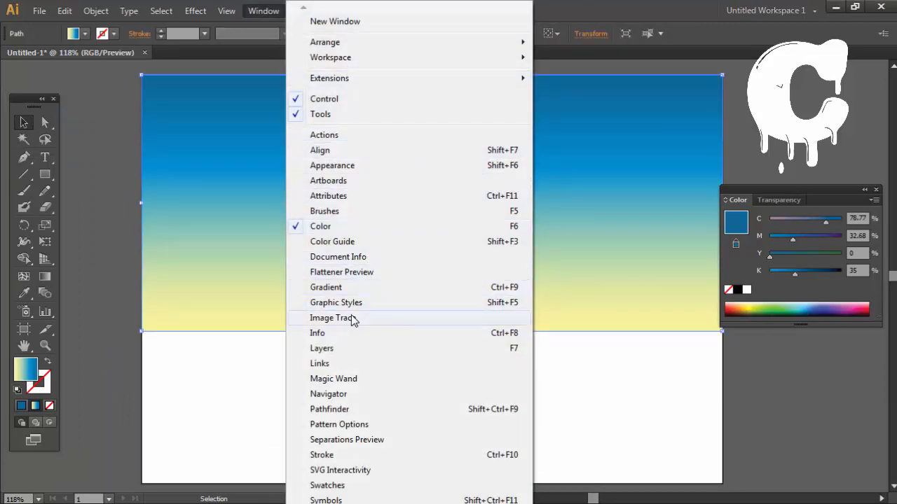
left_click(350, 287)
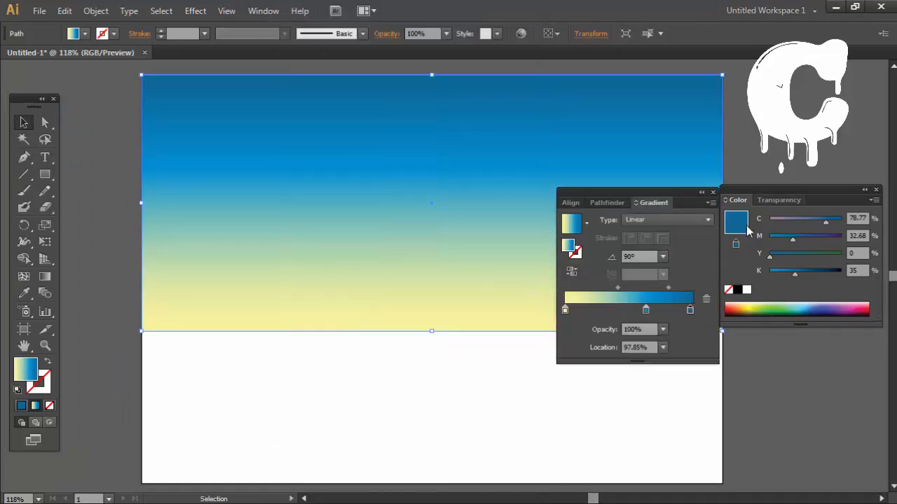
double_click(690, 309)
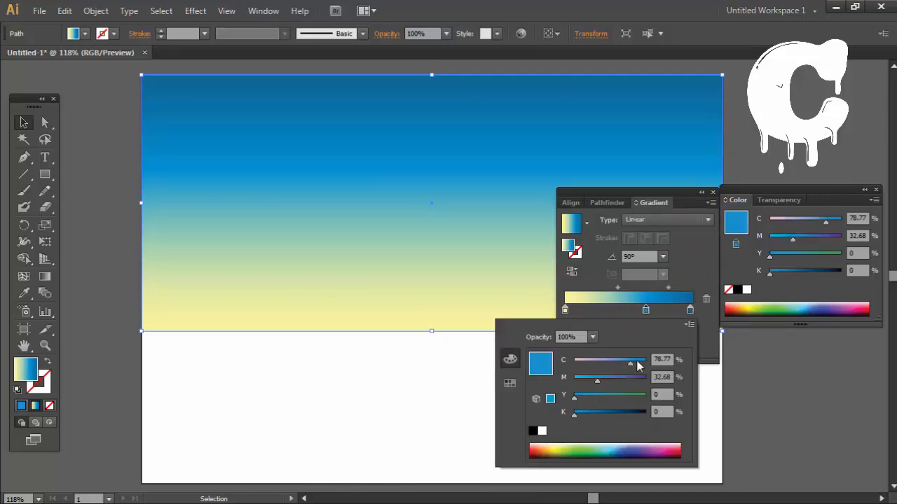
left_click_drag(637, 364, 690, 357)
left_click(580, 413)
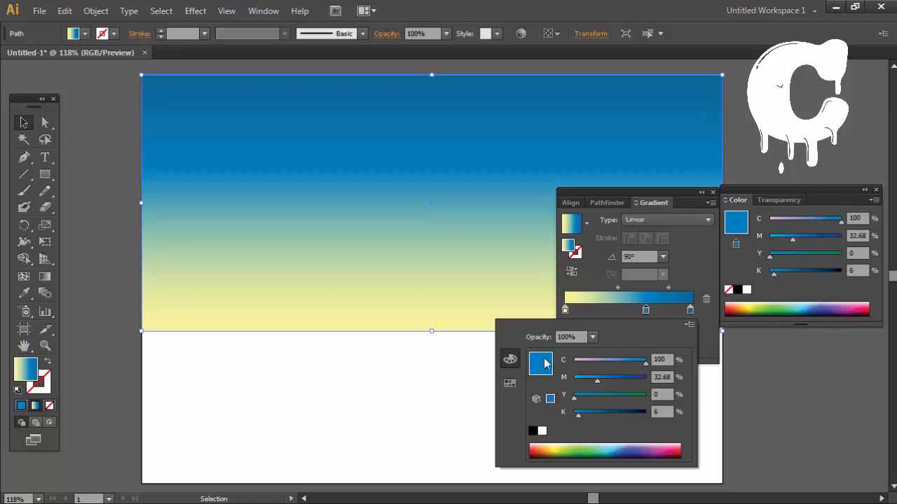
Step: Move the middle blue stop closer to the dark end, set the yellow-to-blue midpoint to about 56%, and deselect the sky
left_click(616, 293)
left_click(611, 309)
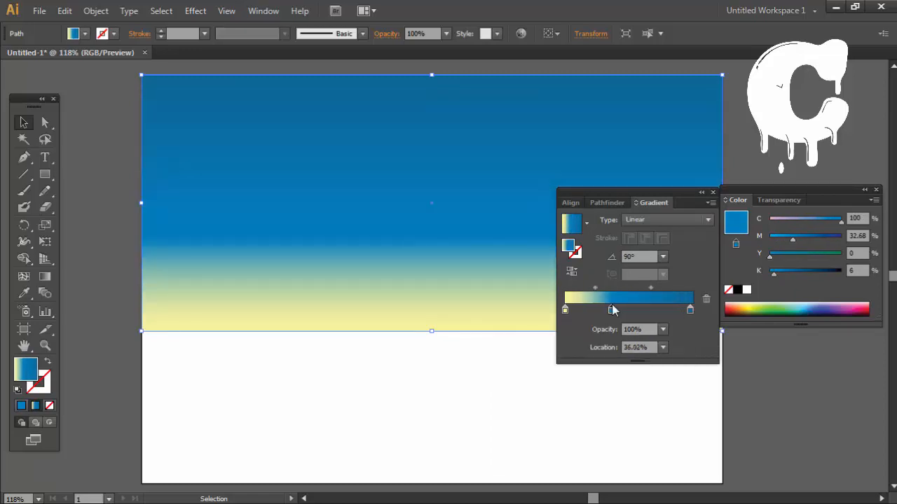
left_click_drag(611, 309, 624, 289)
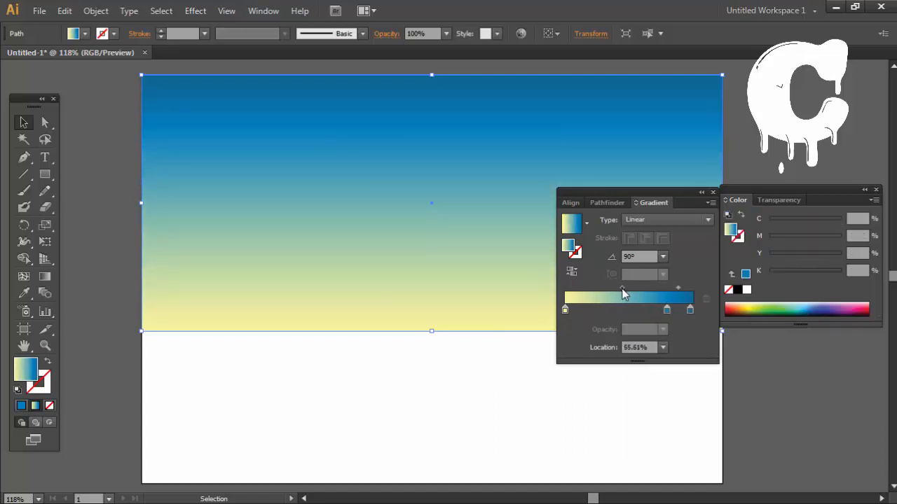
left_click(452, 403)
left_click(714, 193)
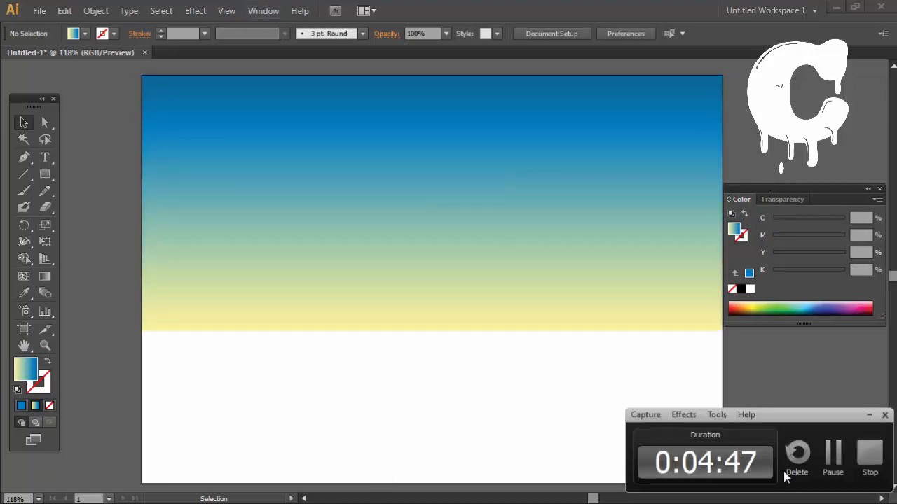
Step: Start a Pen path on the artboard's left edge and trace a low bump, a taller rounded hump and a small notch after it
left_click(23, 157)
left_click(141, 245)
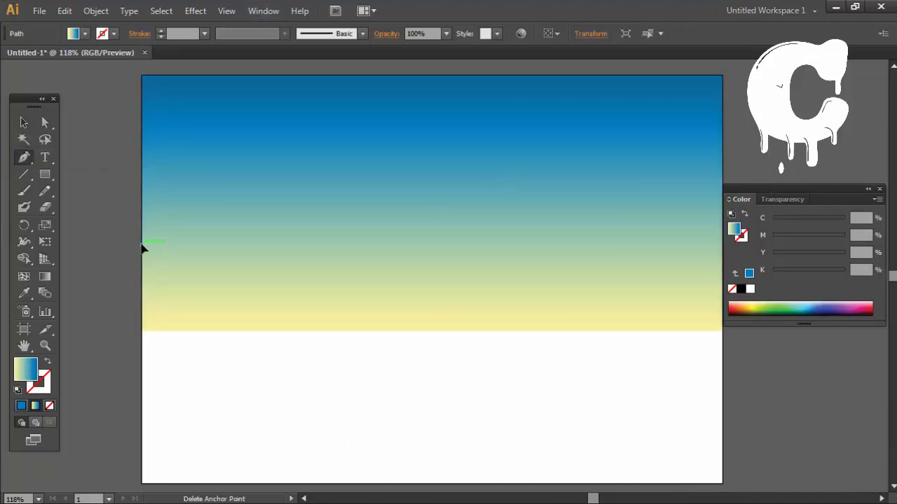
left_click_drag(356, 321, 428, 392)
key("ctrl+z")
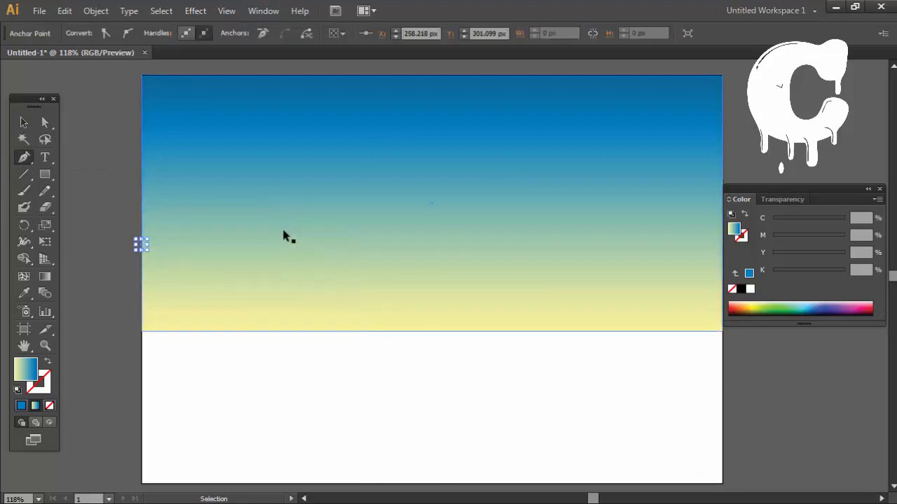
left_click_drag(142, 244, 280, 194)
left_click(169, 233)
left_click(204, 233)
key("ctrl+z")
left_click(245, 221)
left_click_drag(284, 232, 294, 259)
left_click(283, 232)
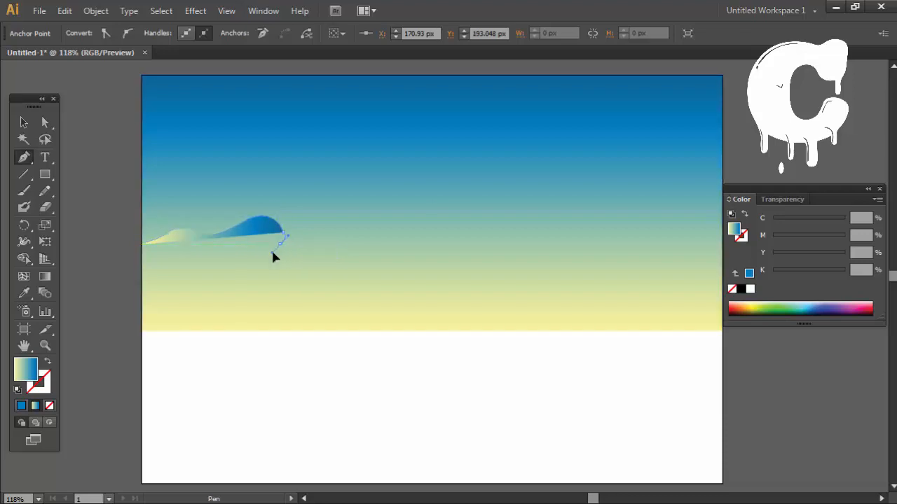
left_click(281, 244)
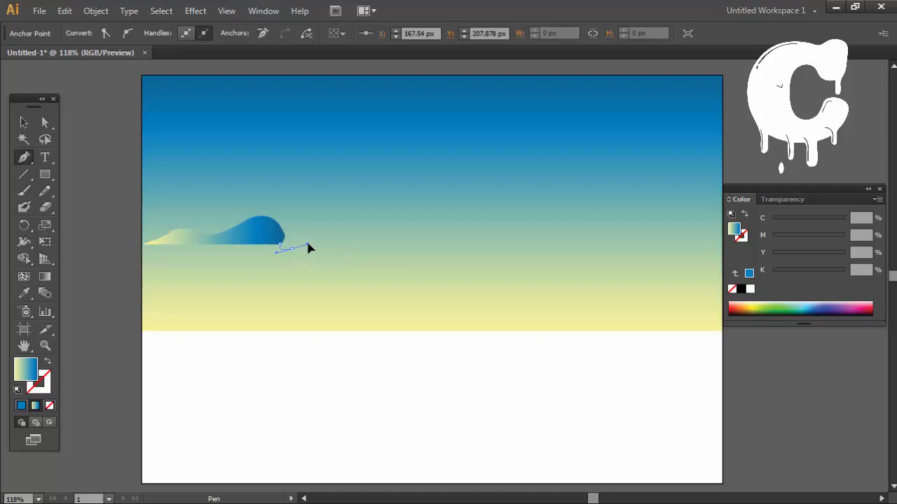
Step: Continue the hill path with smooth curves down to about X 340, Y 305 px, through a valley, and up to about X 513, Y 256 px
left_click_drag(424, 324, 504, 424)
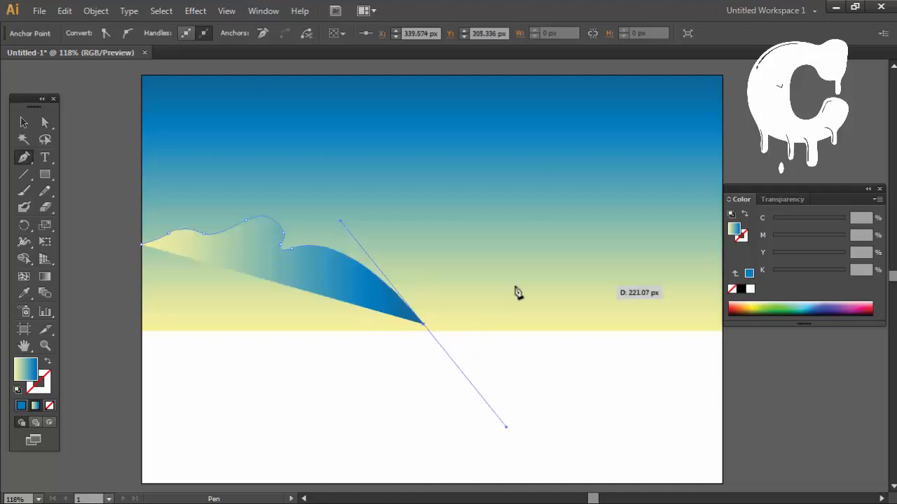
left_click(423, 324)
left_click_drag(619, 259, 702, 161)
key("ctrl+z")
left_click_drag(611, 283, 691, 200)
key("ctrl+z")
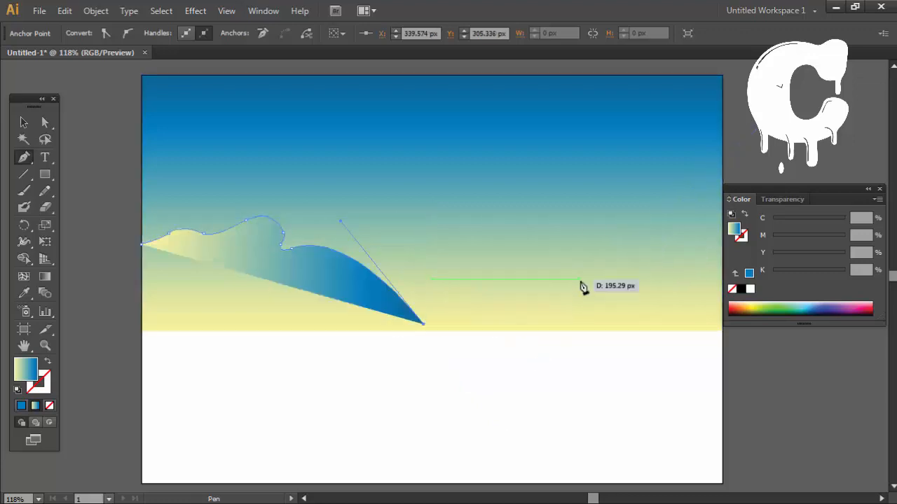
left_click_drag(567, 284, 660, 179)
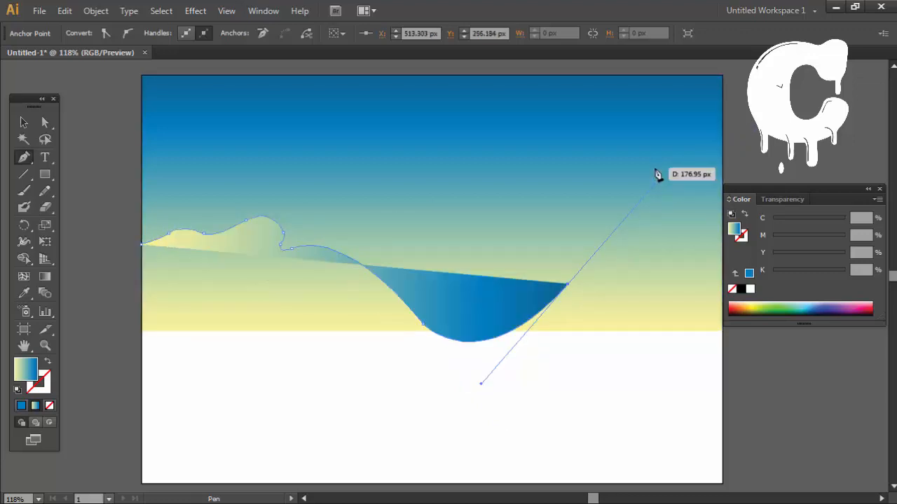
left_click(568, 284)
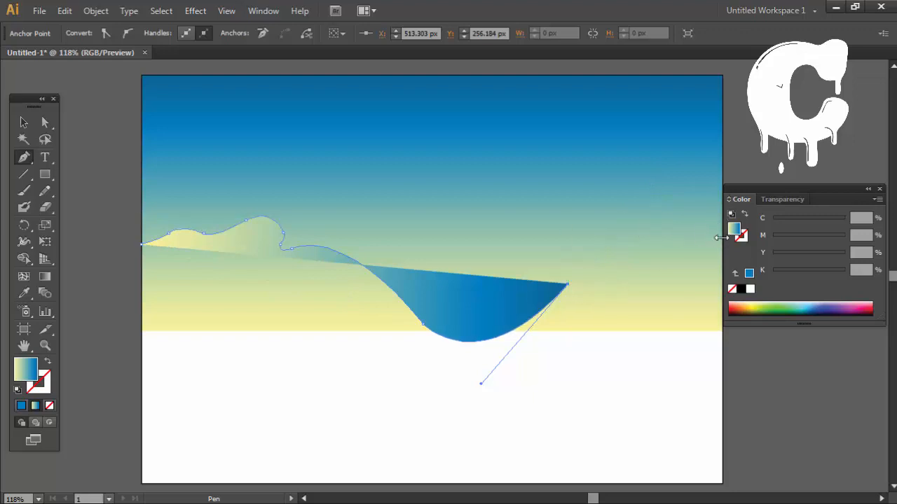
Step: Curve the path over a large hill to the artboard's right edge and close it with a flat base at about Y 327 px
left_click_drag(720, 238, 686, 254)
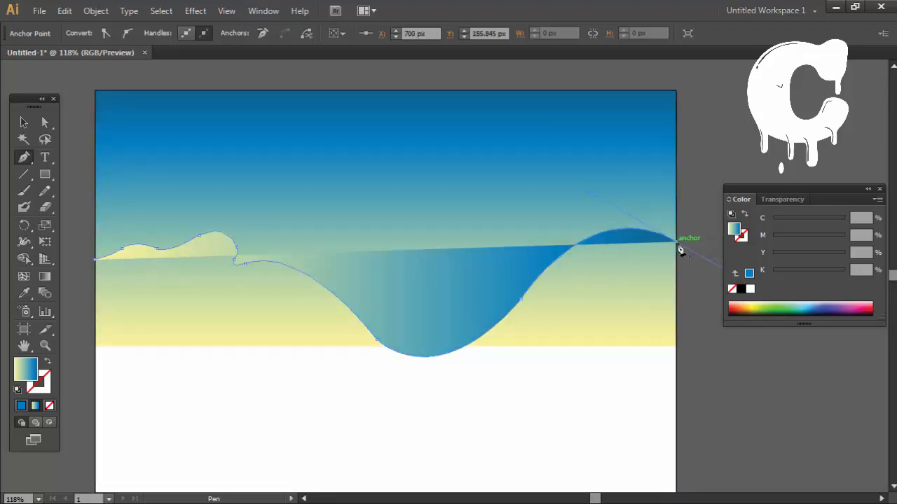
left_click(677, 358)
left_click(96, 358)
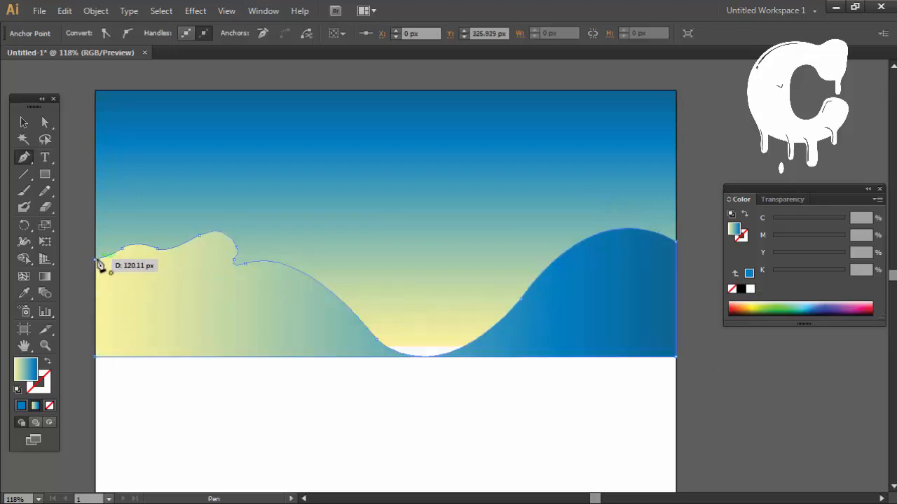
Step: Fill the hill silhouette with dark slate blue, C 41, M 0, Y 0, K 69, and deselect it
left_click(740, 289)
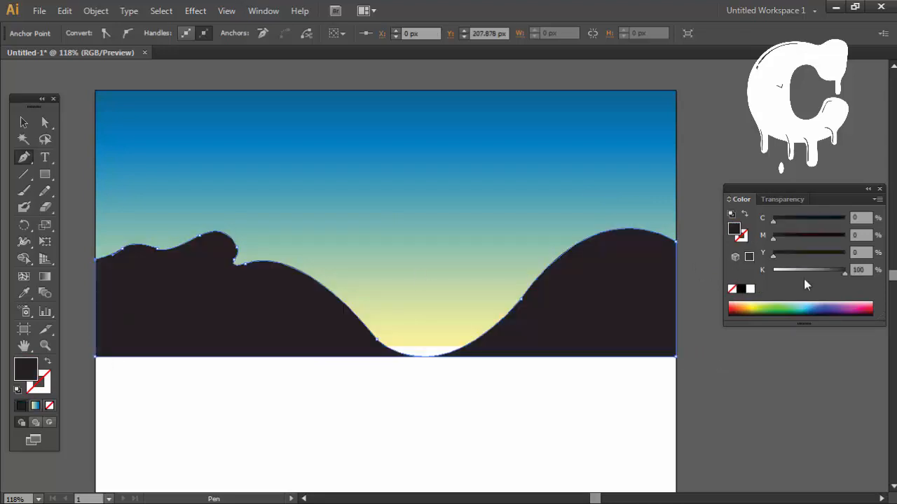
left_click_drag(816, 273, 769, 273)
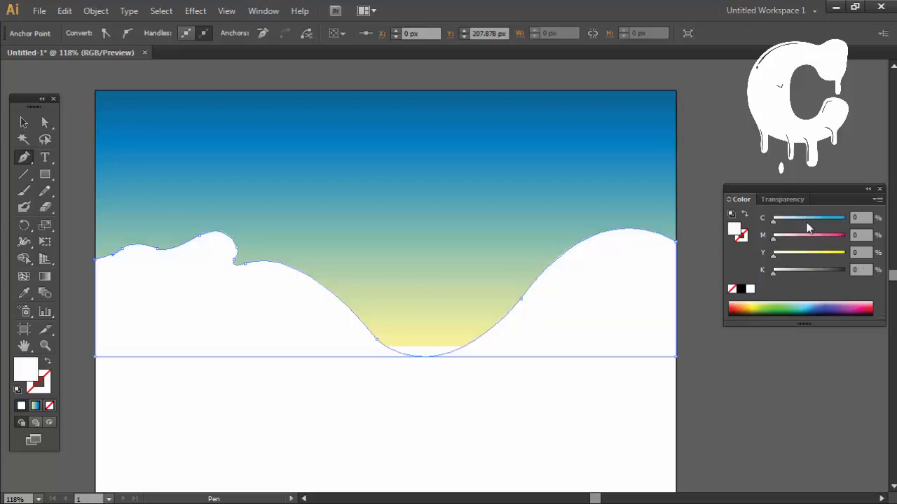
left_click_drag(807, 221, 868, 229)
left_click_drag(794, 275, 809, 271)
left_click_drag(819, 222, 804, 223)
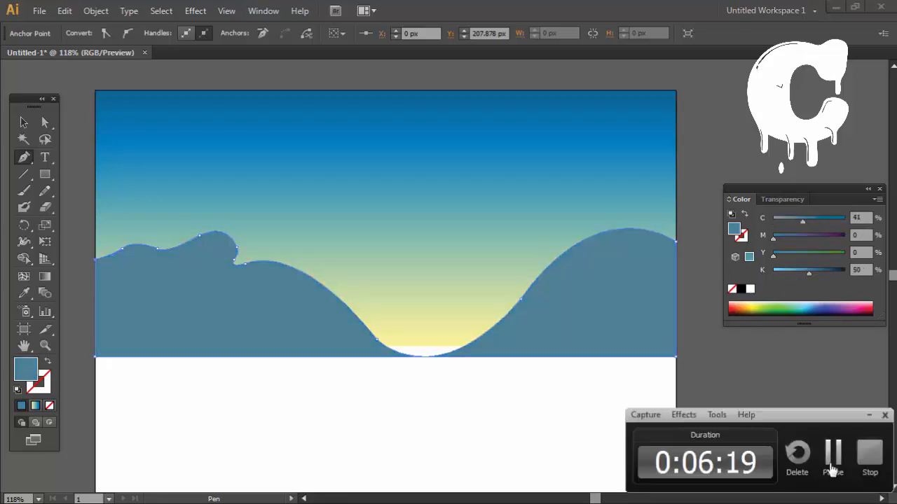
key("v")
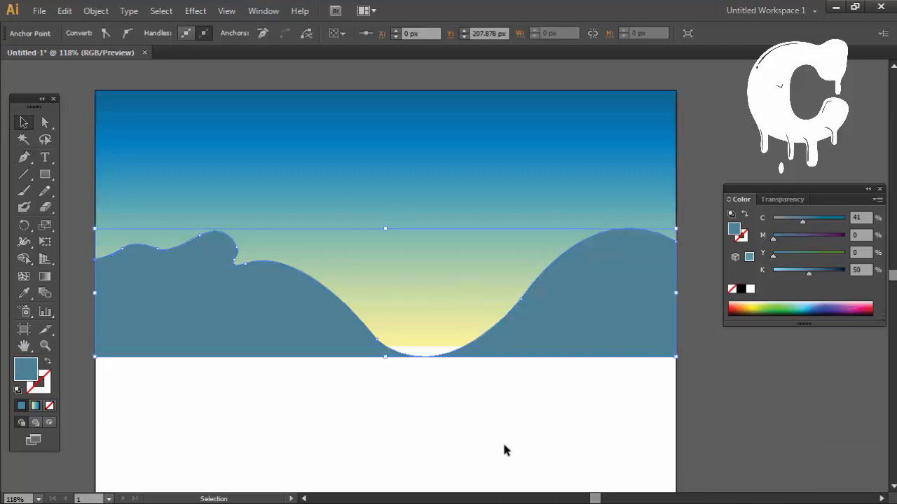
left_click_drag(809, 273, 824, 273)
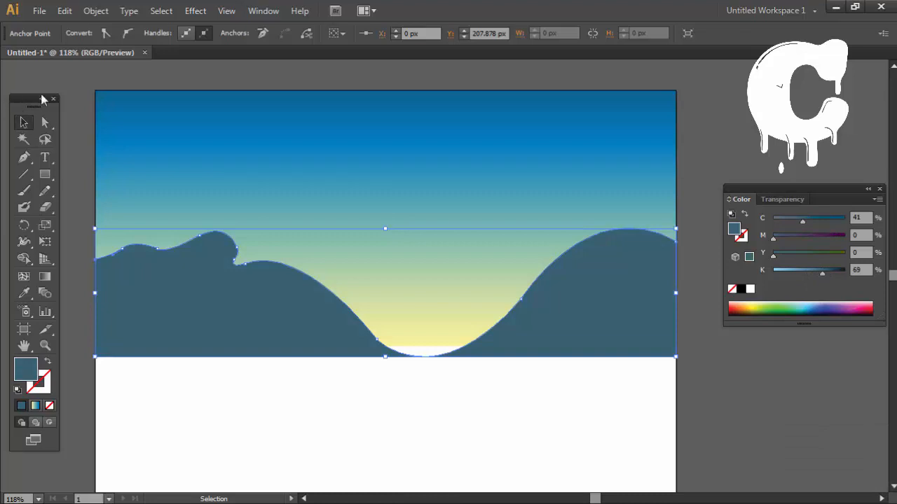
key("ctrl+shift+a")
Step: Draw a closed middle hill with the Pen tool, spanning the valley from about X 246 to 540 px down to the hills' base
left_click(24, 157)
left_click(299, 305)
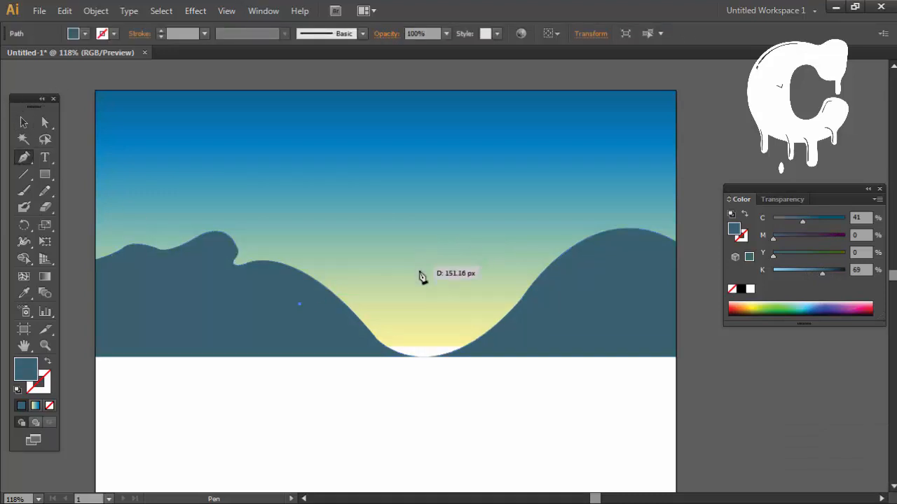
left_click_drag(456, 263, 457, 264)
key("ctrl+z")
left_click_drag(371, 286, 384, 249)
key("ctrl+z")
left_click_drag(548, 273, 659, 379)
left_click_drag(545, 305, 692, 386)
left_click(481, 356)
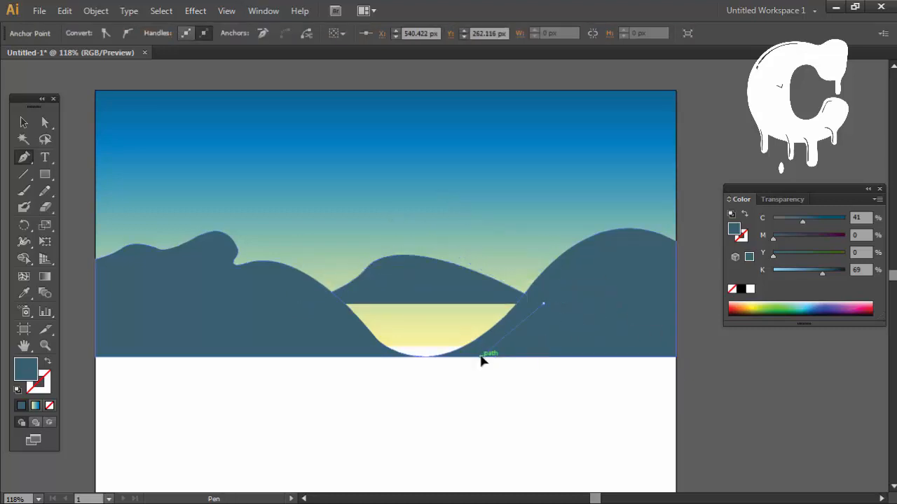
left_click(300, 357)
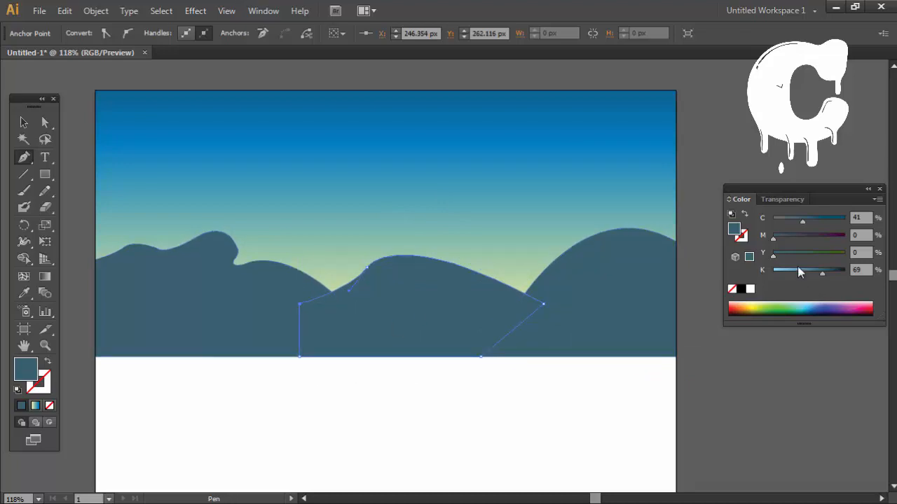
Step: Send the middle hill behind the dark hills and lighten its fill to C 39, K 43
left_click(797, 271)
key("ctrl+bracketleft")
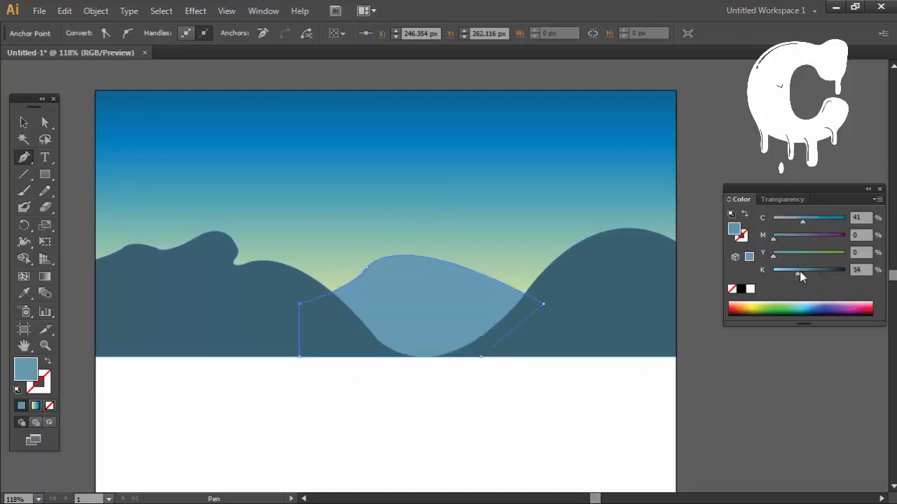
left_click_drag(799, 271, 804, 271)
left_click_drag(806, 218, 808, 218)
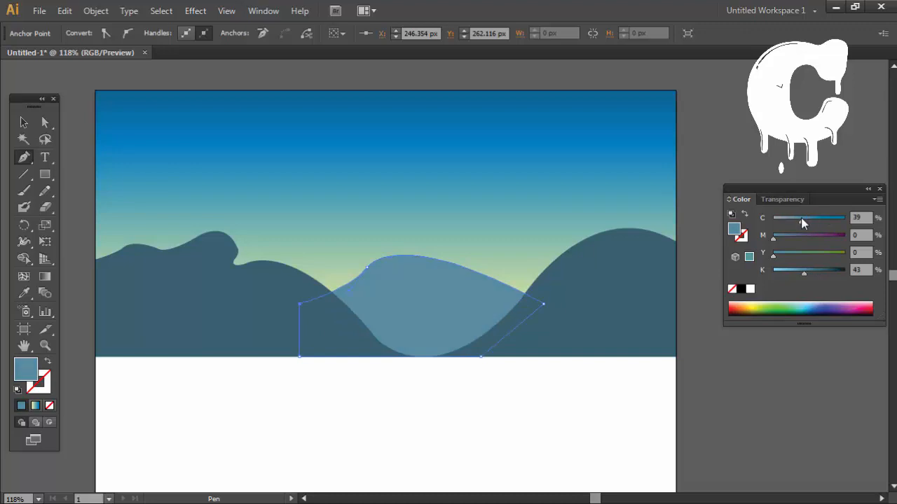
Step: Move the middle hill's upper-left anchor farther left behind the dark hill, and deselect the shape
key("a")
left_click_drag(299, 304, 234, 304)
left_click(503, 398)
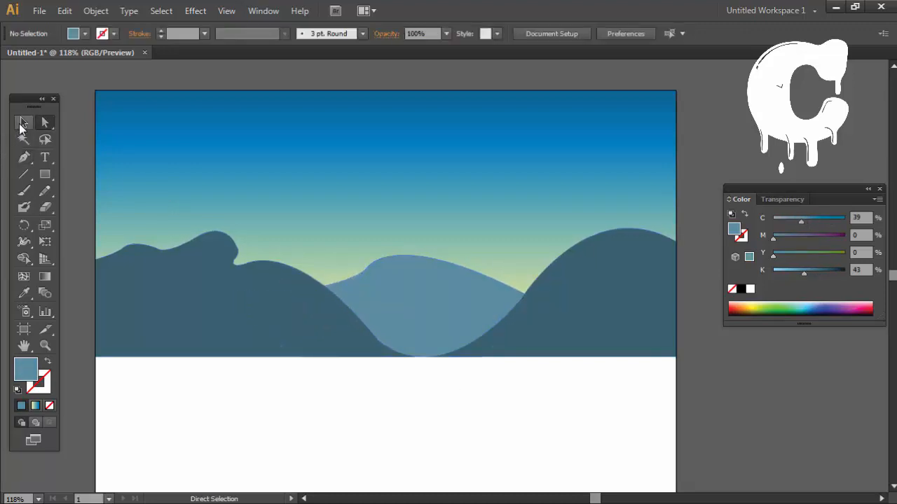
Step: Start a foreground hill outline with the Pen tool at the artboard's left edge, curving its crest to about X 281, Y 288 px
left_click(21, 124)
left_click_drag(297, 382, 377, 348)
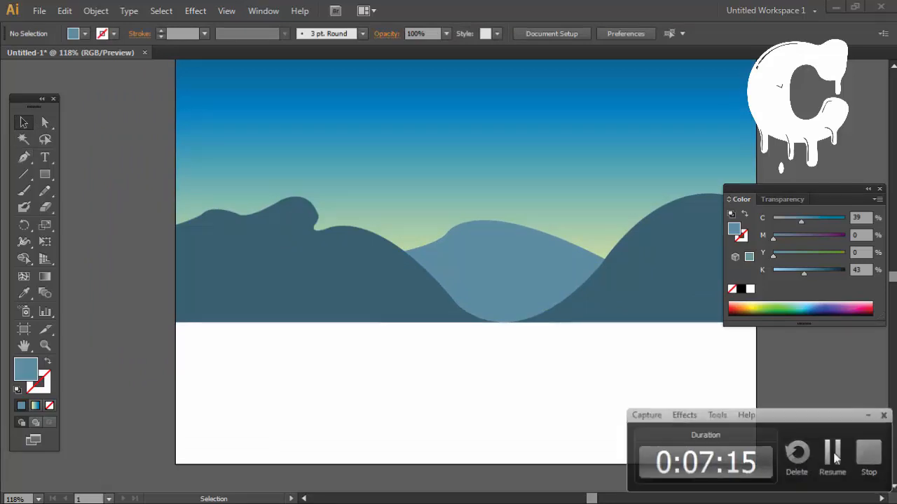
key("p")
left_click(175, 327)
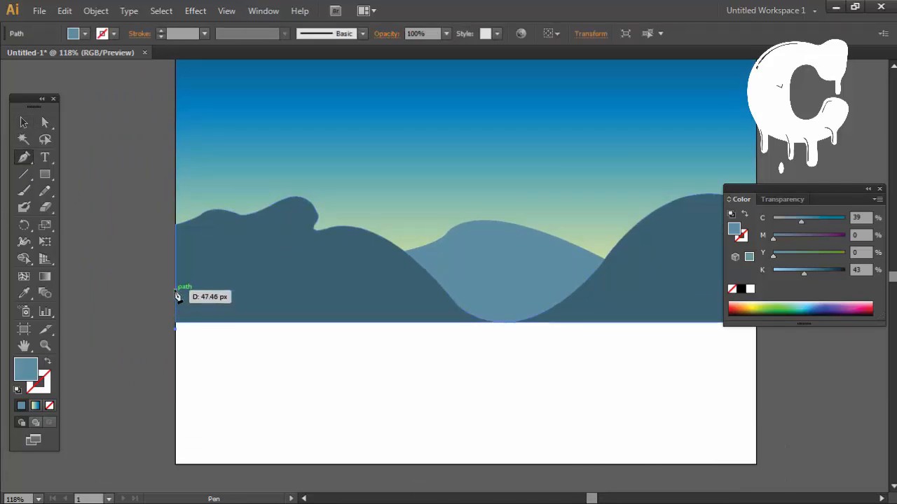
left_click(175, 290)
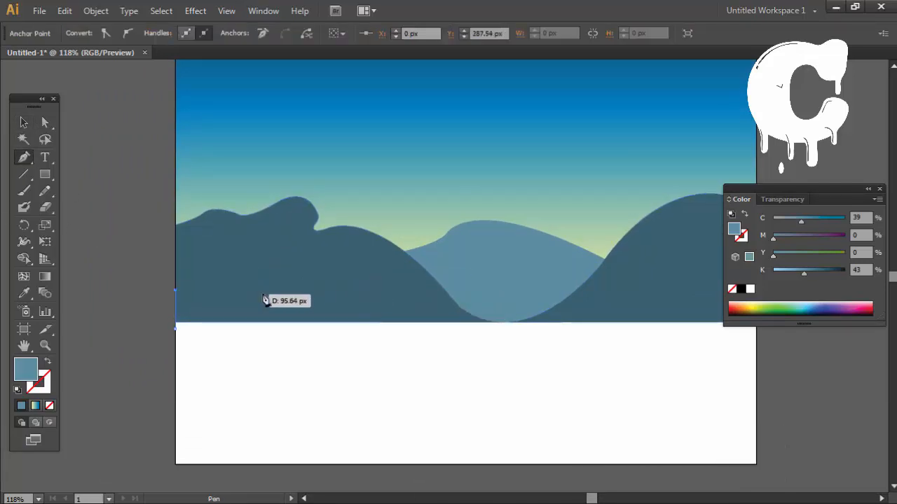
left_click_drag(278, 289, 320, 276)
left_click_drag(410, 290, 477, 310)
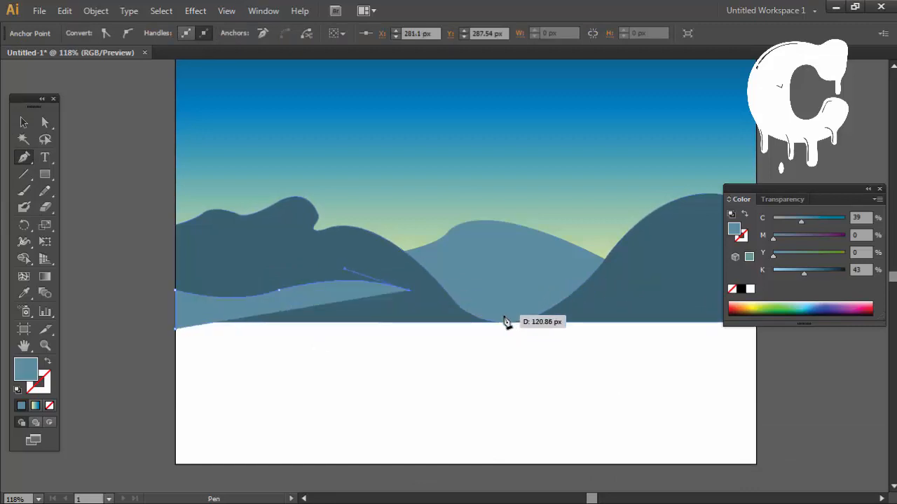
left_click_drag(437, 282, 447, 276)
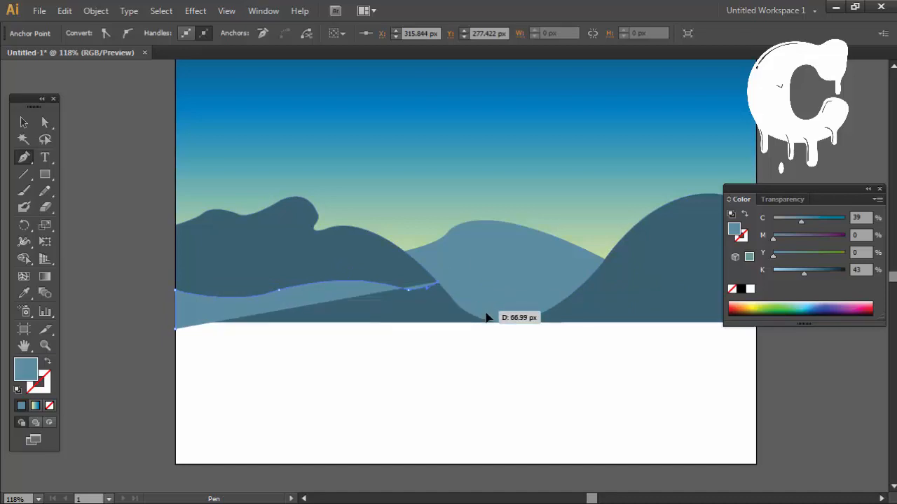
left_click_drag(485, 312, 499, 340)
key("ctrl+z")
key("ctrl+z")
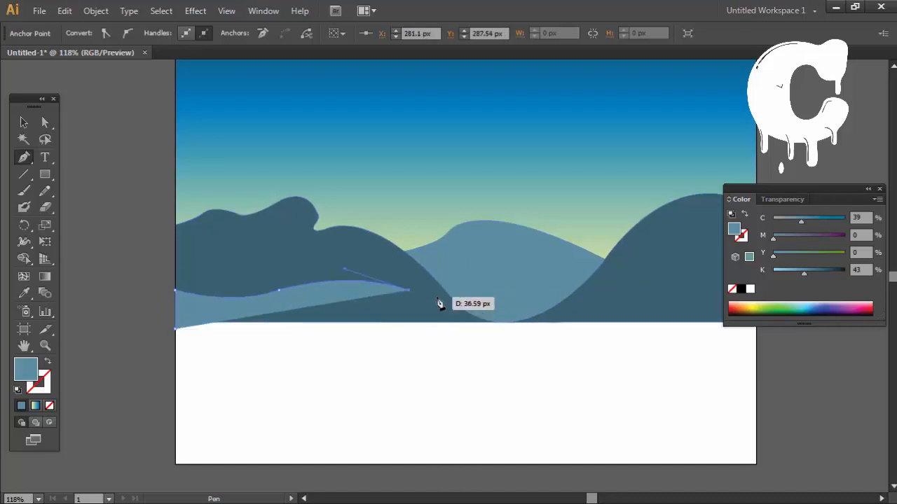
Step: Continue the foreground hill through the valley to X 700, Y 264 px, and run its flat base back at about Y 335 px
left_click_drag(433, 300, 476, 324)
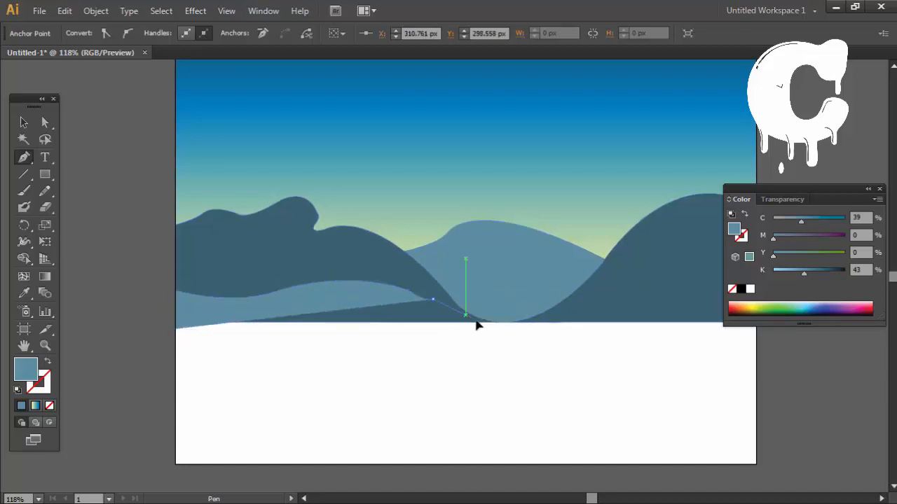
left_click_drag(607, 298, 570, 328)
key("space")
key("ctrl+z")
left_click_drag(508, 343, 540, 332)
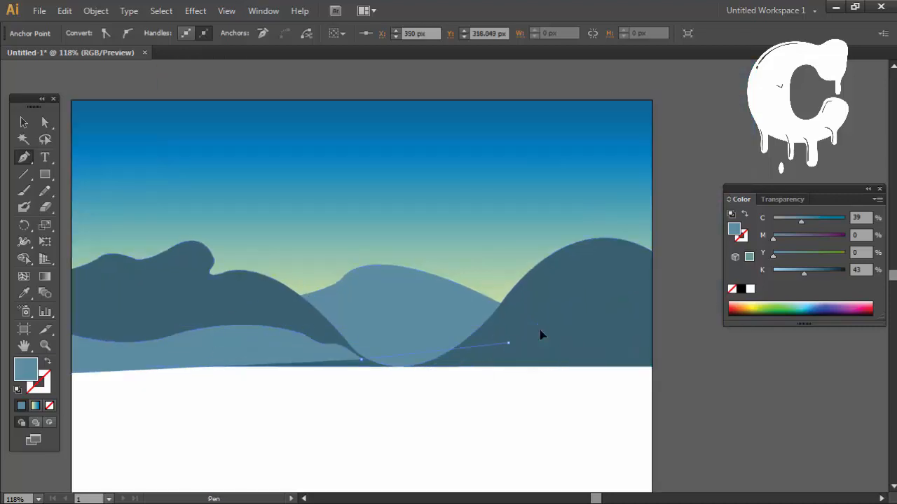
left_click_drag(619, 299, 729, 327)
left_click(510, 344)
left_click(653, 316)
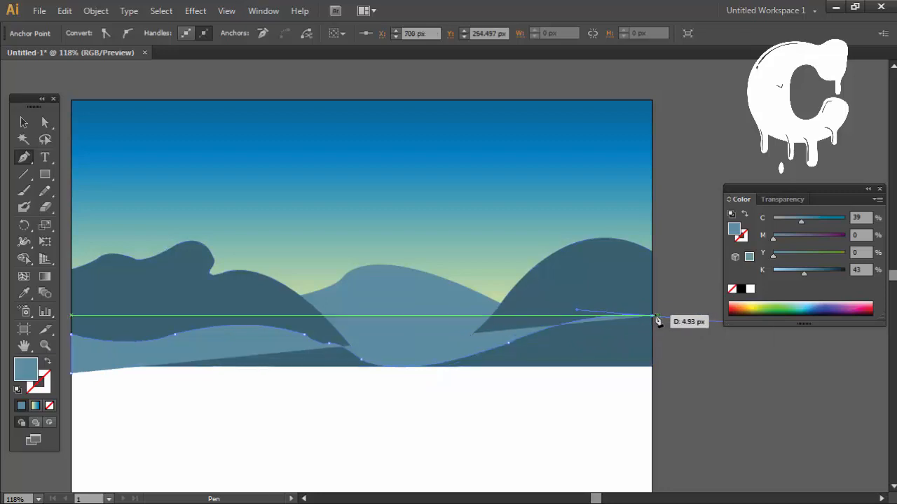
left_click(653, 374)
scroll(269, 390, "left", 5)
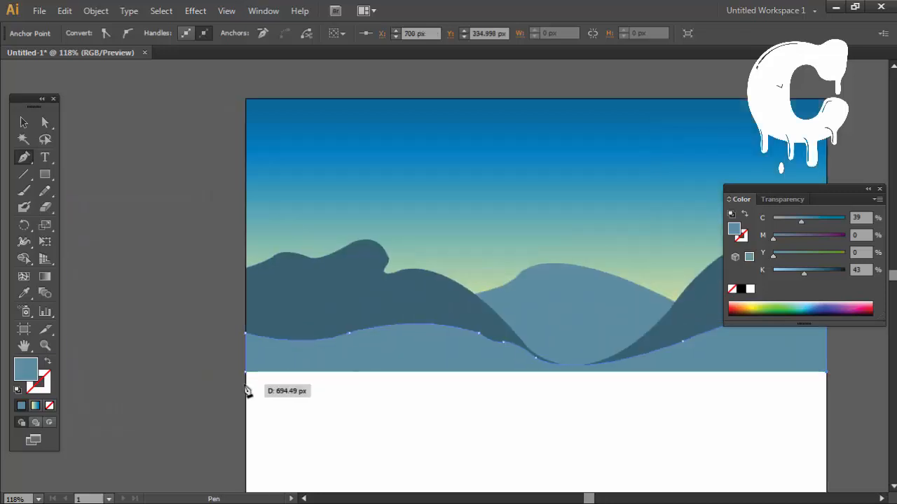
Step: Fill the foreground hill with rich black, C 100, M 100, Y 100, K 100, and deselect it
left_click(741, 289)
left_click_drag(751, 413, 649, 425)
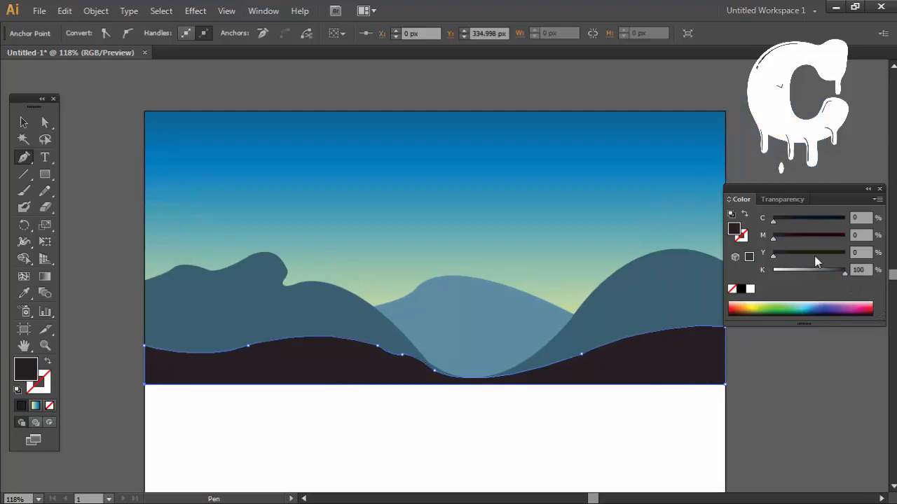
left_click_drag(815, 255, 845, 220)
left_click(760, 402, "ctrl")
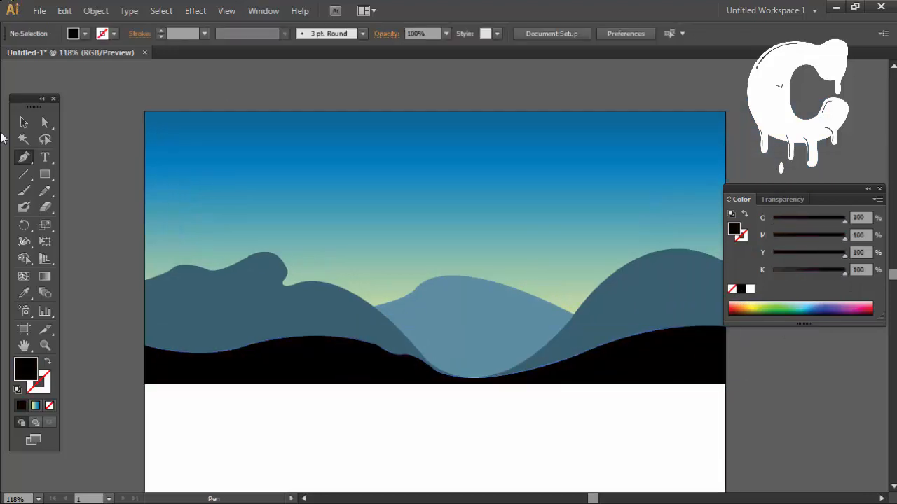
Step: Draw a tall, narrow, tapered black tree trunk on the foreground hill's far left, with its base starting at about X 17 px
left_click(172, 148)
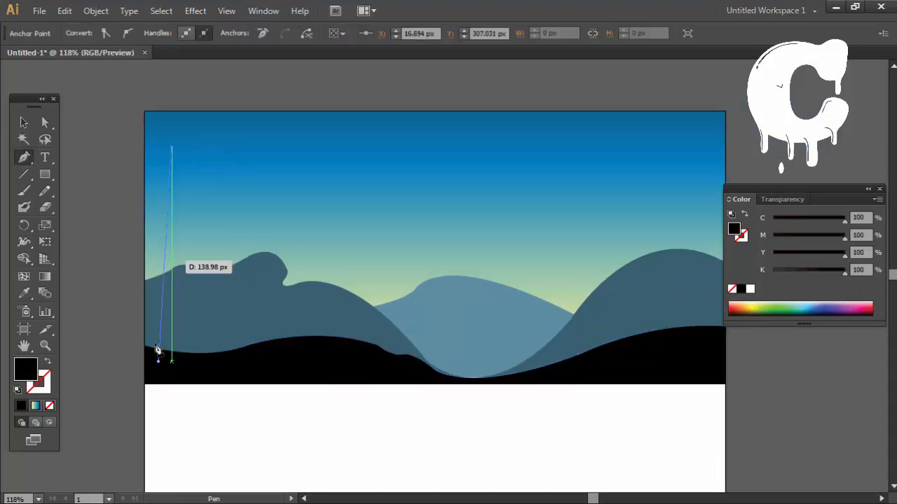
left_click(160, 361)
left_click(172, 363)
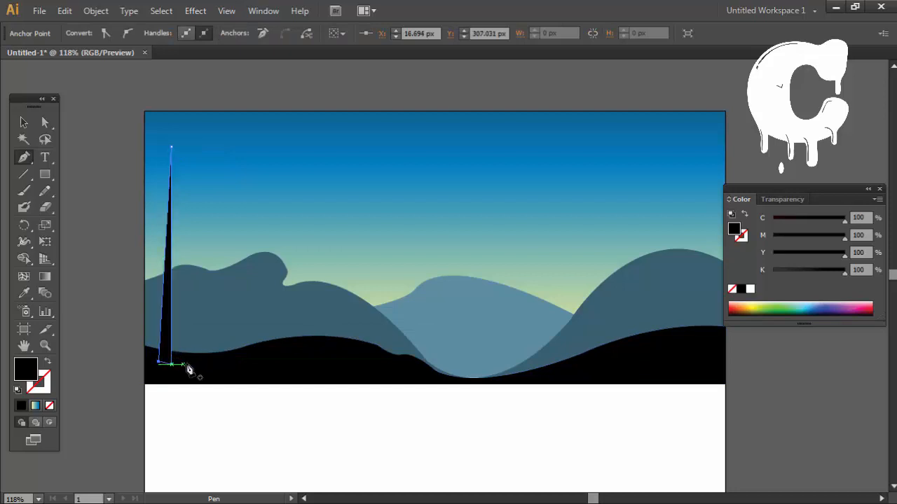
Step: Draw a shorter tapered trunk between about X 66 and 78 px, and place the base anchor of a third trunk beside it
left_click(195, 371, "ctrl")
left_click(216, 209)
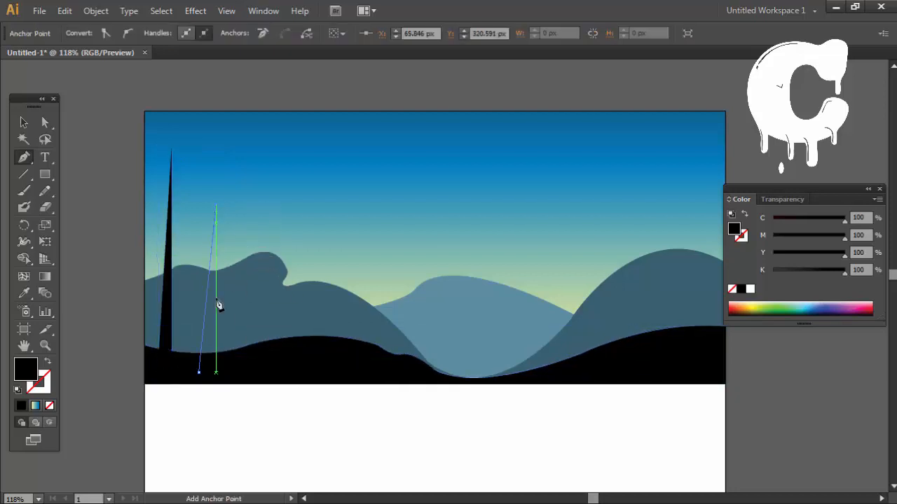
key("ctrl+z")
left_click(208, 208)
left_click(212, 374)
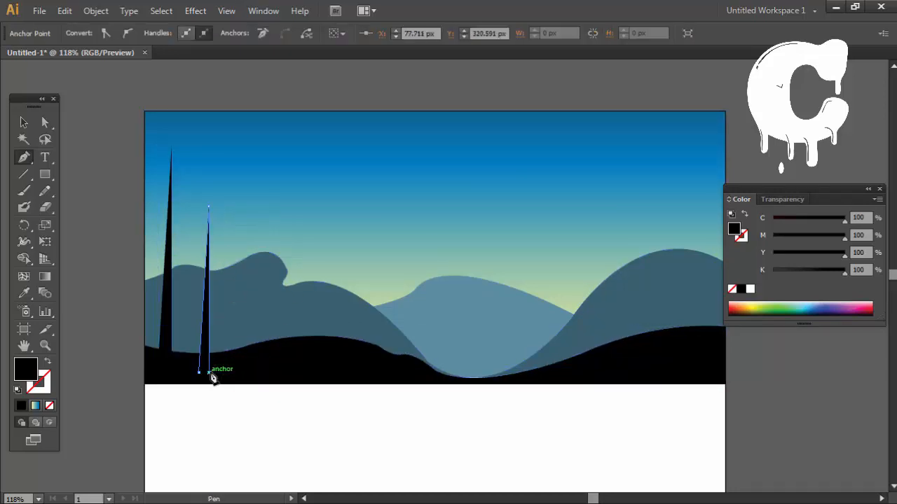
left_click(295, 426, "ctrl")
left_click(239, 374)
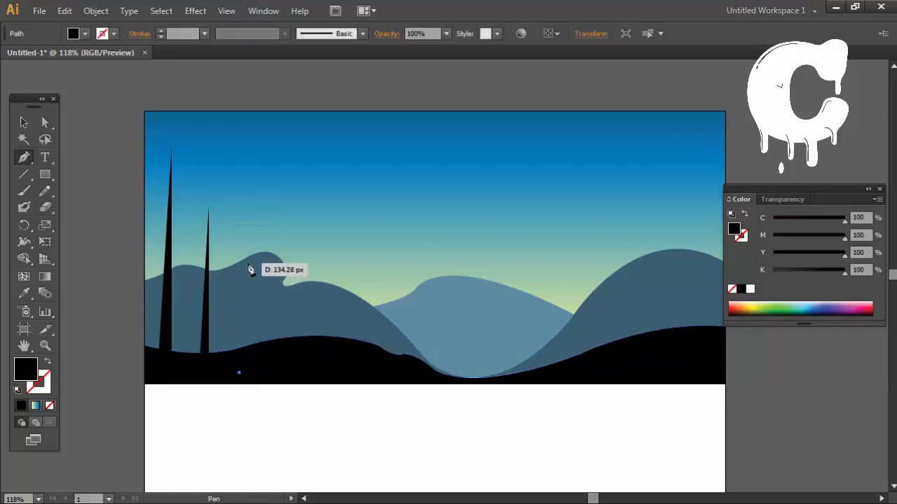
left_click_drag(253, 260, 251, 376)
left_click(240, 373)
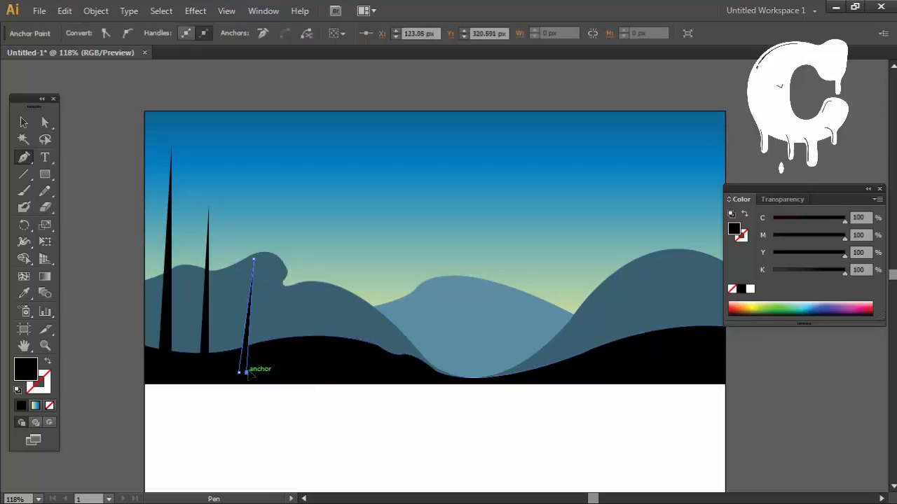
left_click(296, 415, "ctrl")
key("ctrl+z")
key("ctrl+z")
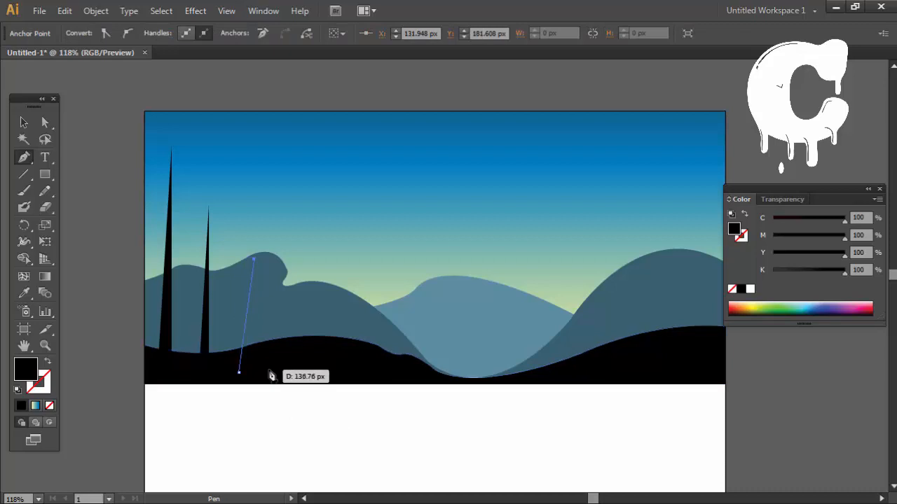
left_click(260, 372)
key("ctrl+z")
key("ctrl+z")
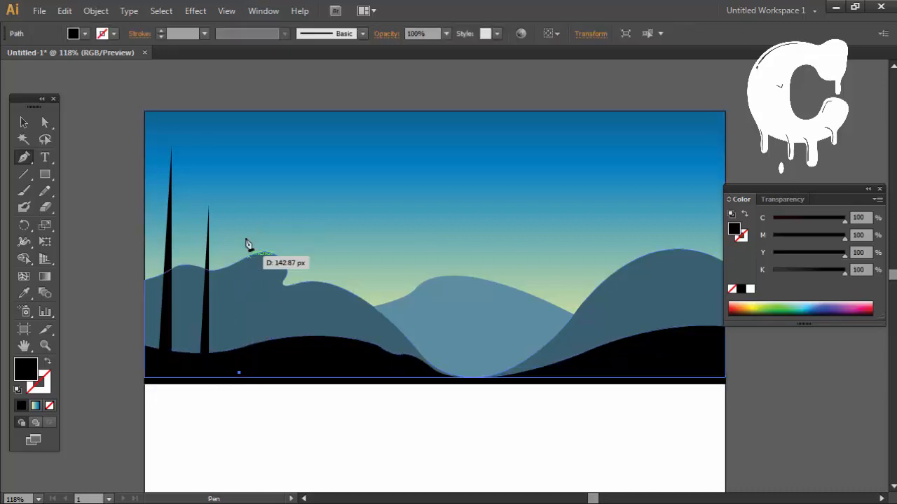
Step: Complete the third trunk up to about X 130 px, and draw a shorter fourth trunk peaking at about X 173, Y 184 px
left_click(252, 215)
left_click(252, 377)
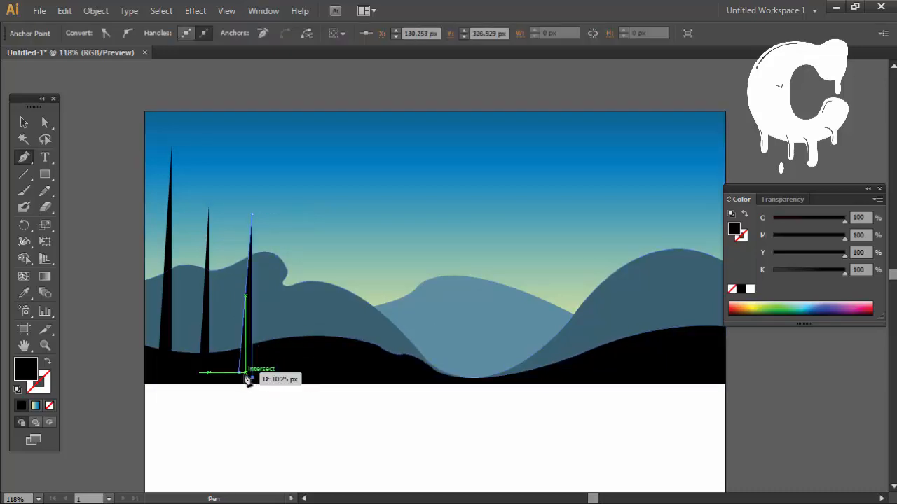
left_click(239, 372)
left_click(276, 369, "ctrl")
left_click(276, 367)
left_click(288, 262)
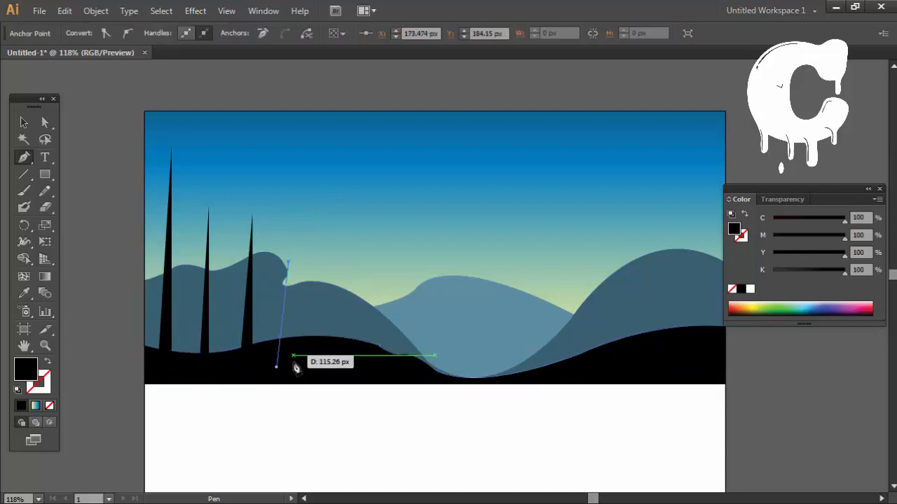
left_click(288, 368)
left_click(311, 406, "ctrl")
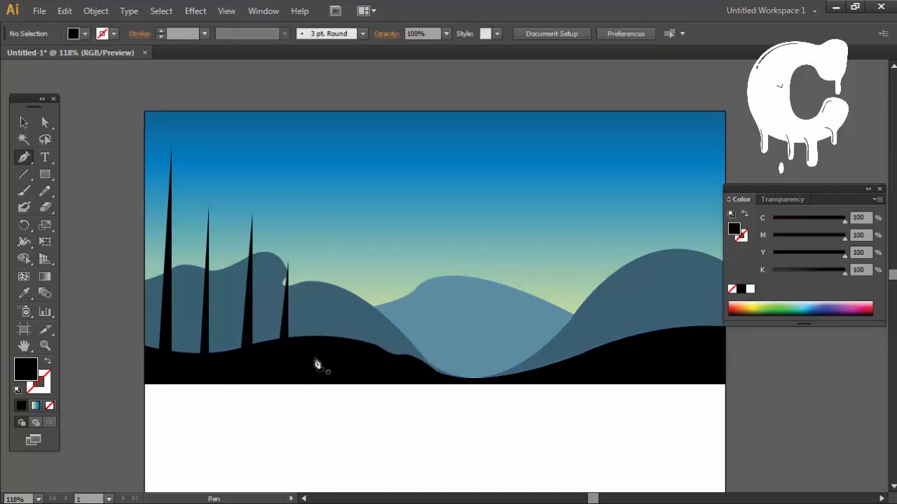
Step: Try to add a thin tapered trunk along the artboard's left edge, and undo it
left_click(148, 360)
left_click(145, 238)
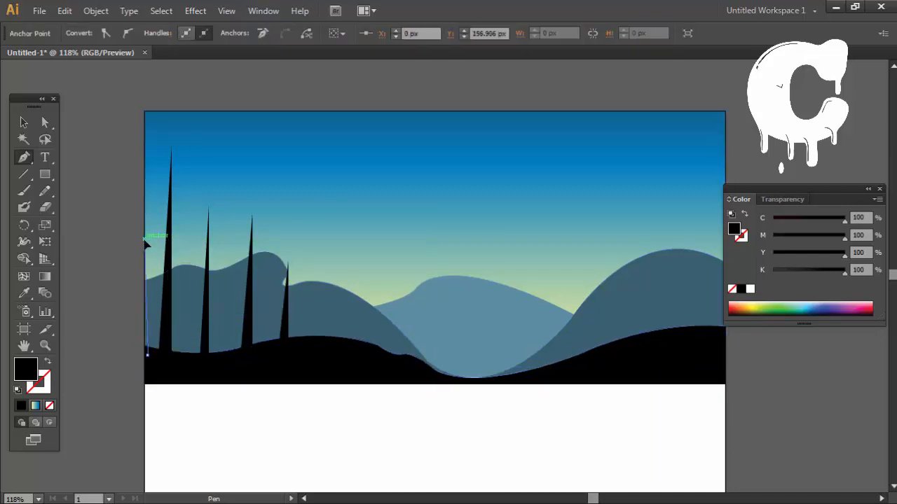
left_click(134, 369, "ctrl")
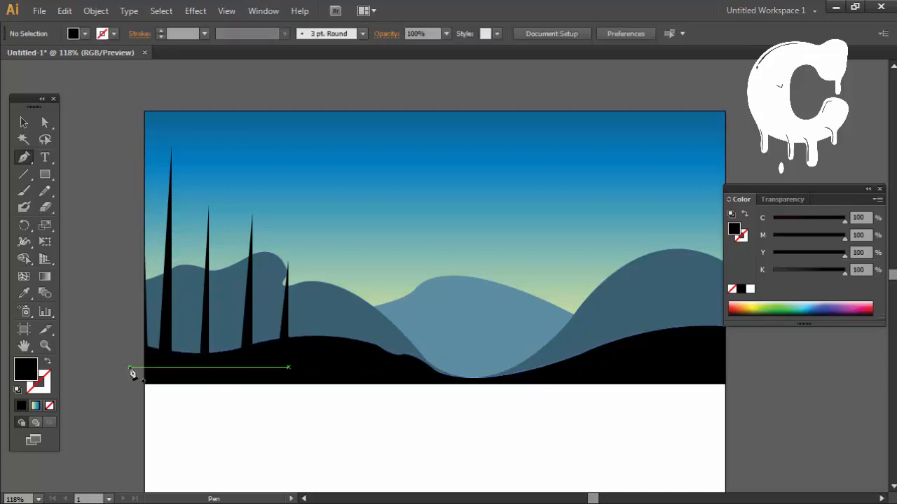
key("ctrl+z")
key("ctrl+z")
key("ctrl+z")
left_click(149, 184)
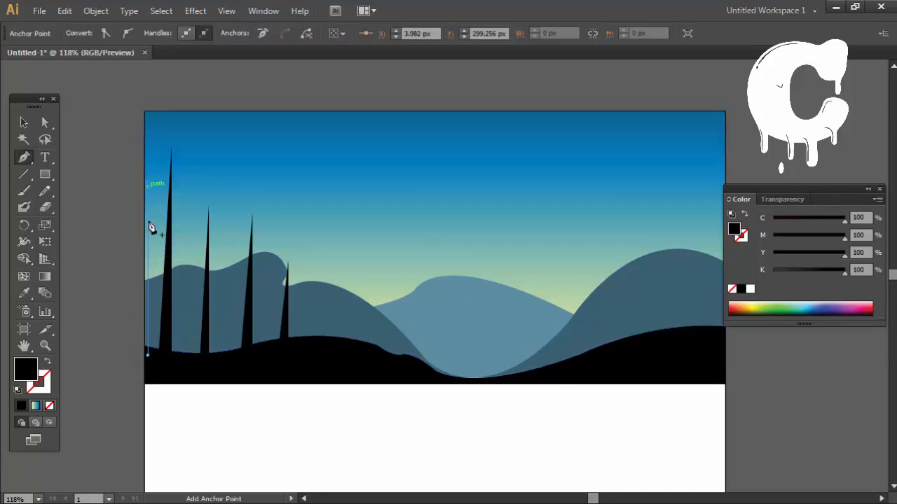
left_click(149, 359)
left_click(331, 431, "ctrl")
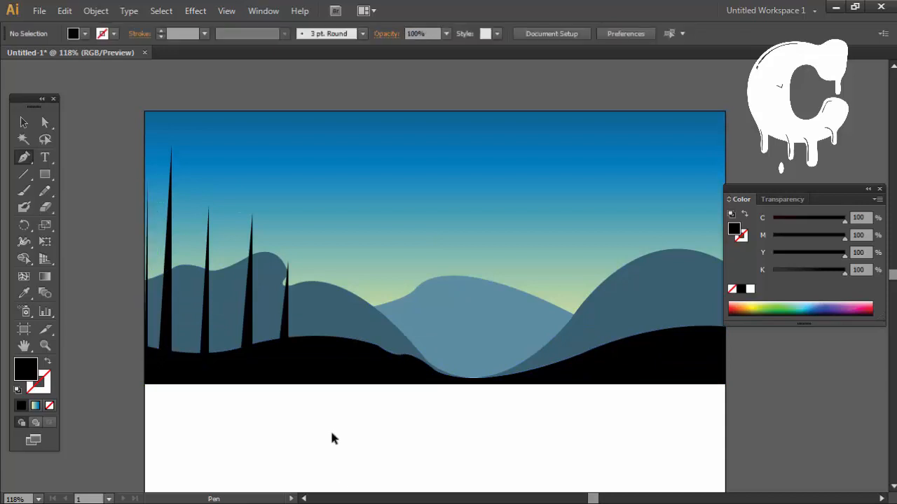
left_click_drag(362, 397, 338, 409)
key("ctrl+z")
key("ctrl+z")
key("ctrl+z")
key("ctrl+z")
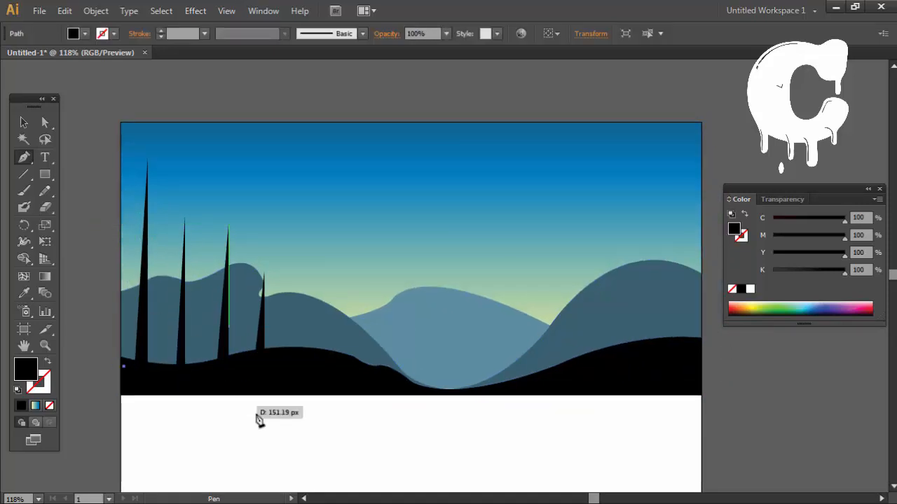
Step: Draw a short fifth trunk just beyond the fourth one, with its base reaching about X 202 px, and deselect it
left_click(282, 357)
left_click(284, 307)
left_click(288, 358)
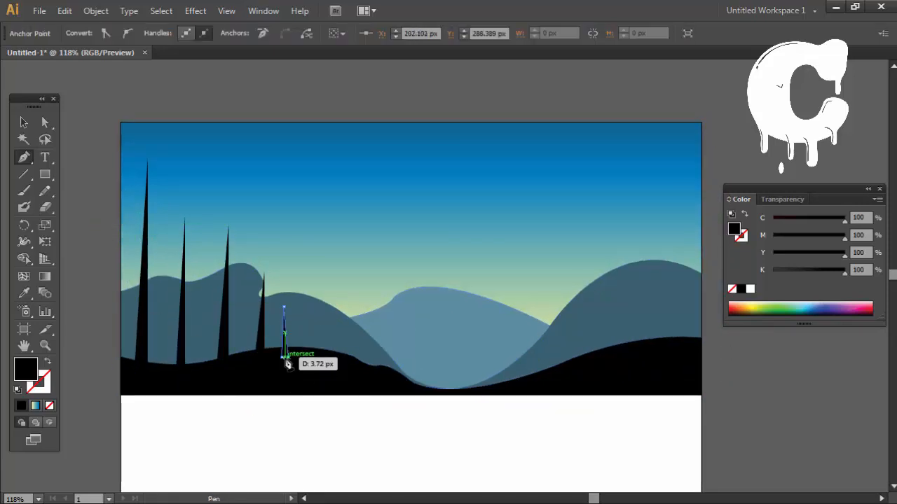
left_click(282, 357)
left_click(316, 430, "ctrl")
Step: Draw a tapered black trunk near the artboard's right edge, peaking at about Y 135 px with its base at about X 680 px
left_click_drag(249, 254, 207, 237)
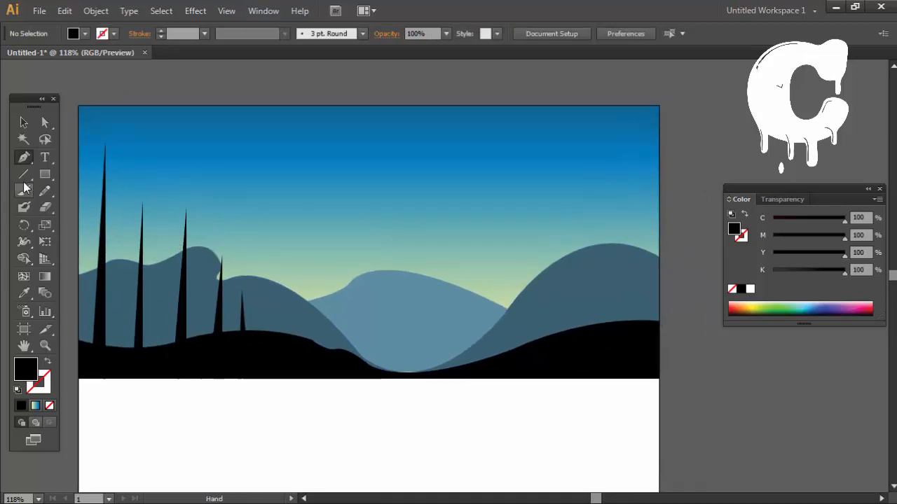
left_click(638, 342)
left_click(642, 216)
left_click(643, 345)
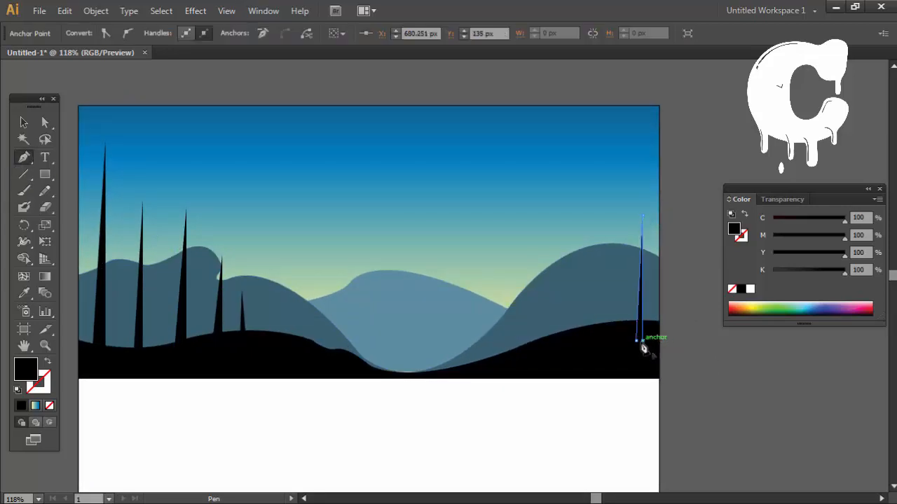
left_click(625, 341)
left_click(594, 137, "ctrl")
Step: Draw a taller, wider tapered trunk just left of the one near the right edge, and deselect it
left_click(622, 332)
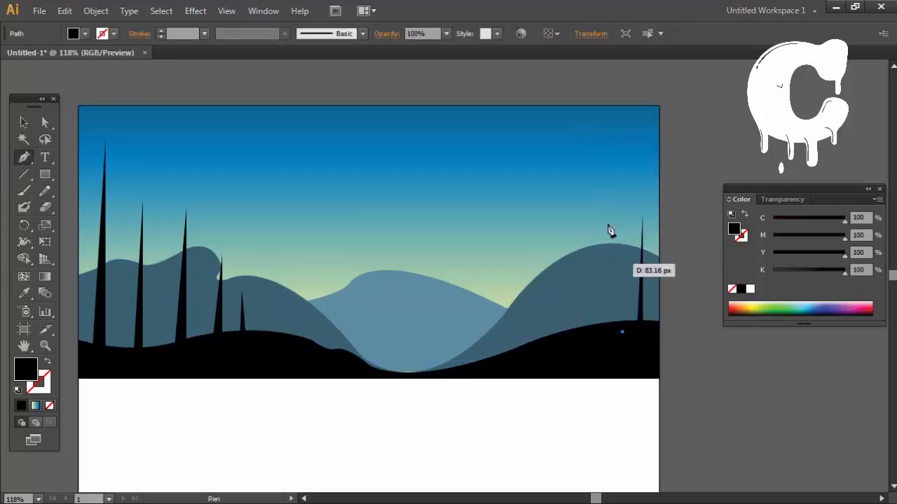
left_click(618, 153)
left_click(612, 332)
left_click(622, 332)
left_click(585, 364, "ctrl")
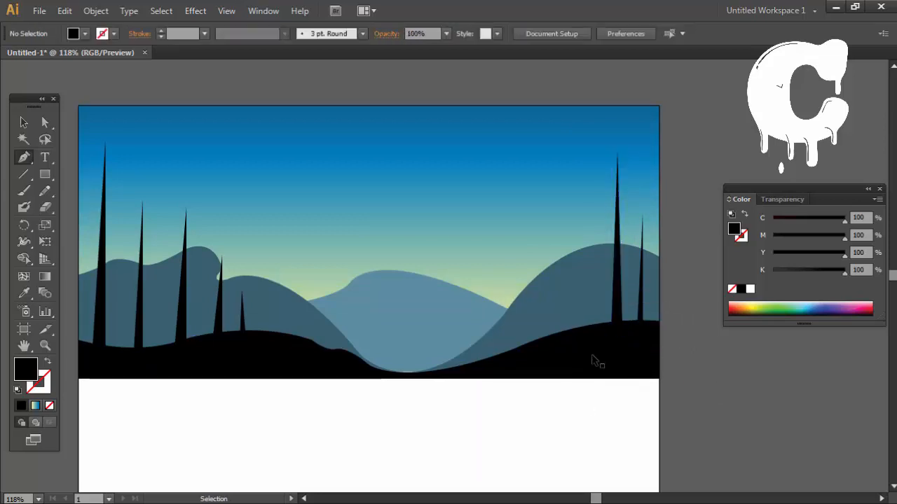
Step: Draw a thin third trunk on the right hill, left of the tall one at about X 619 px, and deselect it
left_click(598, 332)
left_click(593, 209)
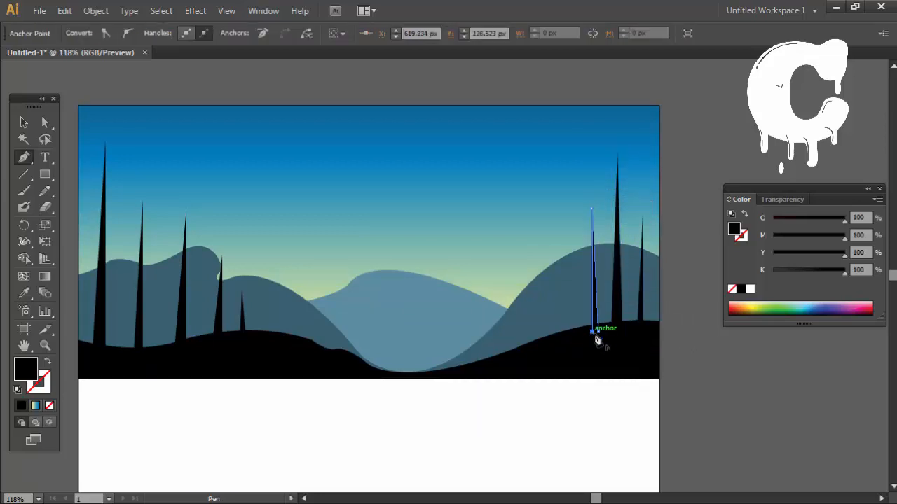
left_click(596, 333)
left_click(618, 396, "ctrl")
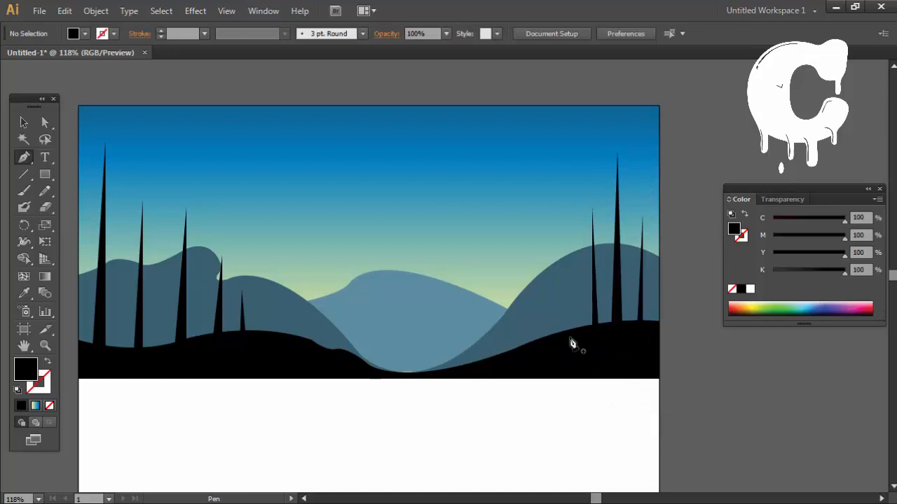
Step: Draw a slightly leaning tapered black trunk on the right hill, left of the thin third one, with its base at about X 578 px
left_click(564, 342)
left_click(551, 208)
left_click(557, 349)
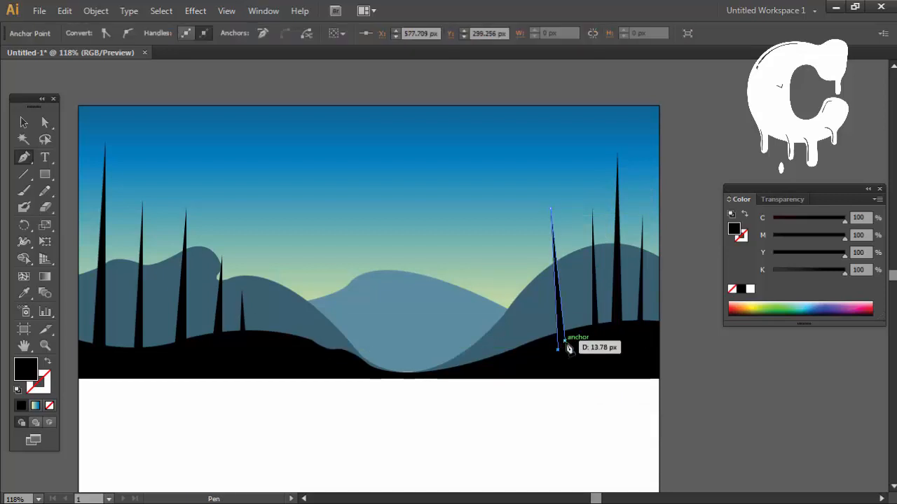
left_click(567, 346)
Step: Draw a tapered trunk on the lower right slope beside the valley, peaking at about X 490, Y 184 px, and deselect it
left_click(491, 370)
left_click(484, 257)
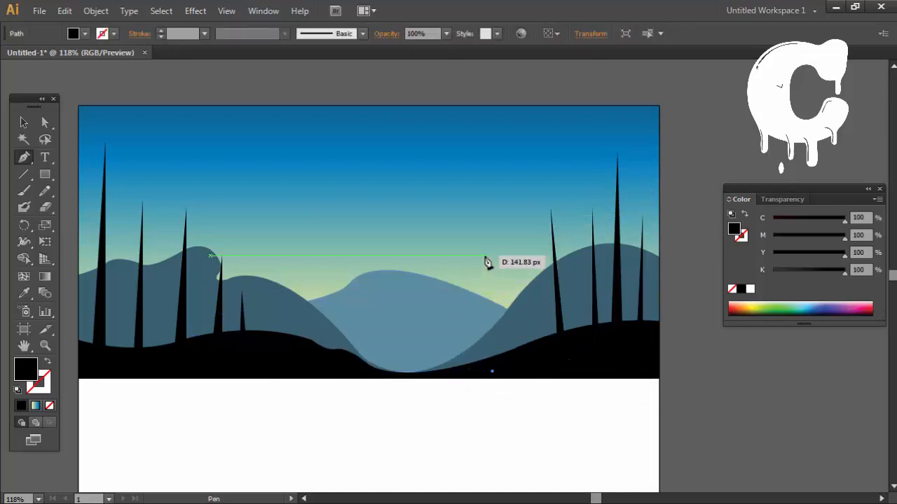
left_click(491, 371)
left_click(456, 430, "ctrl")
Step: Draw a tall tapered trunk on the left side of the valley, peaking at about X 298, Y 87 px, and deselect it
left_click(314, 367)
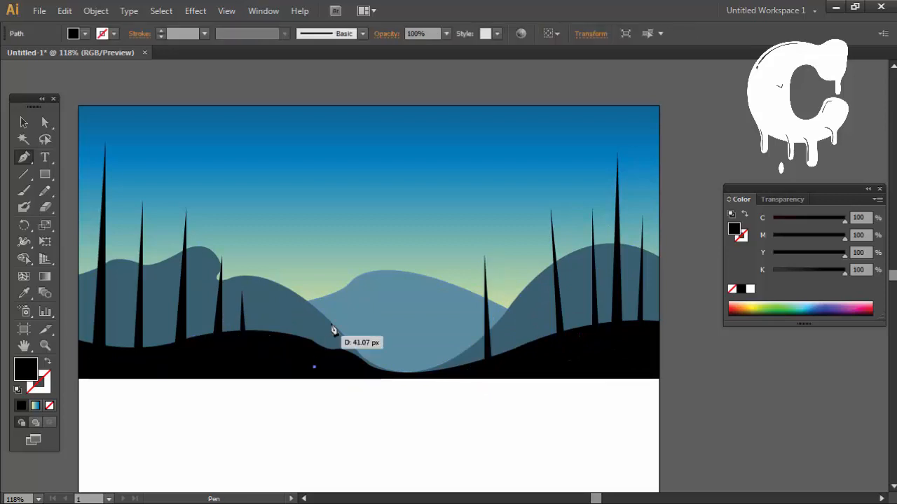
left_click(320, 265)
left_click(323, 366)
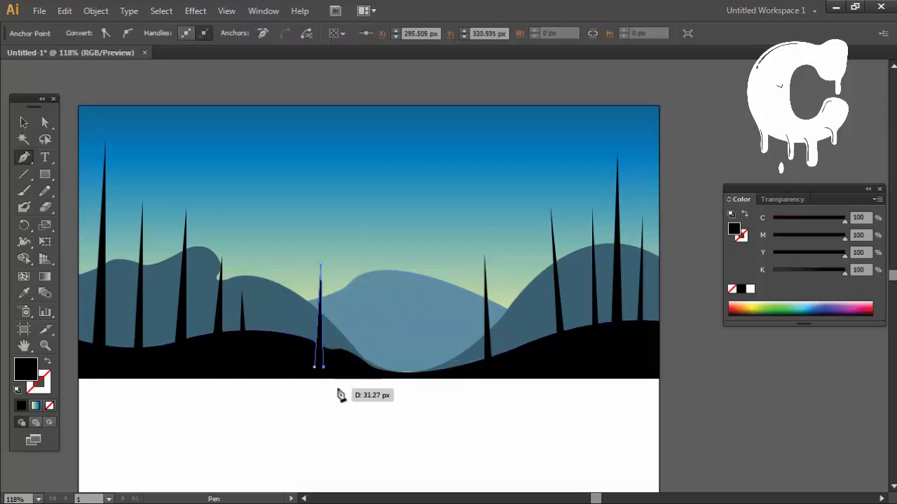
key("ctrl+z")
key("ctrl+z")
left_click(326, 176)
left_click(325, 367)
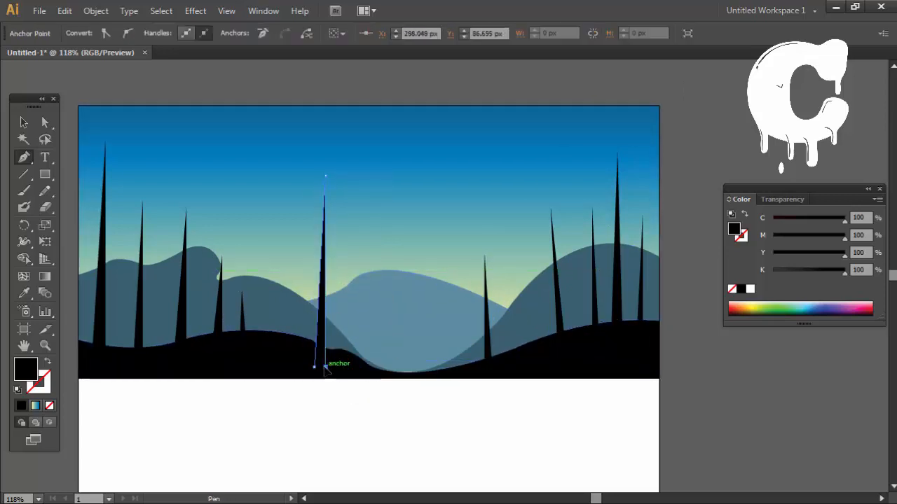
left_click(314, 366)
left_click(371, 467, "ctrl")
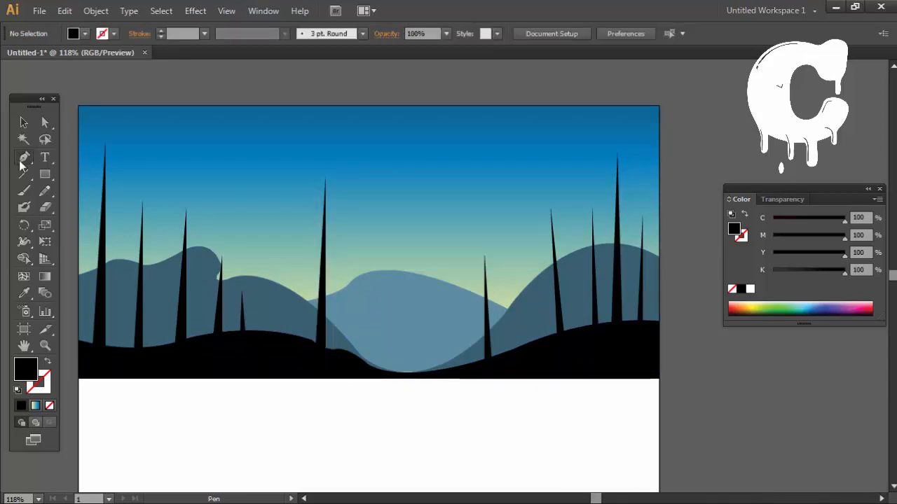
Step: Draw a short tapered trunk between the two leftmost trunks, with its base reaching about X 54 px
left_click(113, 348)
left_click(122, 270)
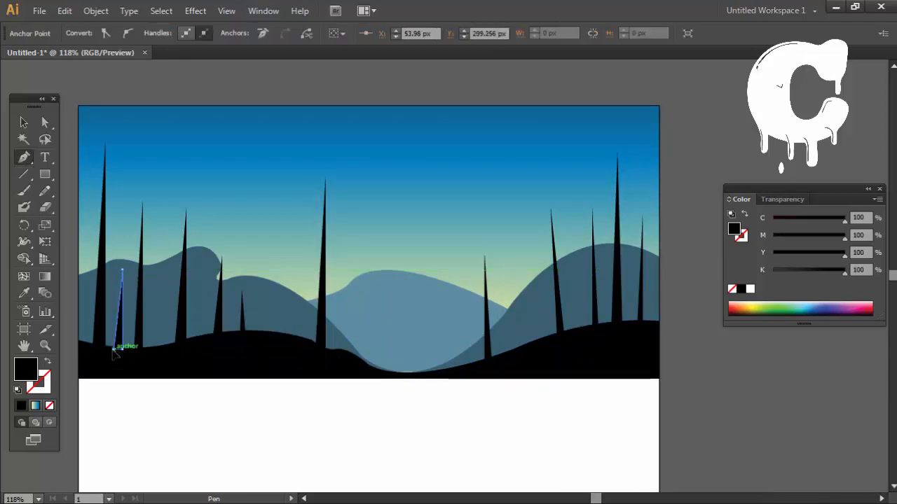
left_click(114, 349)
Step: Draw a short, narrow trunk directly beside the base of the third tall trunk on the left hill, and deselect it
left_click(158, 356)
left_click(166, 278)
key("ctrl+z")
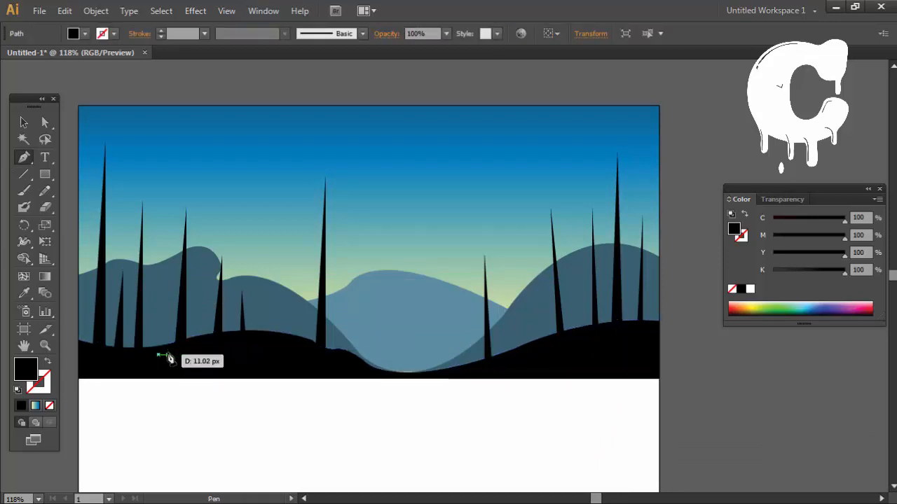
left_click(170, 284)
left_click(176, 358)
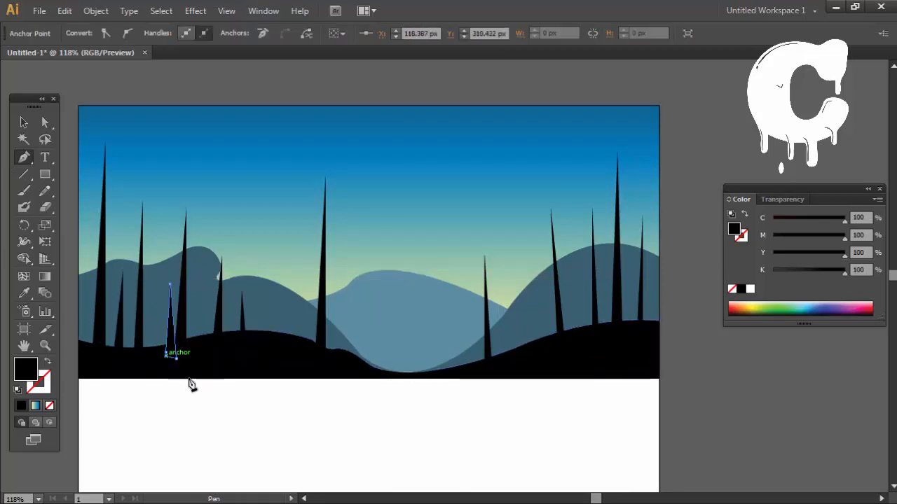
left_click(221, 414, "ctrl")
mouse_move(274, 418)
left_mouse_down()
mouse_move(259, 424)
mouse_move(266, 425)
left_mouse_up()
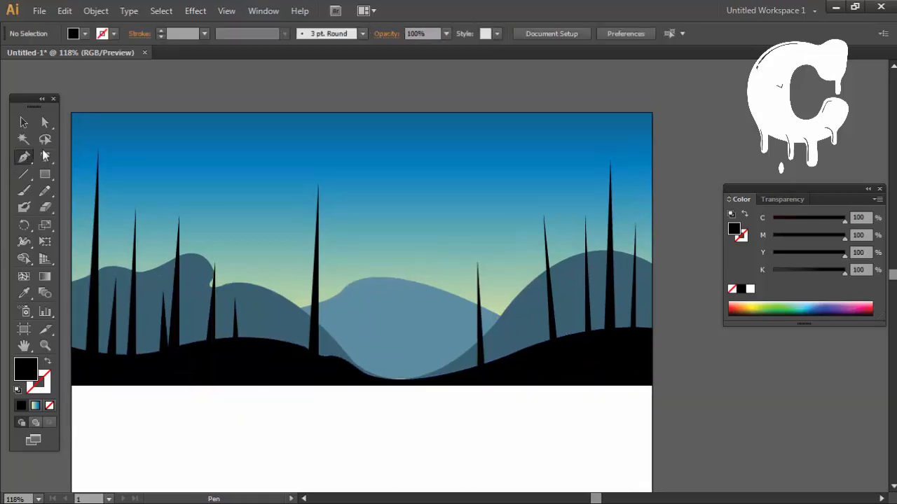
scroll(149, 131, "left", 5)
left_click(24, 192)
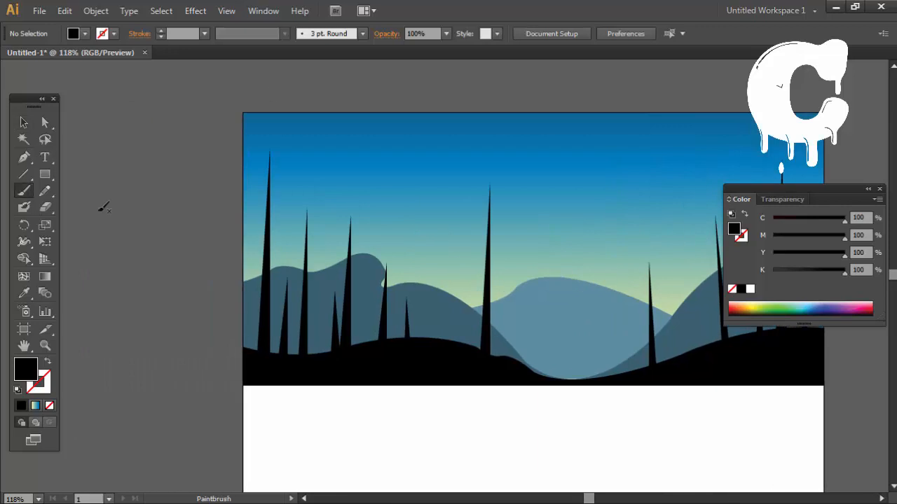
left_click(153, 229)
key("ctrl+z")
left_click_drag(599, 210, 383, 181)
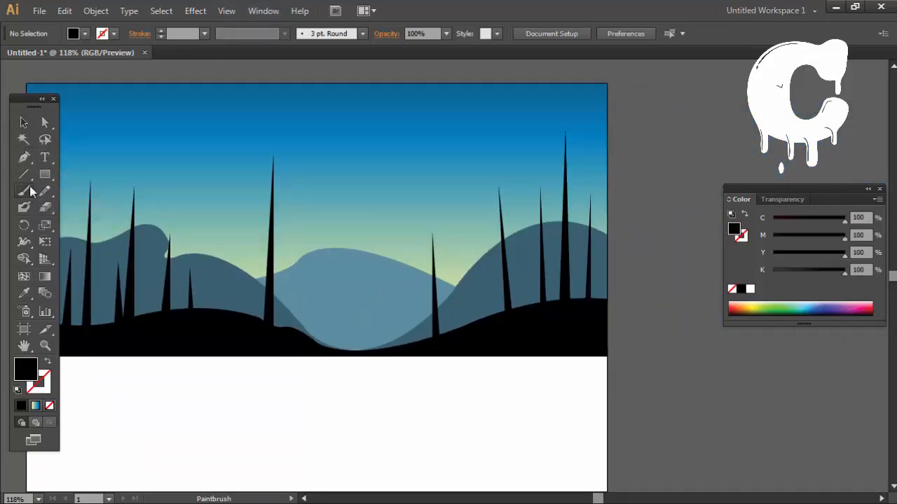
Step: Draw a tall tapered trunk on the right hill between the tallest trunk and the thin one beside it, and deselect it
left_click(23, 157)
left_click(549, 309)
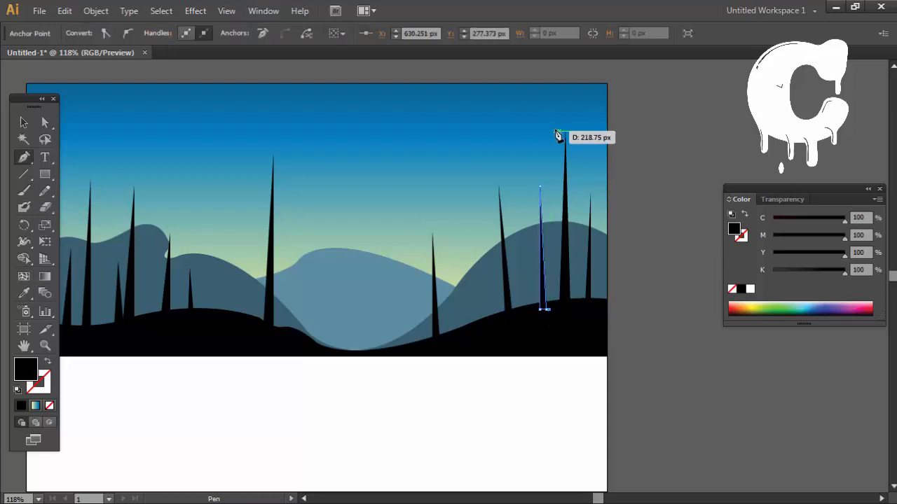
left_click(554, 132)
left_click(559, 308)
left_click(543, 386, "ctrl")
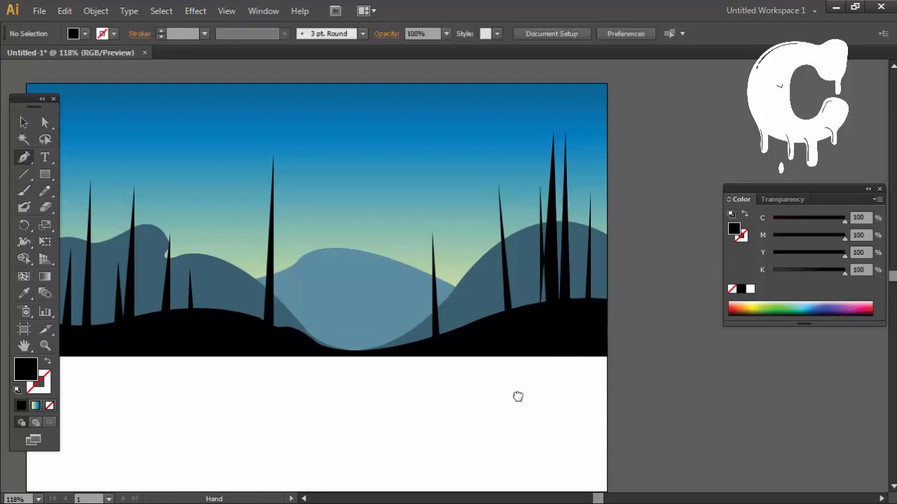
left_click_drag(517, 397, 538, 401)
key("ctrl+z")
left_click(604, 400, "ctrl")
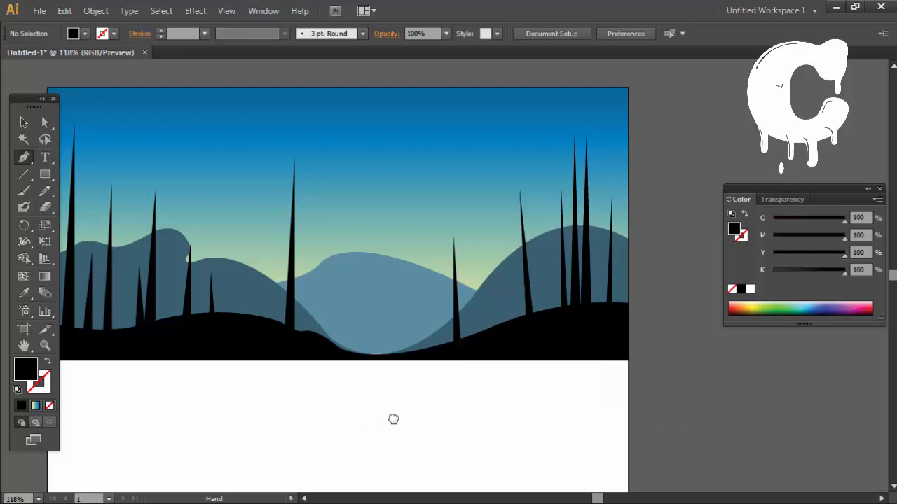
Step: Activate the Paintbrush tool and swap the fill and stroke so there is no fill and a black stroke
left_click_drag(393, 419, 778, 407)
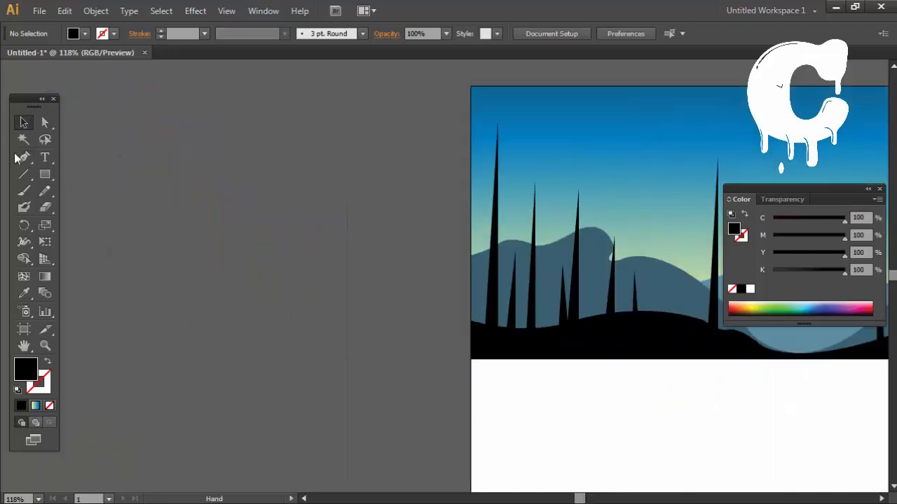
left_click(29, 193)
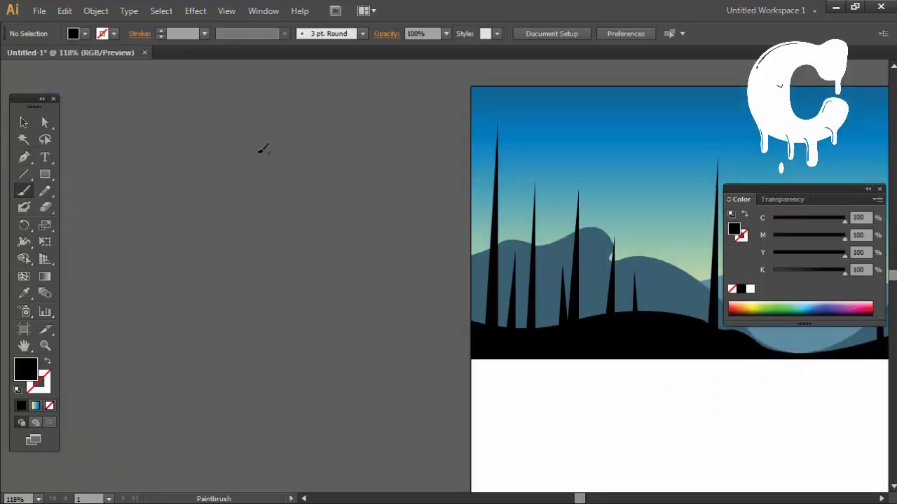
key("shift+x")
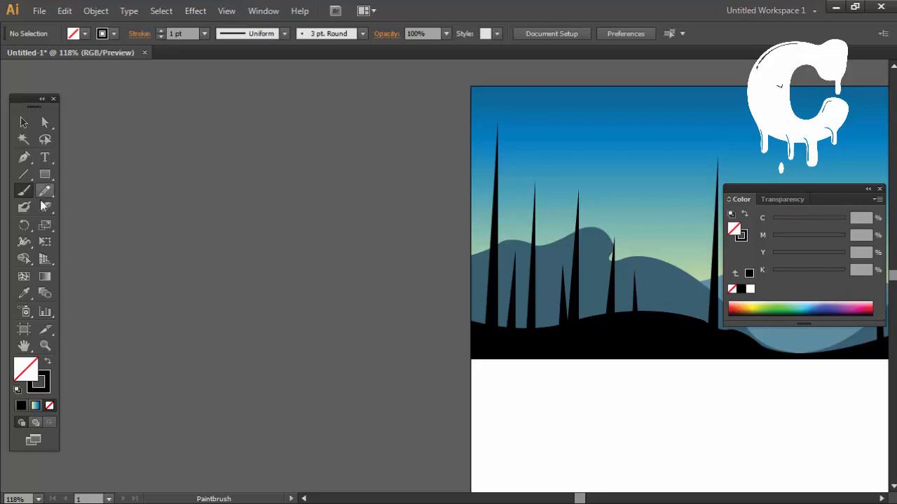
left_click(263, 11)
left_click(325, 500)
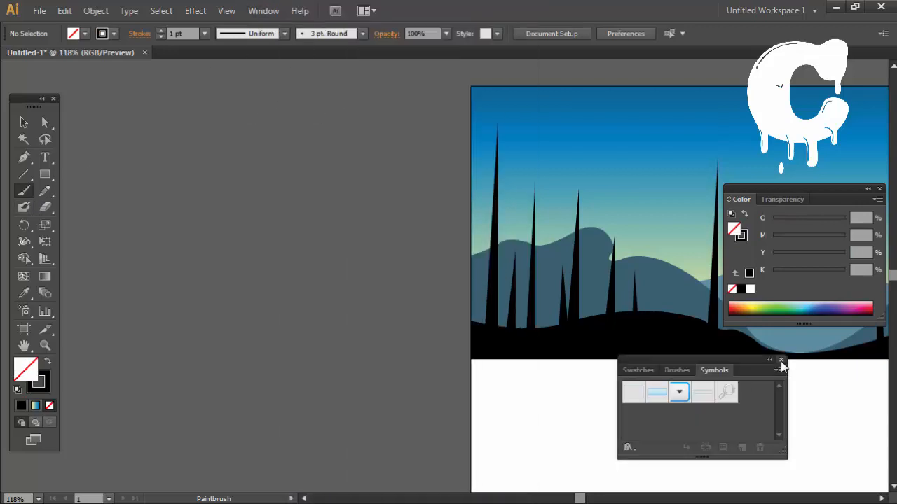
left_click(676, 370)
mouse_move(730, 359)
left_mouse_down()
mouse_move(288, 120)
mouse_move(401, 121)
left_mouse_up()
left_click_drag(403, 219, 356, 428)
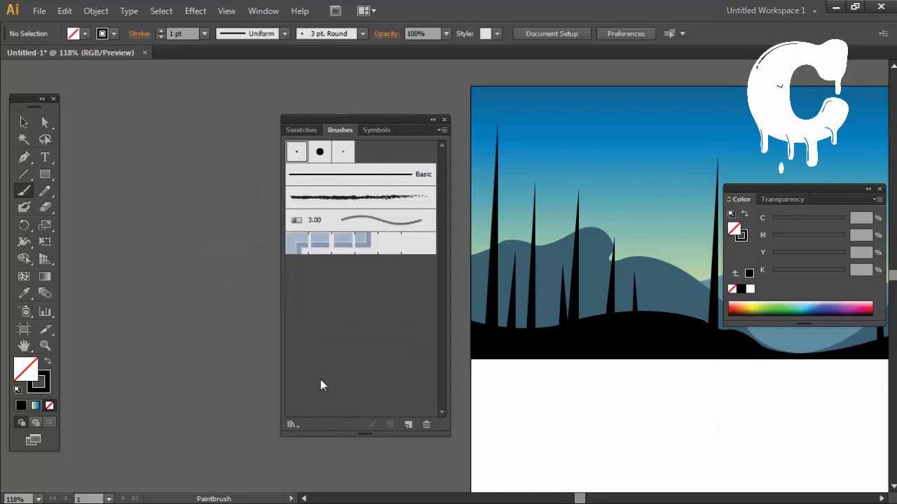
left_click(445, 120)
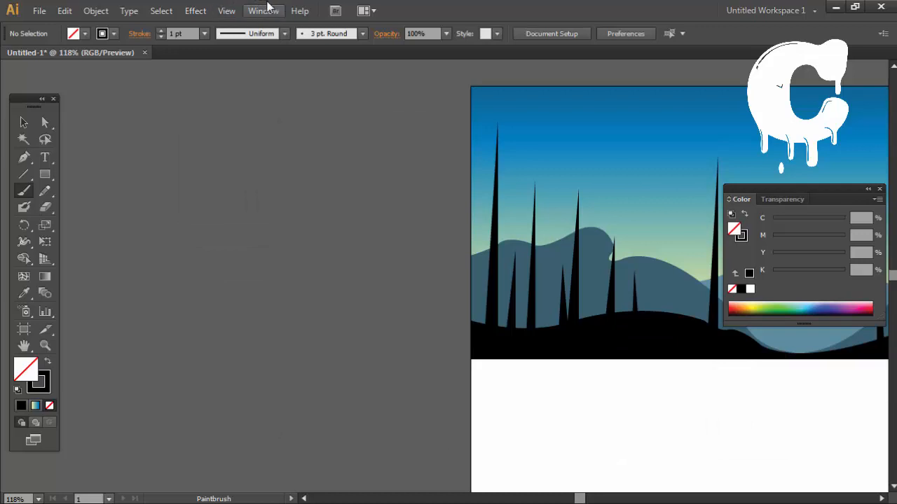
left_click(265, 10)
left_click(326, 500)
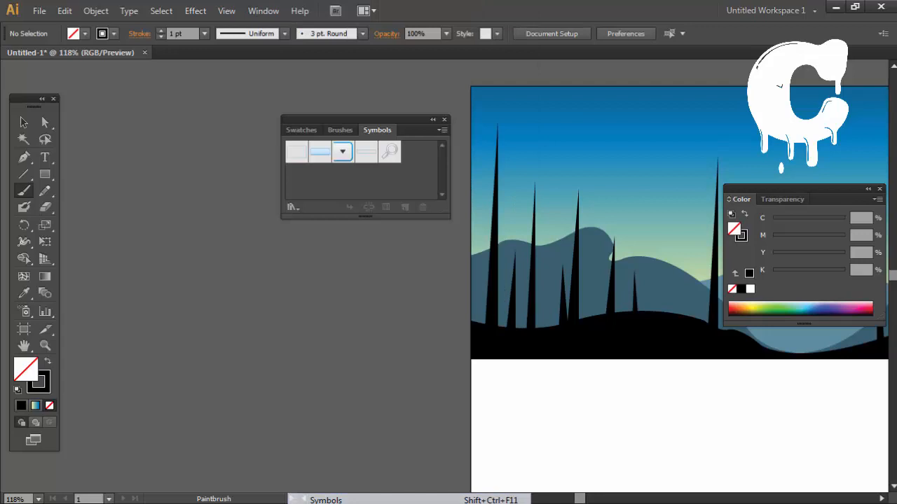
left_click(444, 119)
Step: Open the Artistic_Calligraphic brush library, enlarge its list and advance to the Artistic_ChalkCharcoalPencil library
left_click(263, 10)
scroll(413, 280, "down", 4)
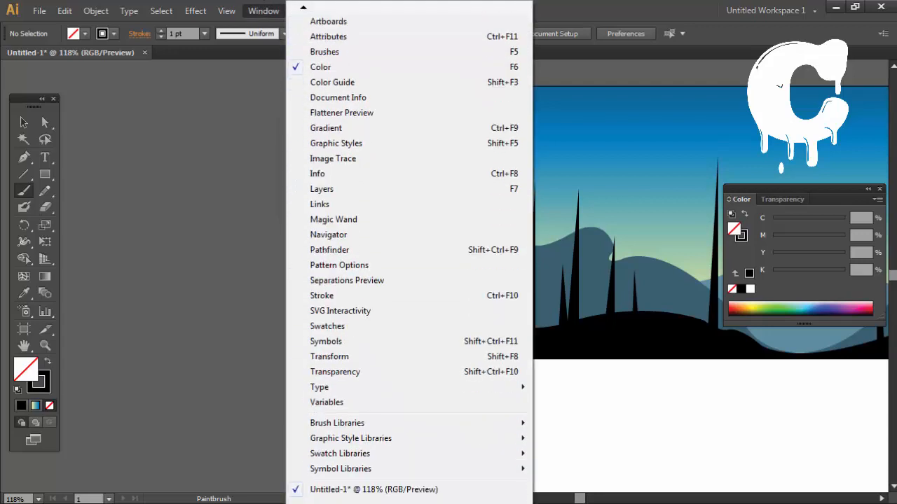
mouse_move(329, 423)
mouse_move(566, 311)
left_click(701, 311)
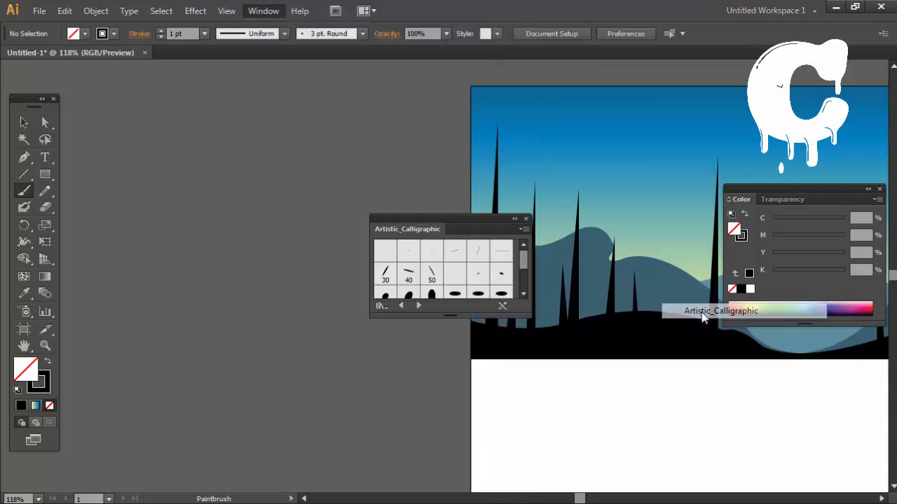
left_click_drag(345, 264, 345, 348)
left_click(300, 335)
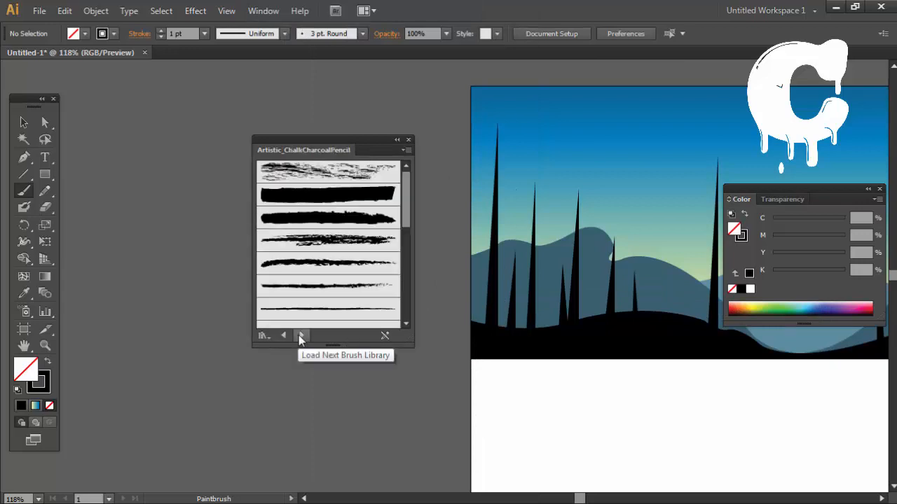
Step: Try painting foliage over the left trunks with a thick, rough-edged charcoal brush, and undo the strokes
scroll(370, 301, "down", 5)
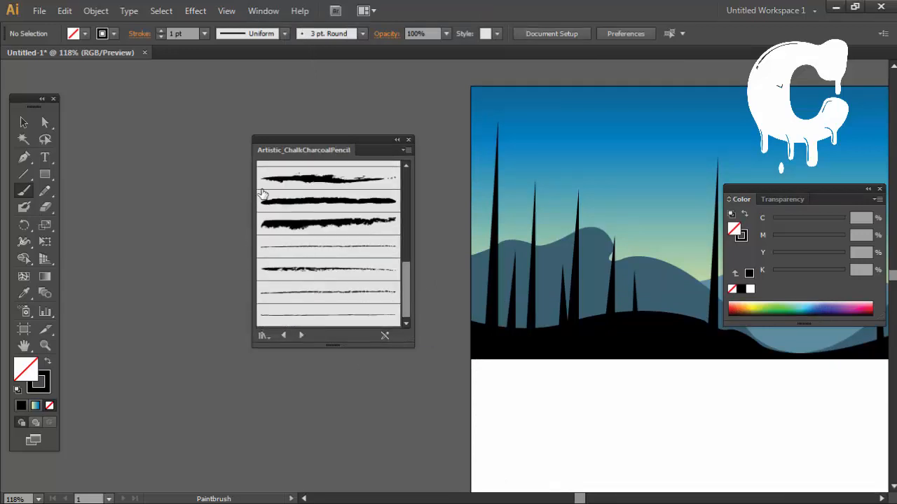
left_click(342, 224)
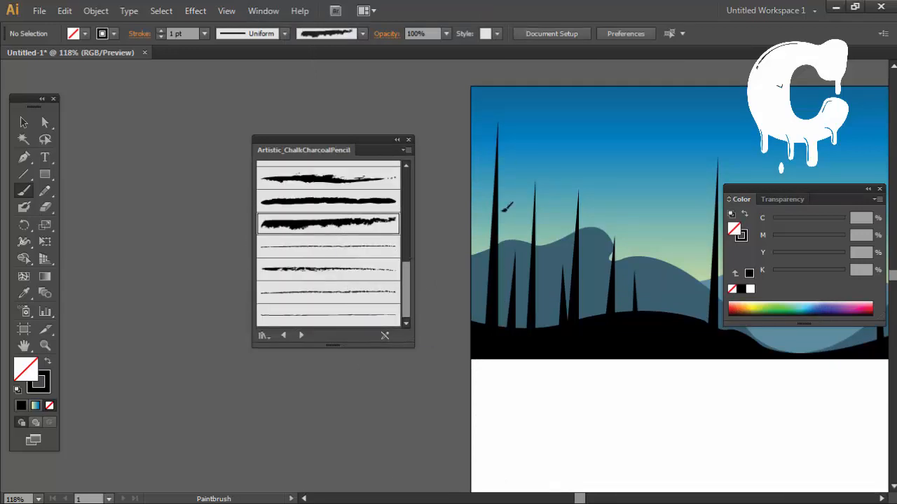
left_click_drag(501, 163, 503, 345)
key("ctrl+z")
left_click(745, 238)
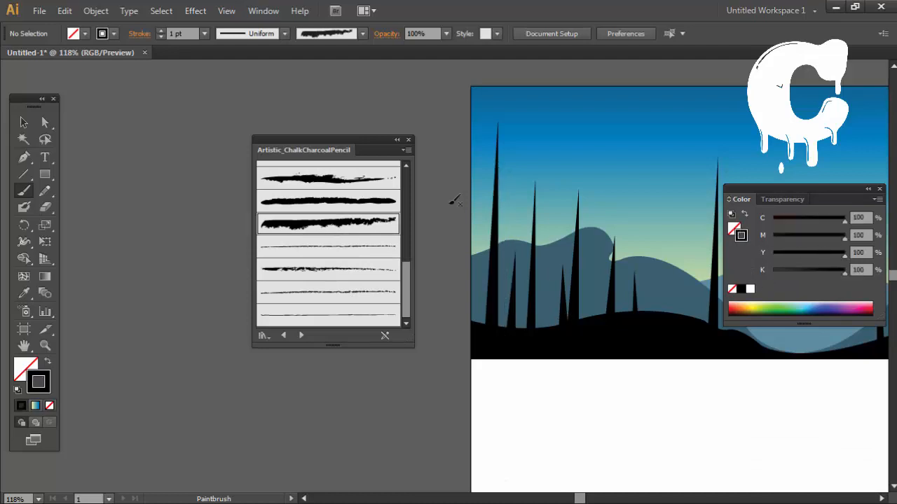
left_click_drag(579, 275, 596, 403)
key("ctrl+z")
mouse_move(523, 215)
left_mouse_down()
mouse_move(522, 304)
mouse_move(540, 214)
mouse_move(535, 175)
left_mouse_up()
key("ctrl+z")
key("ctrl+z")
key("ctrl+z")
key("ctrl+z")
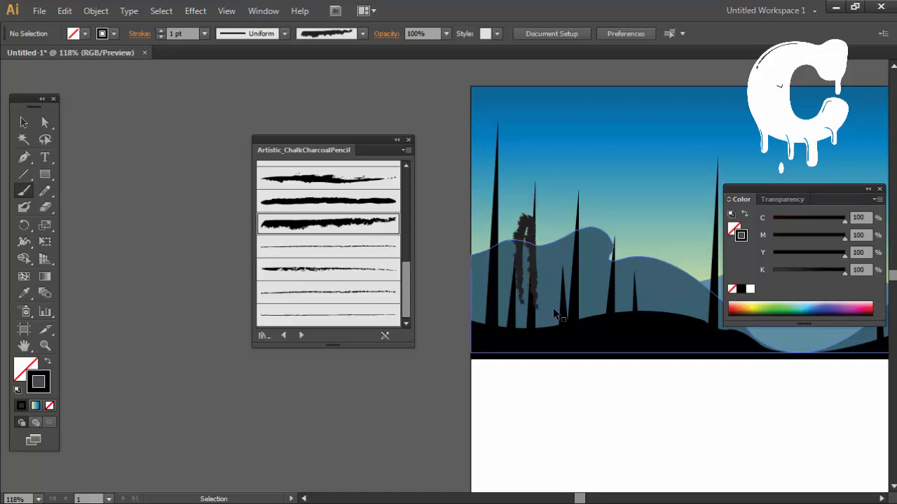
Step: Load the Artistic_Paintbrush brush library and choose a rough, broken-edged brush from it
left_click(301, 335)
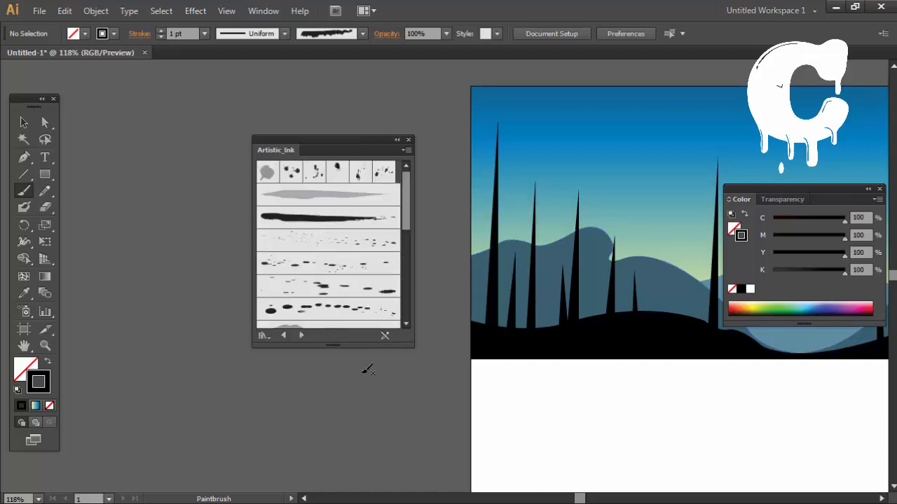
scroll(330, 311, "down", 2)
left_click(301, 335)
scroll(328, 247, "up", 2)
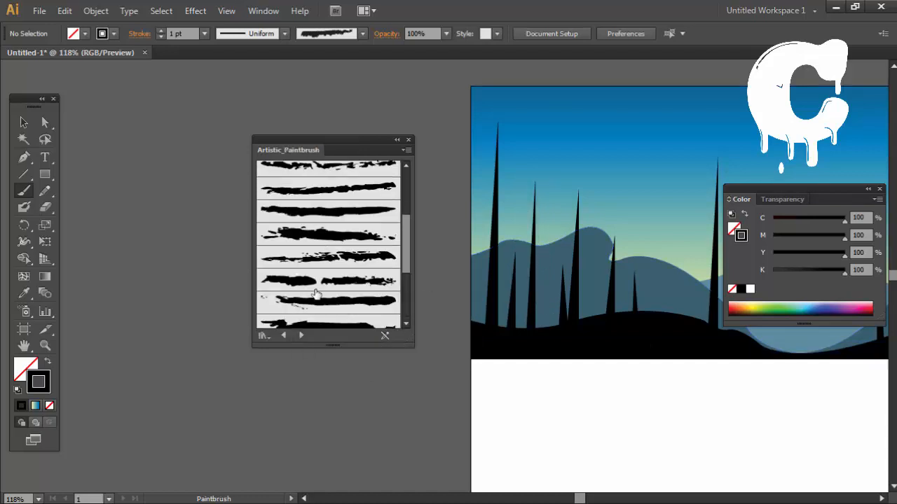
Step: Paint short, rough foliage strokes around the tip of the leftmost trunk, undoing the misplaced strokes
left_click_drag(501, 177, 495, 122)
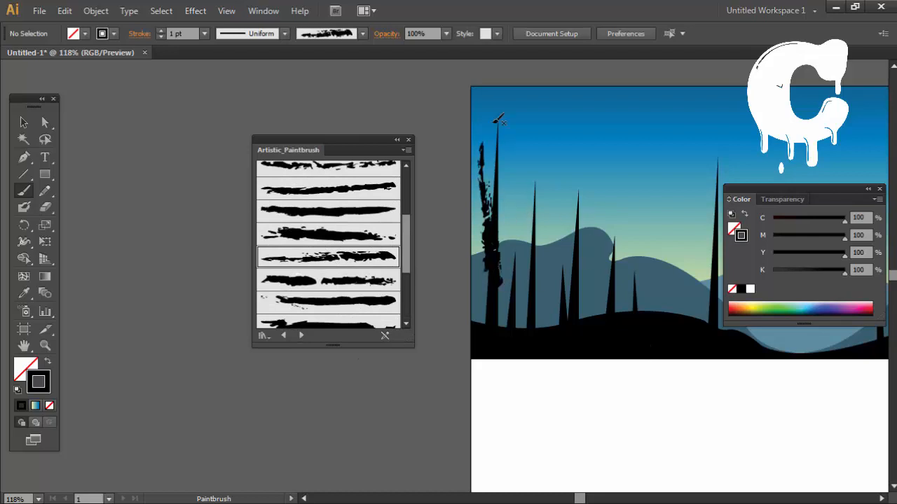
key("ctrl+z")
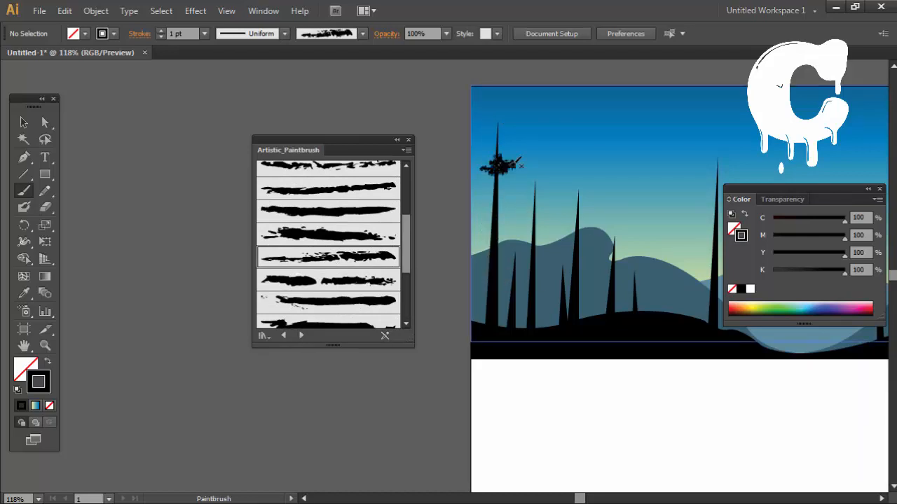
left_click_drag(492, 183, 477, 177)
key("ctrl+z")
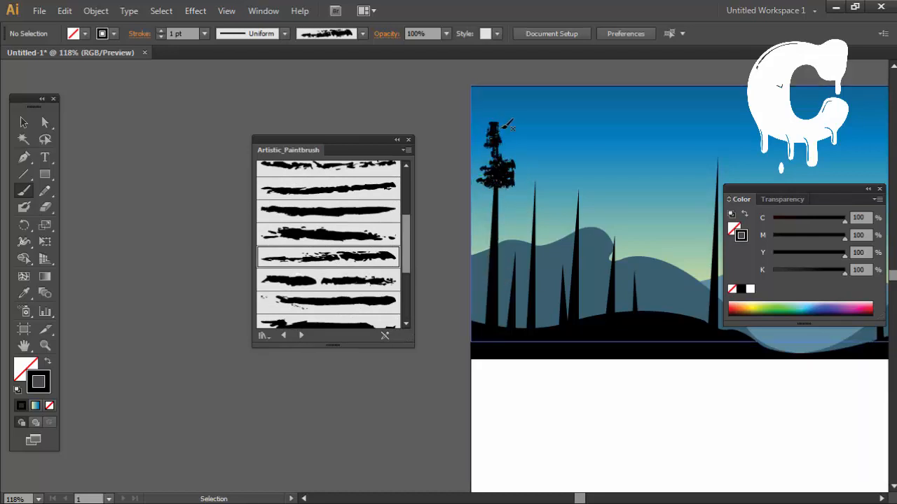
Step: Close the Artistic_Paintbrush library and paint widening foliage down the two tall trunks at the artwork's left edge, undoing overly long strokes
left_click_drag(540, 206, 394, 242)
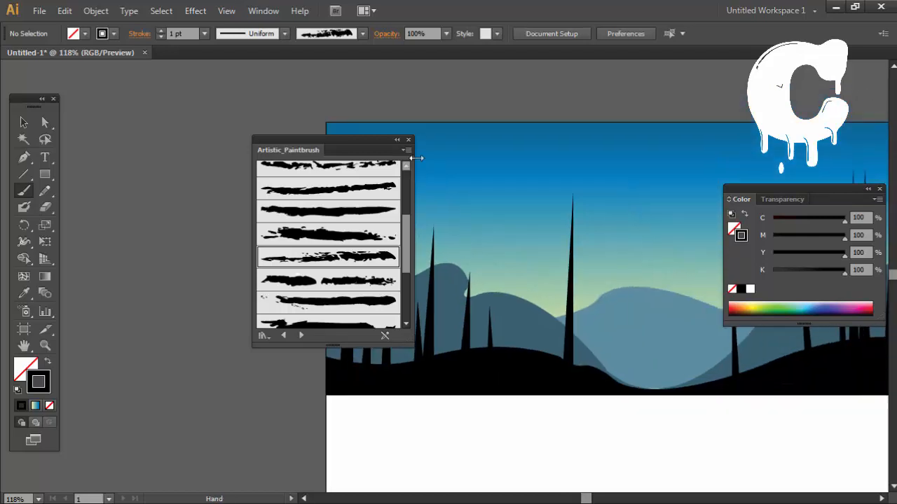
left_click(409, 140)
left_click_drag(448, 226, 336, 202)
left_click_drag(214, 210, 297, 202)
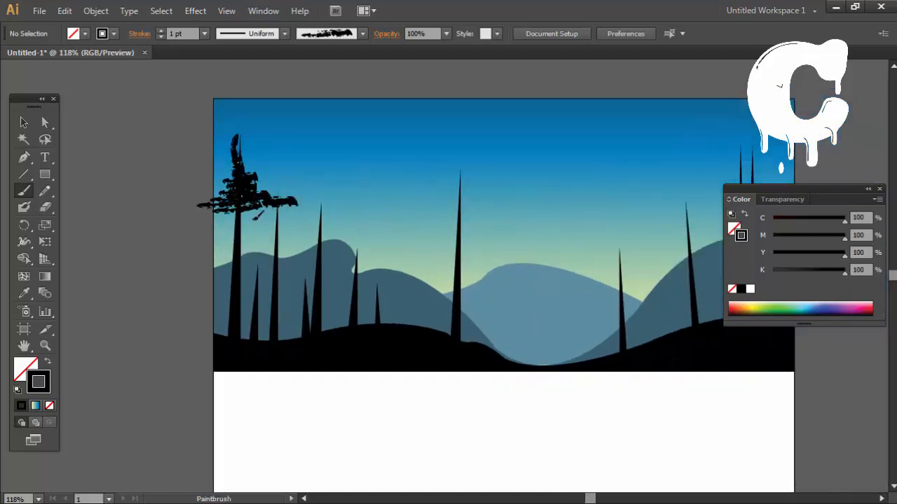
key("ctrl+z")
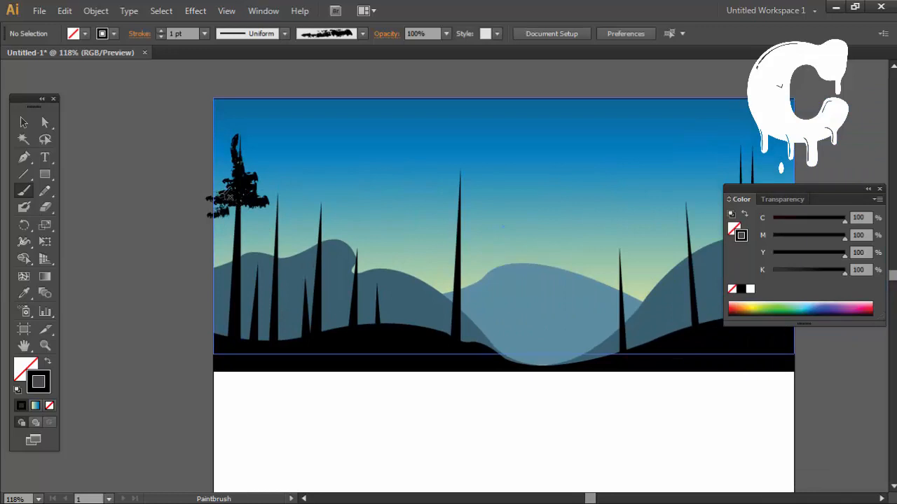
left_click_drag(201, 220, 286, 214)
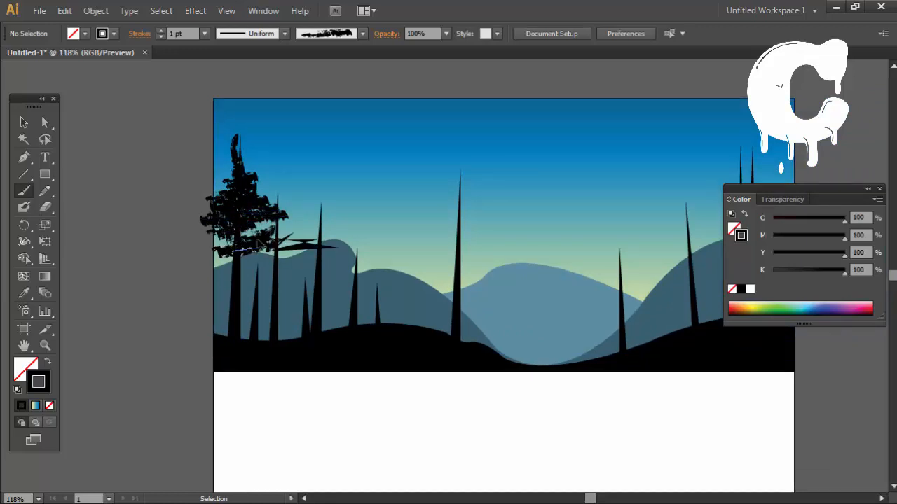
key("ctrl+z")
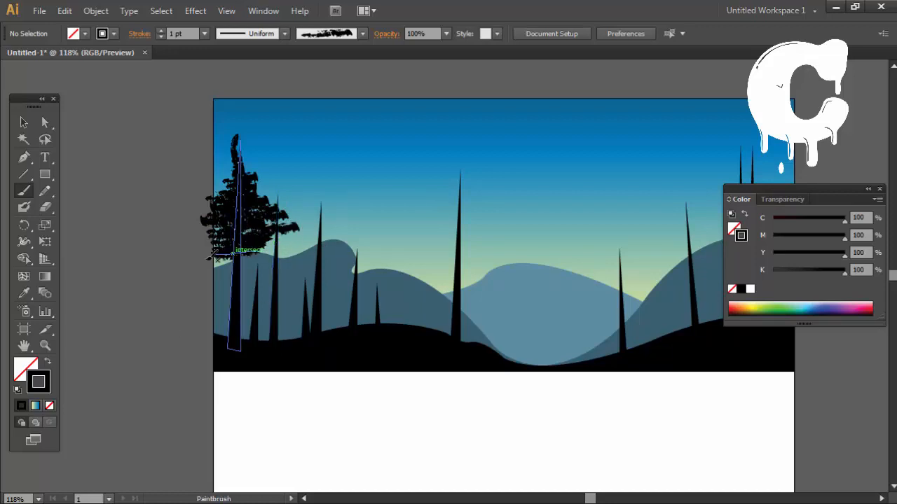
left_click_drag(209, 259, 300, 254)
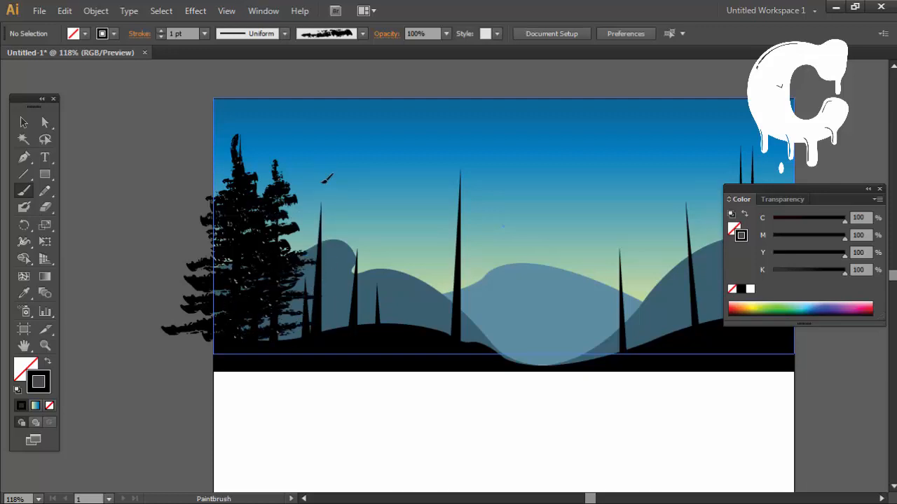
Step: Extend the third tall trunk of the left group with a vertical stroke, try 2 pt foliage strokes on it and undo them
left_click_drag(322, 179, 321, 335)
left_click(162, 31)
left_click_drag(318, 175, 320, 332)
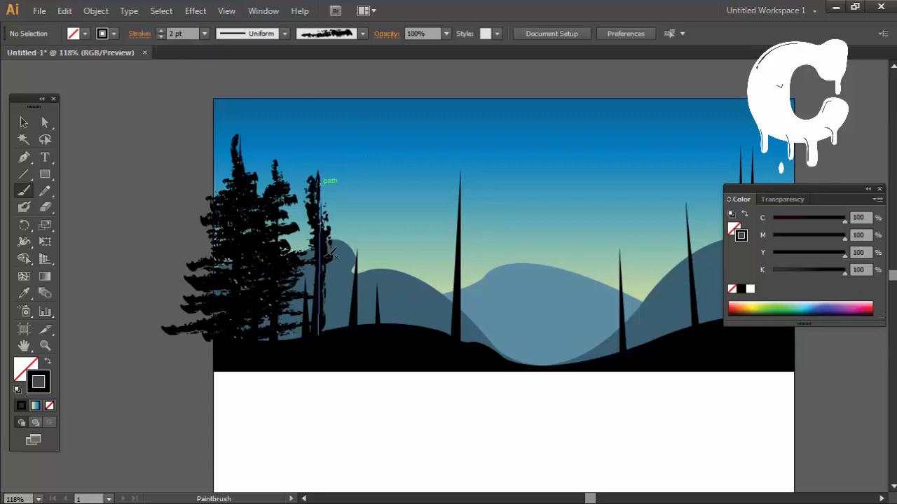
key("ctrl+z")
left_click_drag(295, 251, 363, 255)
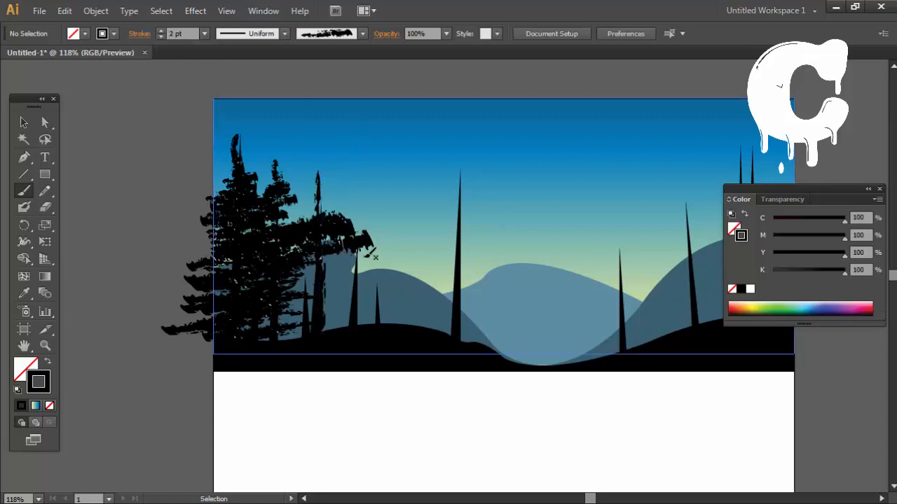
key("ctrl+z")
key("ctrl+z")
key("ctrl+z")
Step: Paint 1 pt foliage on both sides of the third tall trunk, from its tip down to the ground
mouse_move(319, 226)
left_mouse_down()
mouse_move(283, 232)
mouse_move(348, 225)
mouse_move(341, 210)
mouse_move(294, 197)
mouse_move(342, 216)
left_mouse_up()
mouse_move(321, 218)
left_mouse_down()
mouse_move(298, 223)
mouse_move(345, 213)
mouse_move(349, 202)
left_mouse_up()
mouse_move(315, 235)
left_mouse_down()
mouse_move(287, 243)
mouse_move(350, 237)
left_mouse_up()
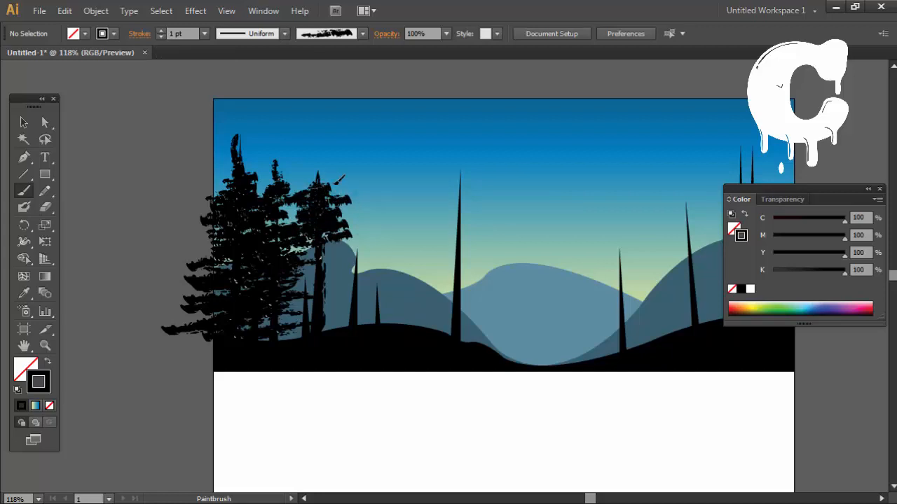
left_click_drag(335, 185, 325, 169)
left_click_drag(319, 241, 350, 246)
mouse_move(318, 245)
left_mouse_down()
mouse_move(290, 254)
mouse_move(360, 257)
left_mouse_up()
mouse_move(317, 249)
left_mouse_down()
mouse_move(268, 252)
mouse_move(354, 266)
left_mouse_up()
mouse_move(317, 263)
left_mouse_down()
mouse_move(282, 275)
mouse_move(290, 280)
left_mouse_up()
mouse_move(321, 276)
left_mouse_down()
mouse_move(353, 284)
mouse_move(356, 301)
mouse_move(289, 312)
left_mouse_up()
left_click_drag(322, 307, 363, 321)
left_click_drag(322, 282, 360, 295)
mouse_move(318, 288)
left_mouse_down()
mouse_move(285, 295)
mouse_move(283, 328)
left_mouse_up()
left_click_drag(322, 316, 349, 326)
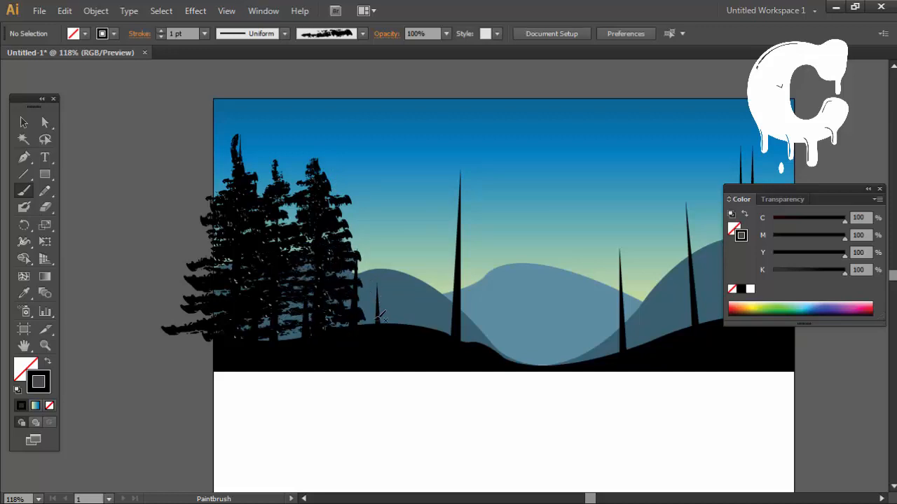
Step: Cover the small trunk beside the left tree group with short foliage strokes to form a little fir
left_click_drag(376, 280, 382, 320)
left_click_drag(376, 290, 383, 300)
left_click_drag(375, 296, 365, 301)
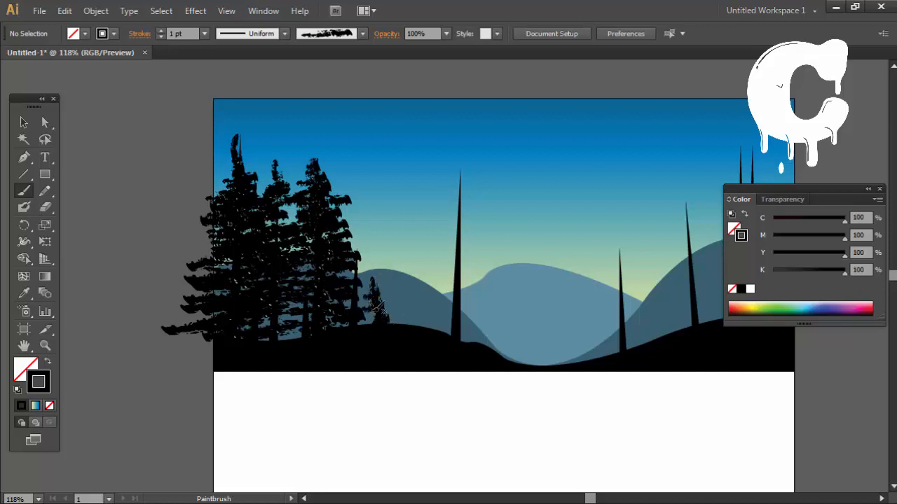
left_click_drag(424, 289, 285, 275)
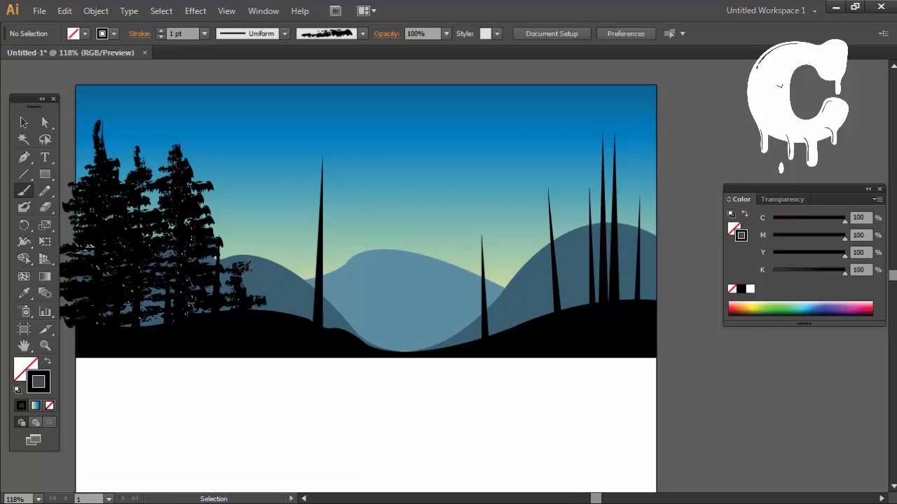
left_click(240, 281, "ctrl")
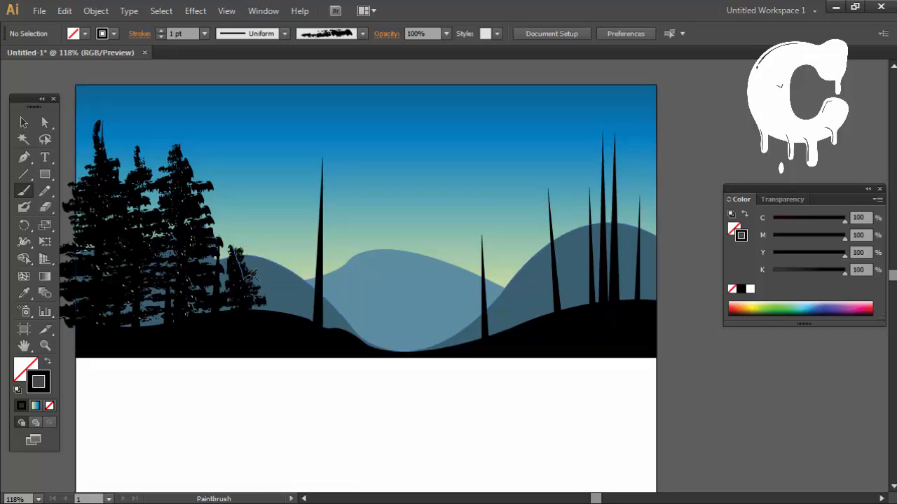
Step: Paint a pointed crown with short horizontal branches on the tall middle trunk, undoing unwanted strokes
left_click(322, 352, "ctrl")
left_click_drag(274, 388, 346, 396)
left_click(834, 450)
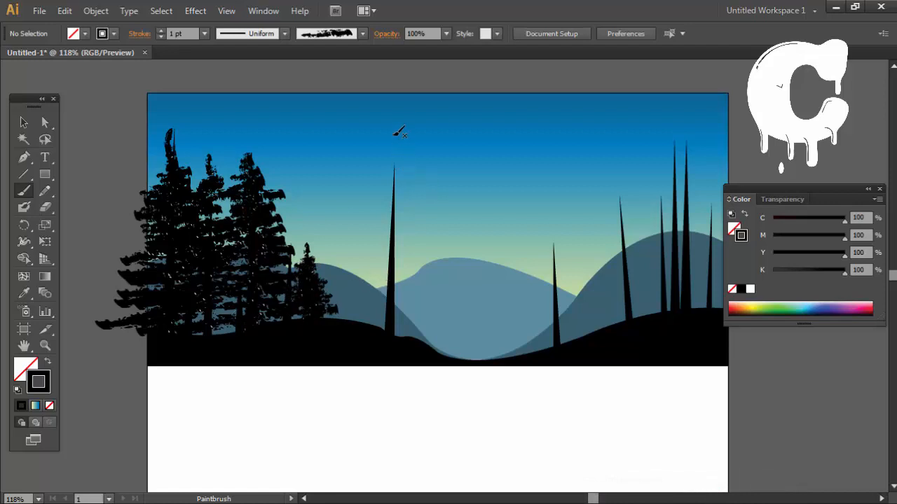
left_click_drag(397, 133, 405, 281)
key("ctrl+z")
left_click_drag(396, 196, 394, 122)
mouse_move(389, 175)
left_mouse_down()
mouse_move(412, 169)
mouse_move(365, 169)
mouse_move(434, 170)
mouse_move(383, 175)
mouse_move(430, 165)
left_mouse_up()
mouse_move(383, 166)
left_mouse_down()
mouse_move(438, 159)
mouse_move(374, 182)
mouse_move(420, 172)
left_mouse_up()
mouse_move(391, 184)
left_mouse_down()
mouse_move(441, 186)
mouse_move(368, 183)
mouse_move(431, 182)
left_mouse_up()
key("ctrl+z")
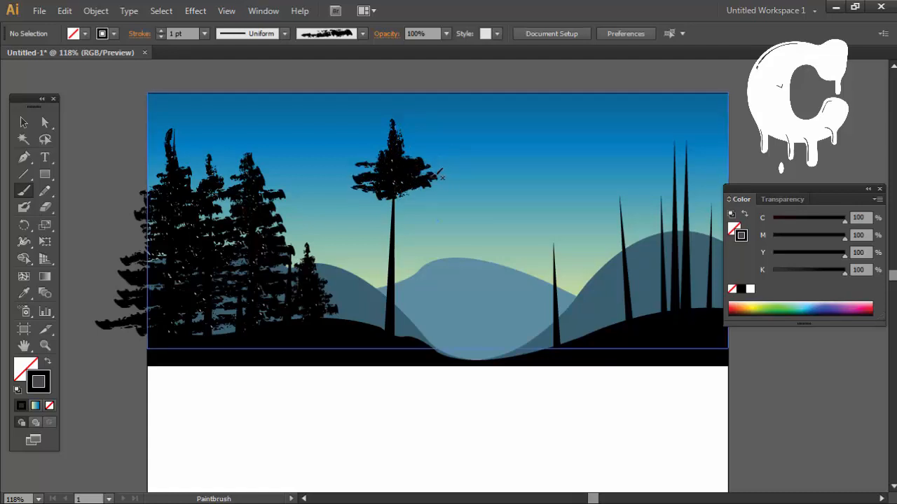
Step: Try wider horizontal foliage strokes beneath the middle tree's crown, and undo them
left_click_drag(351, 184, 442, 187)
mouse_move(344, 202)
left_mouse_down()
mouse_move(388, 186)
mouse_move(375, 181)
mouse_move(421, 185)
left_mouse_up()
key("ctrl+z")
key("ctrl+z")
key("ctrl+z")
key("ctrl+z")
key("ctrl+z")
key("ctrl+z")
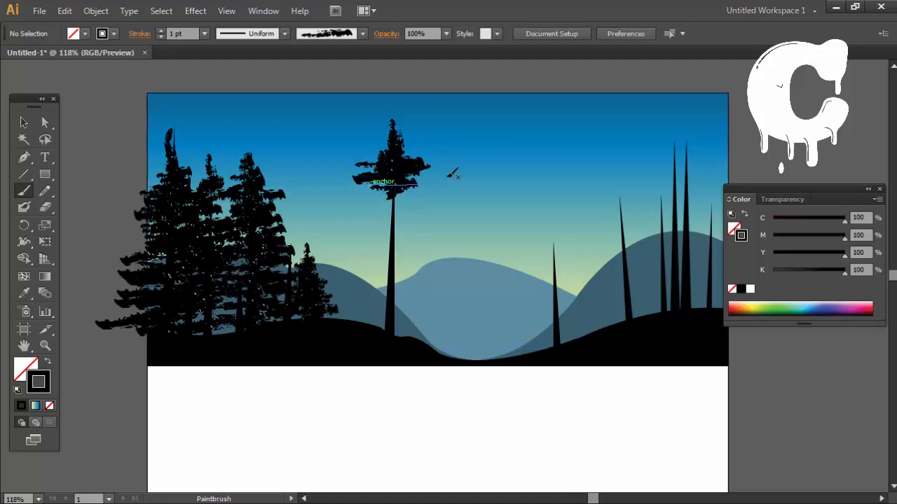
Step: Paint progressively wider horizontal foliage strokes down the middle tree until they reach the ground
mouse_move(365, 189)
left_mouse_down()
mouse_move(420, 190)
mouse_move(350, 187)
mouse_move(391, 202)
mouse_move(351, 210)
mouse_move(449, 218)
mouse_move(462, 206)
mouse_move(387, 207)
left_mouse_up()
mouse_move(343, 231)
left_mouse_down()
mouse_move(452, 227)
mouse_move(315, 251)
mouse_move(427, 236)
mouse_move(329, 242)
mouse_move(470, 254)
mouse_move(462, 266)
mouse_move(319, 251)
mouse_move(439, 246)
left_mouse_up()
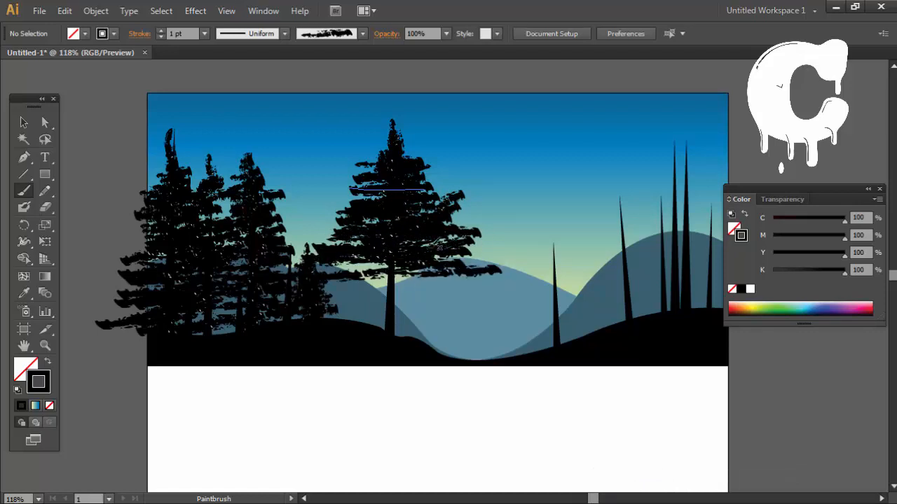
left_click_drag(314, 262, 469, 269)
left_click_drag(440, 280, 343, 295)
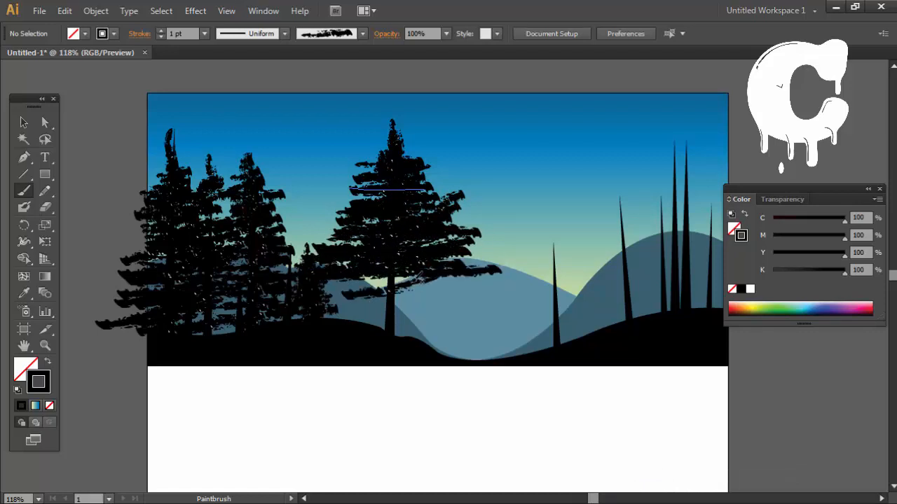
mouse_move(416, 279)
left_mouse_down()
mouse_move(299, 278)
mouse_move(461, 277)
left_mouse_up()
mouse_move(461, 277)
left_mouse_down()
mouse_move(361, 286)
mouse_move(413, 281)
mouse_move(317, 278)
left_mouse_up()
mouse_move(318, 278)
left_mouse_down()
mouse_move(478, 282)
mouse_move(350, 298)
mouse_move(482, 290)
mouse_move(413, 291)
left_mouse_up()
mouse_move(330, 307)
left_mouse_down()
mouse_move(497, 299)
mouse_move(517, 311)
mouse_move(494, 355)
mouse_move(389, 325)
left_mouse_up()
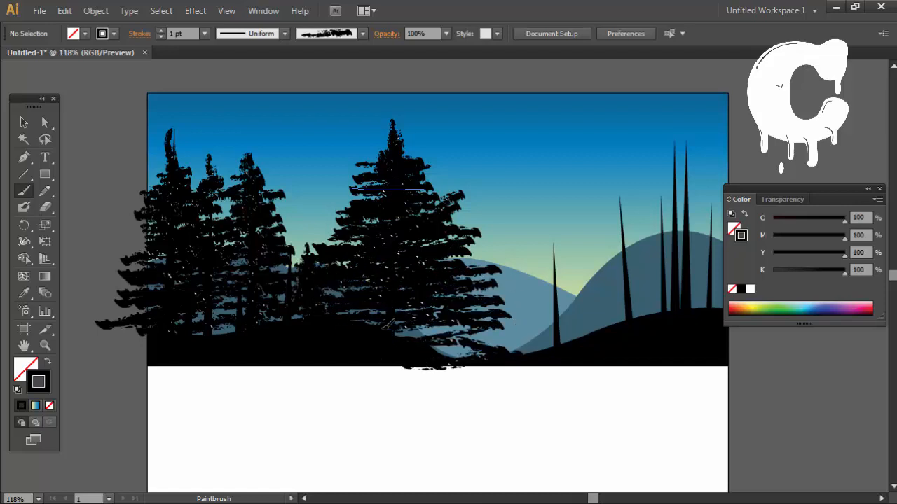
Step: Select the middle tree's lower foliage strokes, excluding the sky, hill and ground shapes, and undo the accidental resize of the sky
key("v")
mouse_move(433, 439)
left_mouse_down()
mouse_move(444, 341)
mouse_move(483, 186)
left_mouse_up()
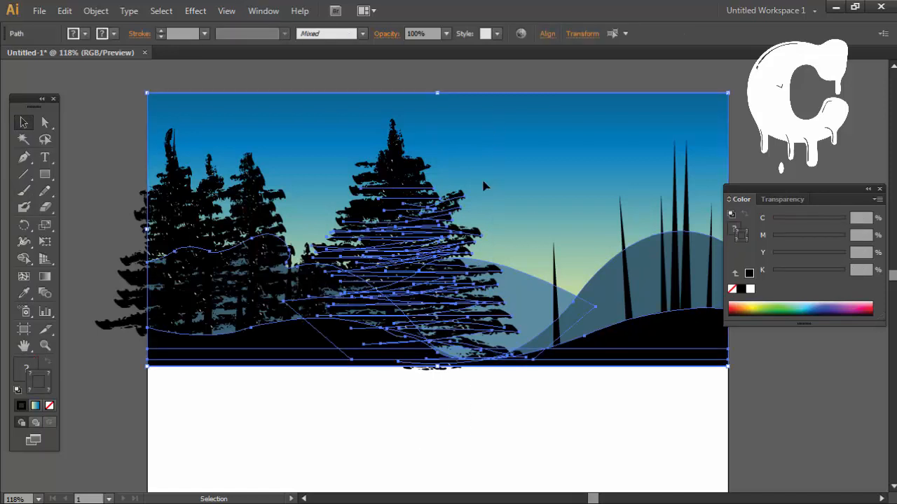
left_click(580, 356, "shift")
left_click(540, 308, "shift")
left_click(604, 301, "shift")
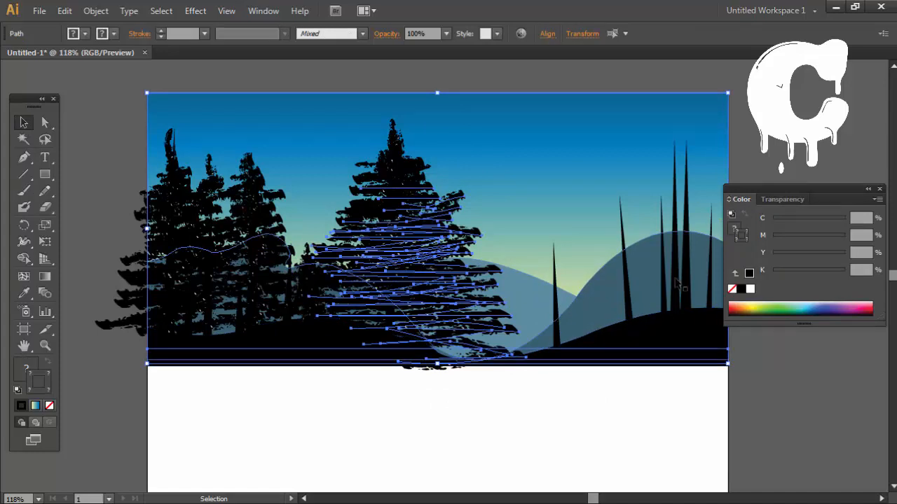
left_click_drag(680, 286, 610, 305)
left_click_drag(657, 248, 580, 249)
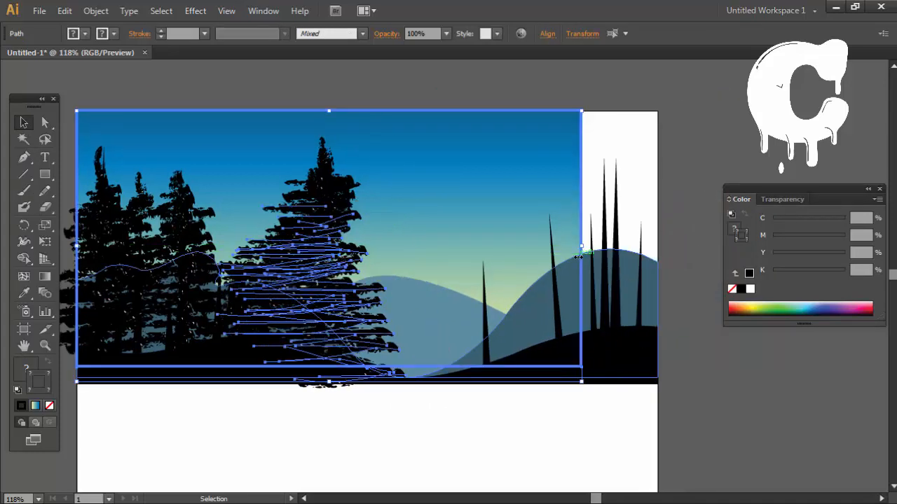
key("ctrl+z")
left_click(599, 162, "shift")
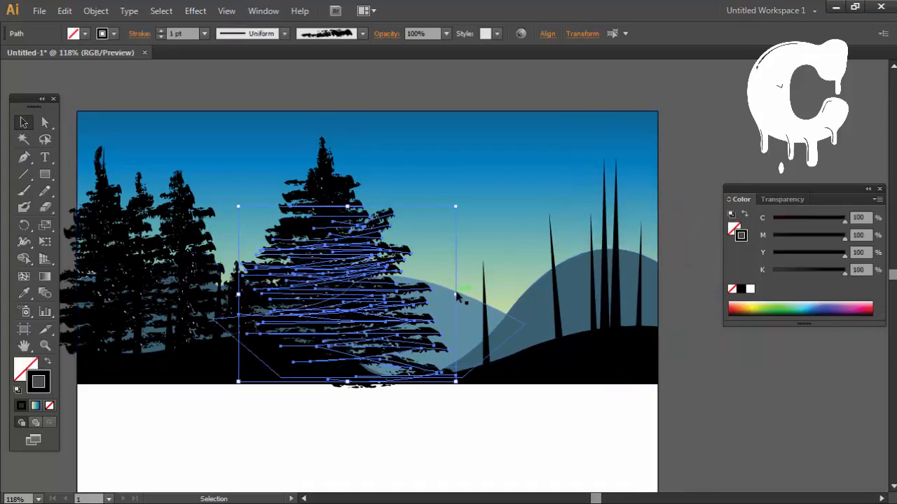
Step: Narrow the selected foliage of the middle tree, shift it slightly right over the trunk and deselect it
left_click_drag(456, 294, 404, 294)
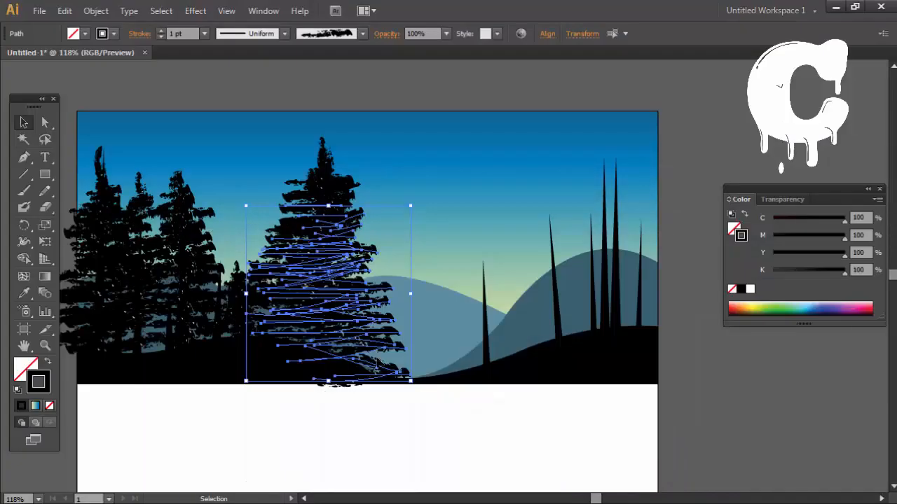
left_click(377, 437)
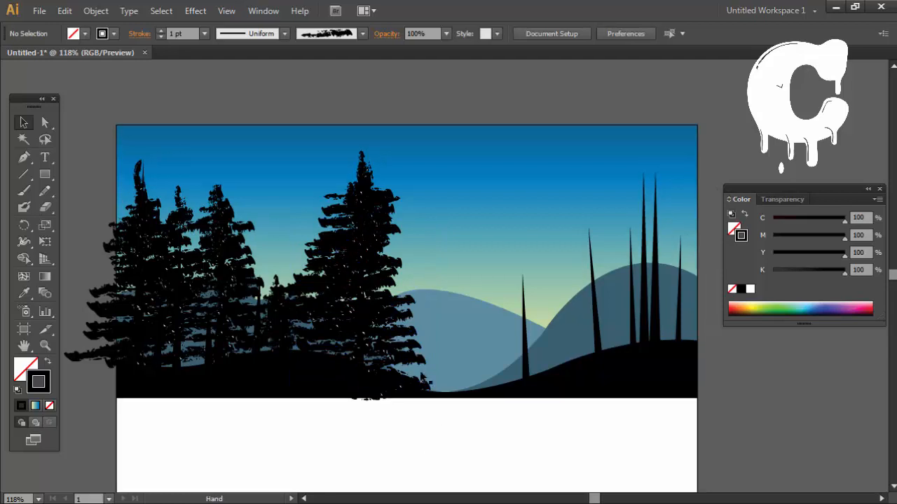
left_click(341, 306)
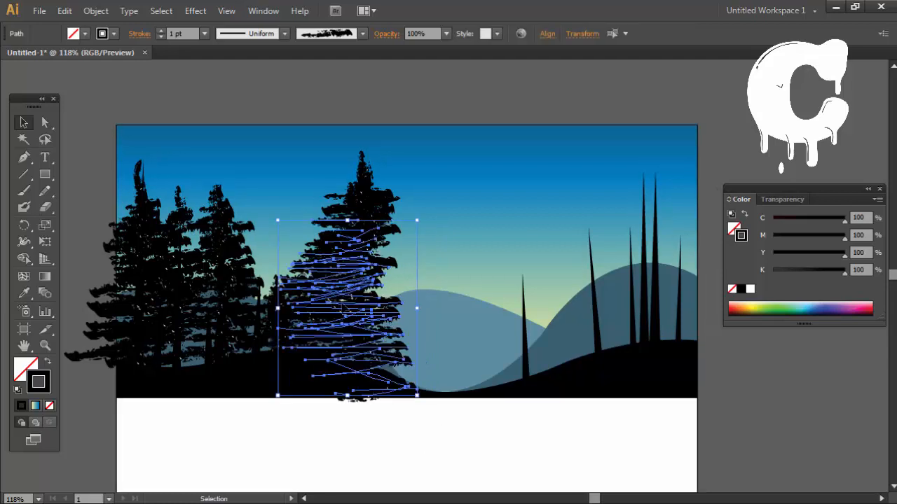
left_click(415, 426)
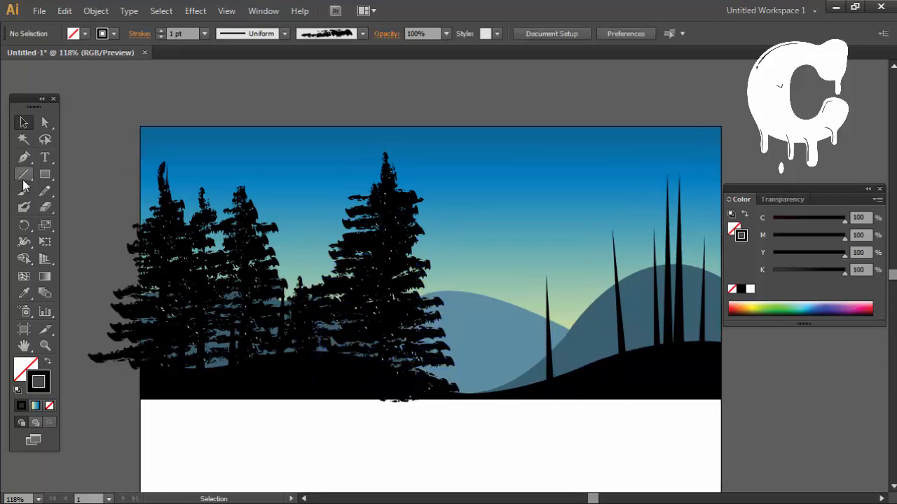
Step: Fill out the lower branches and base of the middle tree with additional Paintbrush foliage strokes
left_click(24, 190)
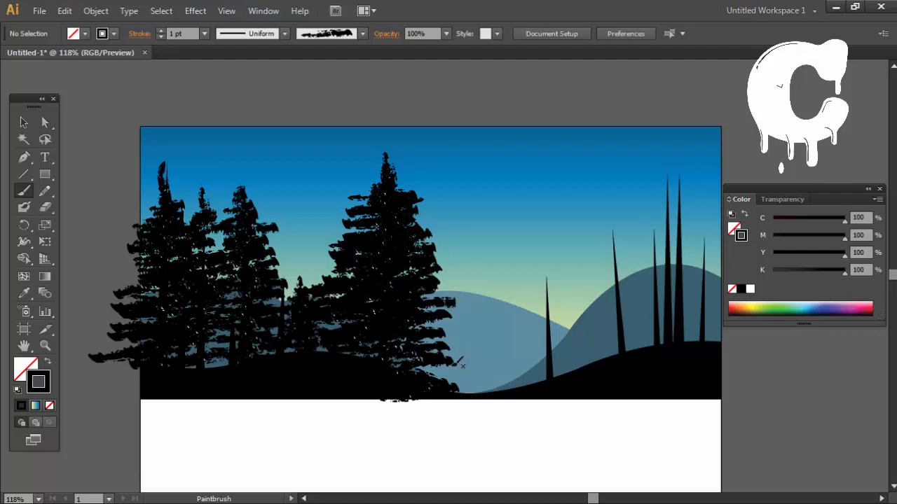
mouse_move(459, 363)
left_mouse_down()
mouse_move(424, 371)
mouse_move(470, 361)
mouse_move(412, 343)
left_mouse_up()
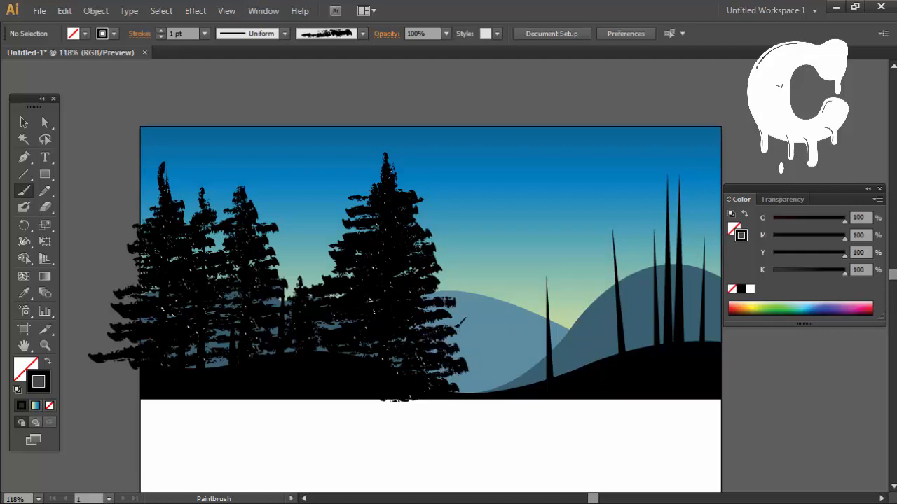
left_click_drag(454, 300, 416, 304)
left_click_drag(316, 326, 390, 334)
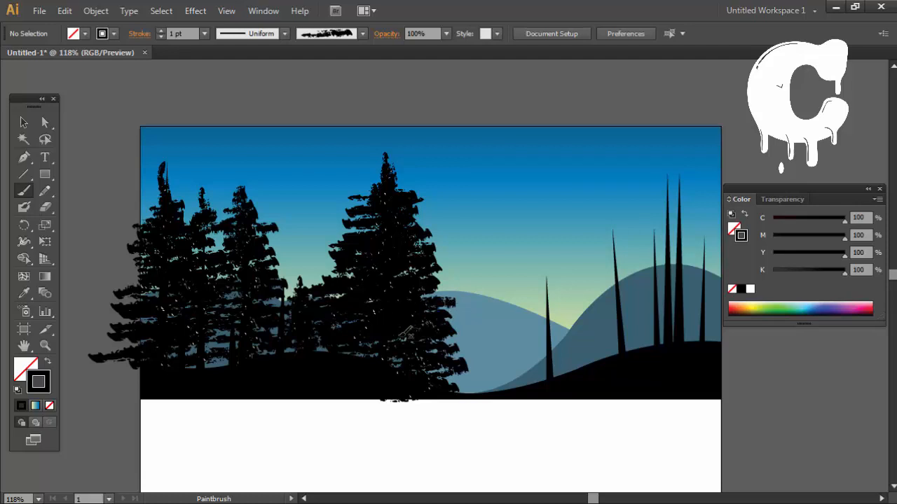
left_click_drag(299, 351, 355, 352)
left_click_drag(462, 374, 426, 382)
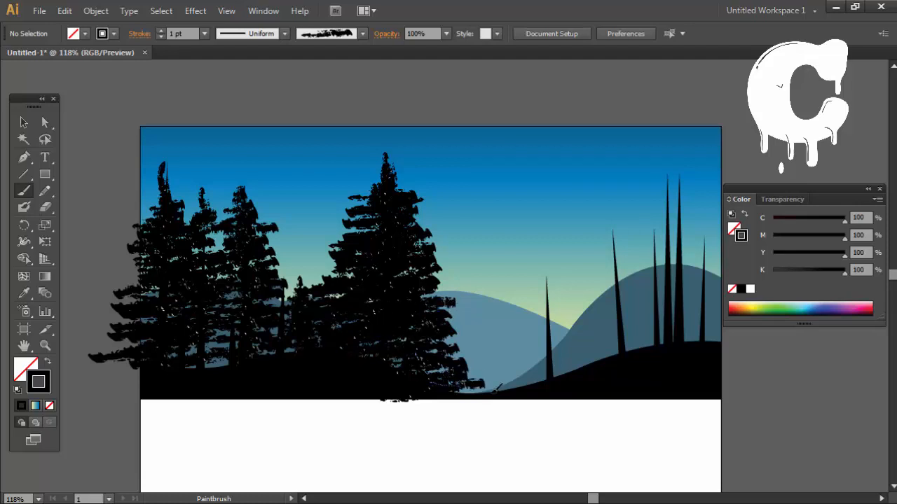
left_click_drag(493, 391, 382, 400)
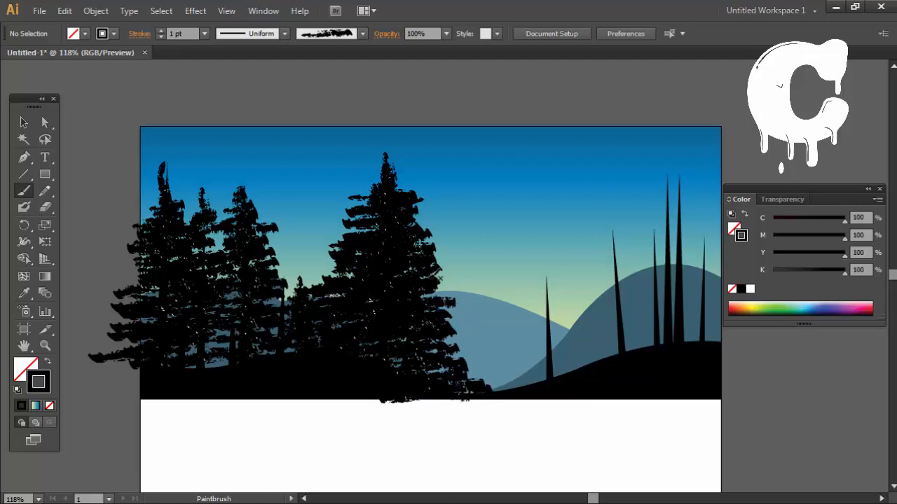
Step: Paint widening foliage strokes down the lone short trunk on the right slope of the valley, undoing one misplaced stroke
key("space")
left_click_drag(567, 349, 526, 360)
mouse_move(510, 328)
left_mouse_down()
mouse_move(510, 281)
mouse_move(483, 300)
mouse_move(532, 302)
mouse_move(444, 319)
mouse_move(538, 323)
left_mouse_up()
key("ctrl+z")
mouse_move(489, 338)
left_mouse_down()
mouse_move(530, 332)
mouse_move(541, 352)
left_mouse_up()
mouse_move(476, 360)
left_mouse_down()
mouse_move(536, 356)
mouse_move(541, 368)
left_mouse_up()
left_click_drag(490, 370, 529, 371)
left_click_drag(490, 383, 555, 362)
left_click_drag(518, 384, 480, 386)
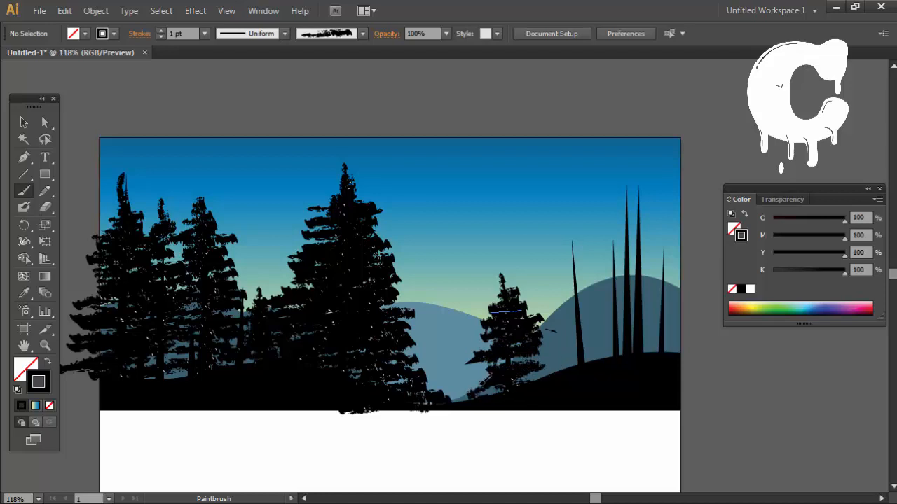
Step: Fill out the lower branches and base of the short tree right of the valley and paint a pointed crown above it
mouse_move(557, 363)
left_mouse_down()
mouse_move(488, 384)
mouse_move(563, 362)
left_mouse_up()
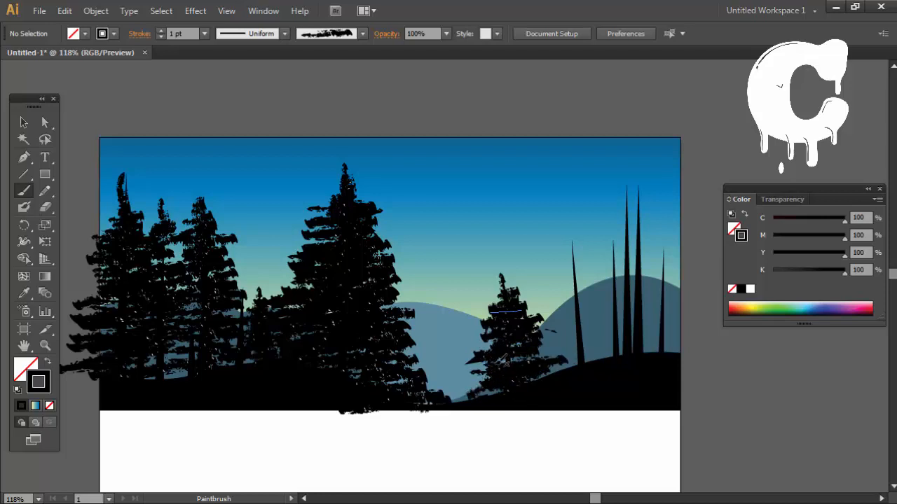
left_click_drag(499, 360, 542, 350)
left_click_drag(489, 413, 531, 411)
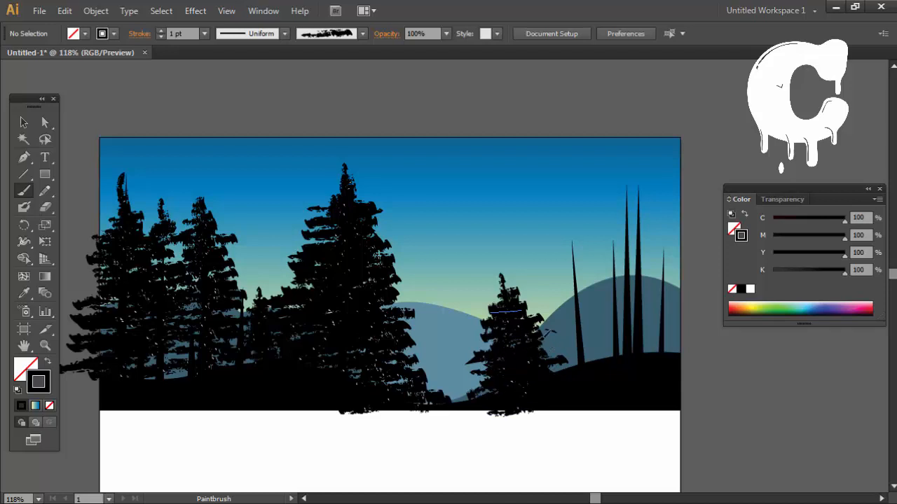
key("ctrl+z")
left_click_drag(505, 253, 506, 302)
left_click_drag(501, 270, 492, 304)
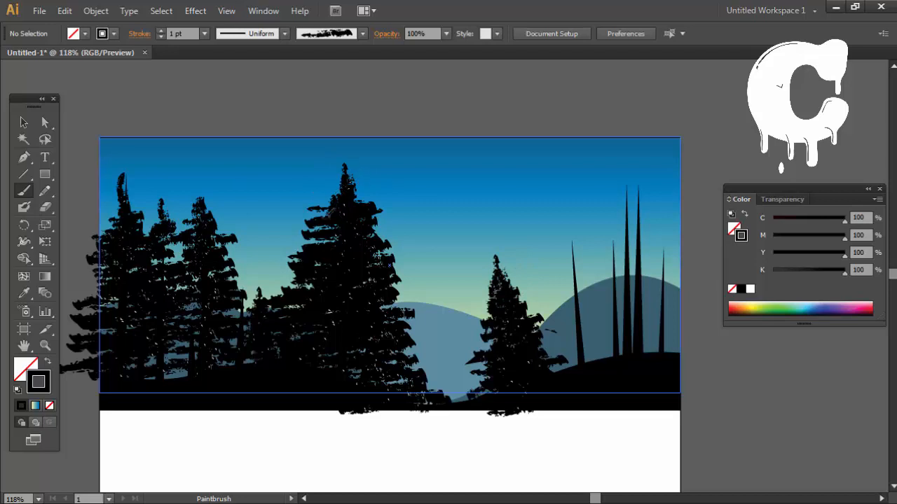
Step: Add Paintbrush strokes that sharpen and extend the tips of the tall middle tree and the third tree of the left group
left_click_drag(338, 179, 318, 227)
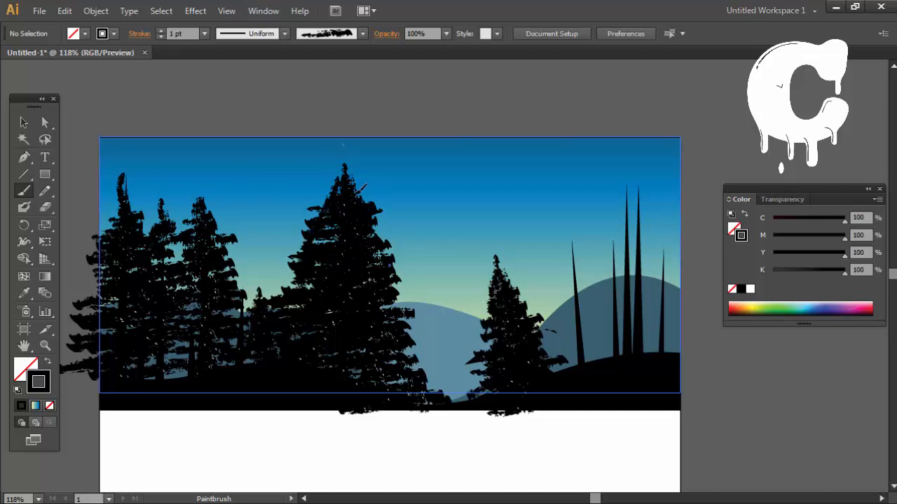
left_click_drag(344, 193, 343, 148)
left_click_drag(198, 182, 206, 230)
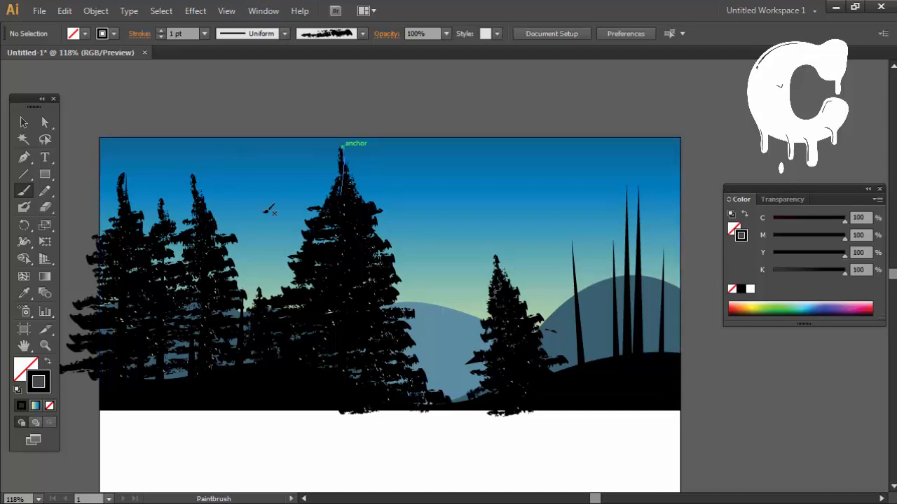
Step: Paint widening foliage strokes from the tip to the base of the leaning trunk on the right hill
key("space")
left_click_drag(593, 265, 534, 286)
mouse_move(509, 250)
left_mouse_down()
mouse_move(517, 289)
mouse_move(490, 276)
mouse_move(482, 285)
mouse_move(524, 285)
mouse_move(491, 280)
left_mouse_up()
left_click_drag(501, 288, 459, 300)
mouse_move(541, 277)
left_mouse_down()
mouse_move(482, 299)
mouse_move(488, 308)
left_mouse_up()
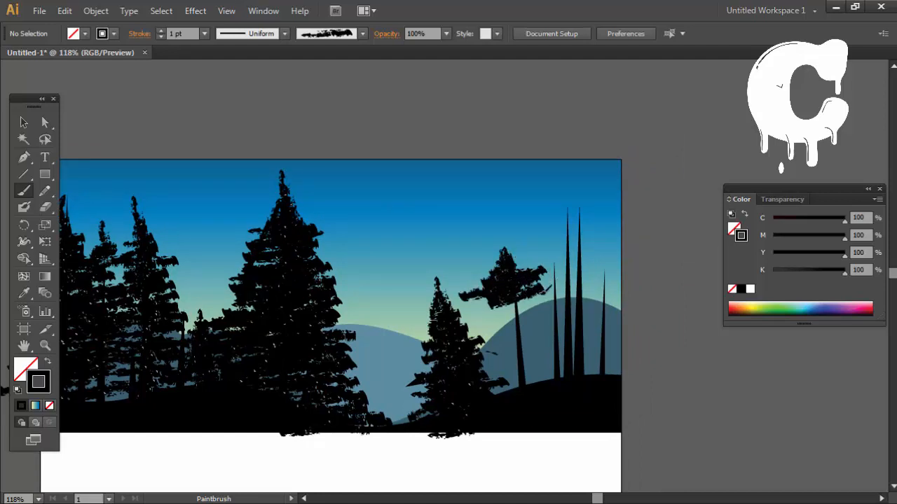
mouse_move(538, 295)
left_mouse_down()
mouse_move(473, 319)
mouse_move(499, 312)
mouse_move(484, 328)
left_mouse_up()
mouse_move(550, 316)
left_mouse_down()
mouse_move(477, 345)
mouse_move(483, 332)
left_mouse_up()
mouse_move(558, 317)
left_mouse_down()
mouse_move(477, 333)
mouse_move(480, 343)
left_mouse_up()
mouse_move(578, 327)
left_mouse_down()
mouse_move(481, 356)
mouse_move(463, 382)
left_mouse_up()
left_click_drag(570, 351, 499, 372)
left_click_drag(592, 362, 489, 392)
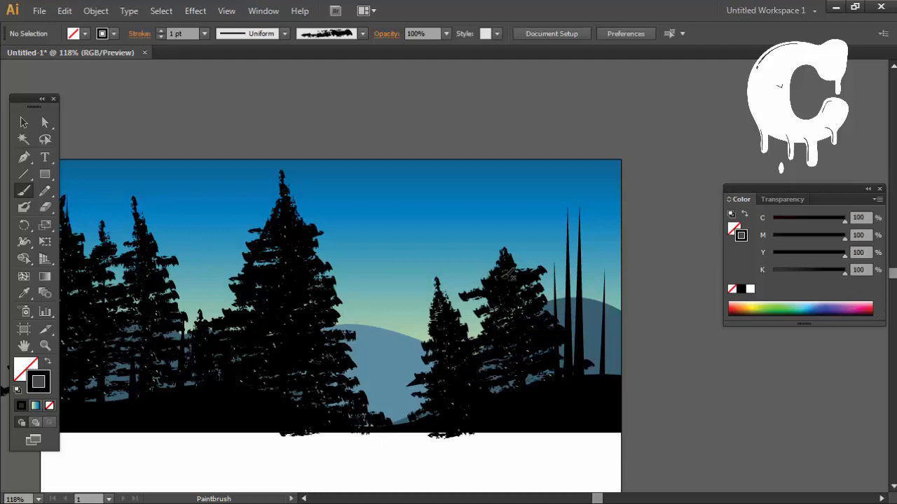
Step: Extend the leaning tree's crown into a taller point, delete the overlong upper branch strokes and touch up its base
mouse_move(503, 273)
left_mouse_down()
mouse_move(500, 223)
mouse_move(489, 316)
mouse_move(478, 332)
left_mouse_up()
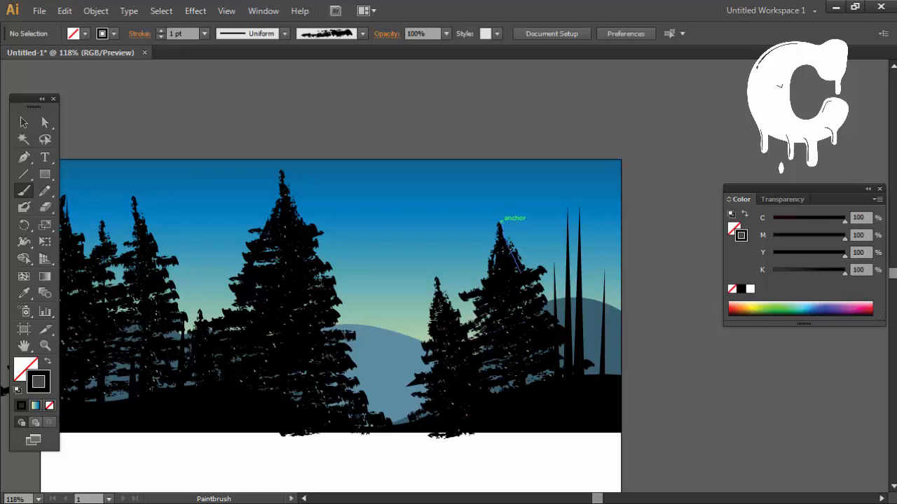
left_click_drag(536, 370, 546, 375)
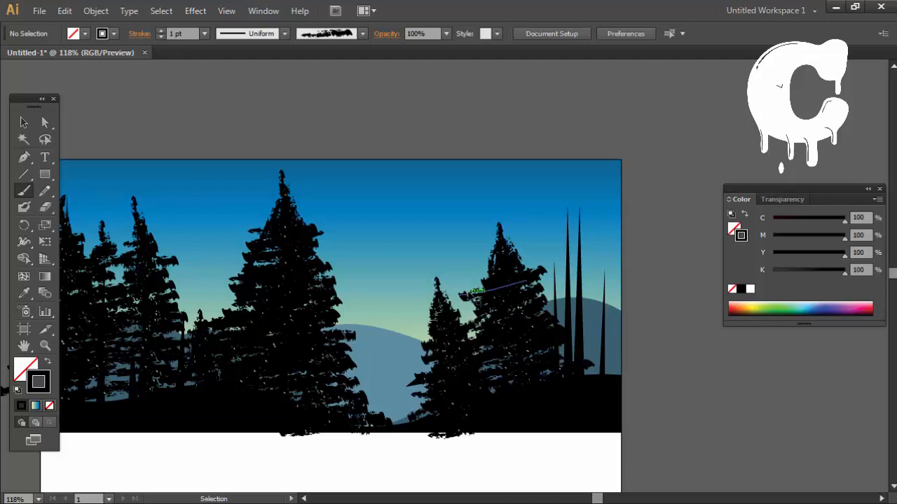
left_click(465, 292, "ctrl")
key("Delete")
left_click(543, 272, "ctrl")
key("Delete")
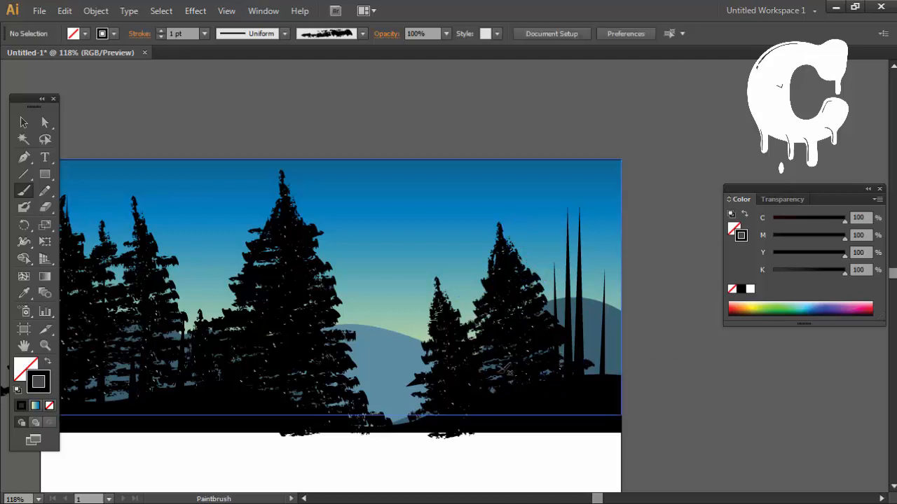
mouse_move(513, 380)
left_mouse_down()
mouse_move(590, 376)
mouse_move(535, 392)
mouse_move(499, 383)
mouse_move(474, 389)
left_mouse_up()
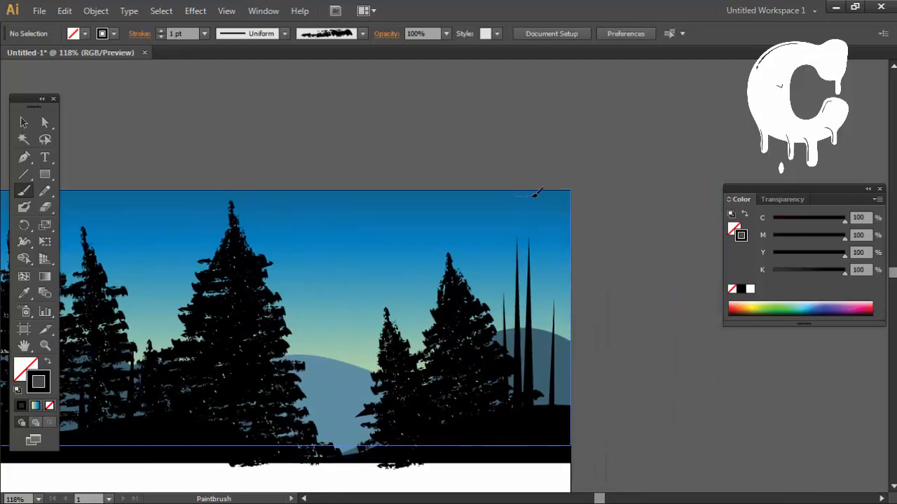
Step: Try to paint one broad mass of foliage from above the twin tall trunks down to the ground at the artboard's right edge
left_click_drag(519, 208, 550, 200)
left_click_drag(485, 216, 548, 206)
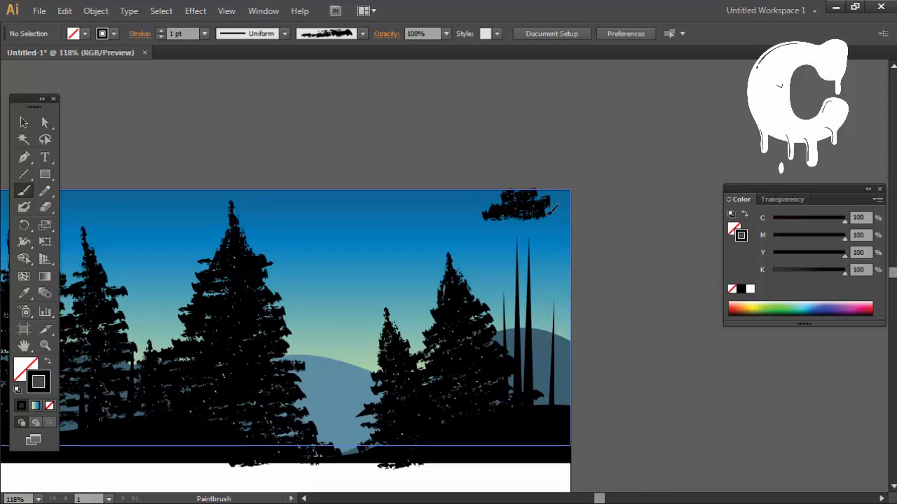
mouse_move(512, 229)
left_mouse_down()
mouse_move(551, 223)
mouse_move(540, 220)
left_mouse_up()
mouse_move(484, 239)
left_mouse_down()
mouse_move(527, 234)
mouse_move(504, 229)
mouse_move(569, 236)
left_mouse_up()
left_click_drag(472, 257, 574, 246)
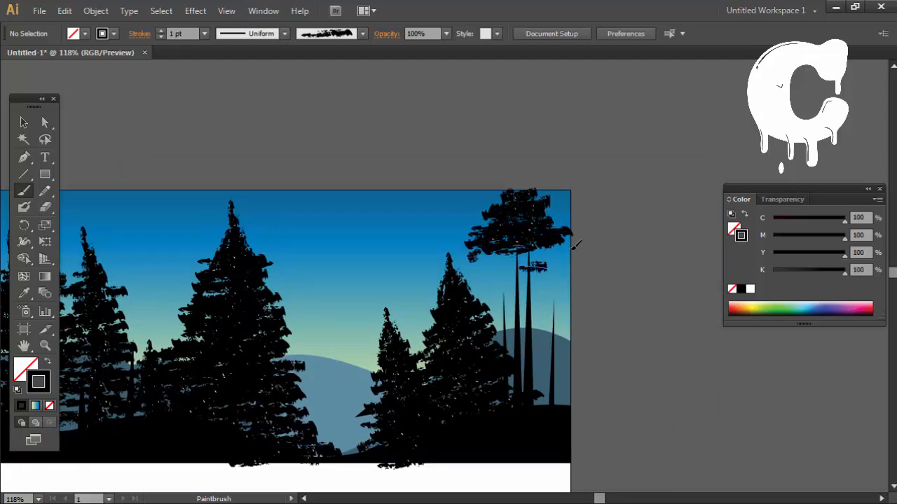
left_click_drag(482, 259, 536, 248)
mouse_move(472, 252)
left_mouse_down()
mouse_move(521, 258)
mouse_move(516, 264)
left_mouse_up()
left_click_drag(518, 265, 555, 266)
left_click_drag(479, 264, 548, 268)
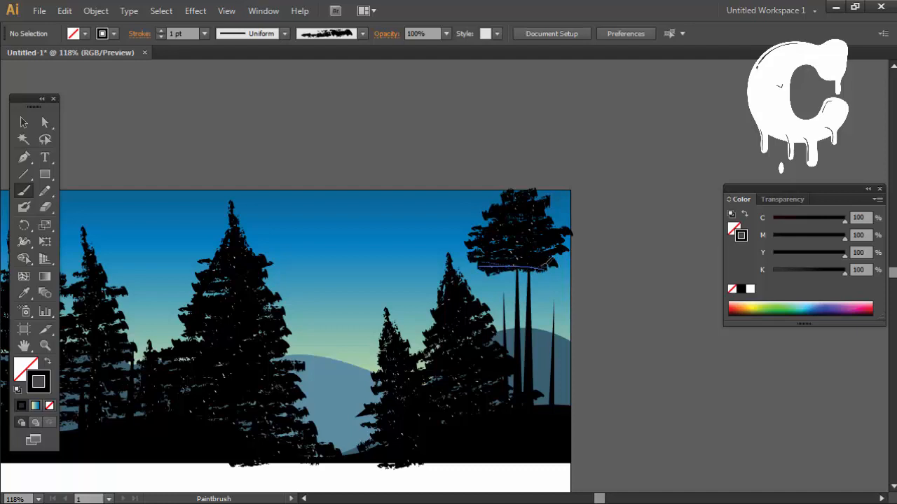
mouse_move(494, 274)
left_mouse_down()
mouse_move(551, 276)
mouse_move(462, 270)
mouse_move(611, 267)
mouse_move(594, 263)
left_mouse_up()
left_click_drag(530, 264, 590, 249)
left_click_drag(466, 274, 593, 274)
mouse_move(475, 289)
left_mouse_down()
mouse_move(592, 286)
mouse_move(589, 269)
left_mouse_up()
mouse_move(485, 305)
left_mouse_down()
mouse_move(569, 293)
mouse_move(568, 312)
left_mouse_up()
left_click_drag(472, 329, 571, 323)
mouse_move(485, 337)
left_mouse_down()
mouse_move(571, 330)
mouse_move(561, 318)
left_mouse_up()
mouse_move(471, 312)
left_mouse_down()
mouse_move(570, 307)
mouse_move(592, 291)
mouse_move(586, 298)
left_mouse_up()
left_click_drag(486, 326, 602, 313)
mouse_move(488, 346)
left_mouse_down()
mouse_move(569, 343)
mouse_move(580, 324)
mouse_move(582, 341)
left_mouse_up()
mouse_move(493, 363)
left_mouse_down()
mouse_move(574, 352)
mouse_move(577, 366)
left_mouse_up()
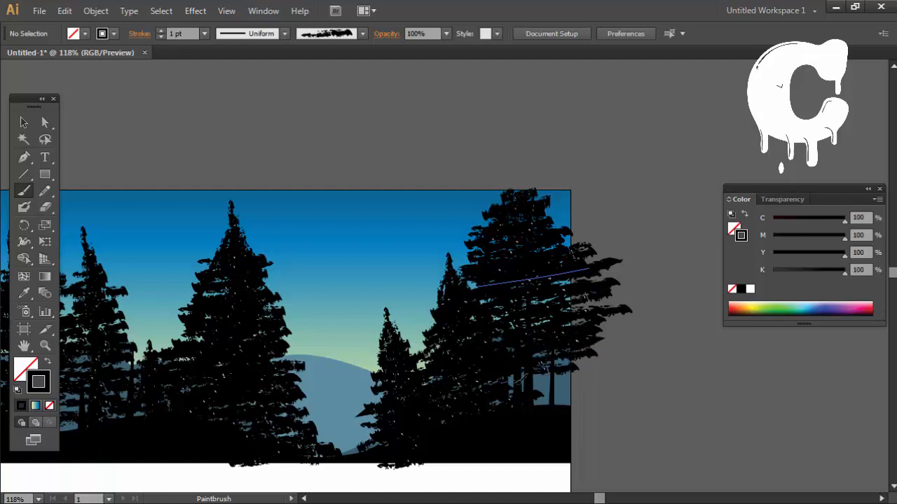
left_click_drag(496, 387, 584, 372)
left_click_drag(499, 407, 611, 390)
mouse_move(520, 399)
left_mouse_down()
mouse_move(800, 340)
mouse_move(477, 395)
left_mouse_up()
Step: Undo all the foliage strokes painted over the twin tall trunks
key("ctrl+z")
key("ctrl+z")
key("ctrl+z")
key("ctrl+z")
key("ctrl+z")
key("ctrl+z")
key("ctrl+z")
key("ctrl+z")
key("ctrl+z")
key("ctrl+z")
key("ctrl+z")
key("ctrl+z")
key("ctrl+z")
key("ctrl+z")
key("ctrl+z")
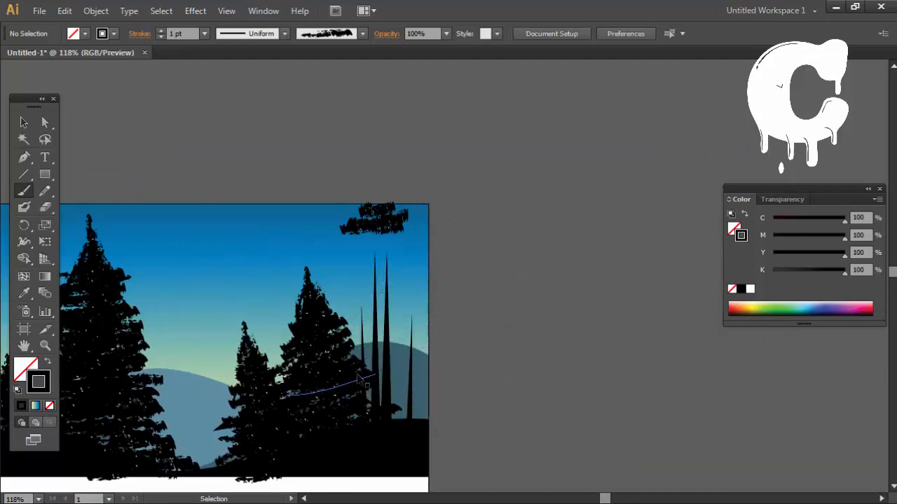
key("ctrl+z")
key("ctrl+z")
key("ctrl+z")
key("ctrl+z")
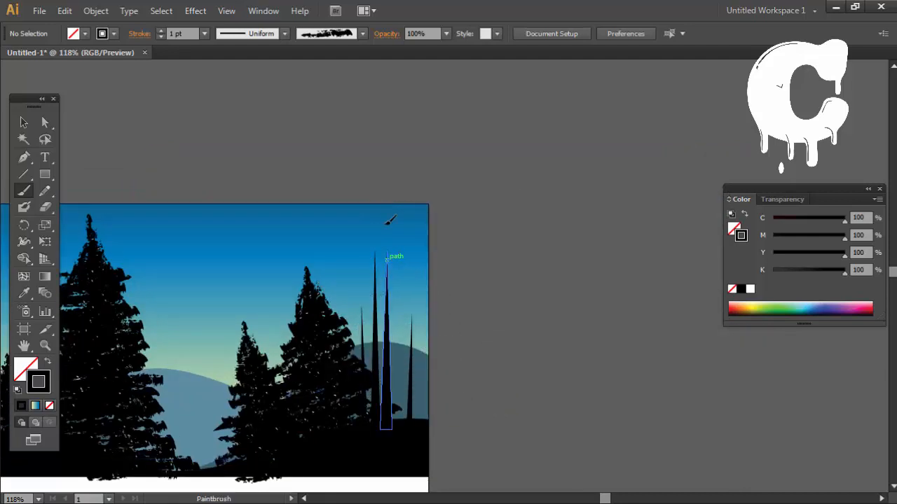
Step: Paint narrow foliage strokes on the tips of the four bare right-hand trunks, undoing the misplaced ones
left_click_drag(384, 224, 384, 213)
key("ctrl+z")
left_click_drag(394, 331, 386, 224)
key("ctrl+z")
left_click_drag(388, 273, 384, 240)
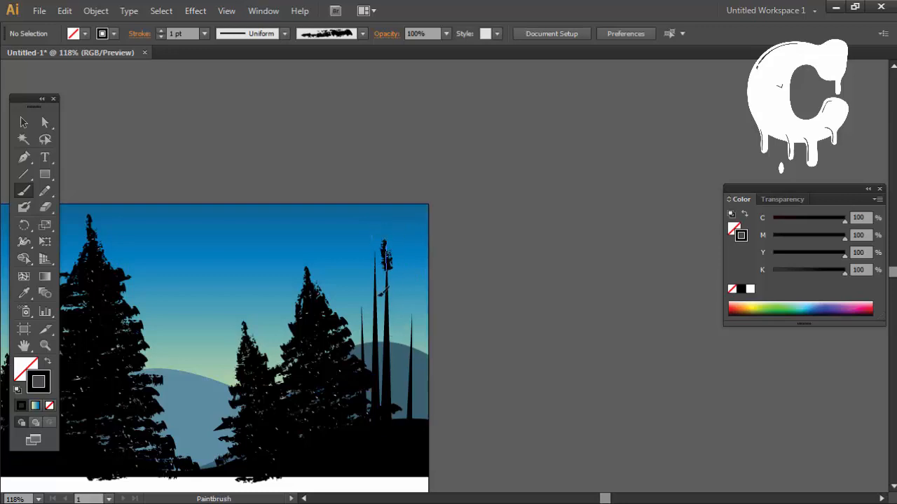
left_click_drag(382, 292, 368, 237)
left_click_drag(410, 332, 409, 294)
left_click_drag(361, 312, 358, 287)
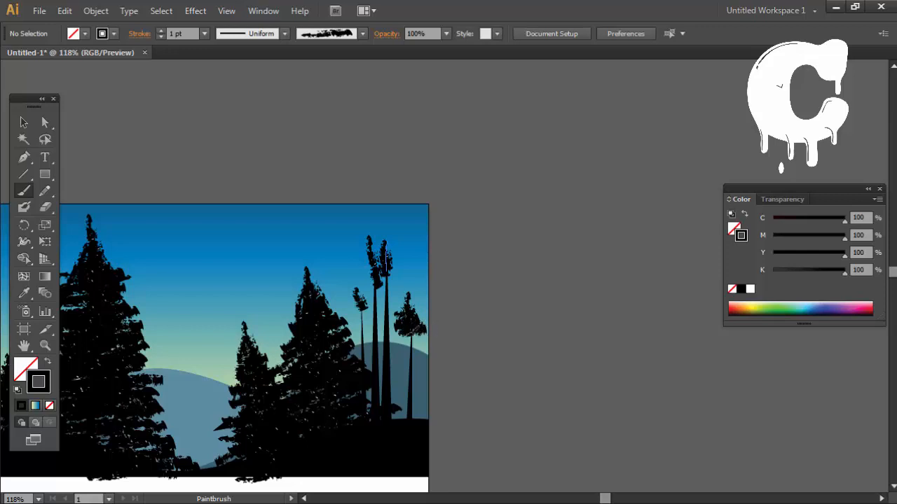
Step: Fill the four right-hand trunks with widening foliage strokes down to the ground, undoing one misplaced stroke
mouse_move(398, 336)
left_mouse_down()
mouse_move(433, 343)
mouse_move(395, 355)
mouse_move(406, 379)
mouse_move(435, 383)
mouse_move(404, 392)
left_mouse_up()
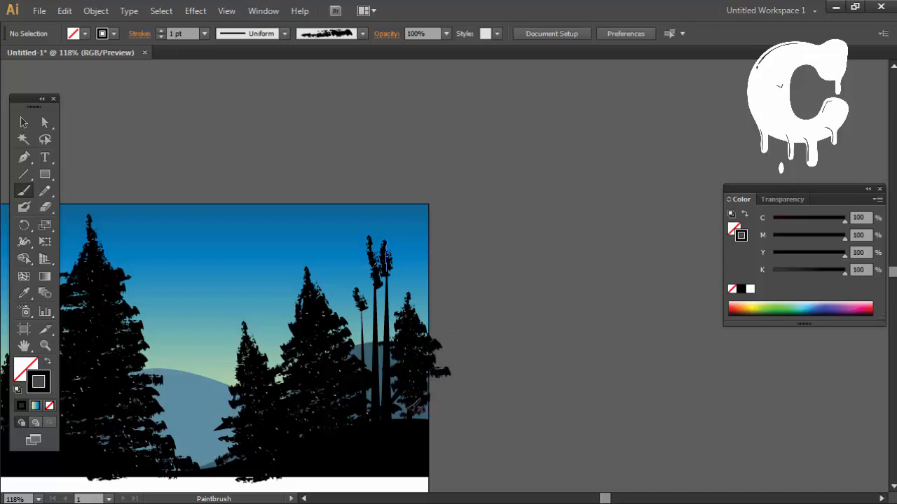
left_click_drag(452, 414, 390, 405)
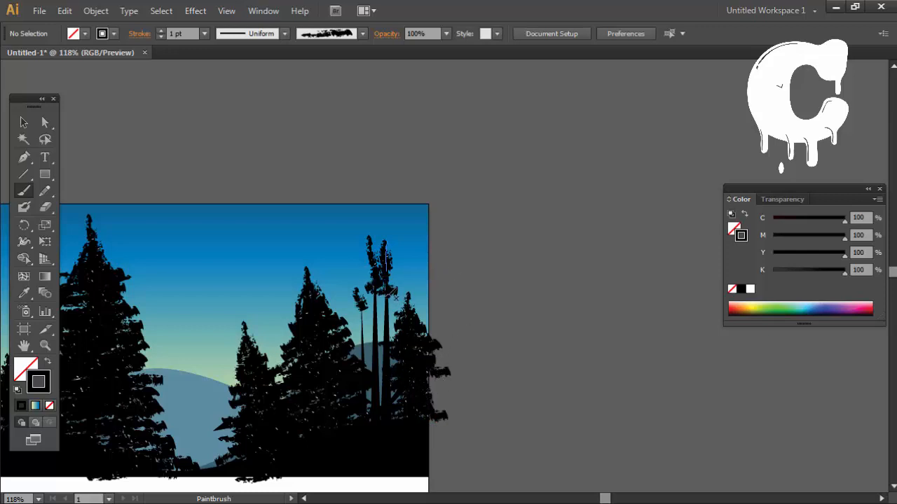
mouse_move(405, 287)
left_mouse_down()
mouse_move(370, 309)
mouse_move(401, 322)
left_mouse_up()
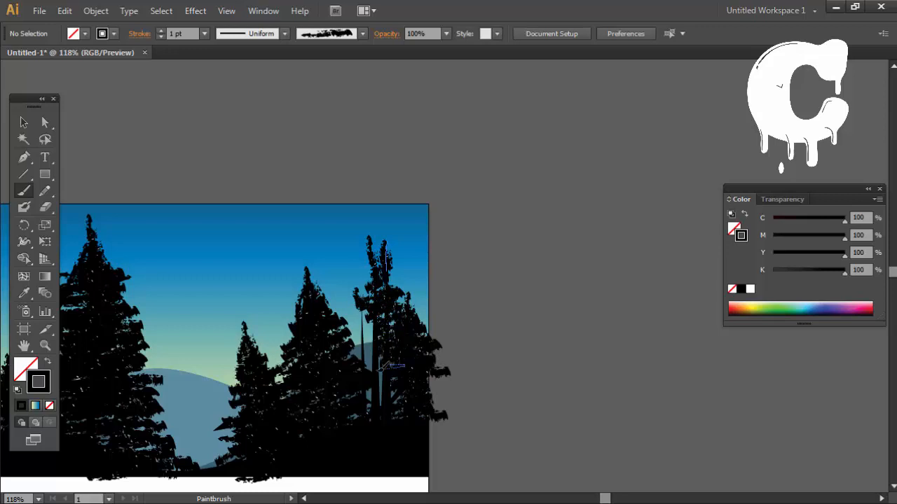
left_click_drag(386, 365, 494, 351)
key("ctrl+z")
left_click_drag(388, 384, 359, 397)
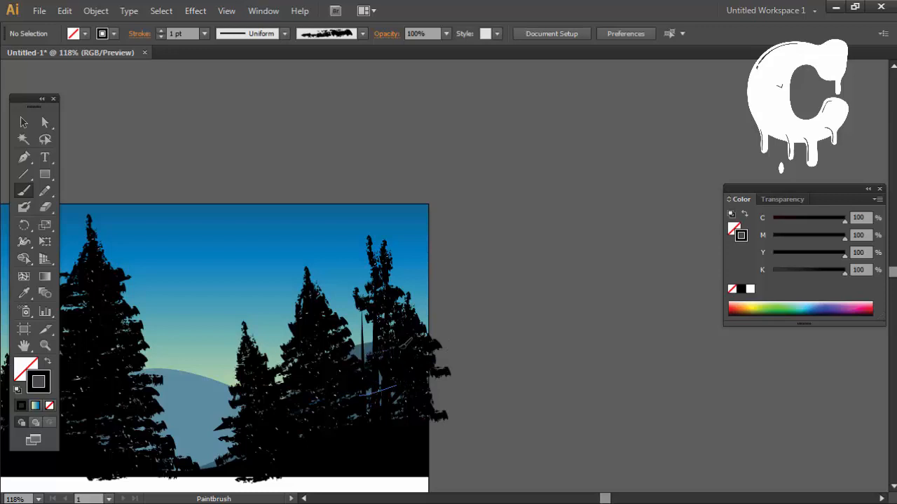
mouse_move(401, 347)
left_mouse_down()
mouse_move(349, 348)
mouse_move(344, 339)
left_mouse_up()
left_click_drag(374, 324, 355, 327)
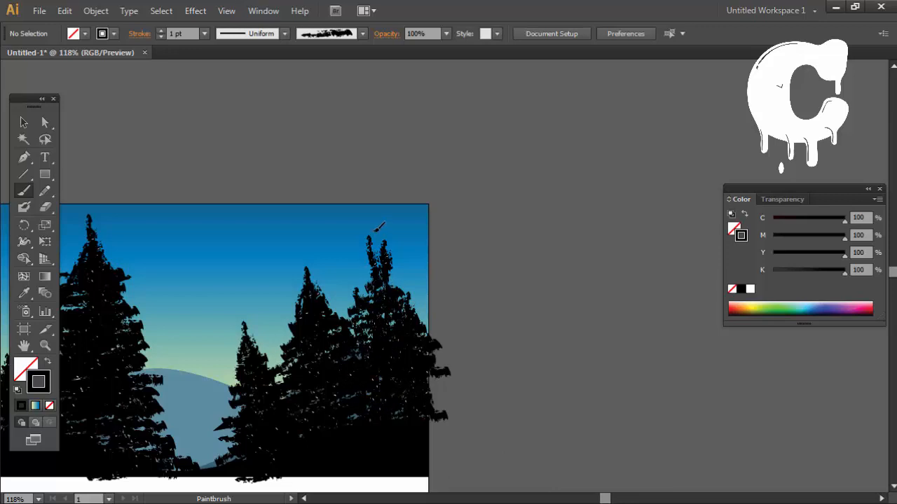
left_click_drag(371, 234, 371, 299)
mouse_move(351, 359)
left_mouse_down()
mouse_move(509, 306)
mouse_move(598, 310)
left_mouse_up()
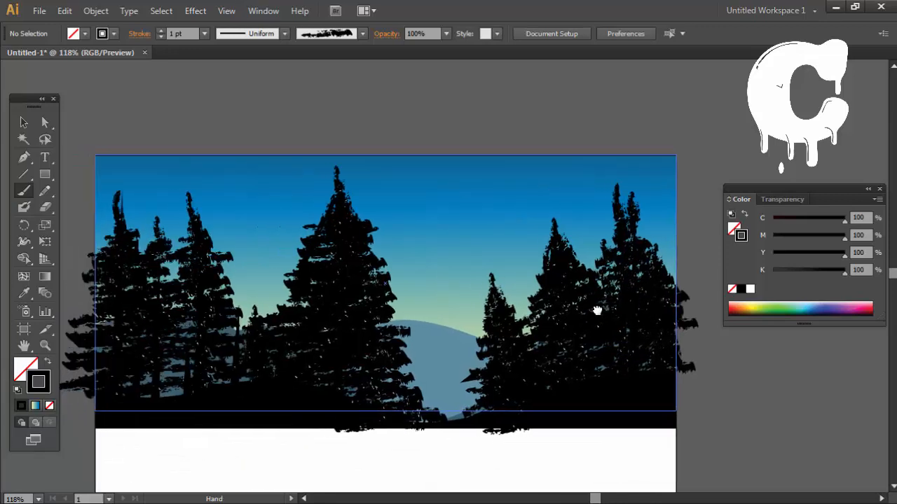
left_click(23, 123)
left_click_drag(161, 245, 197, 233)
left_click(435, 175)
left_click(476, 325, "shift")
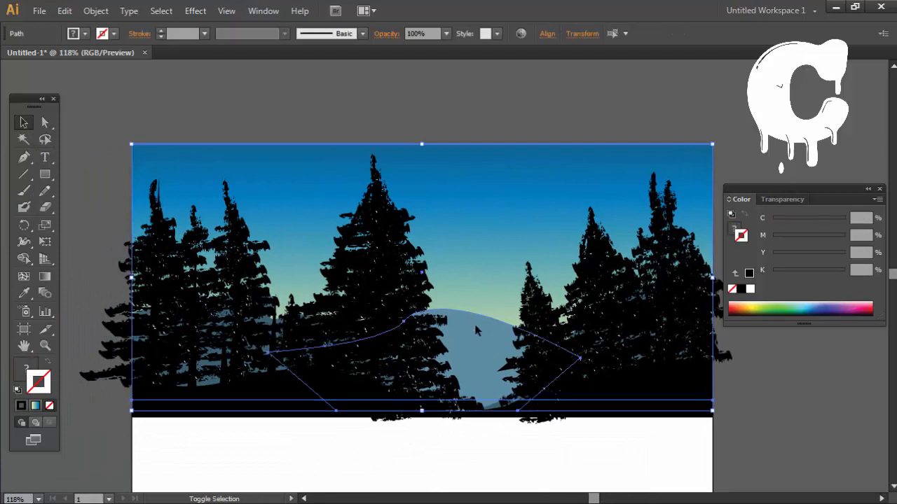
left_click(677, 381, "shift")
left_click(646, 379, "shift")
left_click(378, 459)
left_click_drag(478, 457, 457, 456)
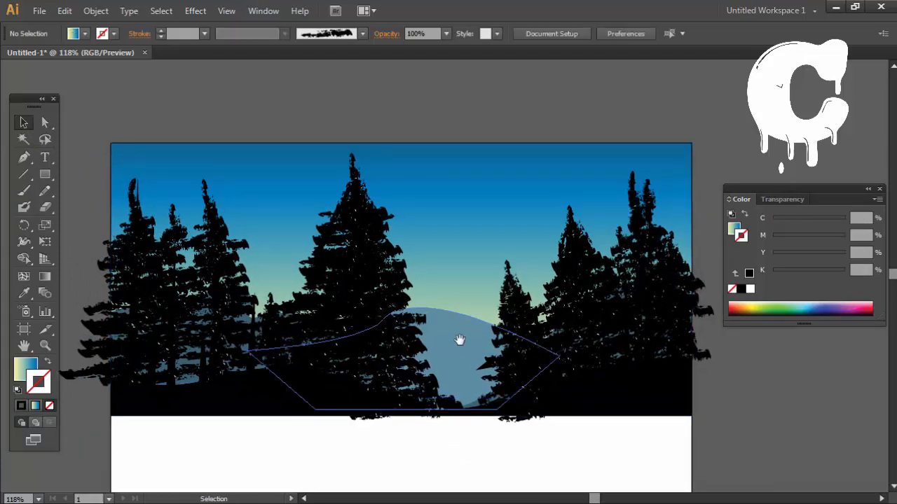
Step: Select the dark slate-blue hill behind the trees and nudge it upward in large increments
left_click(190, 384)
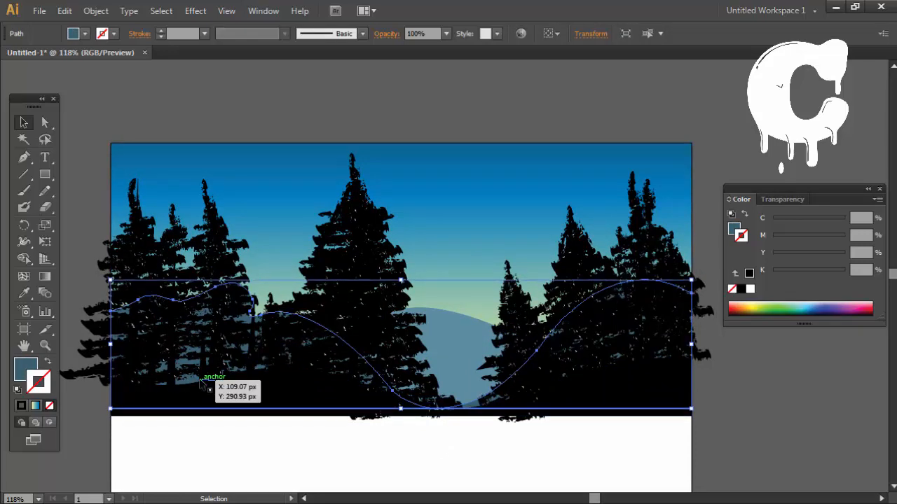
key("shift+Up")
key("shift+Up")
key("shift+Up")
left_click(220, 386)
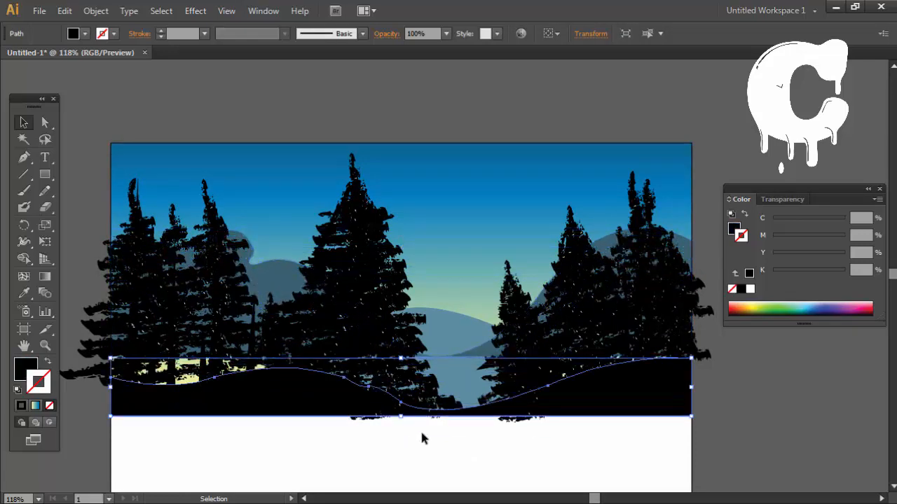
Step: Stretch the dark hill's lower edge down near the foreground's base, lower its top edge slightly and deselect it
left_click(477, 356)
left_click_drag(400, 357, 406, 415)
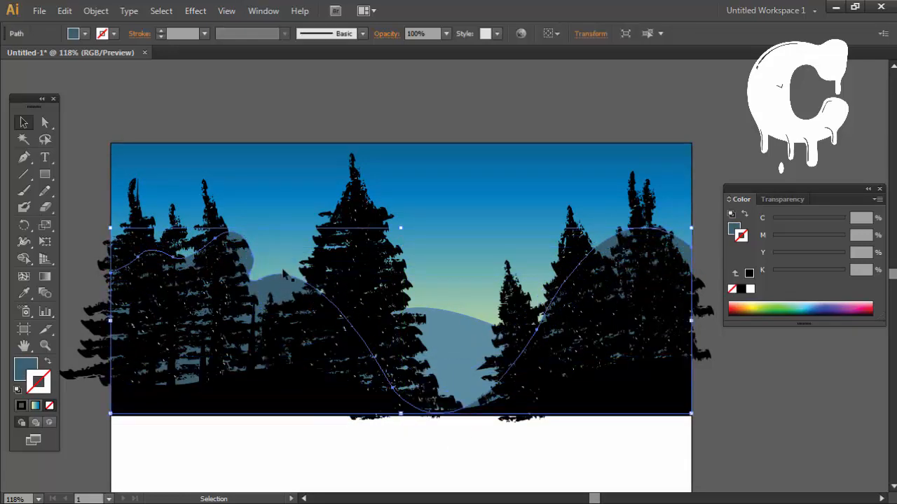
left_click_drag(402, 229, 402, 258)
left_click(487, 435)
Step: Select the sky, both hills and the black foreground shape together, and clear the selection
key("space")
left_click_drag(517, 419, 493, 424)
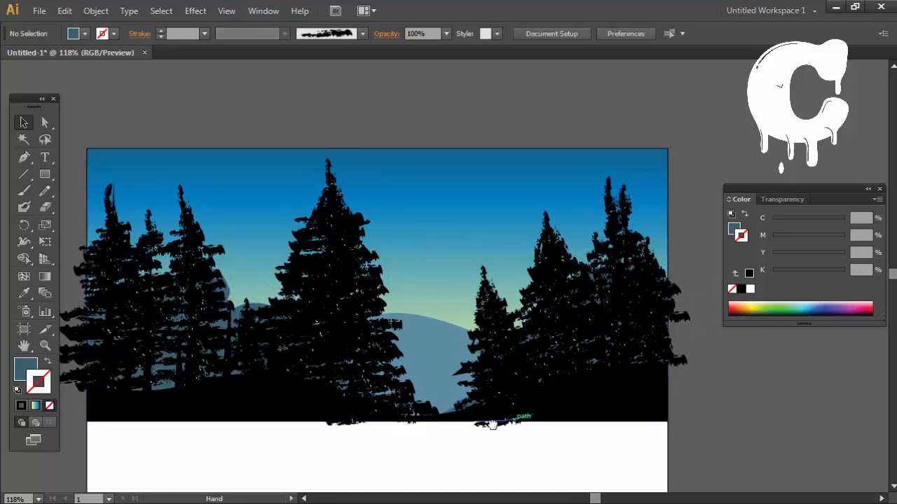
left_click_drag(421, 445, 452, 457)
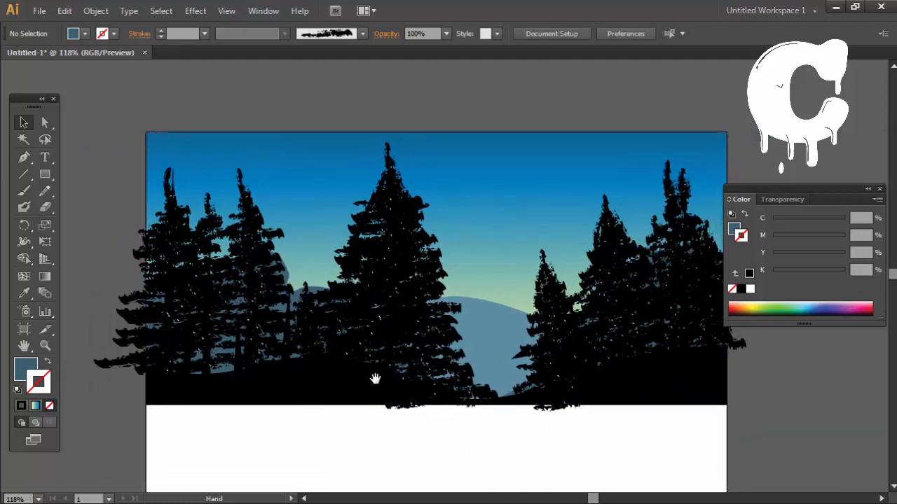
left_click(23, 122)
left_click(511, 208)
left_click(448, 339, "shift")
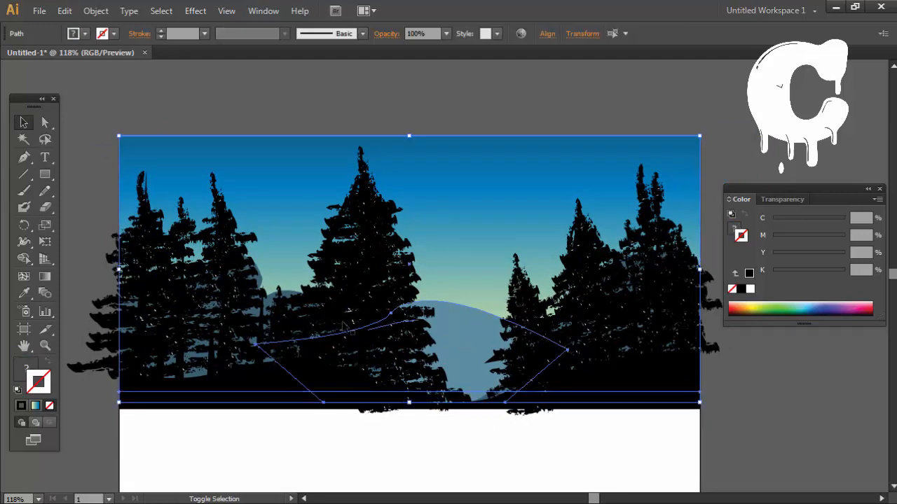
left_click(269, 299, "shift")
left_click(234, 399, "shift")
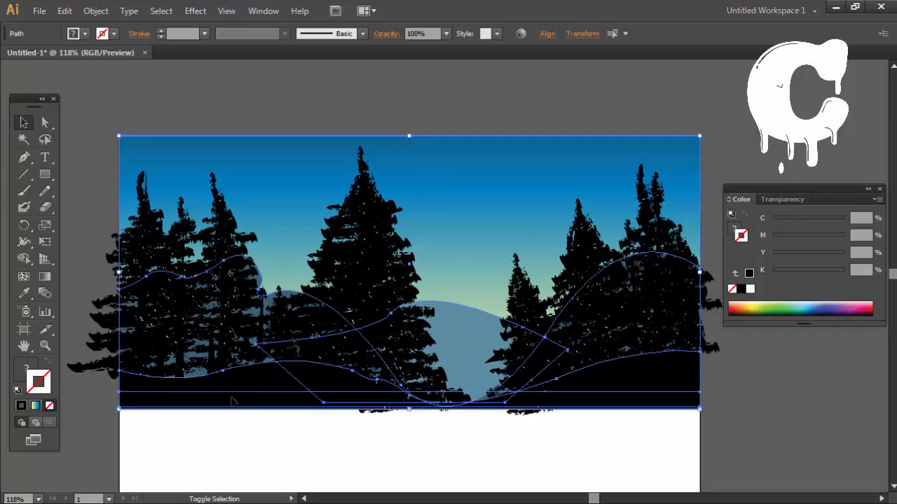
left_click(450, 429)
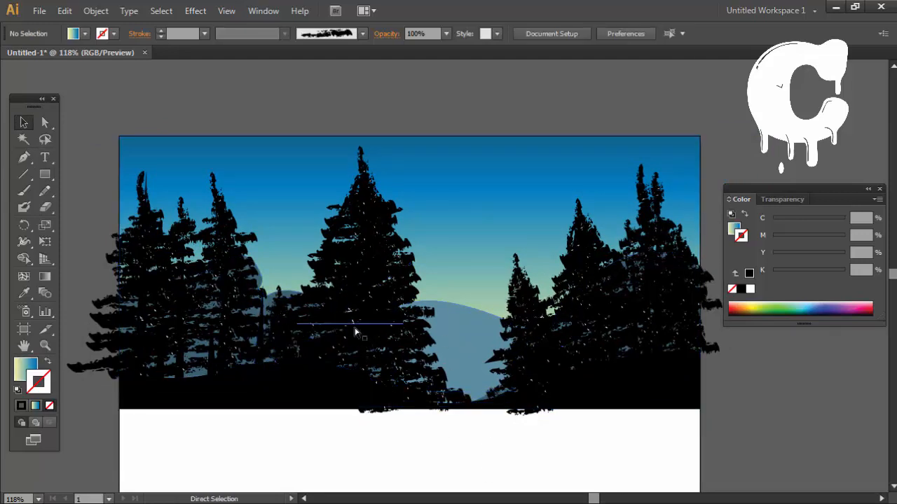
Step: Group all the tree strokes with the black foreground and make a slightly offset duplicate of the group
key("ctrl+minus")
left_click_drag(126, 121, 743, 346)
right_click(600, 310)
left_click(634, 168)
left_click(707, 403)
left_click(618, 265)
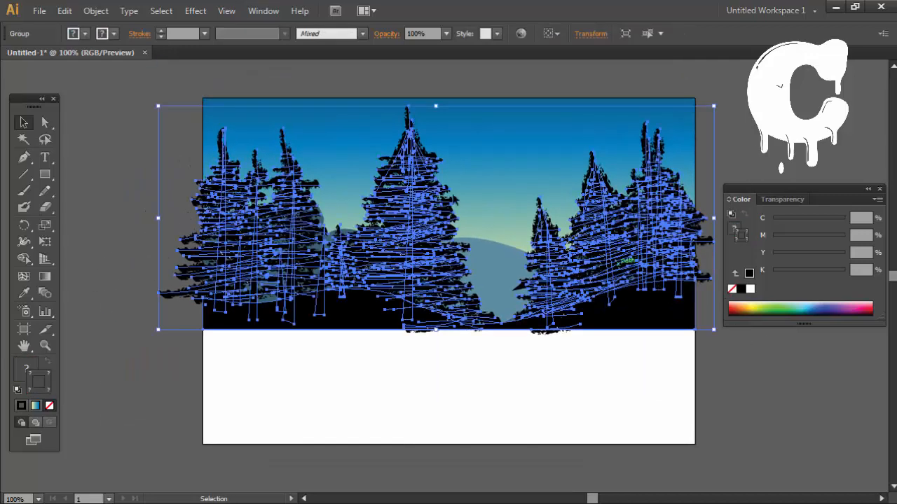
left_click_drag(424, 213, 423, 199)
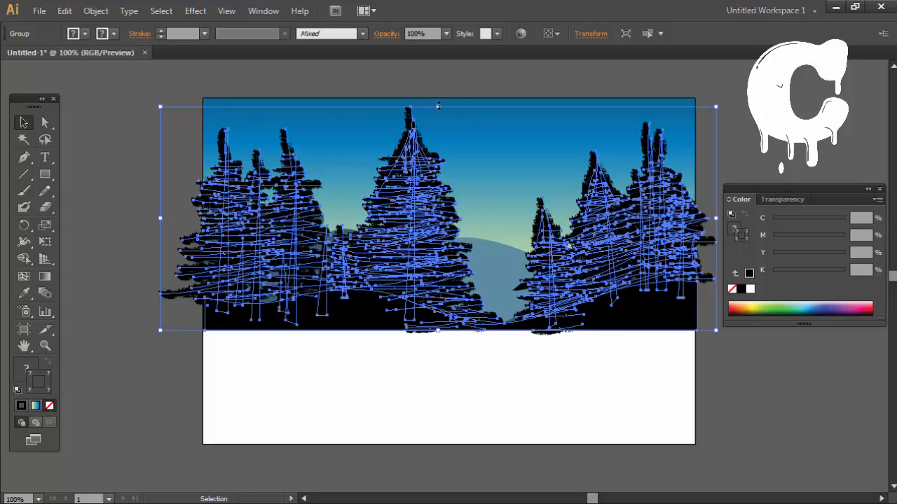
Step: Try flipping the duplicated tree group below the foreground as a reflection stretched to about 140 px tall, then undo it
left_click_drag(437, 105, 621, 412)
left_click_drag(554, 396, 553, 397)
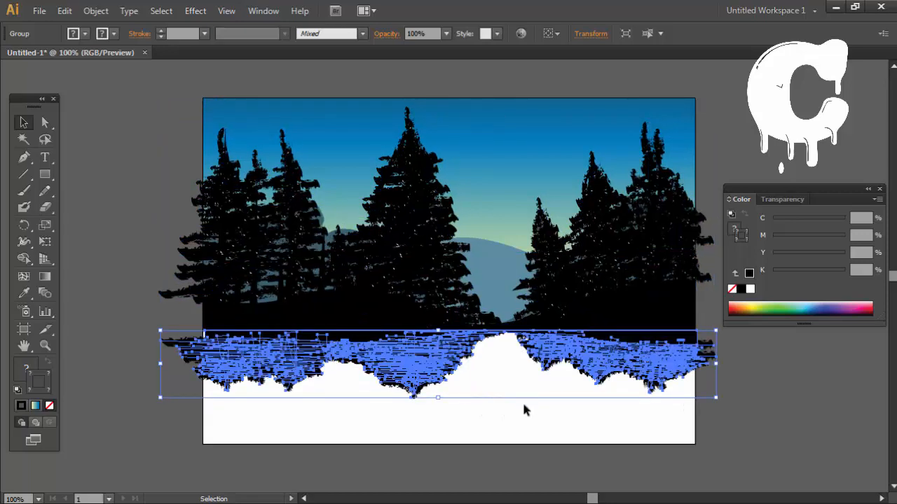
left_click_drag(440, 400, 443, 426)
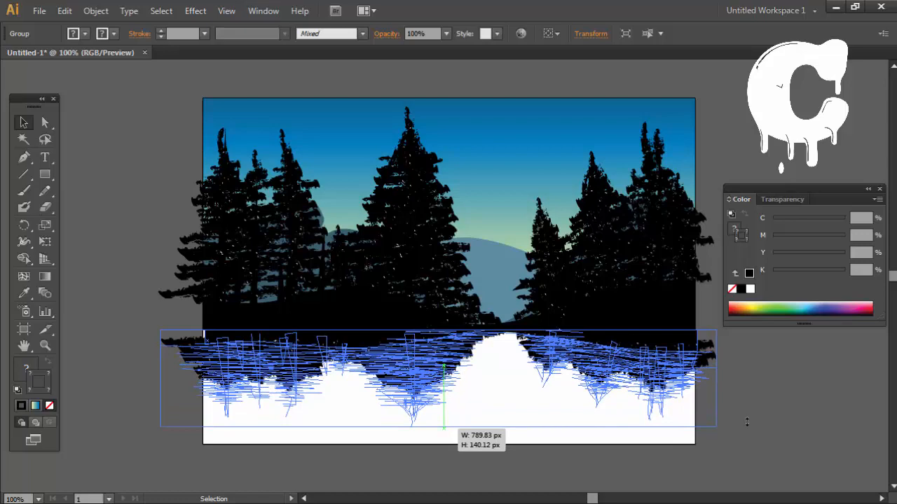
left_click_drag(746, 421, 747, 422)
left_click(747, 421)
key("ctrl+z")
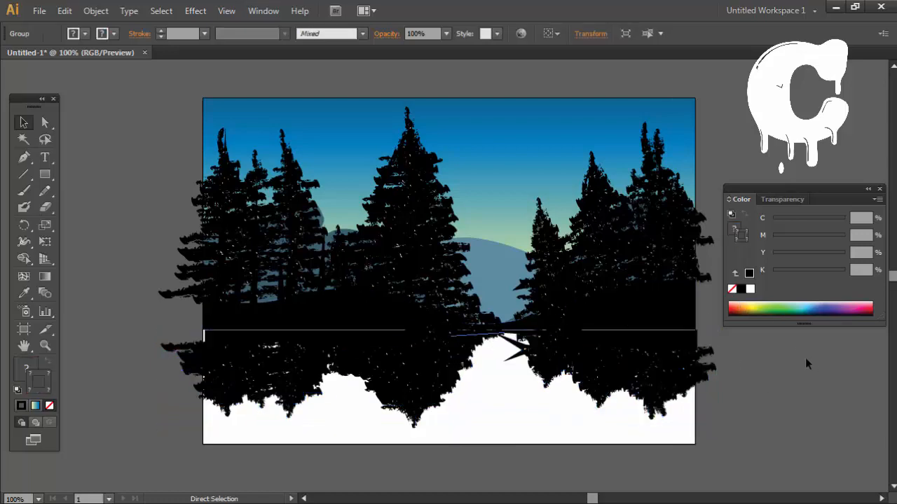
left_click(749, 351)
key("ctrl+z")
left_click(750, 357)
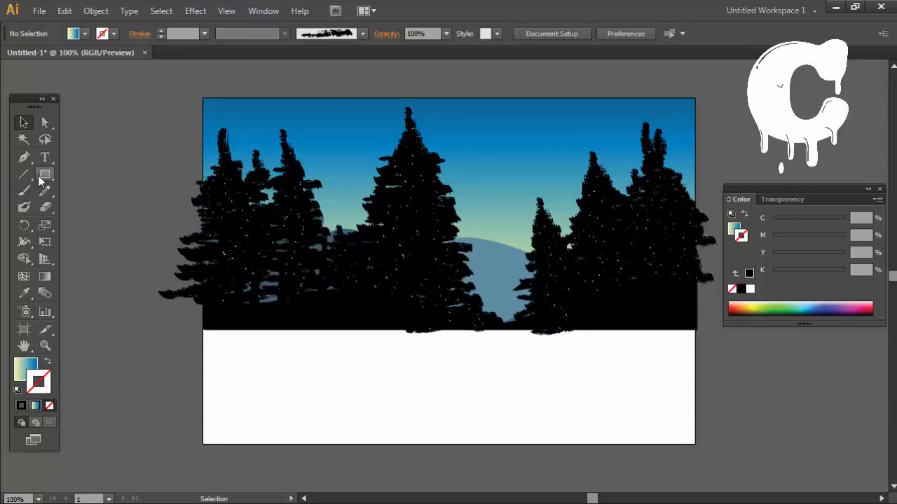
Step: Draw a rectangle covering the scene from the sky's upper edge to the foreground's base and swap its fill and stroke
mouse_move(213, 326)
left_mouse_down()
mouse_move(253, 280)
mouse_move(696, 186)
left_mouse_up()
key("v")
key("shift+x")
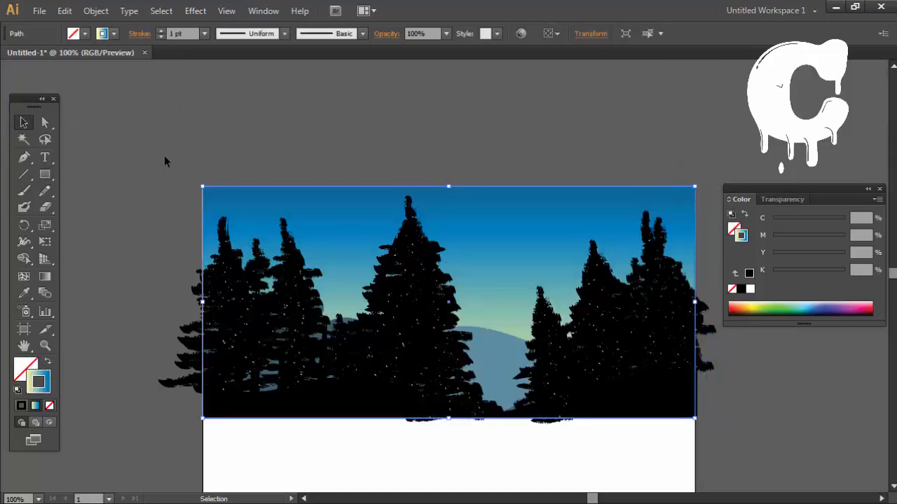
Step: Clip the grouped trees and foreground to the rectangle with a clipping mask and clear the selection
key("ctrl+a")
right_click(457, 334)
left_click(512, 403)
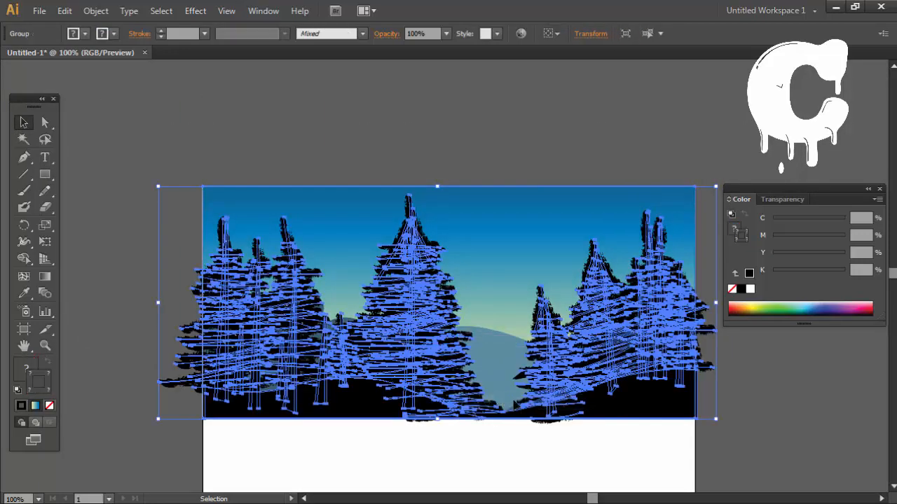
right_click(447, 379)
left_click(481, 320)
left_click(129, 314)
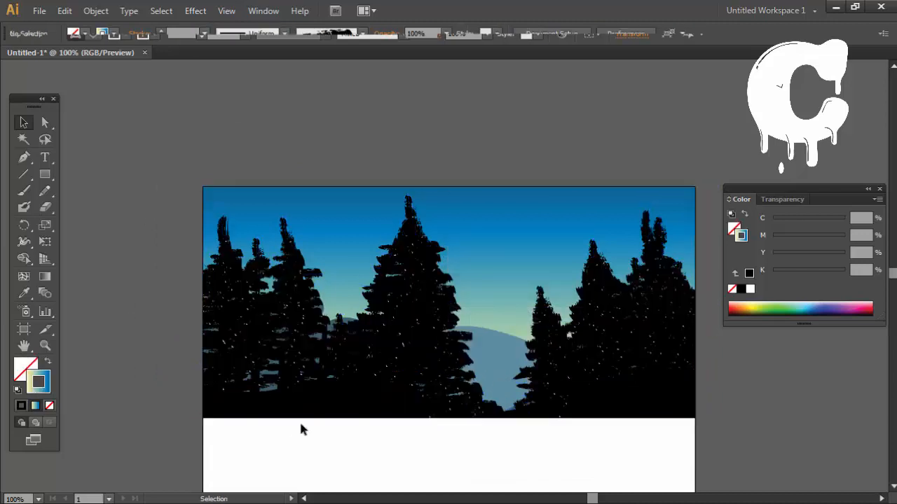
Step: Try reflecting only the clipped trees across the horizontal axis and moving them below the foreground, then undo both changes
left_click_drag(299, 419, 291, 294)
left_click_drag(344, 242, 344, 243)
key("o")
key("Return")
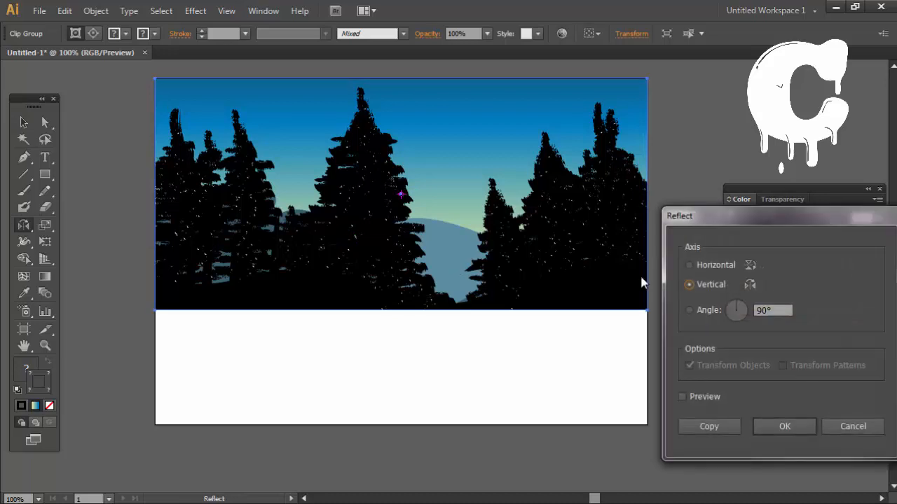
key("Escape")
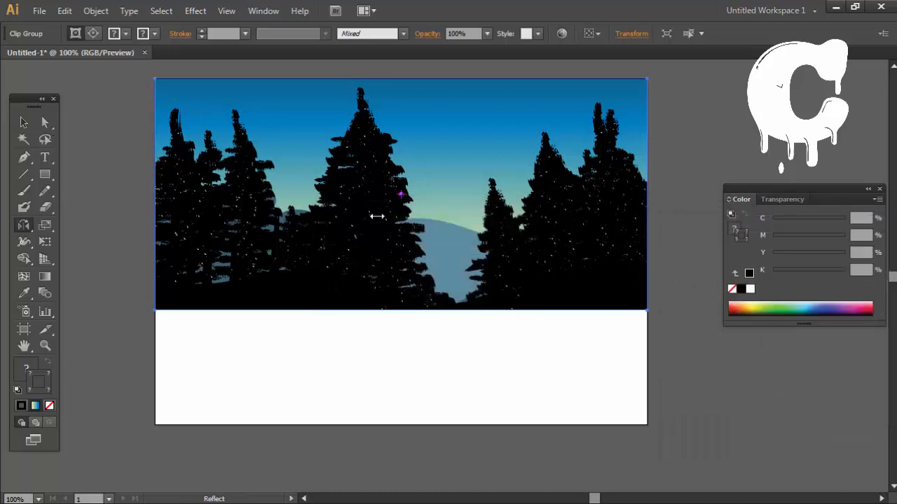
left_click(23, 123)
left_click_drag(314, 144, 317, 370)
left_click(772, 401)
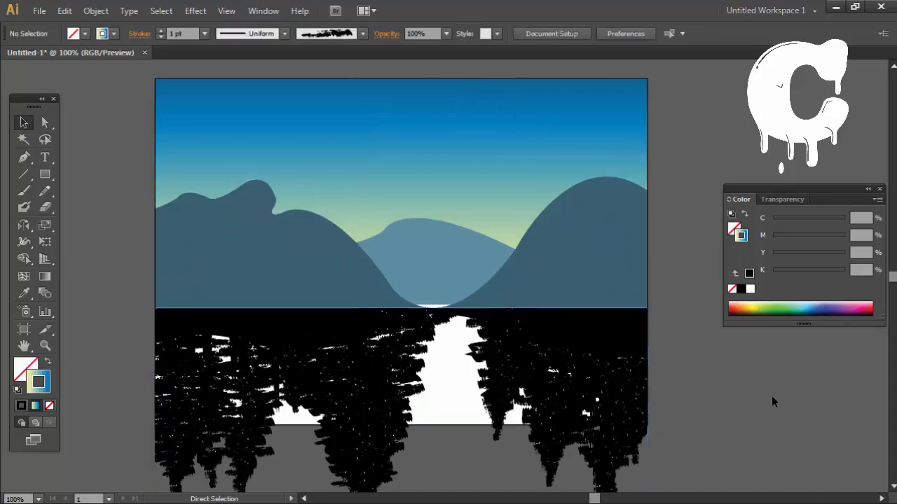
key("ctrl+z")
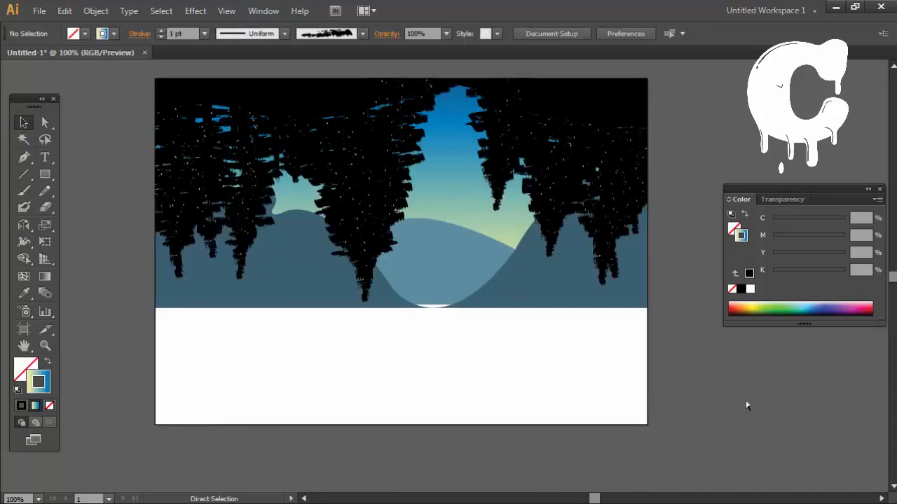
key("ctrl+z")
key("ctrl+z")
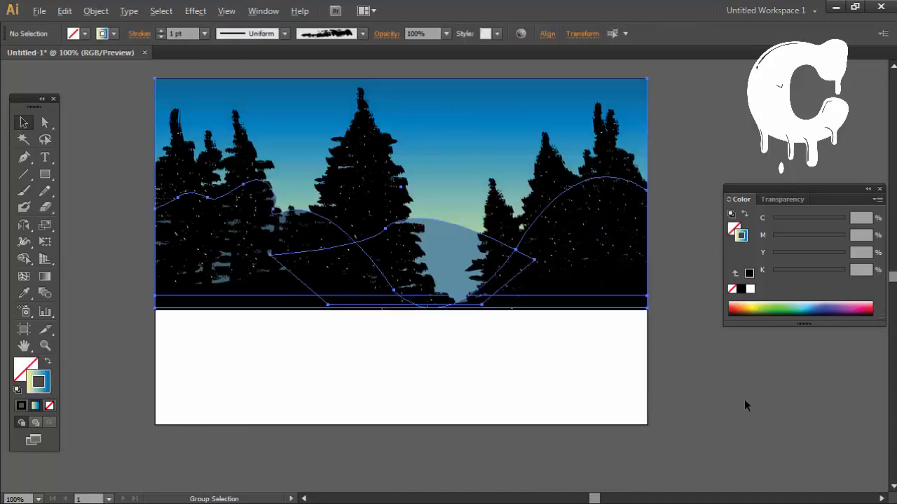
Step: Reflect a copy of the whole scene across the horizontal axis and place it directly below the original
left_click_drag(103, 330, 757, 139)
left_click_drag(652, 202, 678, 80)
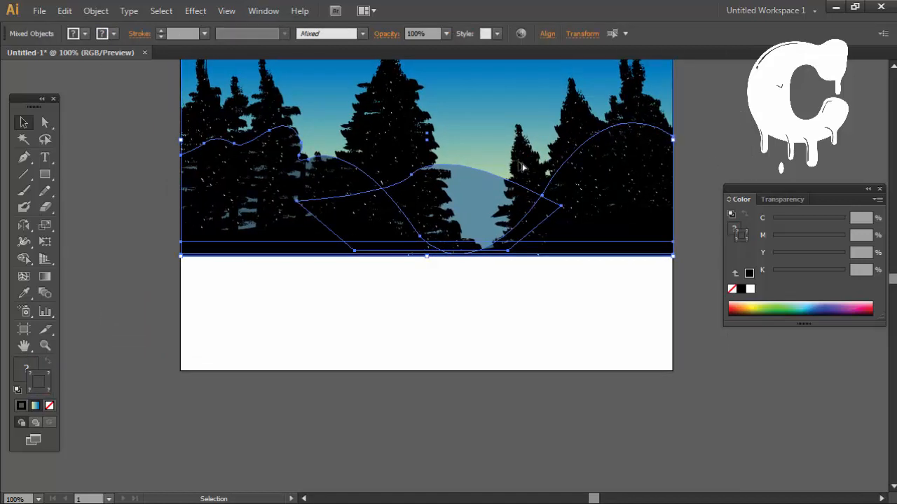
key("o")
key("Return")
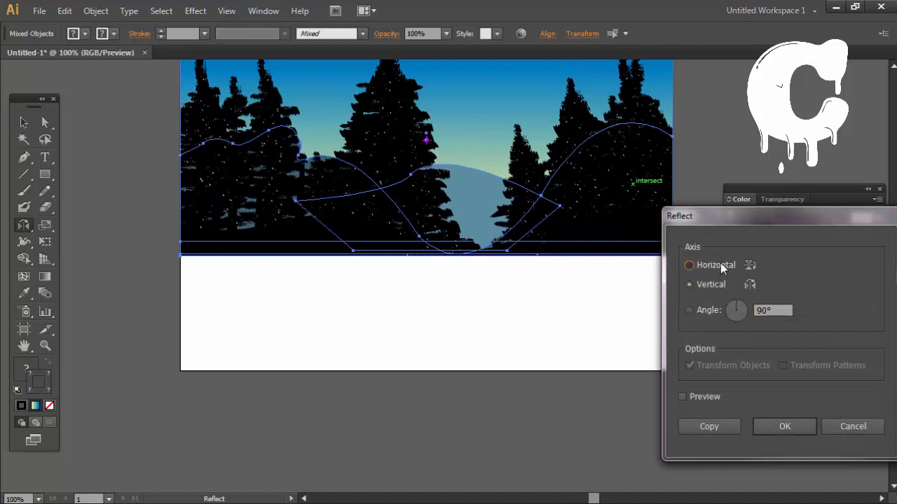
left_click(783, 427)
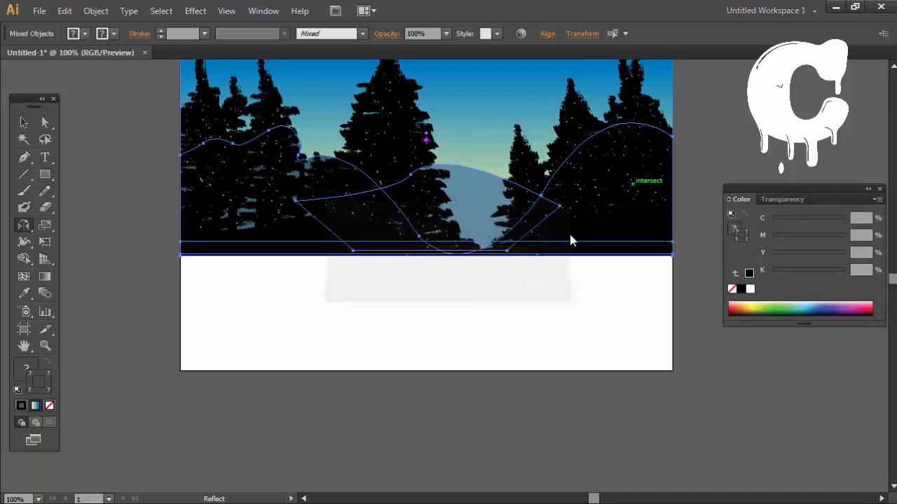
key("v")
left_click_drag(480, 133, 476, 363)
scroll(507, 386, "down", 2)
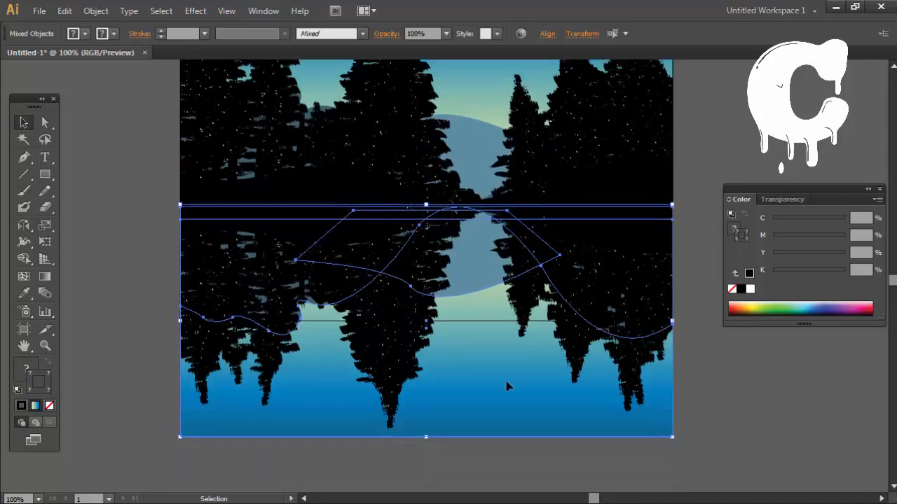
Step: Float the document in its own maximised window, zoom out to 50% and clear the selection
scroll(536, 386, "up", 4)
left_click_drag(134, 54, 514, 293)
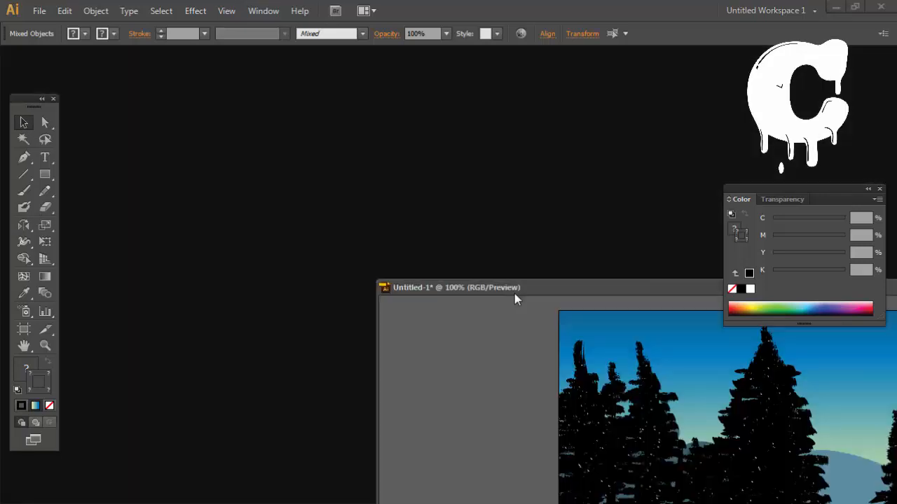
double_click(514, 293)
key("ctrl+minus")
key("ctrl+minus")
left_click(741, 382)
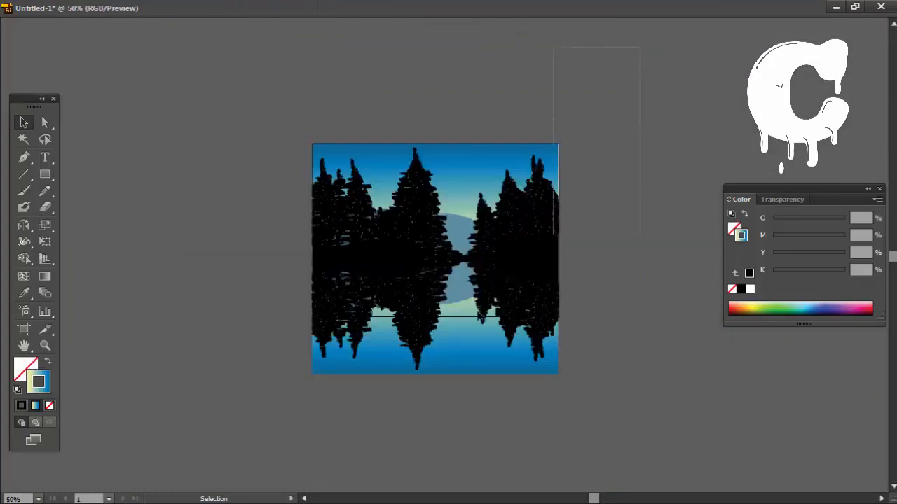
Step: Try moving the entire artwork up by about 40 px, then undo the move
key("ctrl+a")
left_click_drag(454, 304, 455, 290)
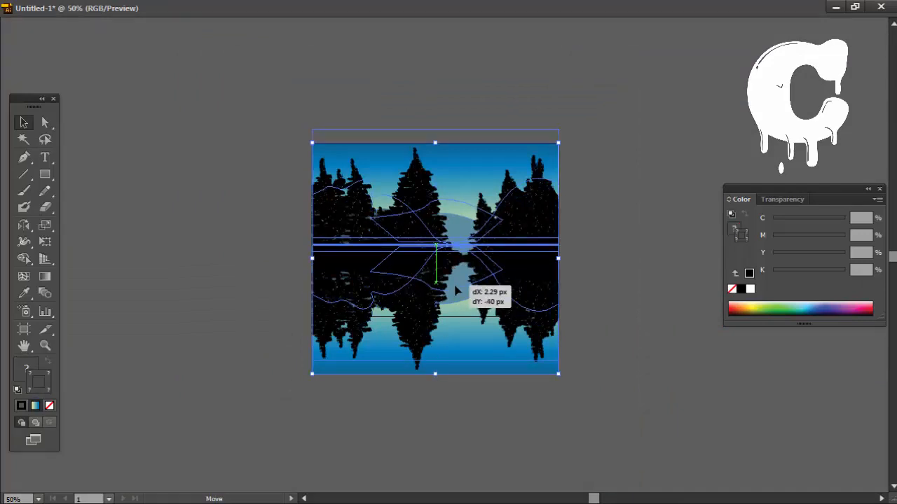
key("ctrl")
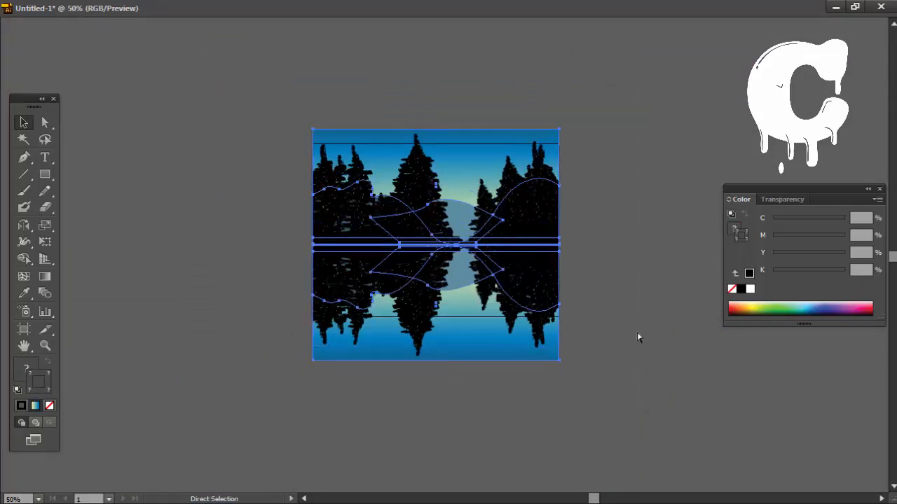
key("ctrl+g")
key("ctrl+z")
Step: Compress the reflected tree group vertically by pulling its lower edge upward
left_click(688, 435)
left_click(409, 330)
left_click_drag(436, 374, 436, 336)
left_click(545, 363)
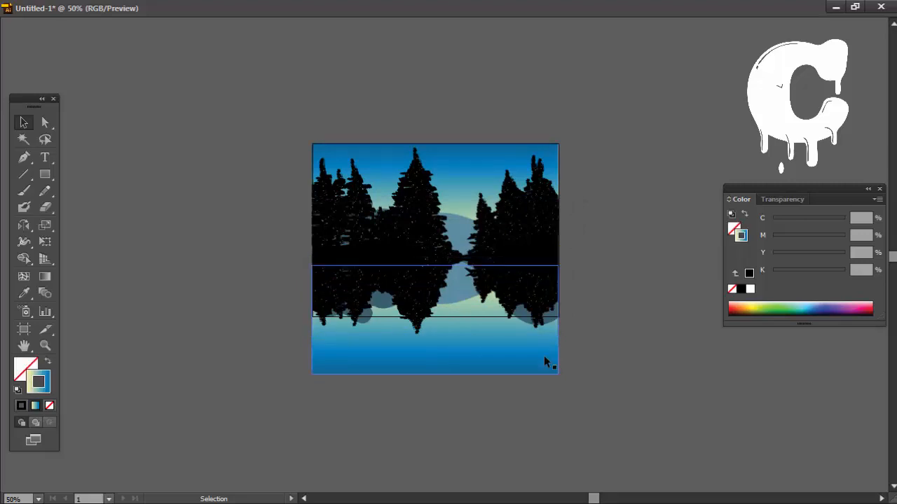
Step: Scale the reflected sky, hills and trees to about 169 px tall so they end at the artboard's lower edge
left_click_drag(436, 374, 422, 320)
left_click(415, 312, "shift")
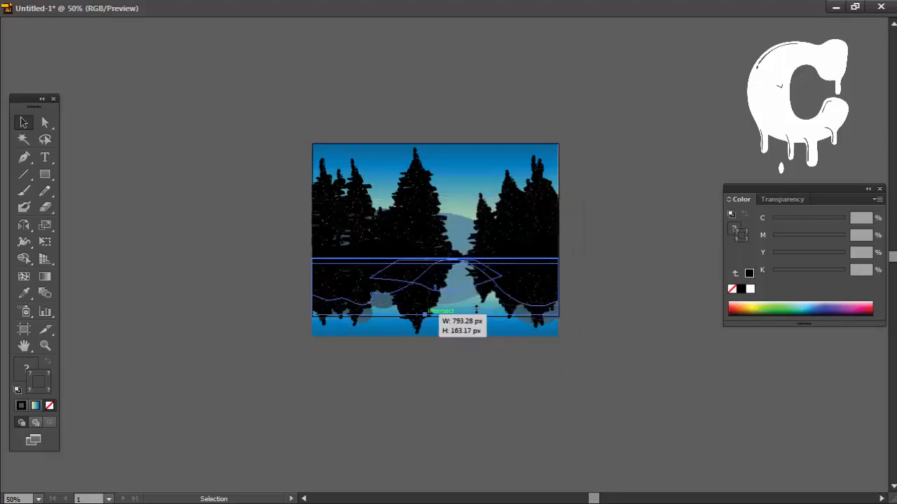
key("ctrl+1")
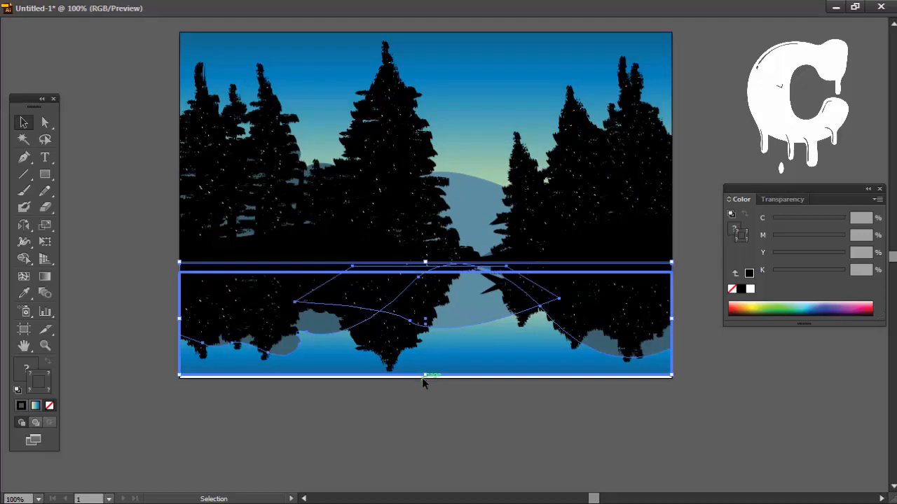
left_click_drag(425, 377, 425, 383)
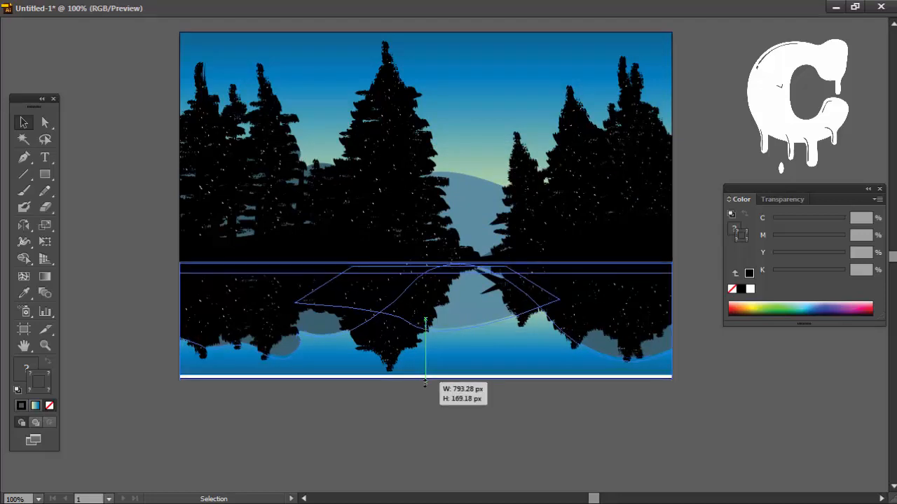
left_click(700, 415)
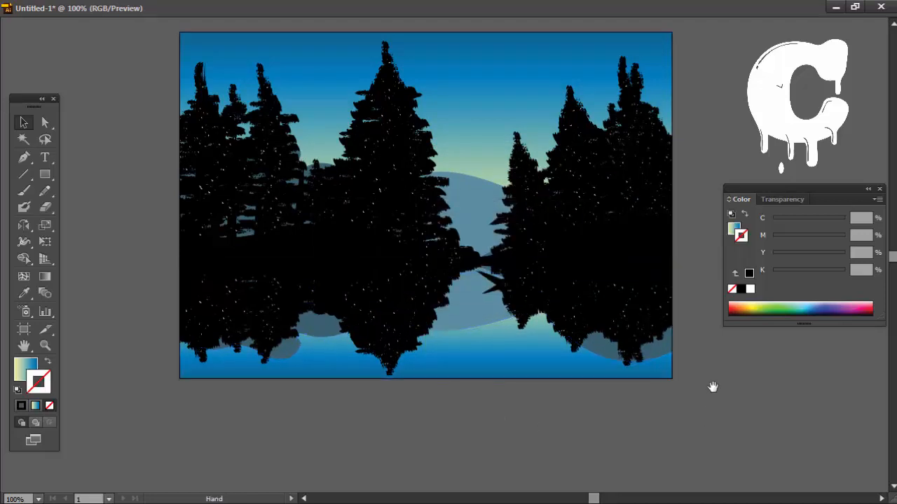
Step: Select the reflected tree group and dock the floating document window back into the workspace
left_click_drag(712, 385, 701, 420)
left_click(578, 357)
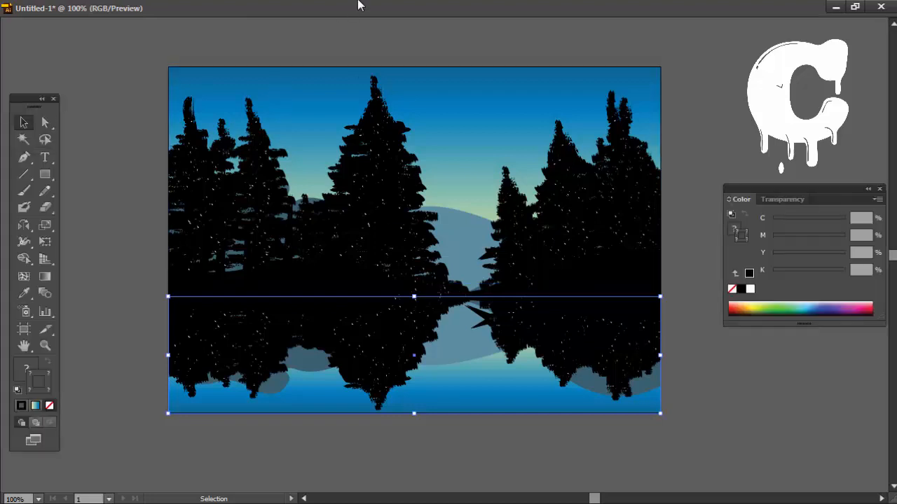
left_click(855, 7)
left_click_drag(667, 287, 427, 55)
Step: Set the reflected tree group's opacity to 80% and deselect it
left_click(488, 34)
left_click(523, 175)
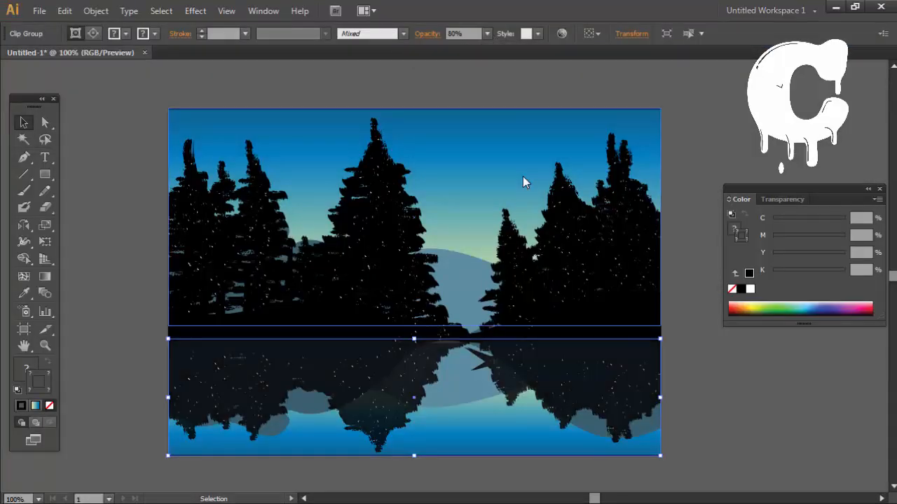
left_click(724, 141)
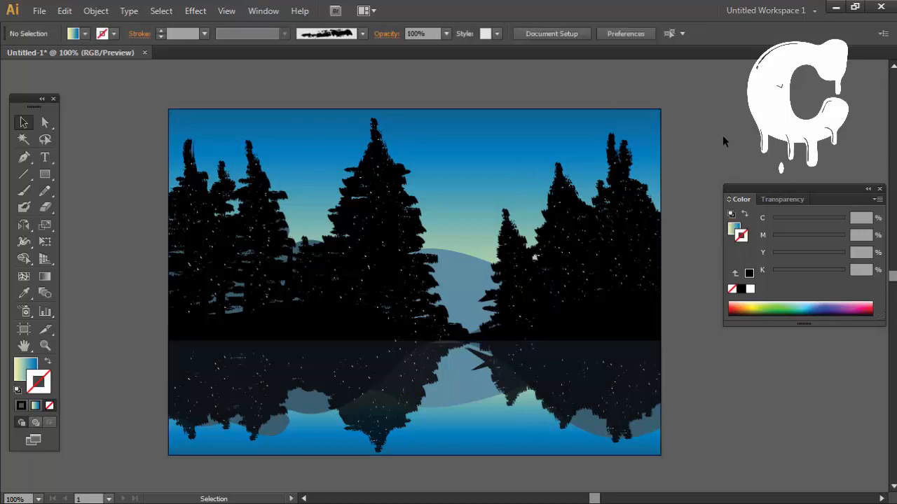
Step: Reselect the reflected tree group, undo its accidental sideways shift, set its opacity to 60% and deselect it
left_click(287, 449)
left_click_drag(288, 409, 293, 410)
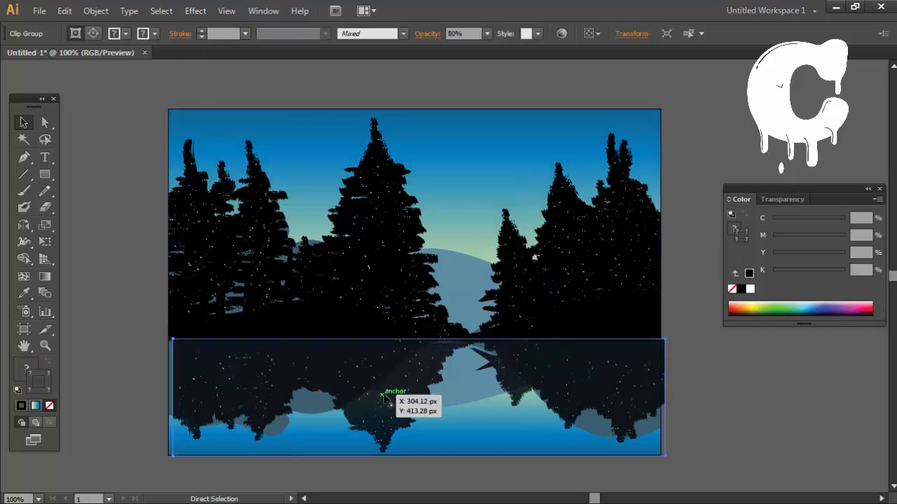
key("ctrl+z")
left_click(487, 34)
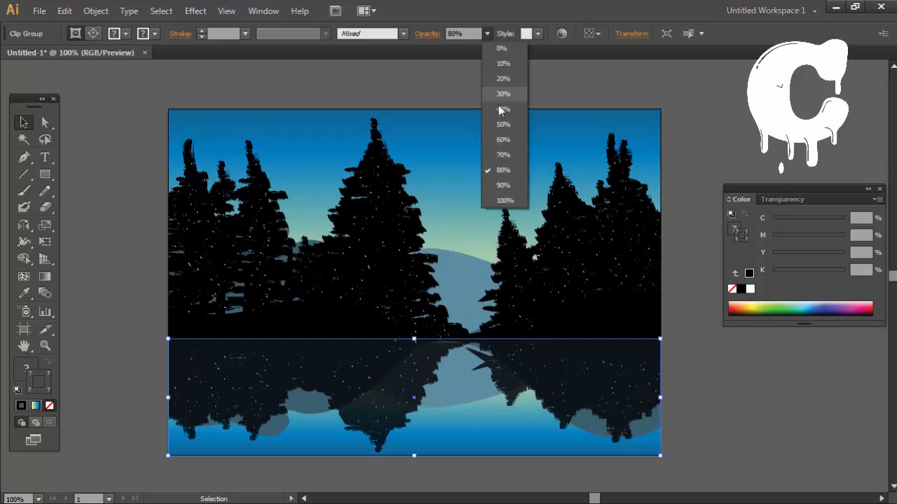
left_click(510, 145)
left_click(691, 134)
left_click_drag(691, 134, 680, 137)
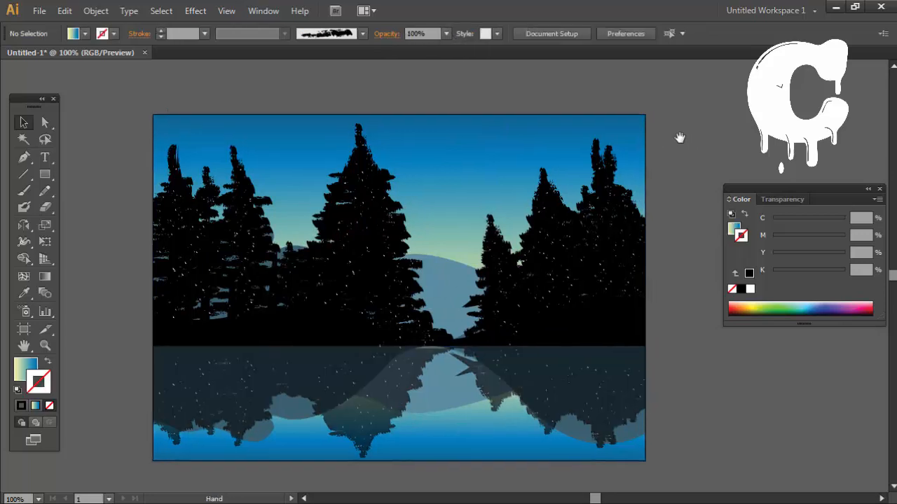
Step: Draw a large circle on the empty canvas beside the artboard and fill it with white
scroll(203, 134, "left", 10)
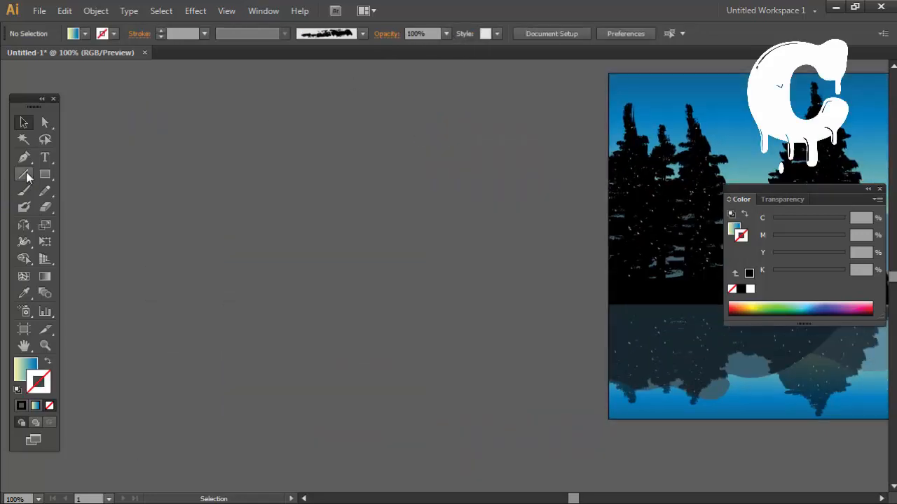
left_click(46, 175)
left_click(111, 206)
scroll(351, 222, "right", 2)
left_click_drag(146, 172, 302, 325)
left_click(751, 289)
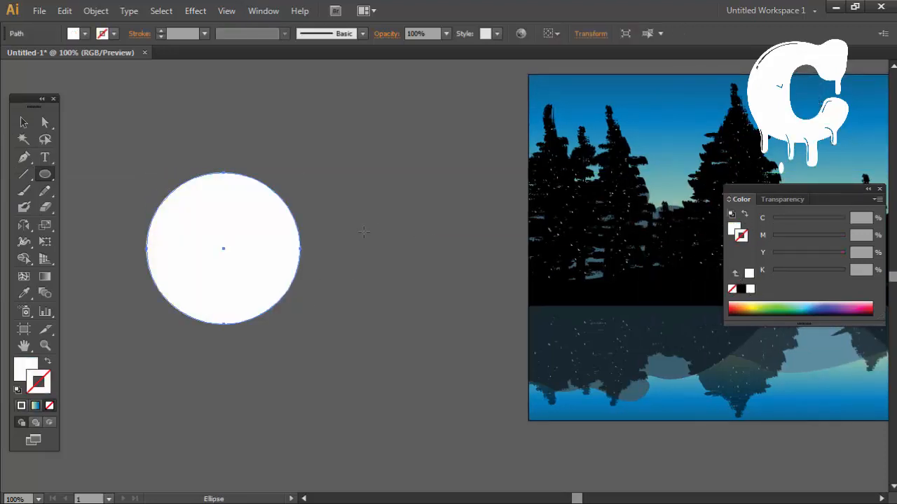
Step: Fill the circle with pale yellow (C 0, M 0, Y 27, K 0) and duplicate it slightly up and to the right
left_click(23, 123)
key("x")
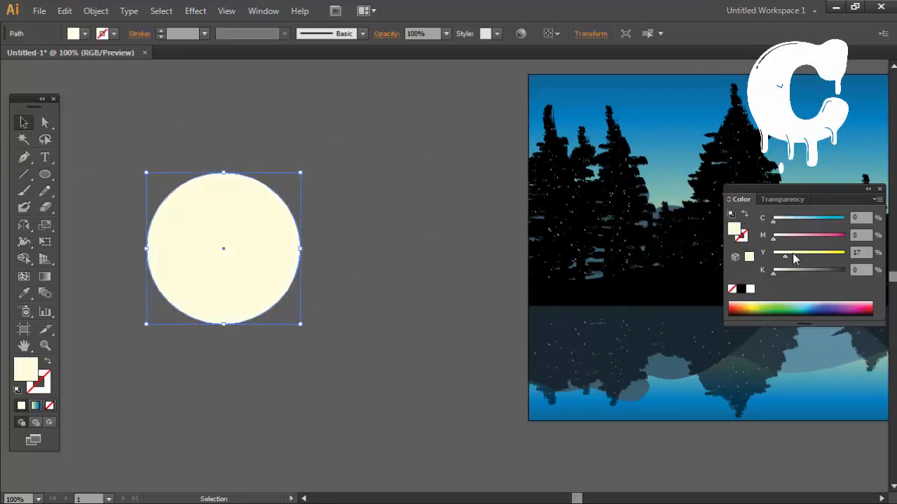
left_click_drag(194, 210, 217, 200)
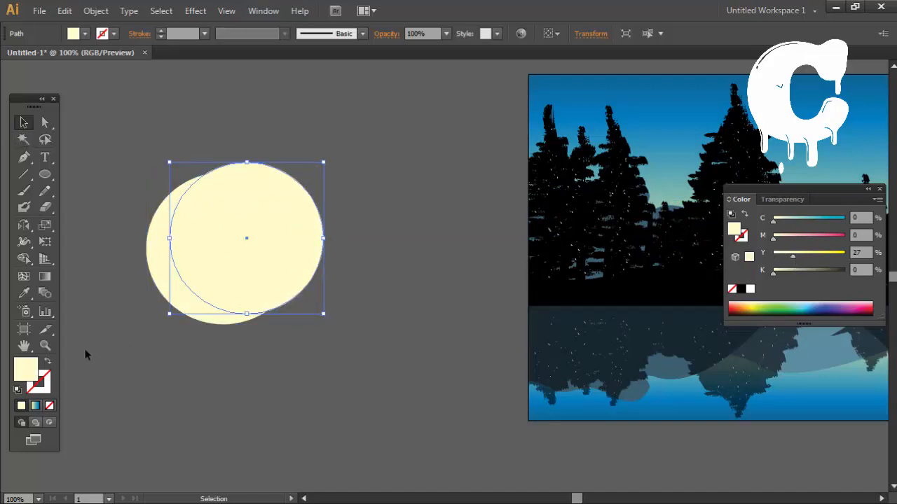
Step: Try the sky gradient on the copied circle, and replace it with a dark slate fill with K at 39%
key("i")
left_click(388, 359)
left_click_drag(428, 352, 231, 419)
left_click(616, 183)
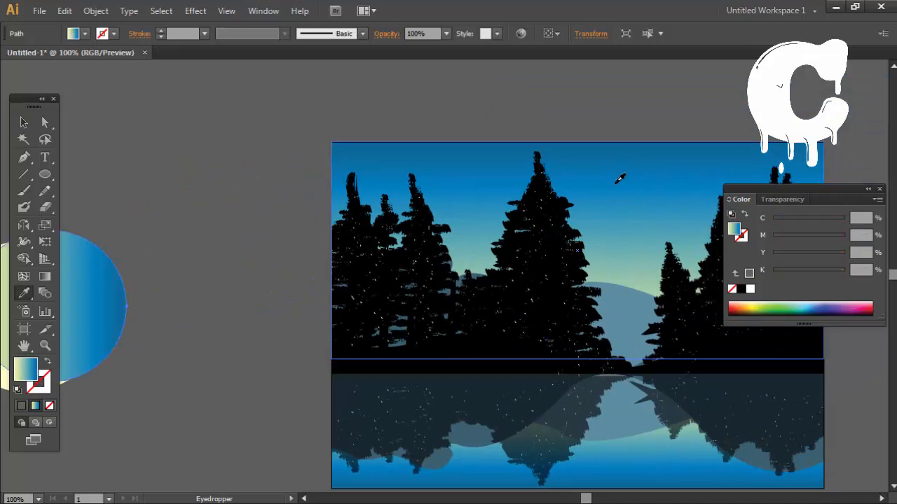
left_click_drag(213, 241, 346, 214)
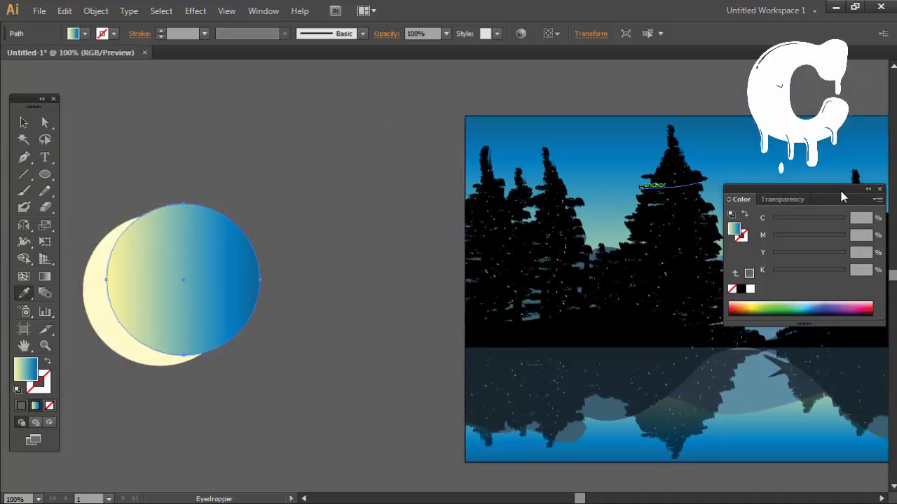
left_click(791, 312)
left_click_drag(831, 274, 801, 274)
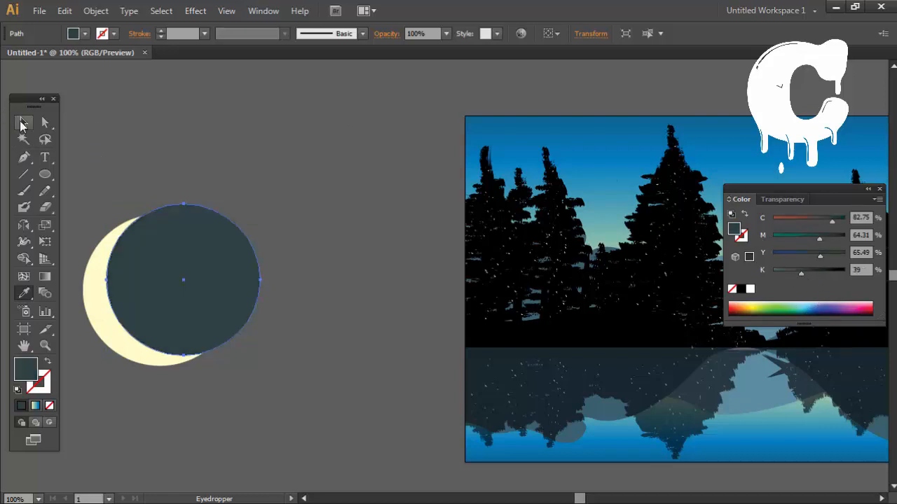
Step: Swap the copied circle's fill and stroke, try to combine it with the pale yellow circle, and undo that combination
left_click(23, 124)
left_click_drag(279, 101, 130, 374)
mouse_move(285, 321)
left_mouse_down()
mouse_move(321, 310)
mouse_move(256, 281)
mouse_move(330, 286)
left_mouse_up()
left_click(321, 310)
left_click(267, 280)
left_click(47, 361)
right_click(297, 266)
left_click(371, 396)
left_click(357, 351)
key("ctrl+z")
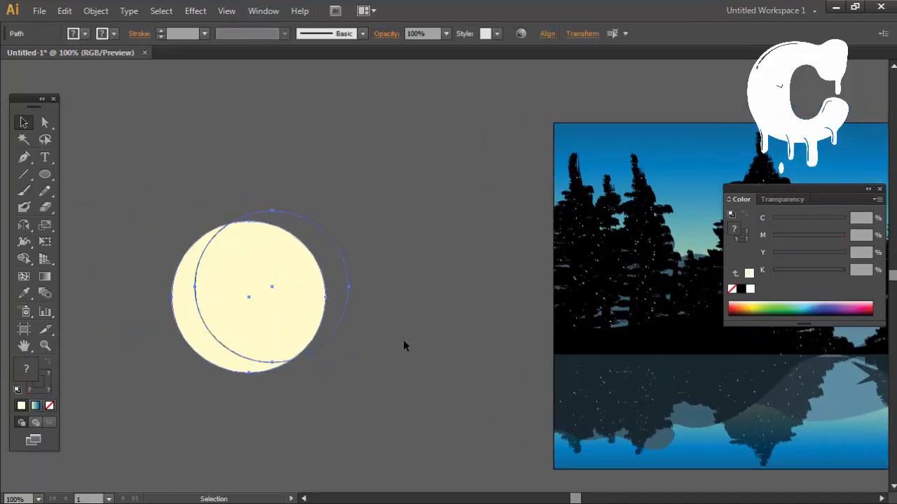
Step: Shrink the outlined circle from its upper-right corner so it fits within the pale yellow circle's right edge
left_click(403, 341)
left_click(344, 291)
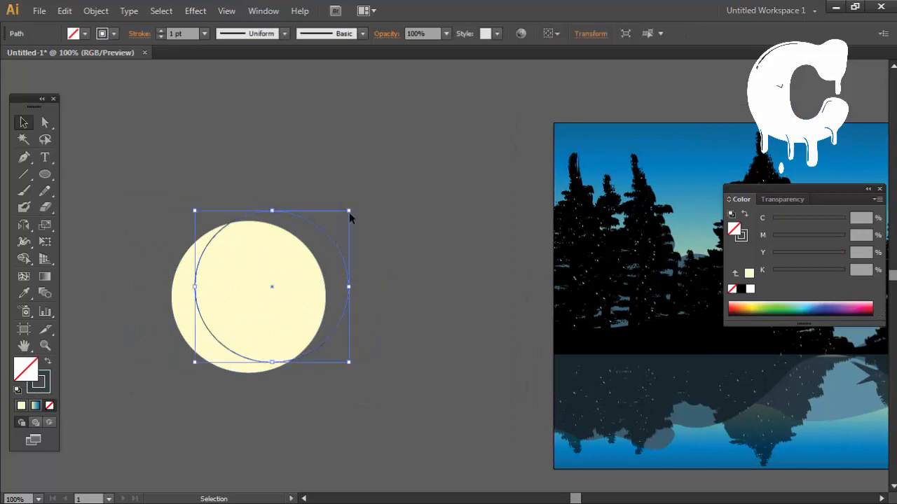
left_click_drag(349, 211, 324, 222)
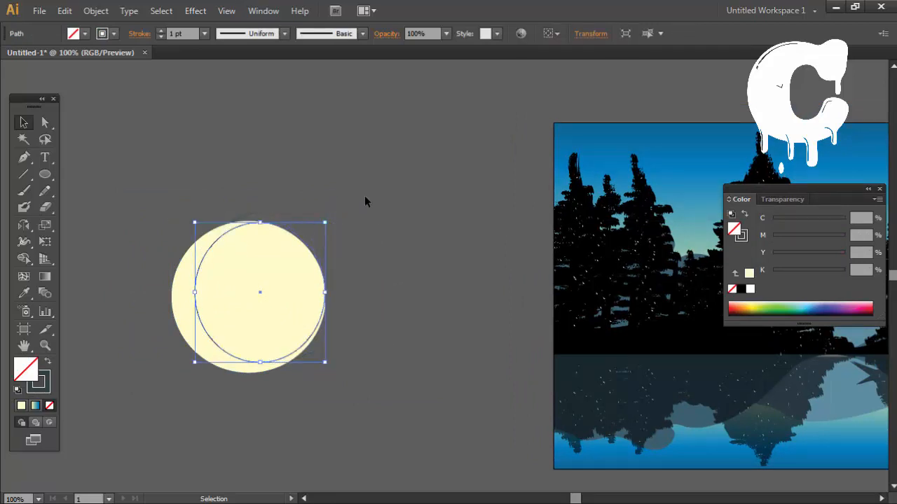
right_click(253, 255)
left_click(212, 259)
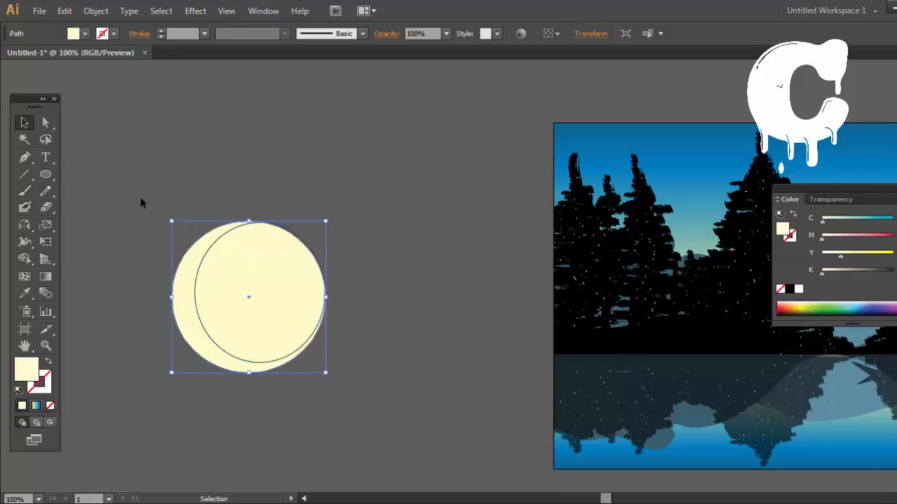
Step: Reduce the outlined circle's height to make it round, and nudge it slightly down and to the left
left_click_drag(140, 197, 362, 357)
left_click(363, 356)
left_click(273, 358)
left_click_drag(260, 362, 259, 353)
left_click(309, 359)
left_click(295, 342)
key("Down")
key("Down")
key("Left")
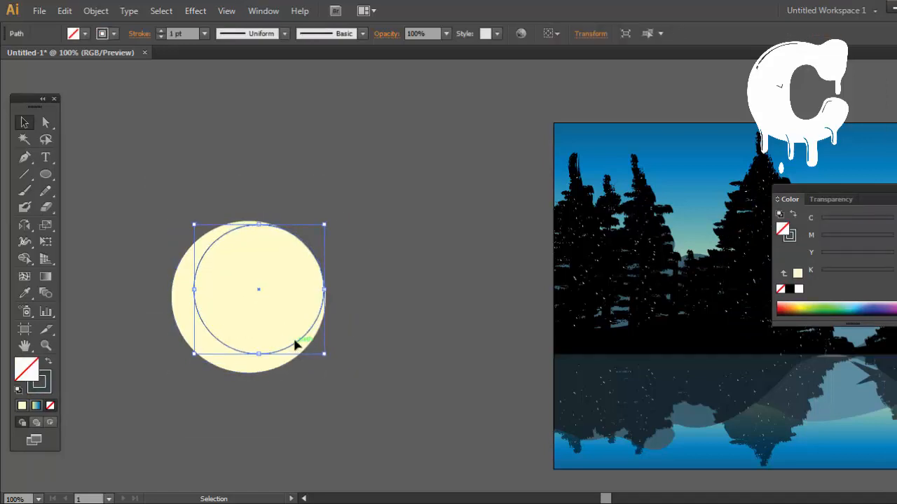
Step: Combine the two circles into a compound path to cut the smaller one out of the larger one
left_click(271, 348, "shift")
right_click(271, 348)
left_click(351, 335)
left_click(398, 299)
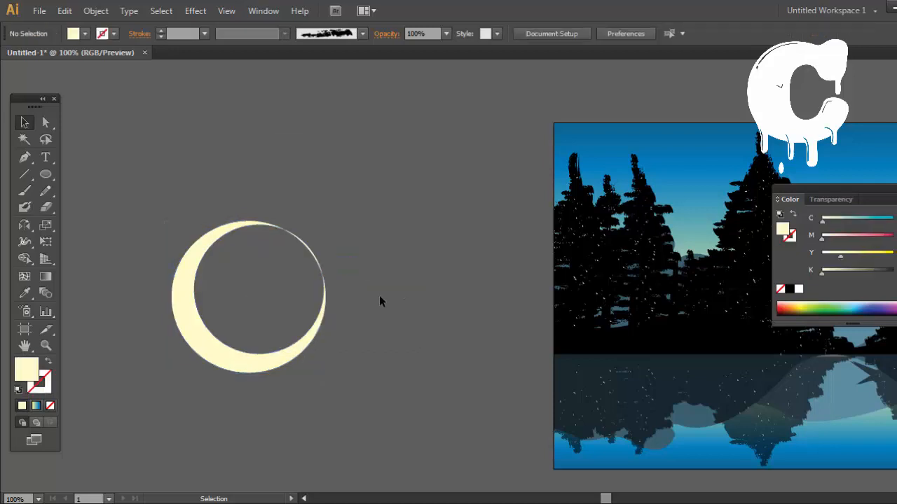
Step: Undo the compound path, reselect both circles and repeat the cutout
key("ctrl+z")
left_click(325, 302)
left_click_drag(357, 183, 201, 424)
right_click(217, 304)
left_click(284, 232)
left_click(379, 262)
key("space")
left_click_drag(379, 262, 386, 286)
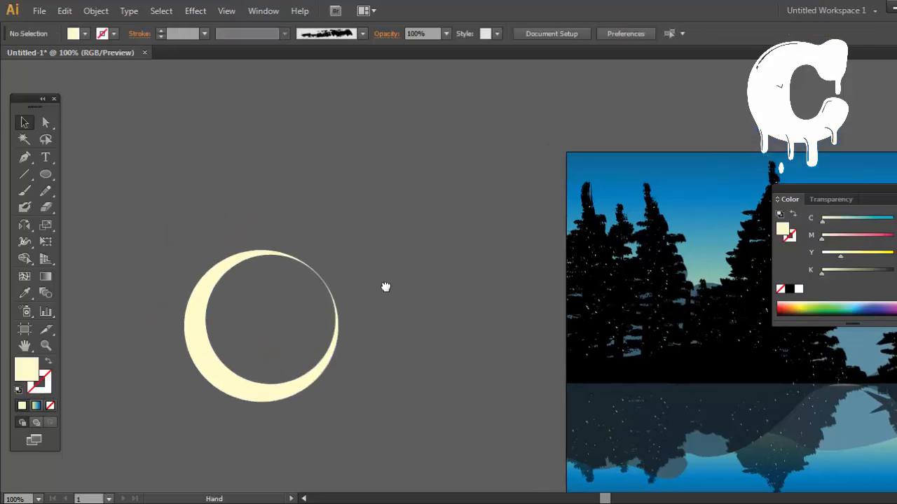
Step: Undo the repeated cutout, nudge the inner circle up slightly and try a clipping mask on both circles
key("ctrl+z")
left_click(334, 300)
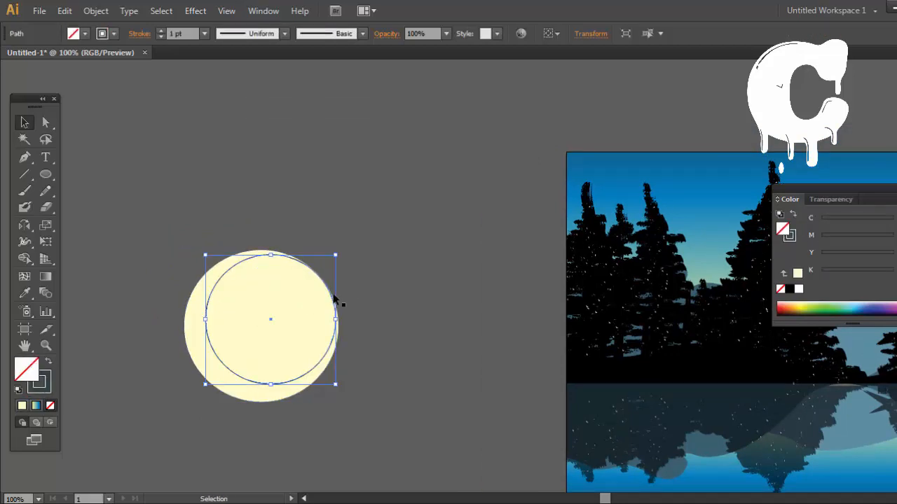
left_click(272, 392, "shift")
right_click(319, 352)
left_click(392, 252)
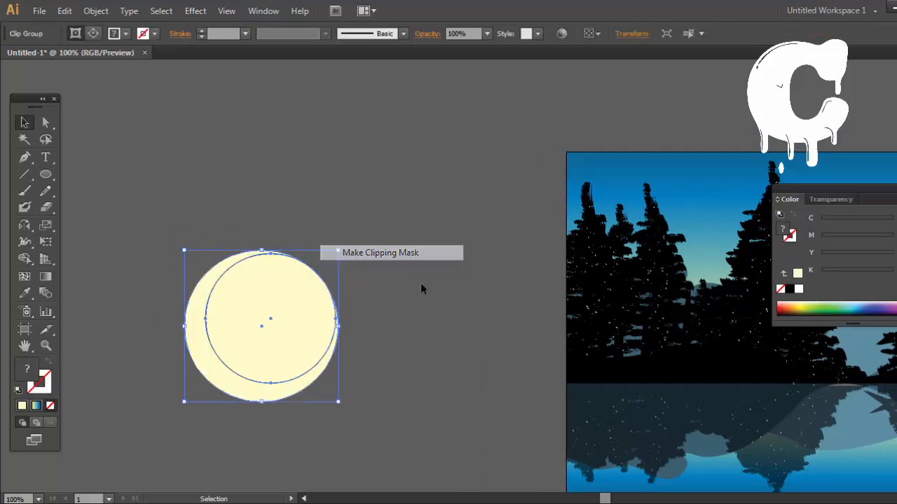
left_click(431, 292)
Step: Replace the clipping mask attempt with a compound path of the two circles
left_click(307, 297)
right_click(306, 297)
left_click(399, 426)
left_click(419, 369)
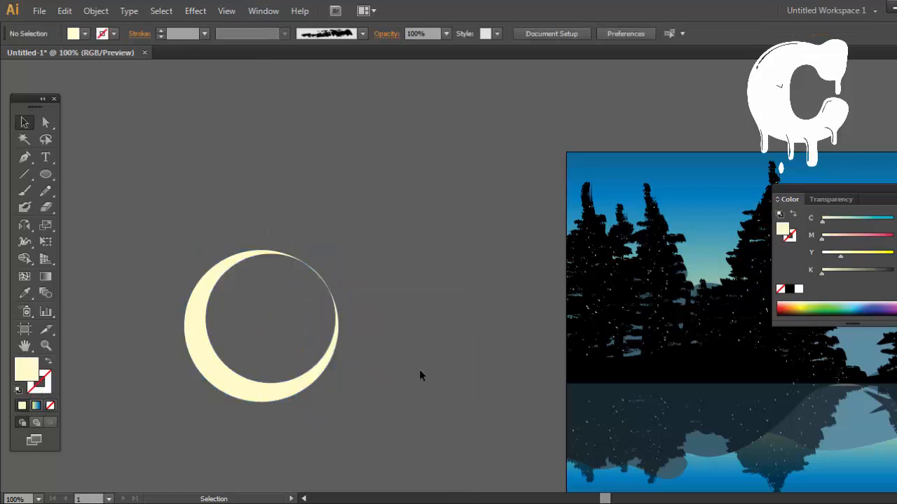
Step: Select the cutout's inner circle path for anchor-point editing along its thin right side
left_click_drag(419, 369, 343, 385)
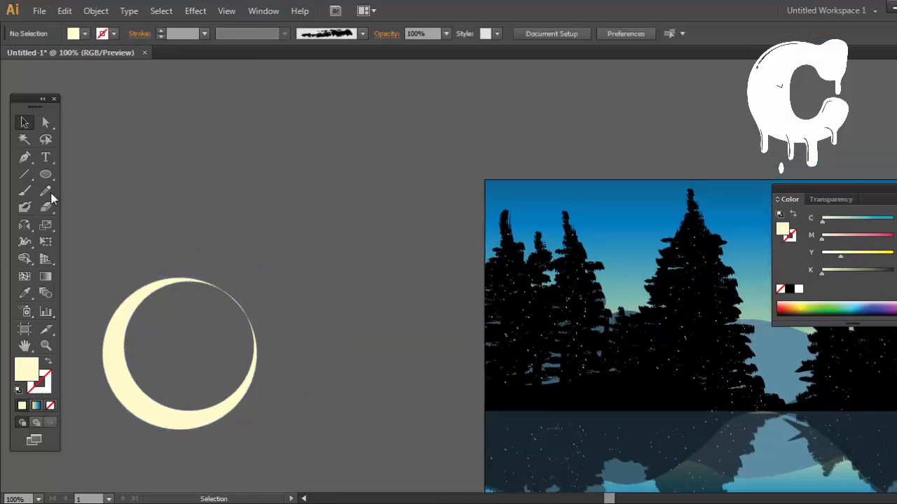
left_click(250, 319)
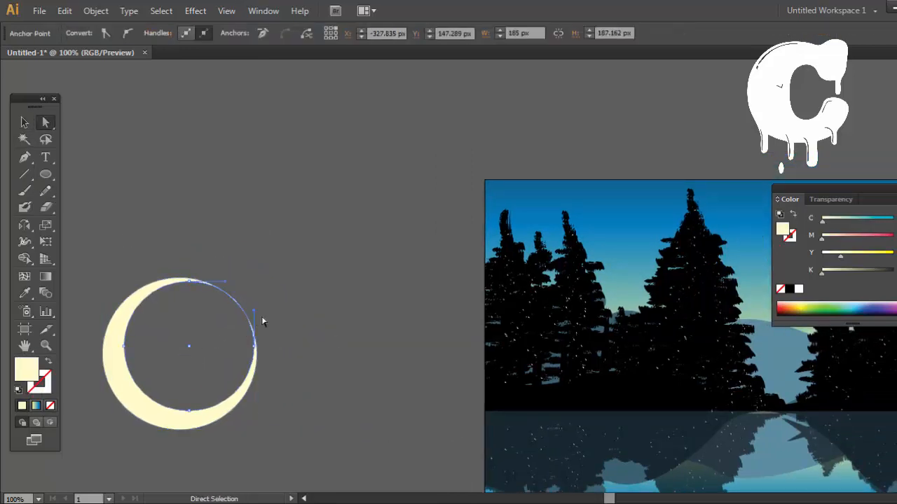
left_click_drag(254, 346, 359, 270)
key("space")
left_click(24, 122)
key("space")
left_click_drag(286, 249, 325, 248)
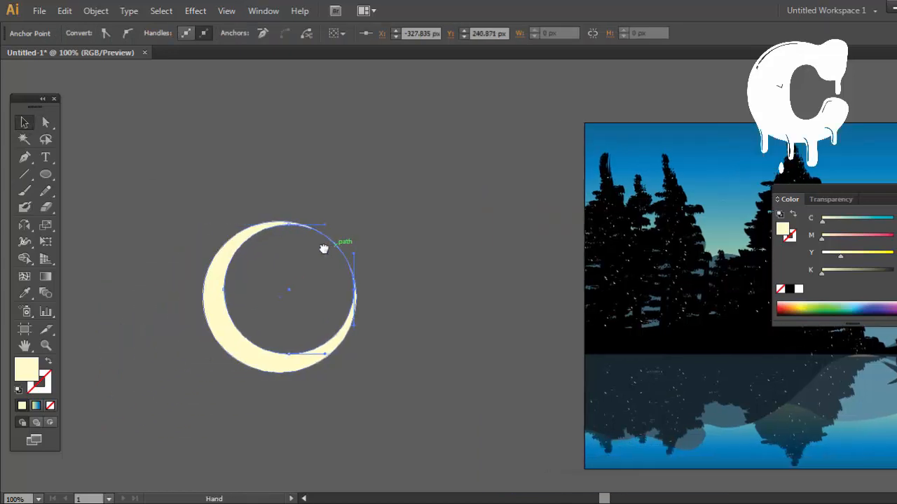
Step: Delete the ring-shaped crescent from the canvas beside the artboard
left_click(449, 146)
left_click_drag(448, 146, 211, 373)
left_click(321, 157)
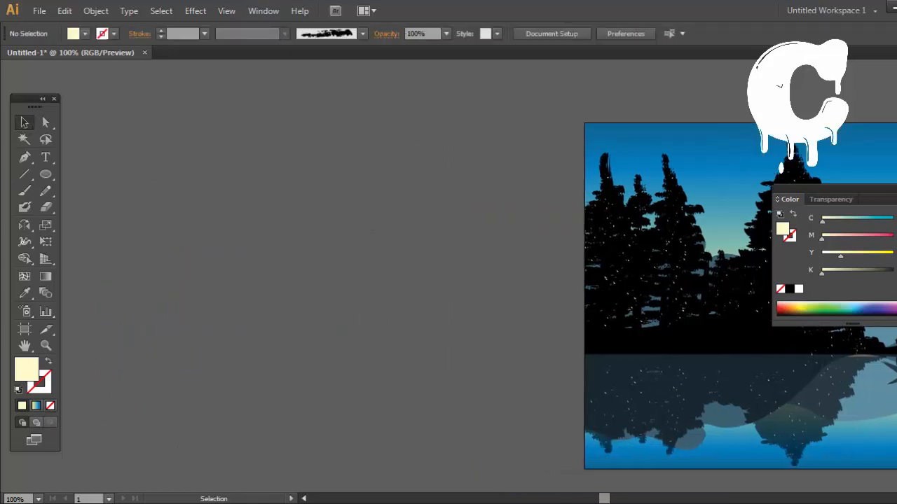
Step: Try to draw a crescent freehand with the Pen tool on the empty canvas, and undo its curved segment
left_click(352, 244)
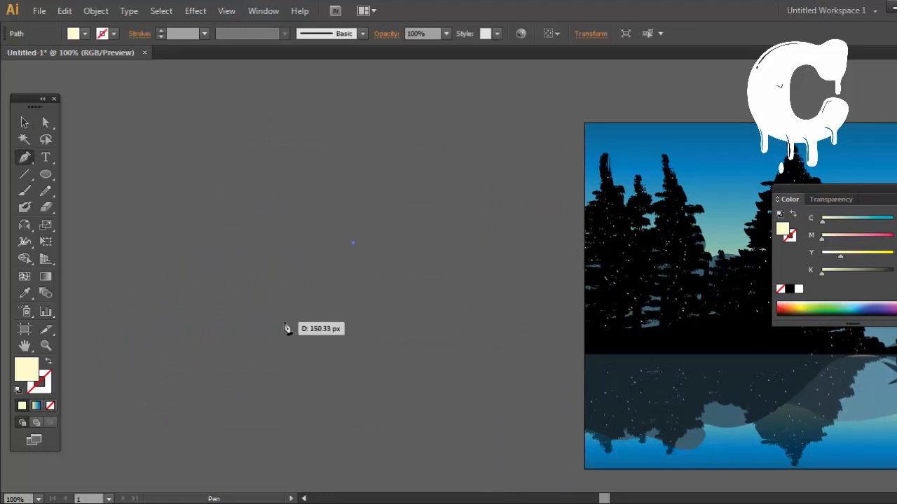
left_click_drag(275, 373, 260, 408)
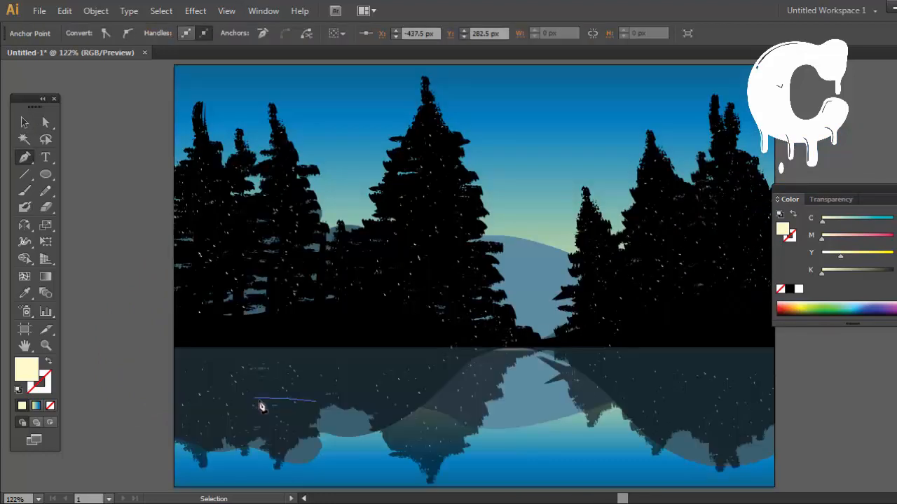
left_click(152, 358)
left_click_drag(108, 348, 126, 349)
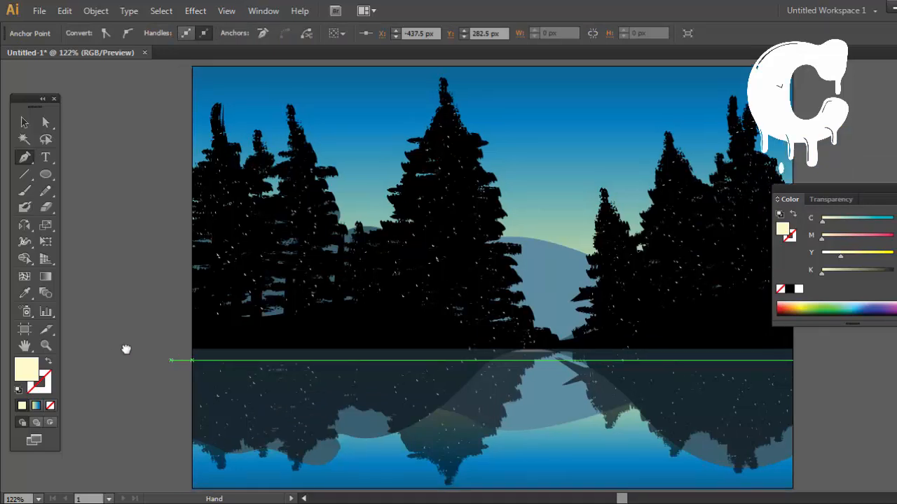
left_click_drag(387, 325, 430, 324)
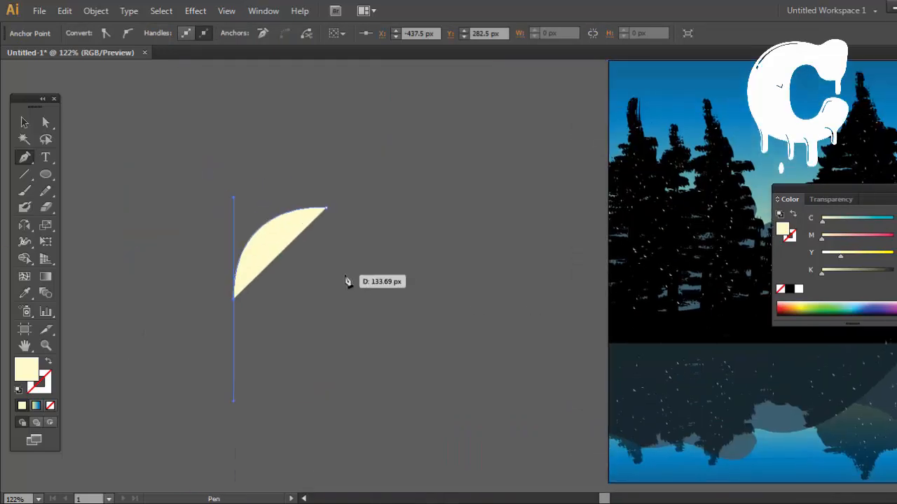
key("ctrl+z")
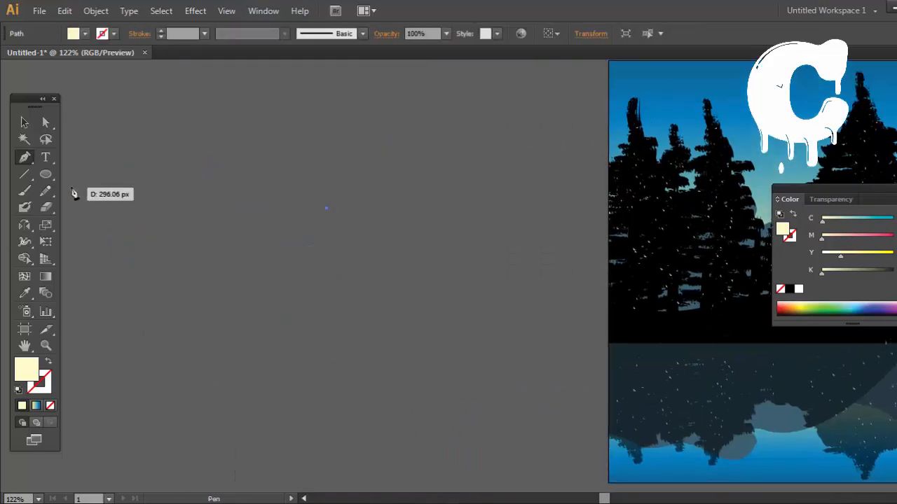
Step: Draw a large pale yellow circle on the empty canvas beside the artboard and deselect it
left_click(46, 175)
left_click_drag(201, 202, 434, 430)
left_click(24, 122)
left_click(176, 164)
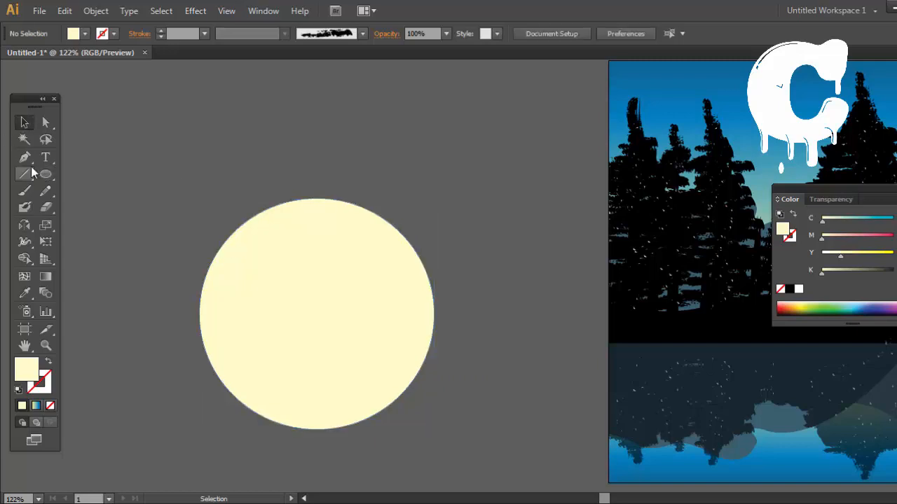
Step: Draw the crescent's inner curve over the circle with the Pen tool, from its lower-right edge around the left to the top
left_click(25, 157)
left_click(373, 414)
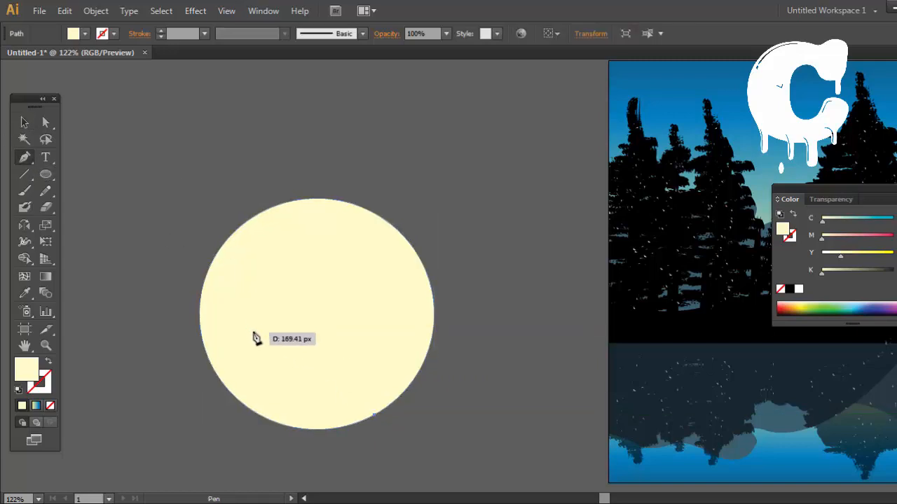
left_click_drag(258, 250, 243, 224)
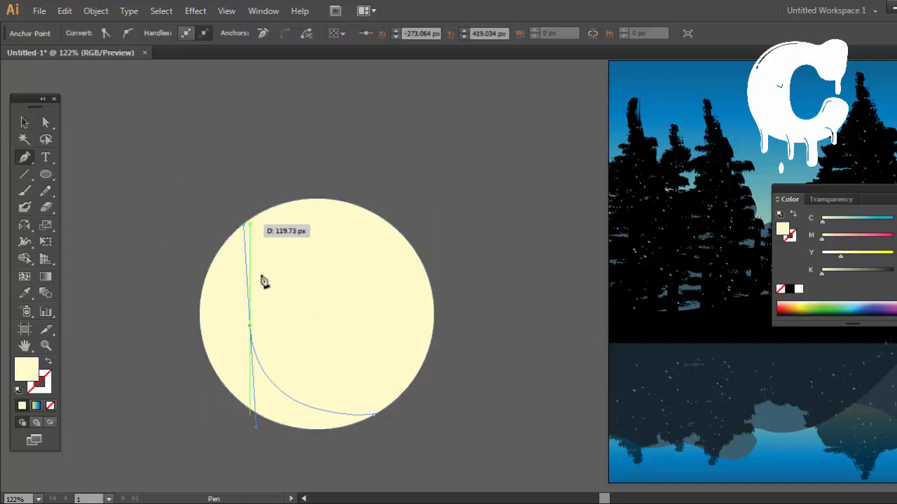
left_click(249, 326)
left_click_drag(384, 219, 418, 246)
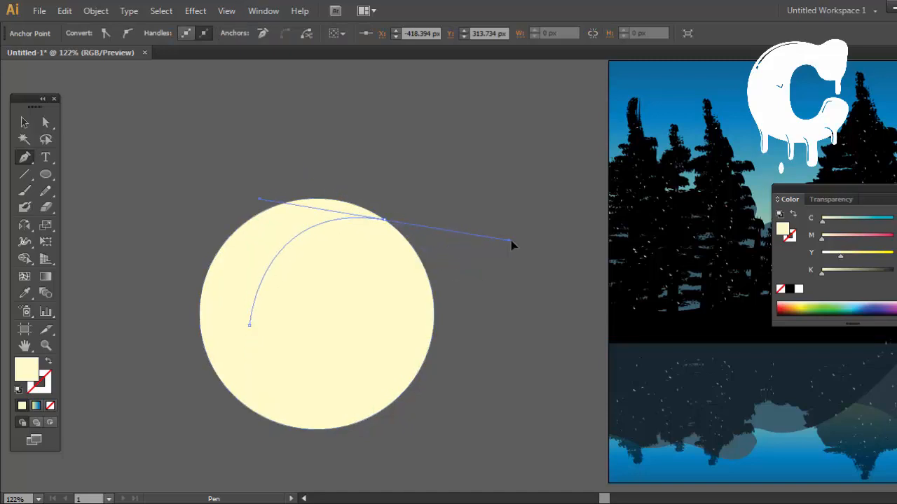
left_click_drag(530, 221, 532, 225)
key("ctrl+z")
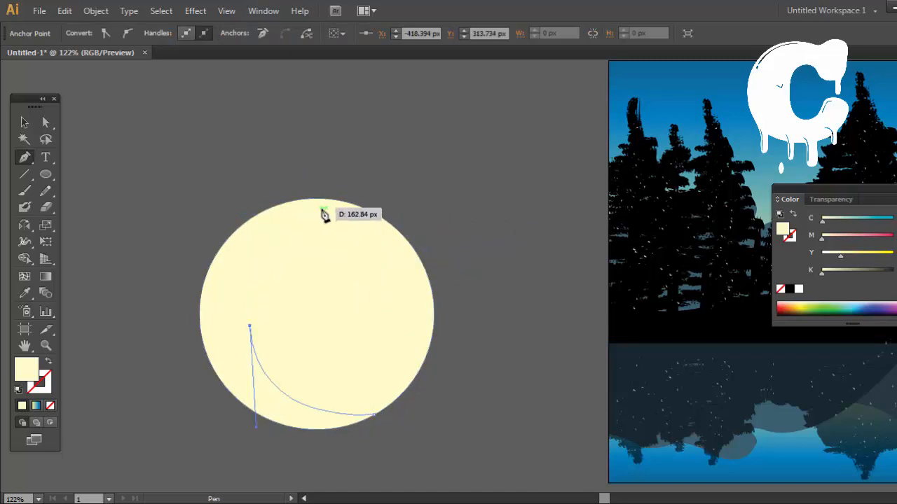
left_click_drag(322, 209, 397, 188)
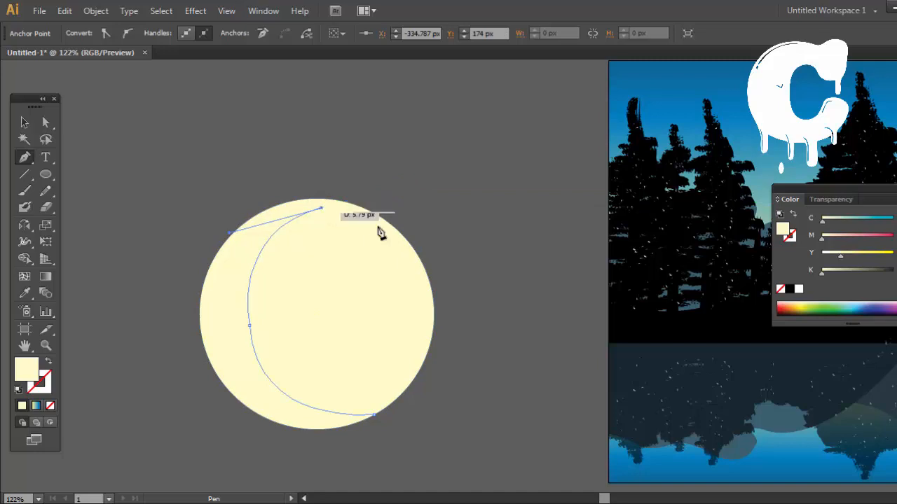
Step: Continue the Pen path to the circle's upper-right edge, trace the outer left edge and close the crescent at its lower tip
left_click_drag(405, 236, 471, 279)
key("ctrl+z")
left_click(405, 237)
left_click_drag(269, 272, 232, 362)
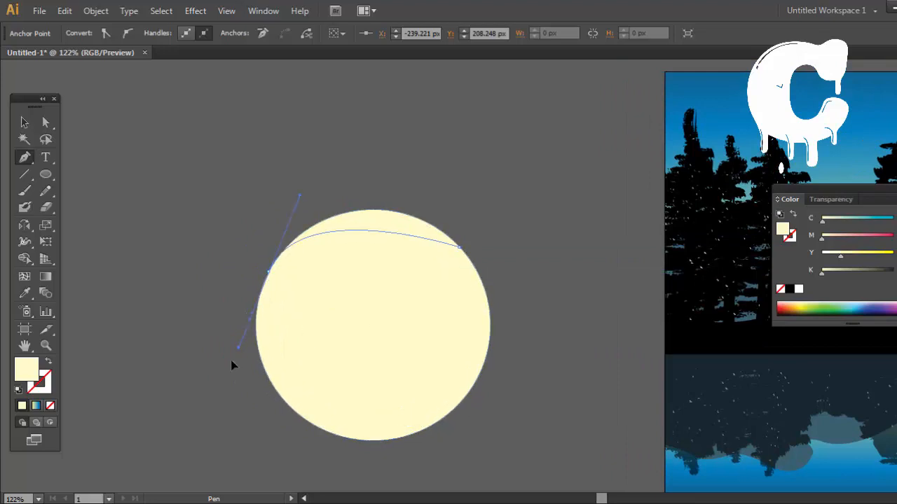
left_click(269, 272)
left_click_drag(294, 410, 349, 430)
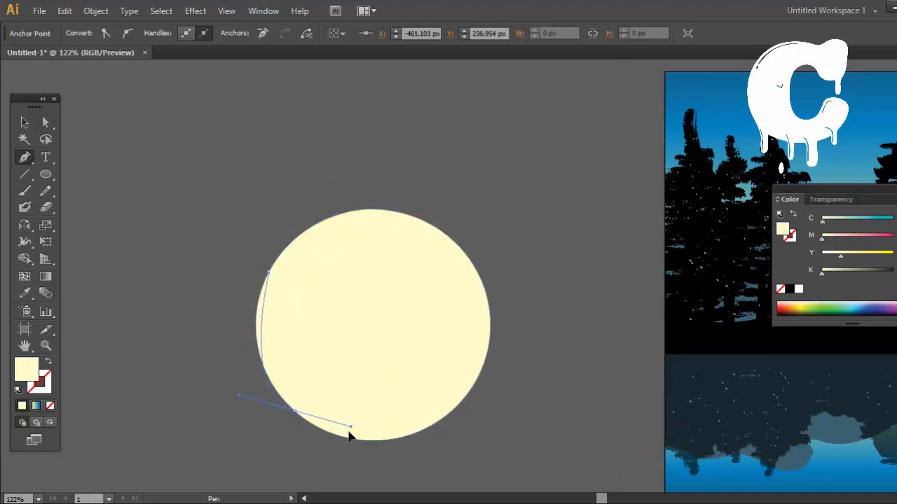
left_click(295, 412)
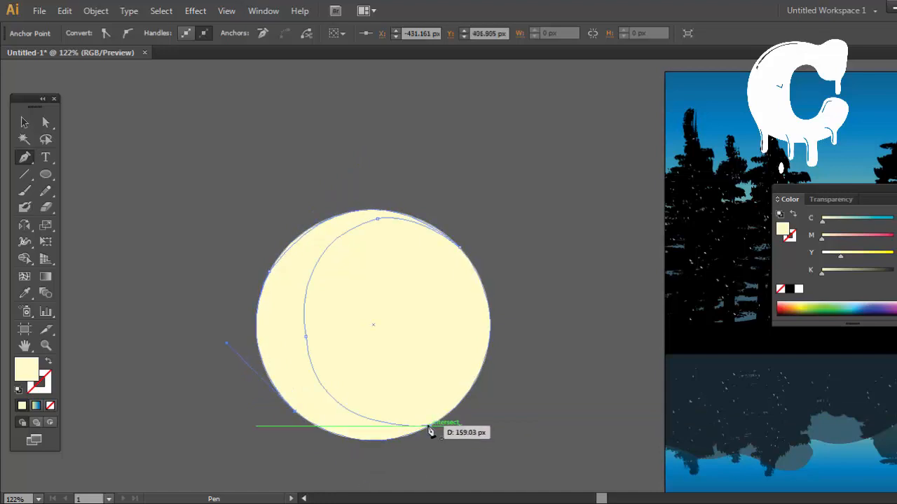
left_click_drag(430, 426, 510, 391)
Step: Move the crescent off to the left of the guide circle and delete the circle
key("v")
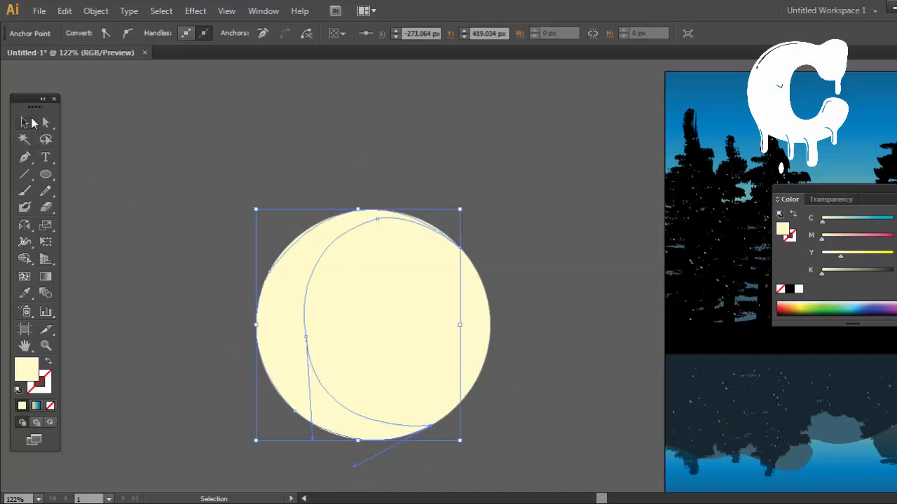
left_click_drag(301, 269, 184, 276)
left_click(417, 312)
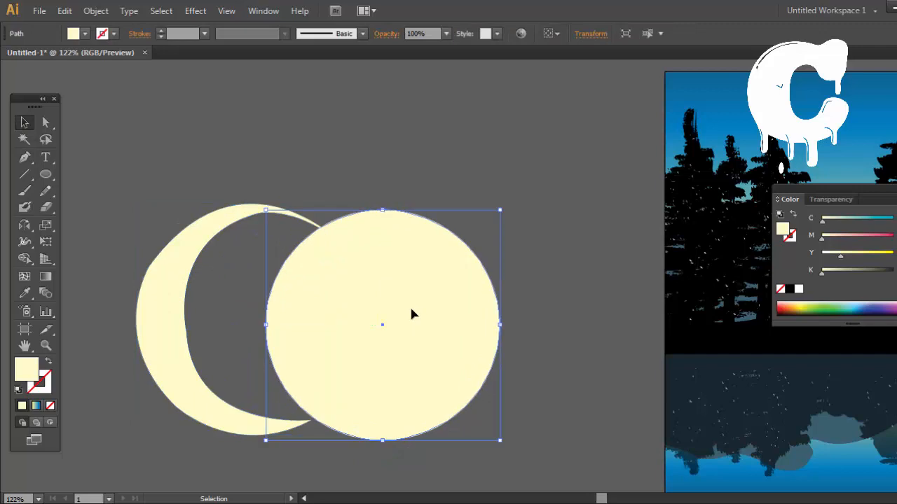
key("Delete")
Step: Select the crescent and smooth its upper-left outer edge with the Smooth tool
scroll(321, 315, "left", 4)
left_click(320, 315)
double_click(45, 191)
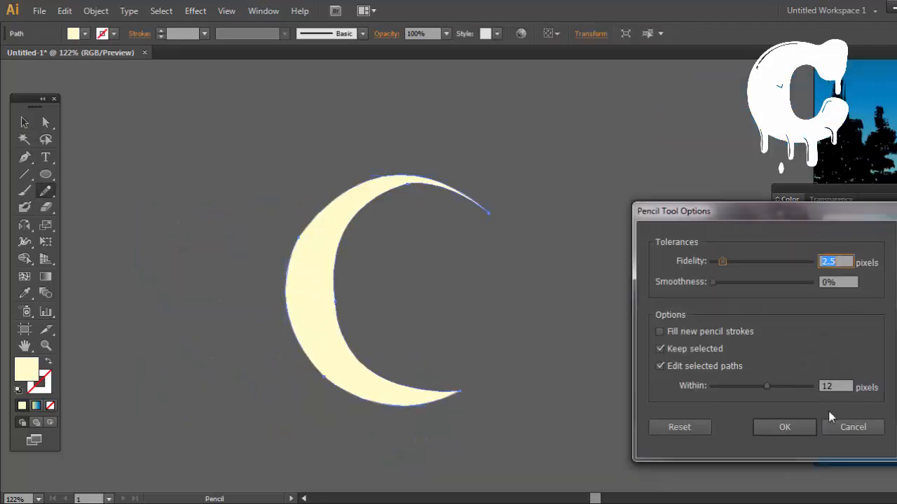
left_click(831, 419)
mouse_move(44, 191)
left_mouse_down()
mouse_move(73, 187)
mouse_move(110, 206)
left_mouse_up()
left_click_drag(299, 255, 309, 238)
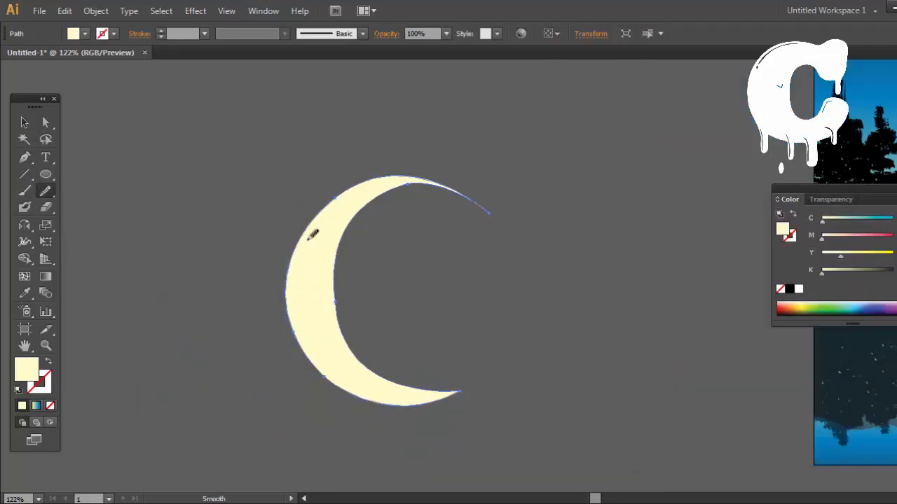
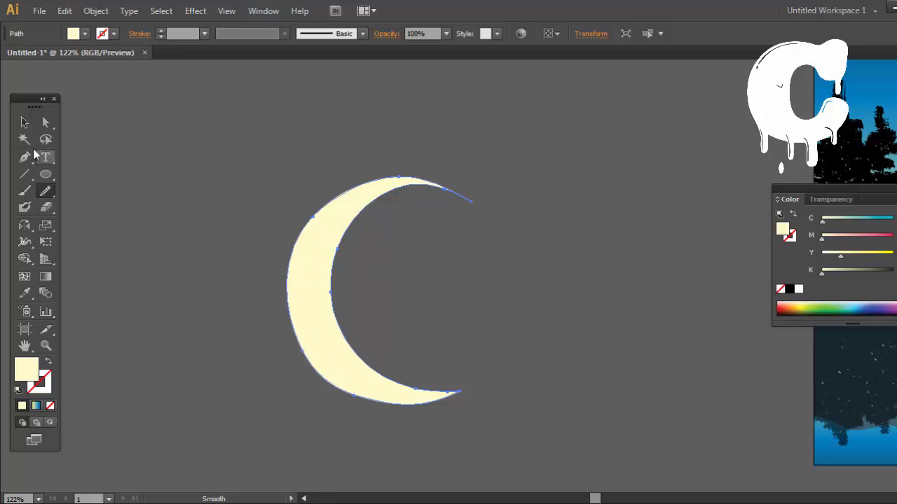
Step: Flip the crescent vertically so its long tip points lower right, and rotate it slightly counterclockwise
left_click(24, 123)
left_click(621, 286)
left_click_drag(621, 286, 526, 311)
left_click(293, 211)
left_click_drag(283, 203, 301, 471)
left_click_drag(503, 417, 538, 186)
left_click_drag(319, 239, 336, 395)
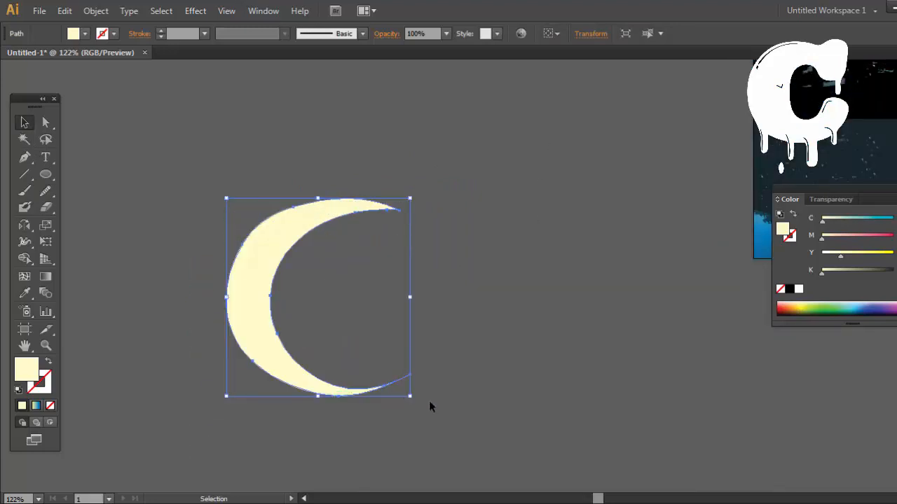
left_click_drag(418, 398, 518, 407)
left_click(472, 383)
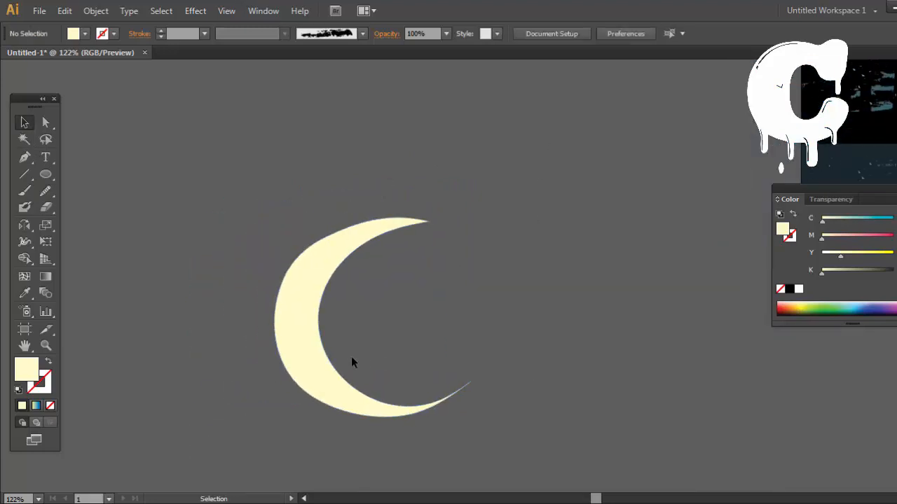
Step: Move the crescent into the sky beside the tall central fir and scale it down to a small moon
left_click_drag(315, 348, 518, 233)
left_click_drag(450, 381, 403, 428)
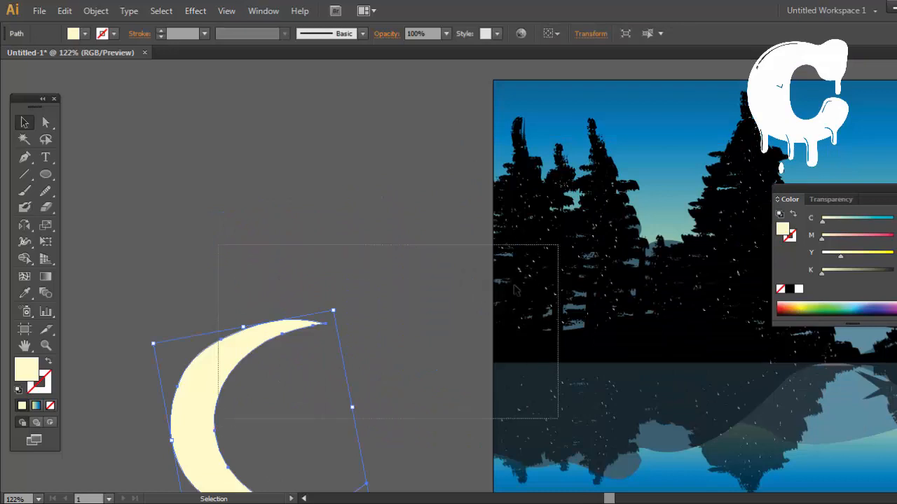
left_click(186, 380)
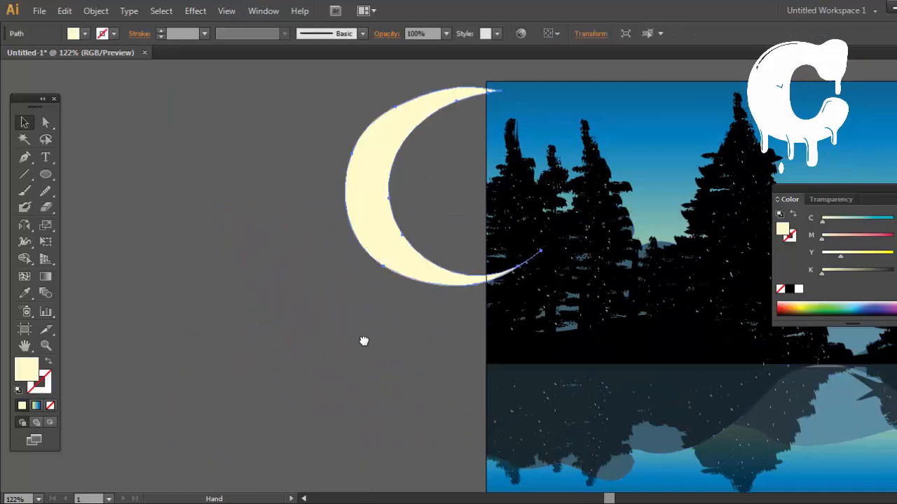
left_click_drag(363, 342, 146, 388)
left_click_drag(167, 235, 579, 228)
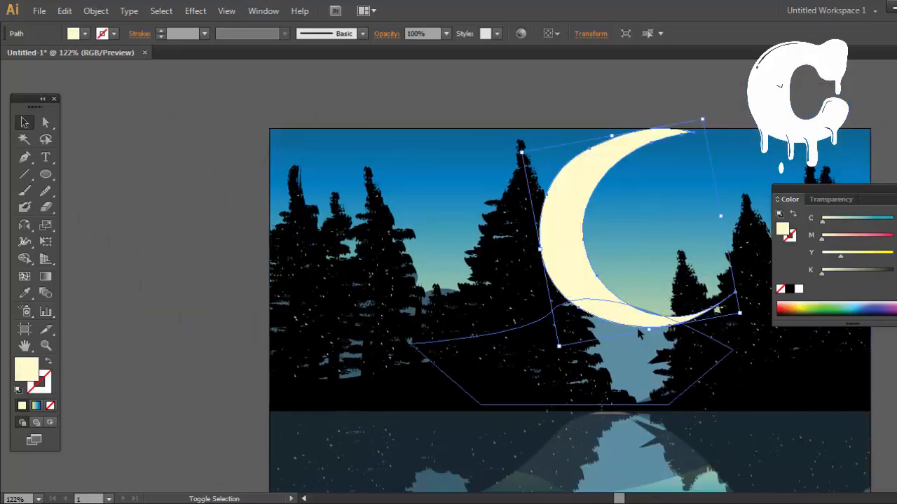
left_click_drag(647, 329, 609, 163)
left_click(655, 90)
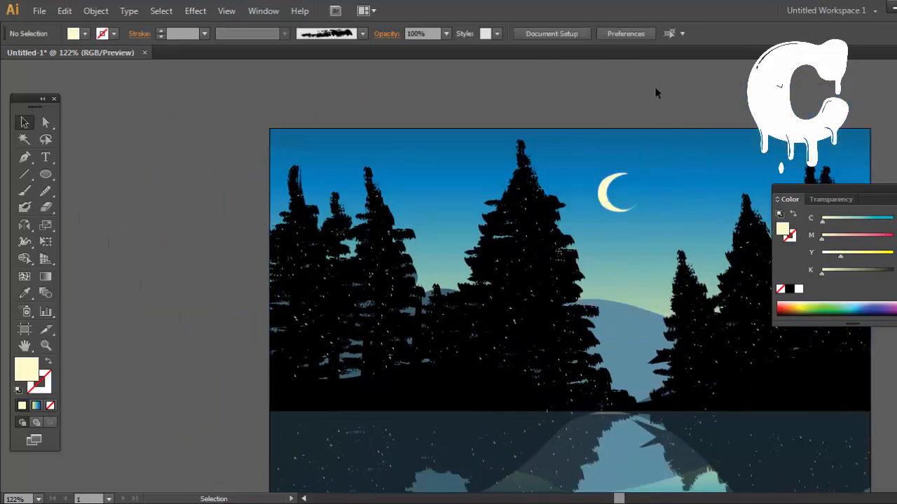
Step: Give the crescent moon a 1 pt light blue stroke and deselect it
left_click_drag(692, 188, 582, 129)
left_click(495, 130)
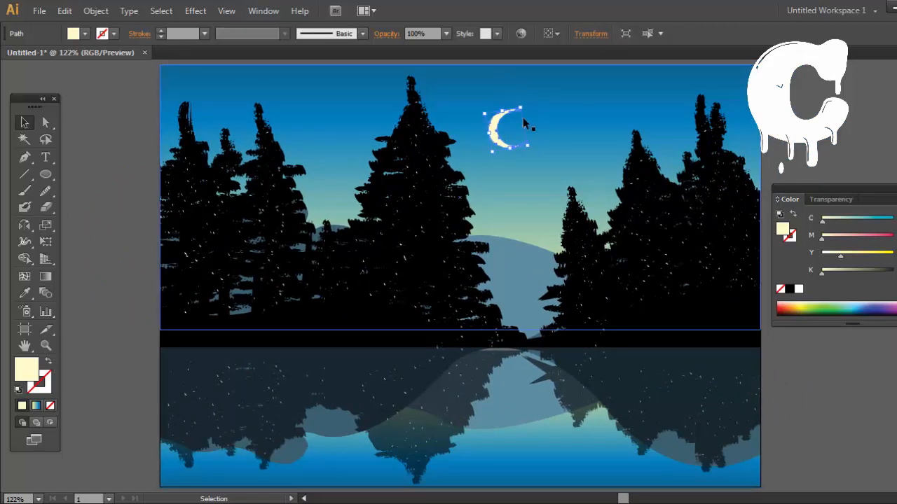
left_click(44, 384)
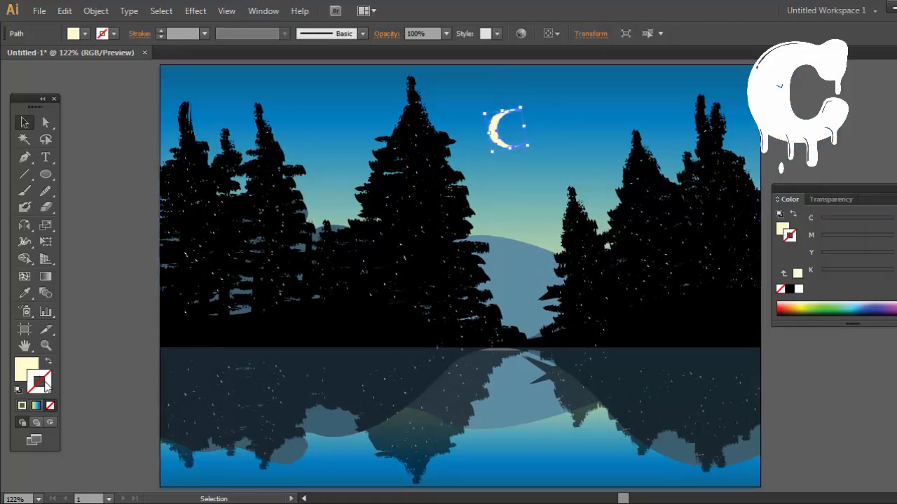
left_click(852, 305)
left_click_drag(822, 238, 893, 239)
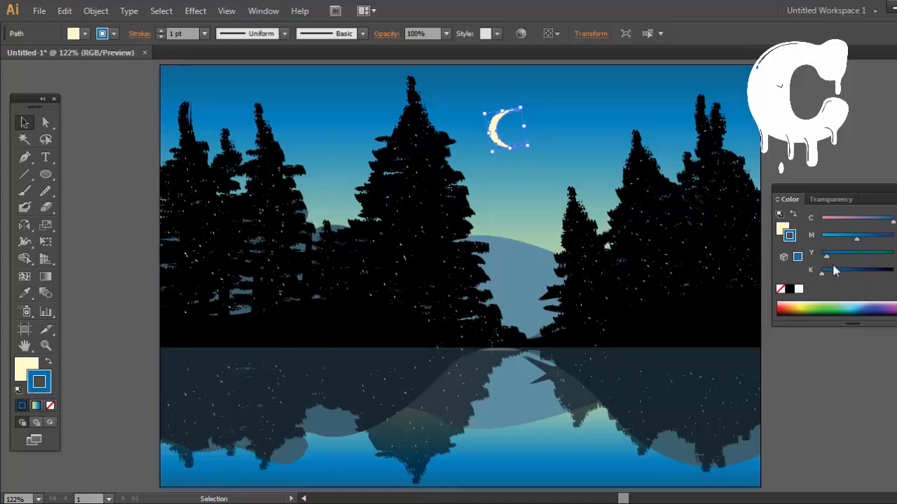
left_click_drag(832, 240, 829, 240)
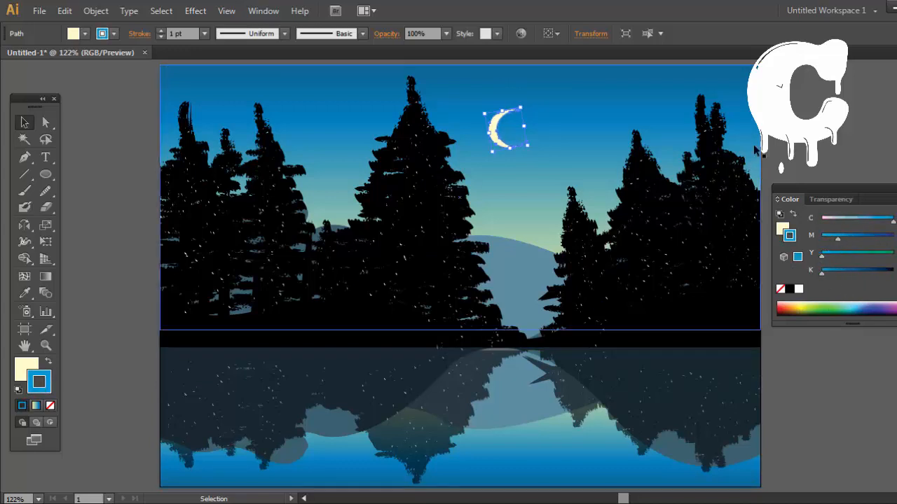
left_click(821, 139)
left_click_drag(836, 146, 777, 144)
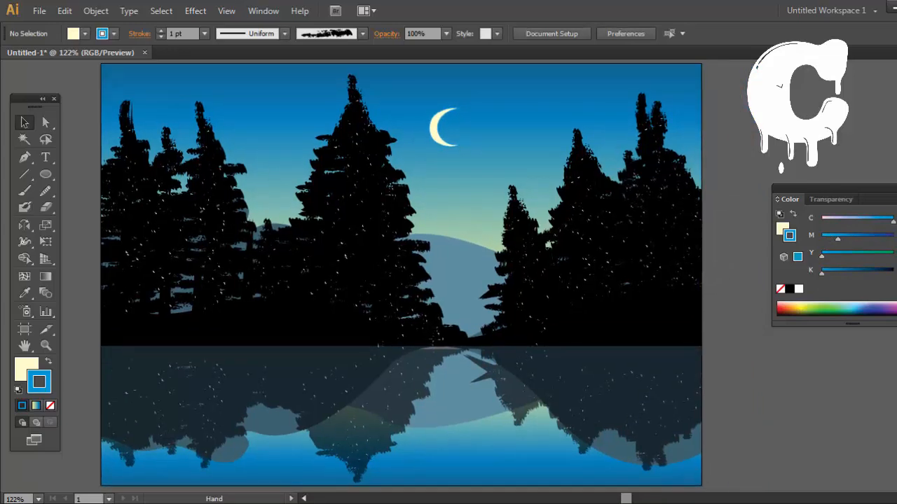
left_click_drag(769, 400, 775, 391)
left_click_drag(695, 378, 785, 389)
left_click(834, 456)
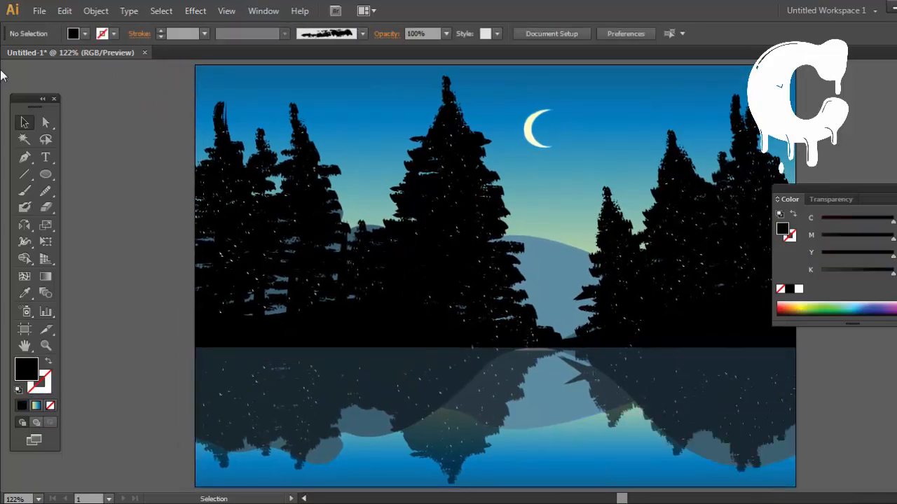
left_click(25, 158)
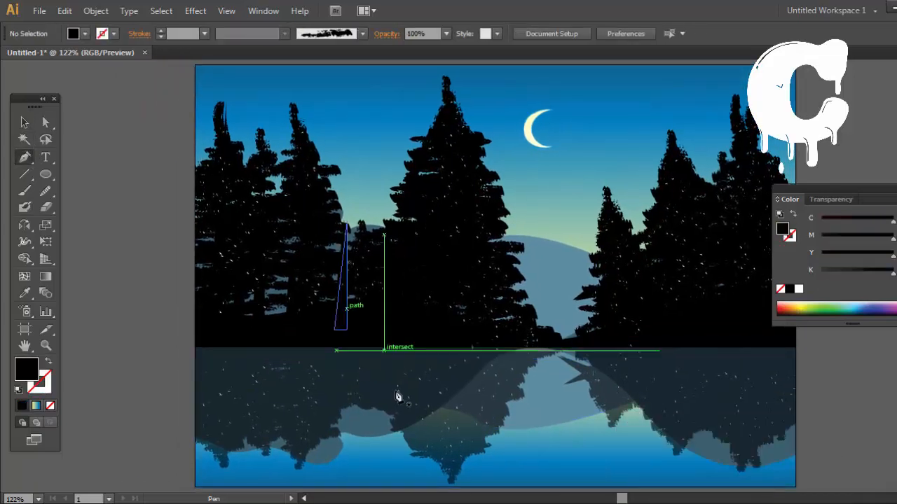
left_click(626, 382)
left_click(532, 384)
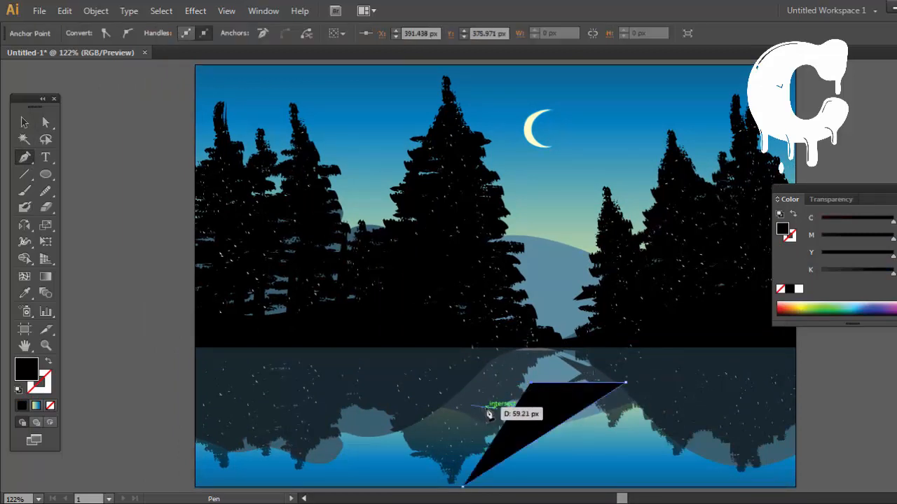
key("ctrl")
key("ctrl+z")
key("ctrl+z")
key("ctrl+z")
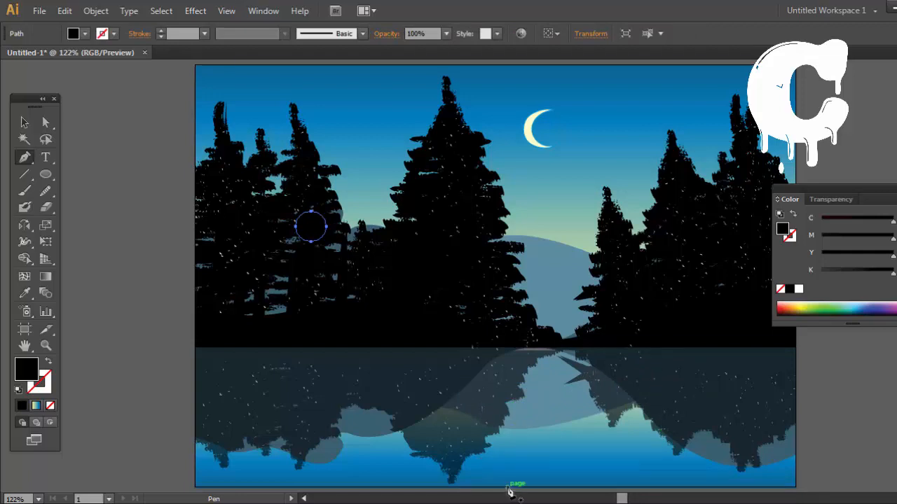
left_click(654, 385)
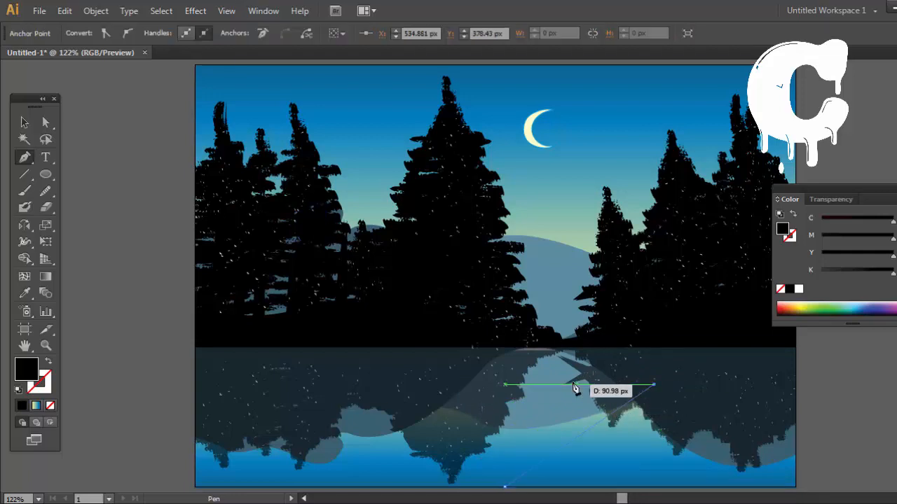
left_click(572, 384)
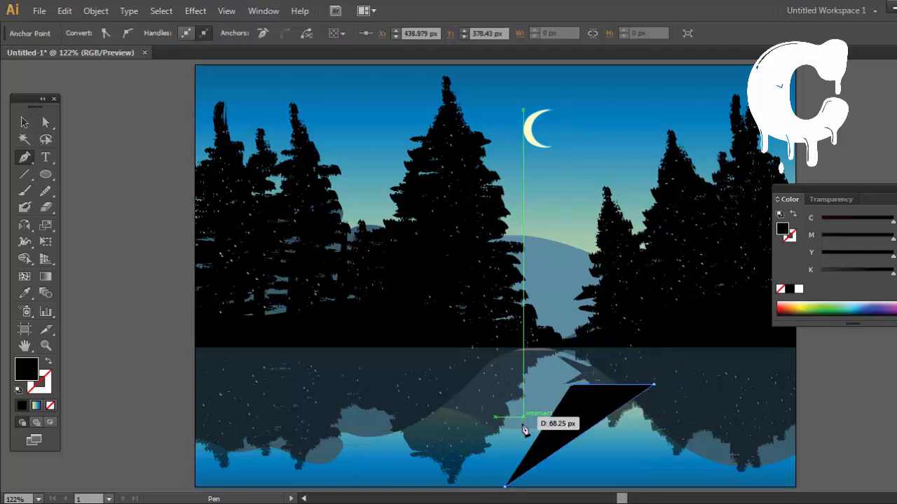
key("ctrl+z")
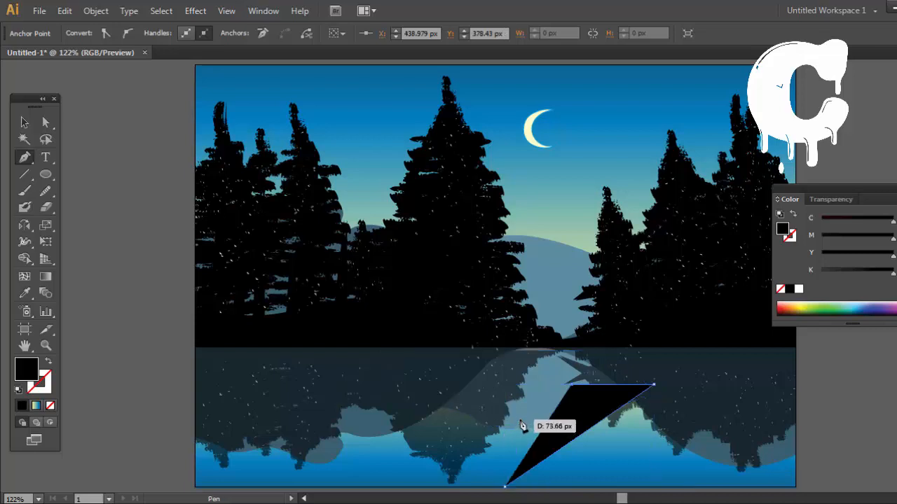
key("ctrl+z")
key("ctrl+z")
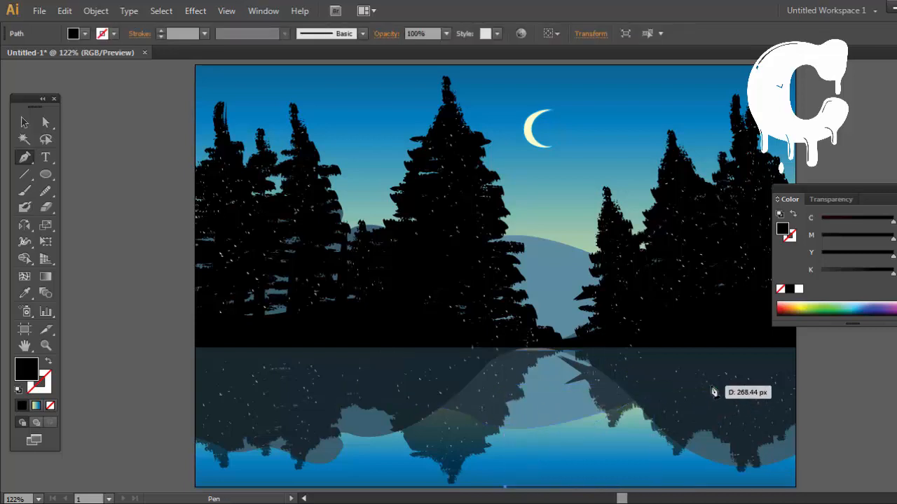
Step: Draw the dock's upper outline over the water with the Pen tool: a flat far end, a diagonal edge and a side arm extending left
left_click(715, 377)
left_click(626, 377)
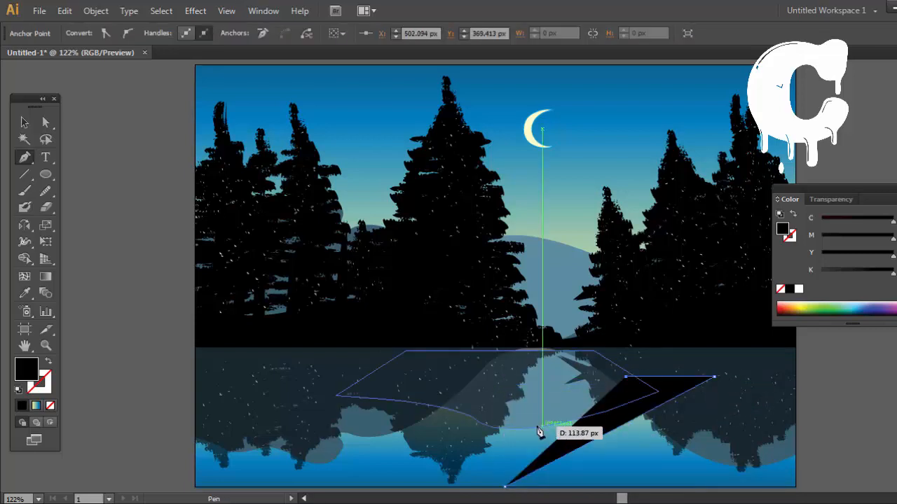
left_click(571, 406)
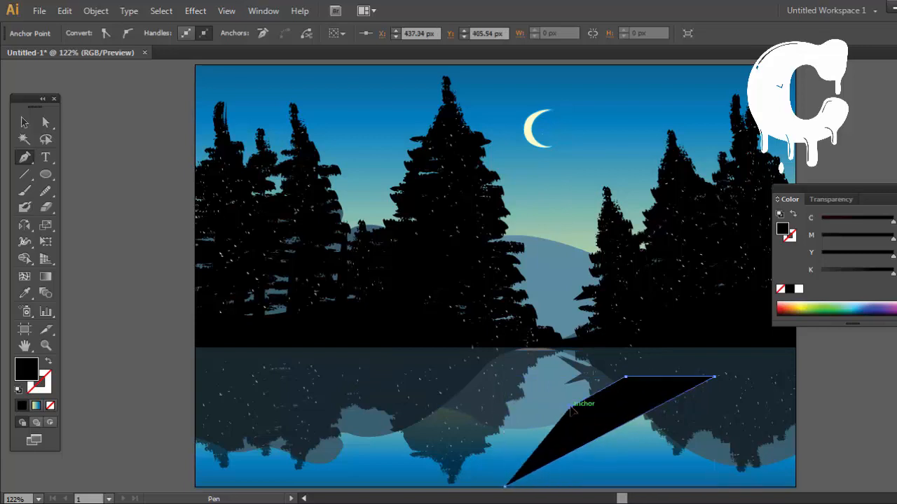
key("ctrl+z")
left_click(567, 404)
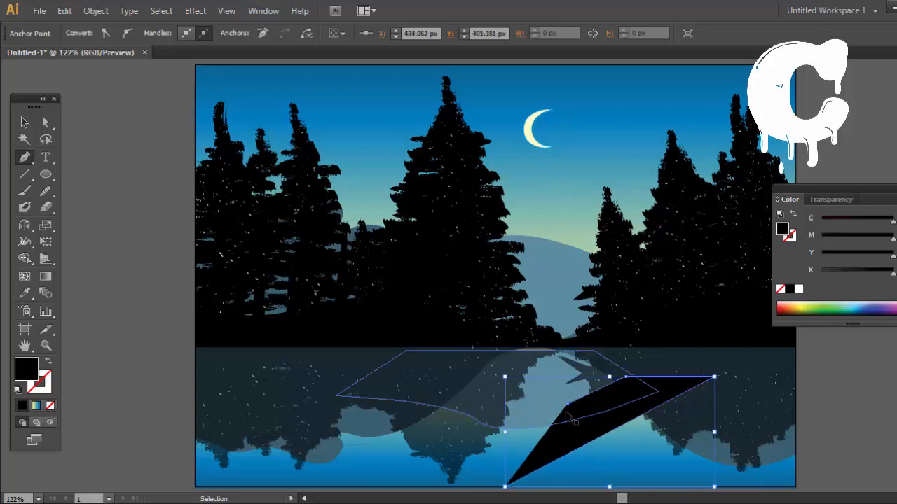
left_click_drag(569, 406, 468, 410)
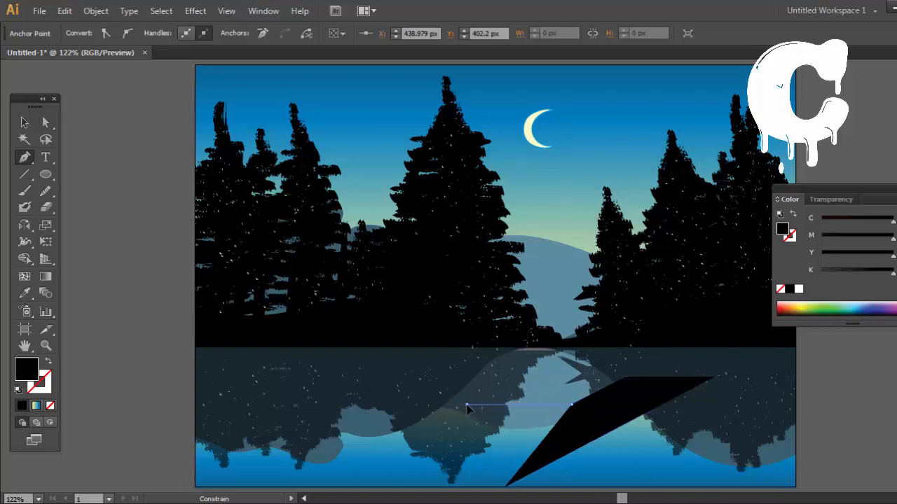
left_click(424, 426)
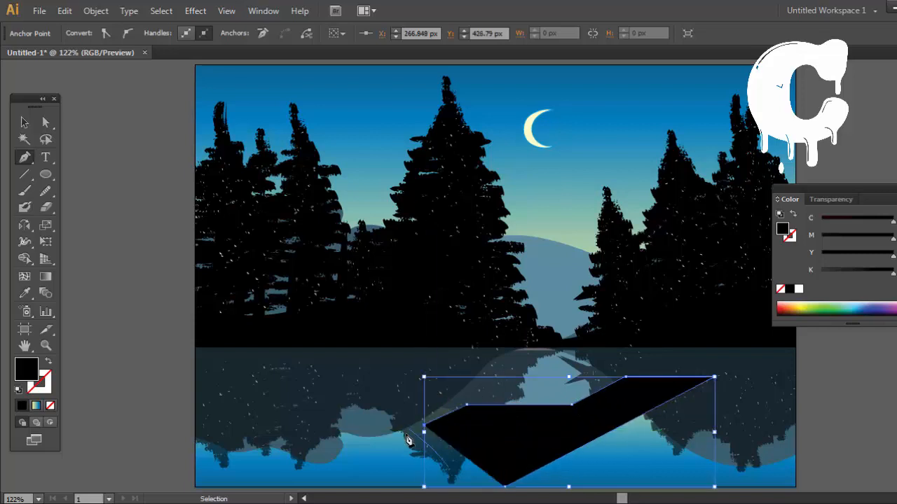
key("ctrl+z")
left_click(409, 432)
left_click(504, 485)
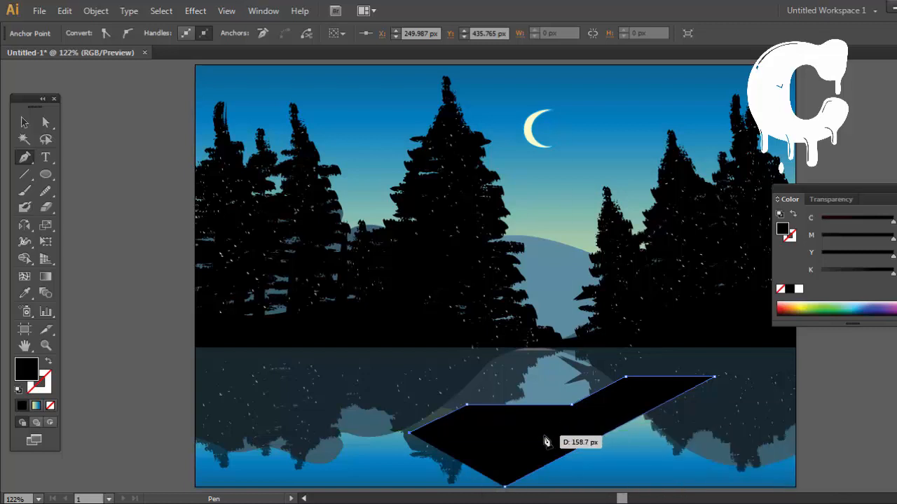
Step: Continue the dock outline under the side arm to an inner corner and diagonally down to the artboard's lower edge at Y 500 px
left_click(523, 433)
left_click(433, 489)
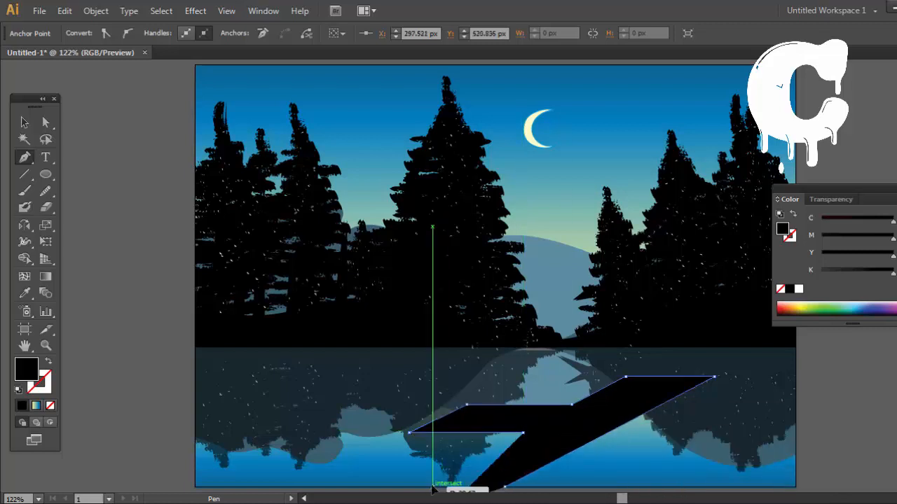
key("ctrl+z")
left_click(432, 486)
key("ctrl+z")
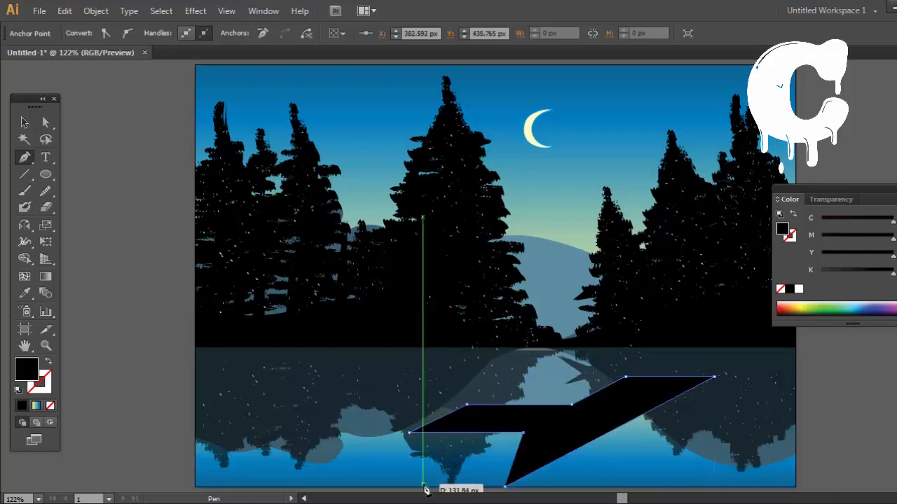
left_click(423, 489)
key("ctrl+z")
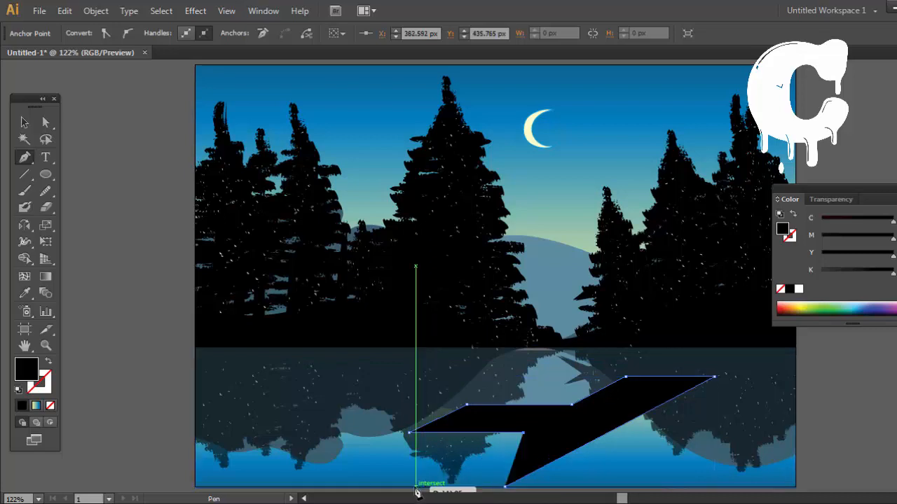
left_click(416, 488)
key("v")
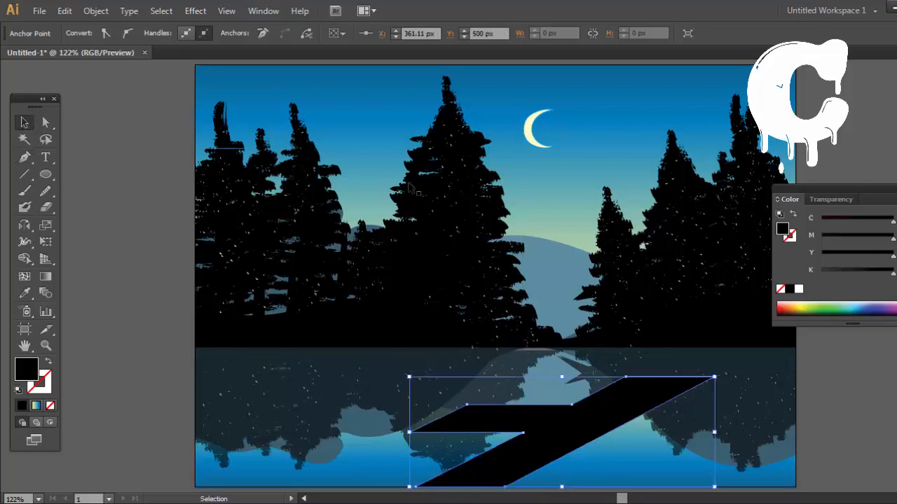
Step: Fill the dock shape with a golden orange
left_click_drag(331, 87, 203, 82)
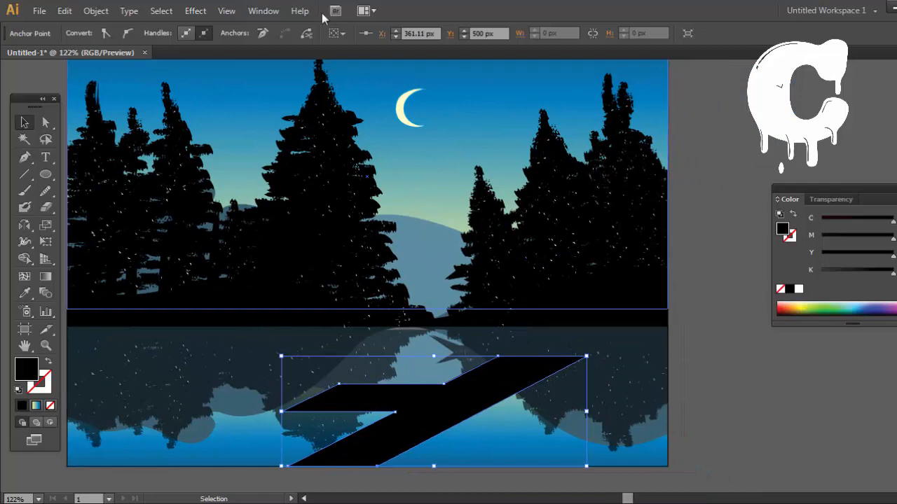
left_click(838, 311)
left_click(821, 221)
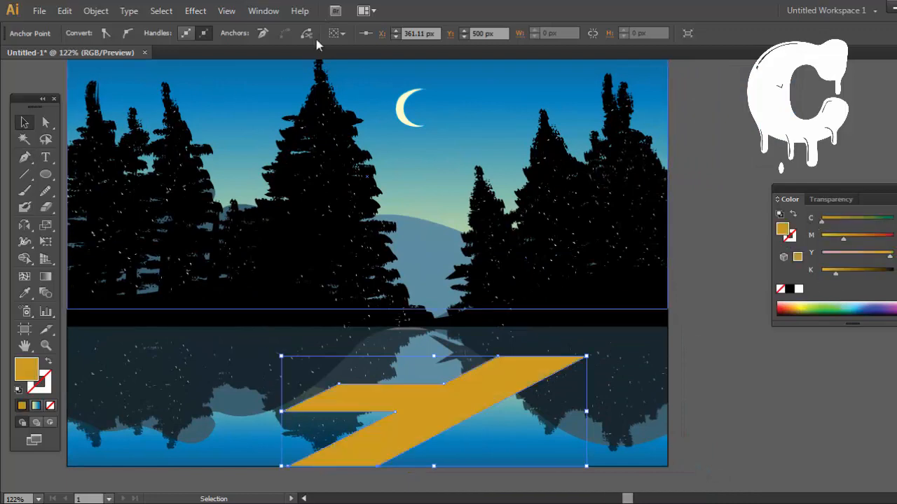
Step: Apply a linear gradient to the dock, remove its last stop and move the blue stop to 100%
left_click(264, 11)
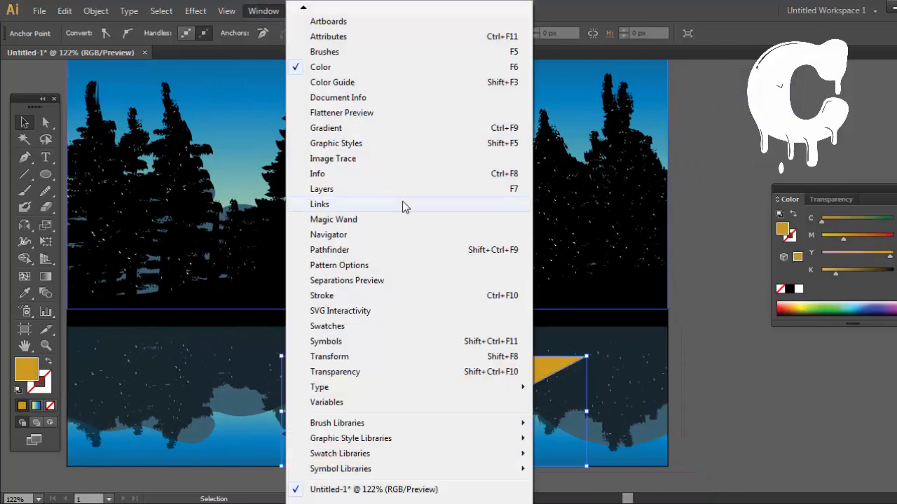
left_click(350, 130)
left_click_drag(658, 193, 765, 175)
left_click(694, 279)
left_click(795, 290)
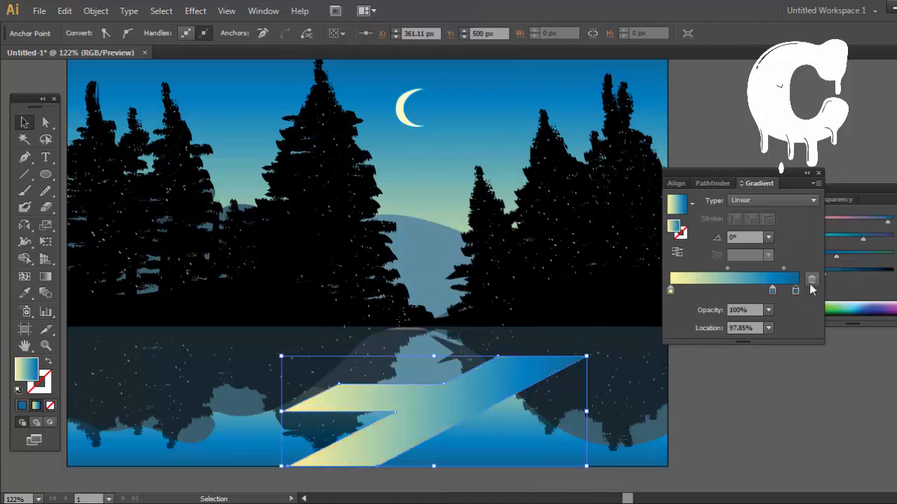
left_click_drag(773, 293, 798, 291)
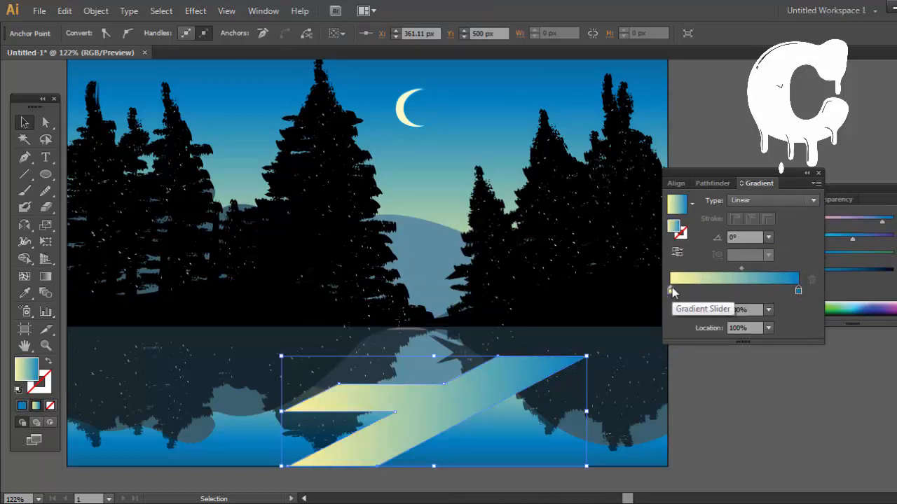
Step: Recolour the dock gradient's first stop to C 3.27, M 77, Y 48.24, K 0 and its last stop to C 6, M 56, Y 57, K 63
double_click(671, 290)
left_click_drag(681, 358, 734, 359)
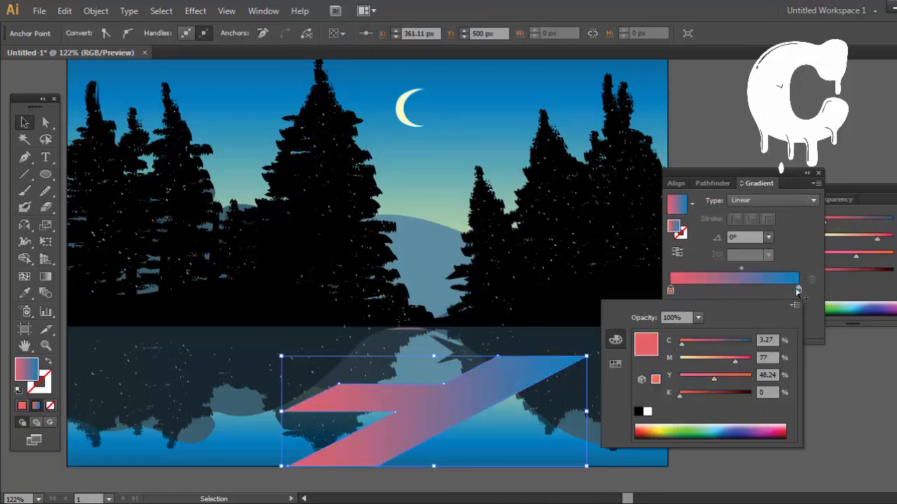
double_click(798, 290)
left_click(680, 360)
left_click(721, 376)
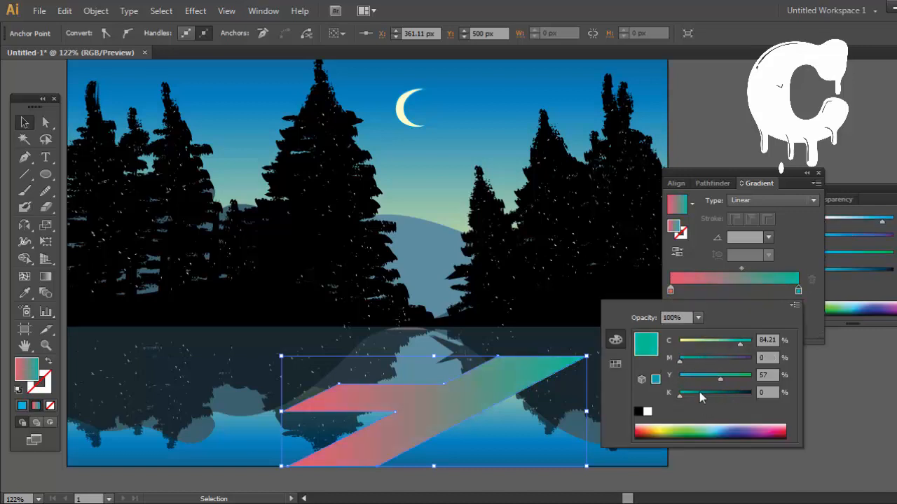
left_click(725, 393)
left_click(683, 342)
left_click(718, 359)
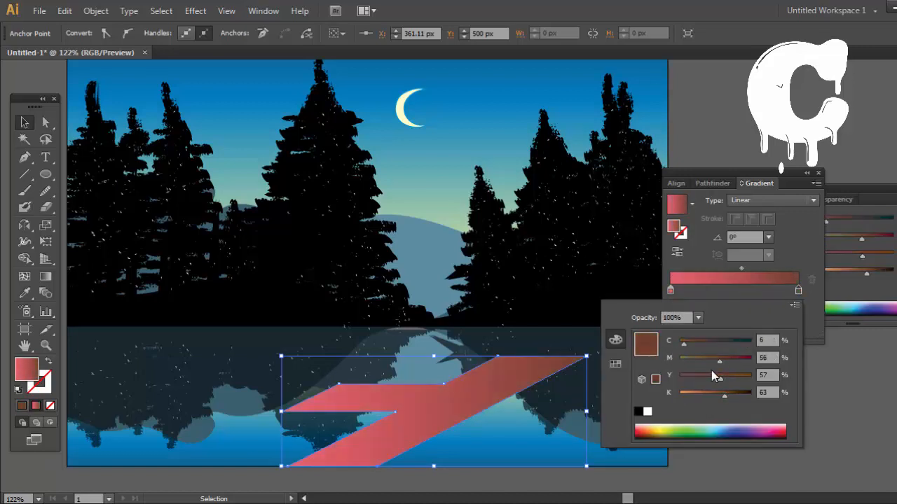
Step: Recolour the dock gradient's last stop to C 6, M 63, Y 100, K 48 and delete the extra stop near its start
left_click_drag(722, 397, 665, 407)
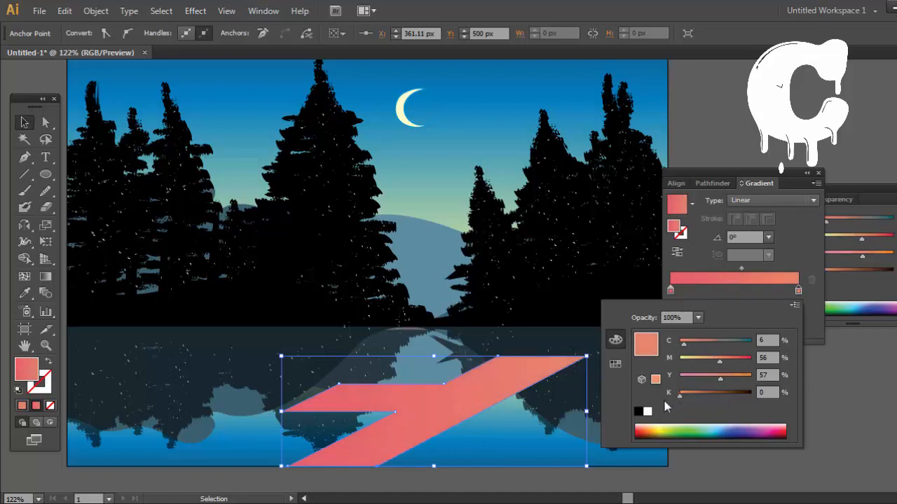
left_click(725, 362)
left_click(713, 397)
left_click(674, 294)
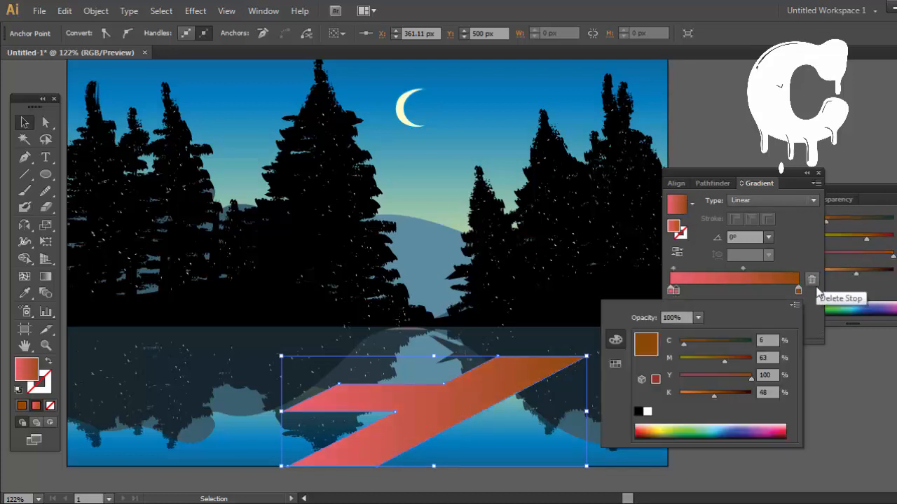
left_click(813, 281)
Step: Recolour the dock gradient's first stop to C 26.92, M 83.03, Y 100, K 70 and its last stop to M 68.42, Y 93.41, K 9.23
double_click(672, 290)
left_click(751, 377)
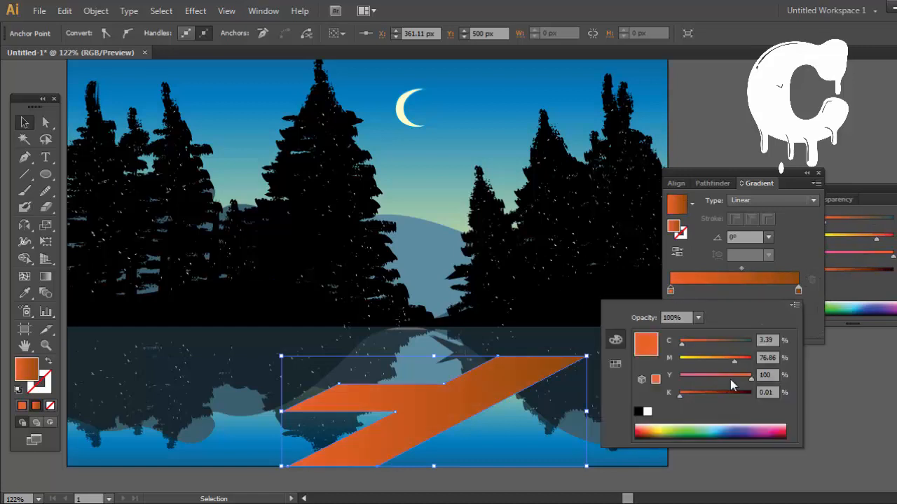
left_click_drag(697, 393, 728, 391)
double_click(797, 290)
double_click(671, 291)
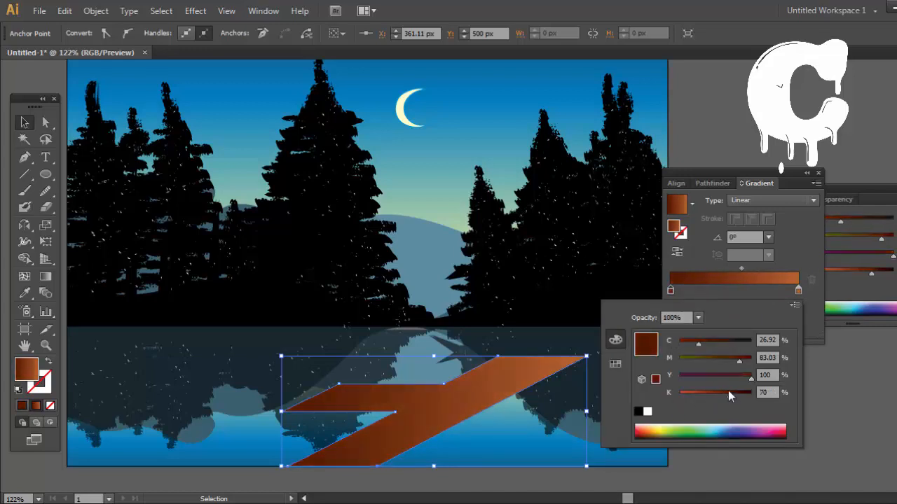
Step: Try swapping the dock gradient's dark and orange stops, undo the swap and return the orange stop to 100%
left_click(798, 291)
left_click_drag(798, 291, 708, 295)
left_click_drag(671, 291, 801, 295)
left_click_drag(709, 292, 657, 301)
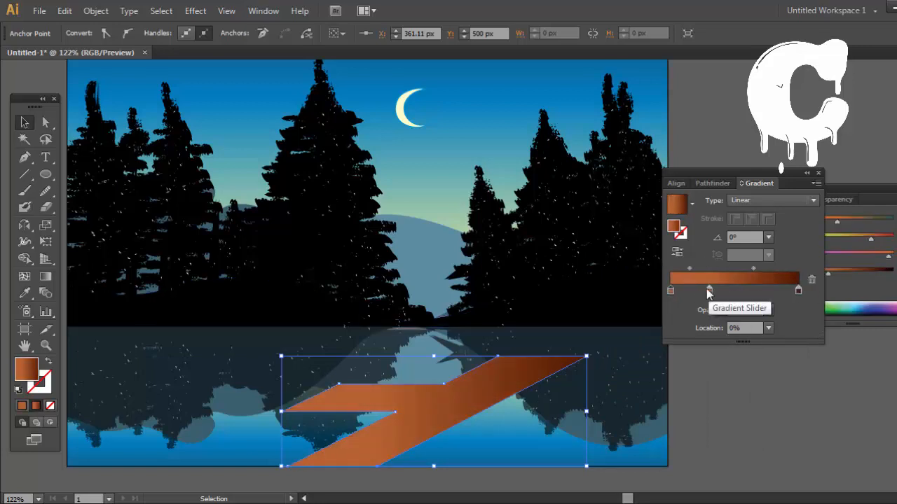
left_click_drag(709, 291, 625, 302)
key("ctrl+z")
key("ctrl+z")
key("ctrl+z")
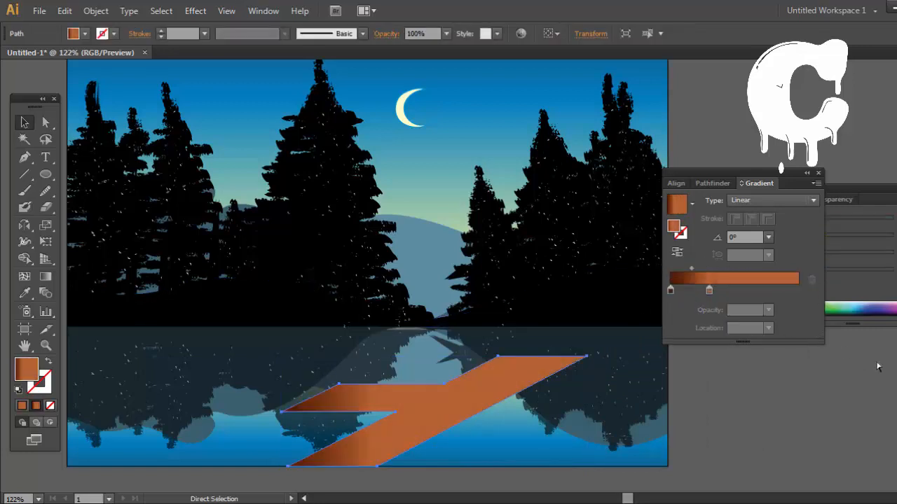
left_click_drag(710, 291, 798, 291)
Step: Recolour the dock gradient's last stop to C 30, M 68.42, Y 93.41, K 0 and its first stop to C 55, M 84, Y 91.19, K 73
double_click(798, 291)
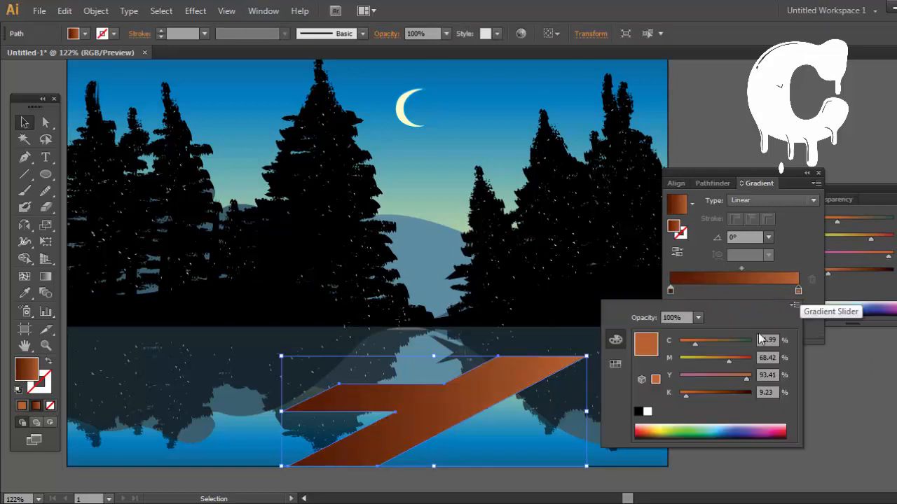
left_click_drag(681, 396, 674, 396)
left_click_drag(684, 341, 701, 344)
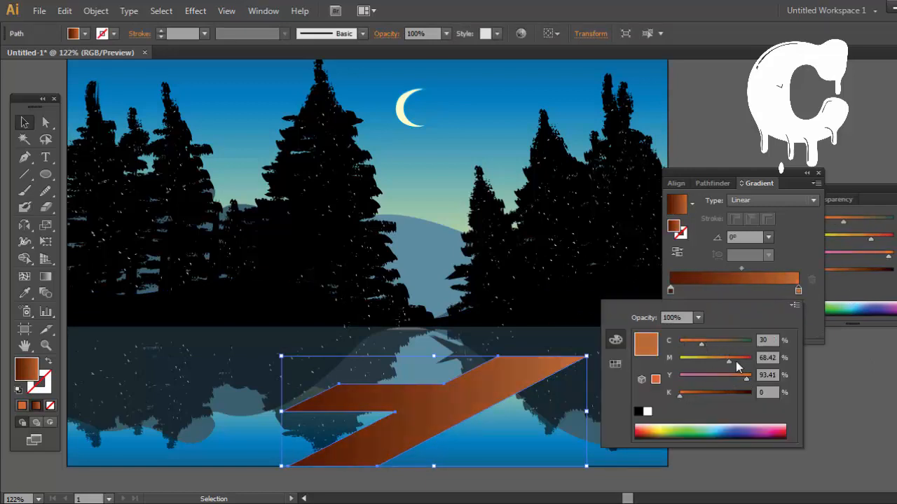
double_click(671, 290)
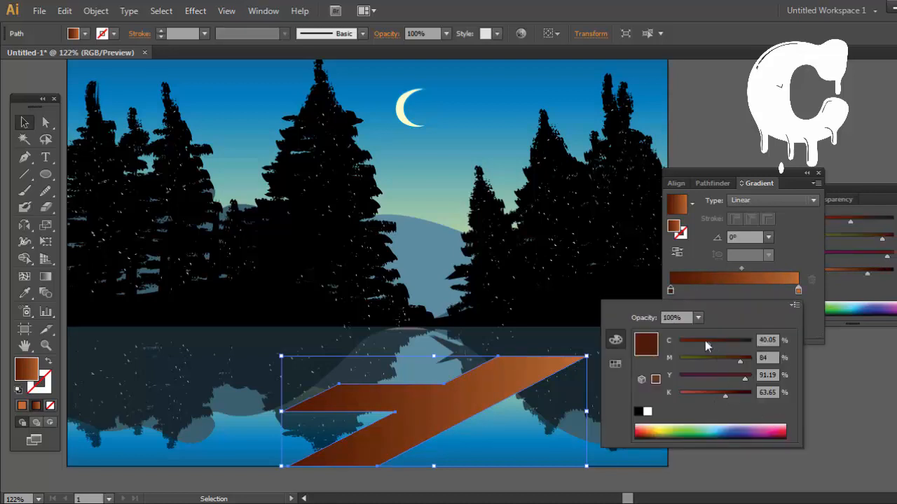
left_click_drag(725, 343, 720, 344)
left_click(733, 392)
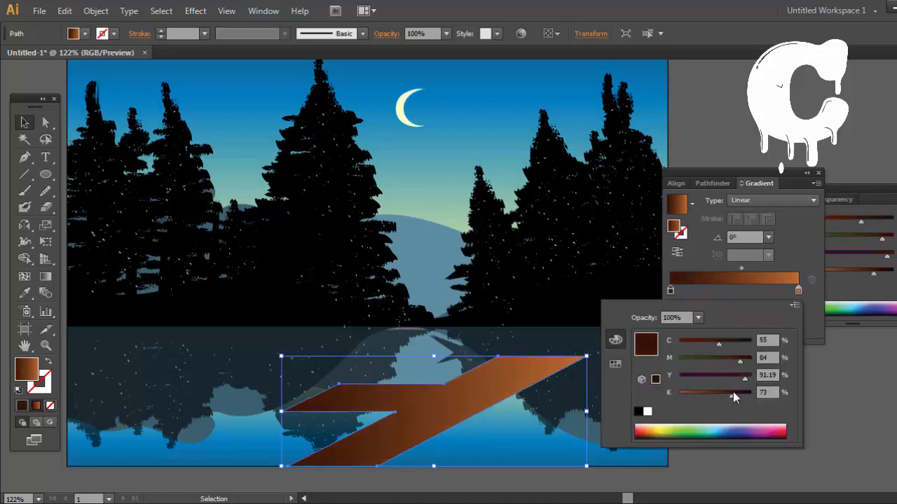
left_click(741, 297)
left_click(797, 358)
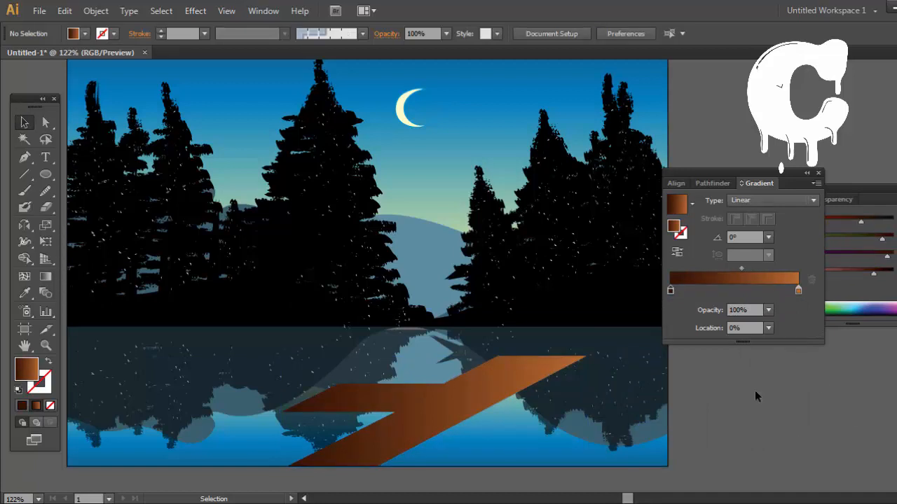
Step: Move the dock's lower-right corner anchor slightly to the right along the artboard's lower edge
left_click_drag(739, 404, 751, 371)
left_click(45, 124)
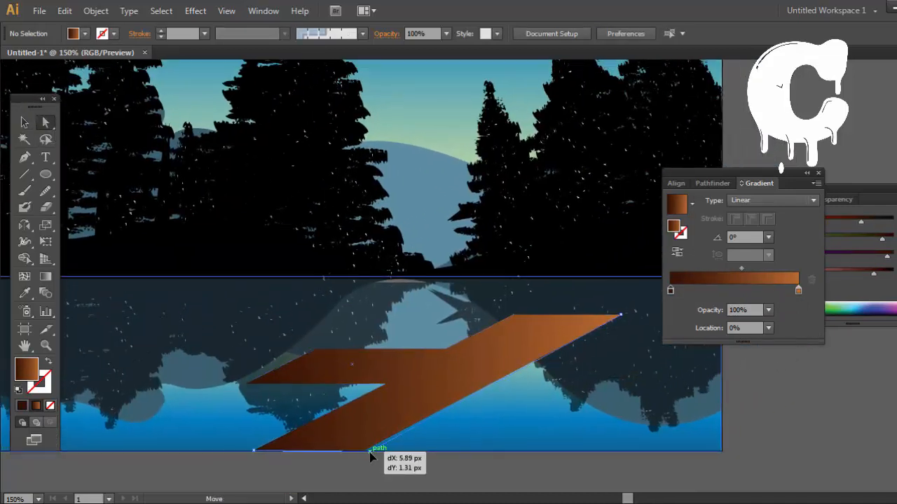
left_click_drag(370, 454, 384, 452)
left_click(393, 473)
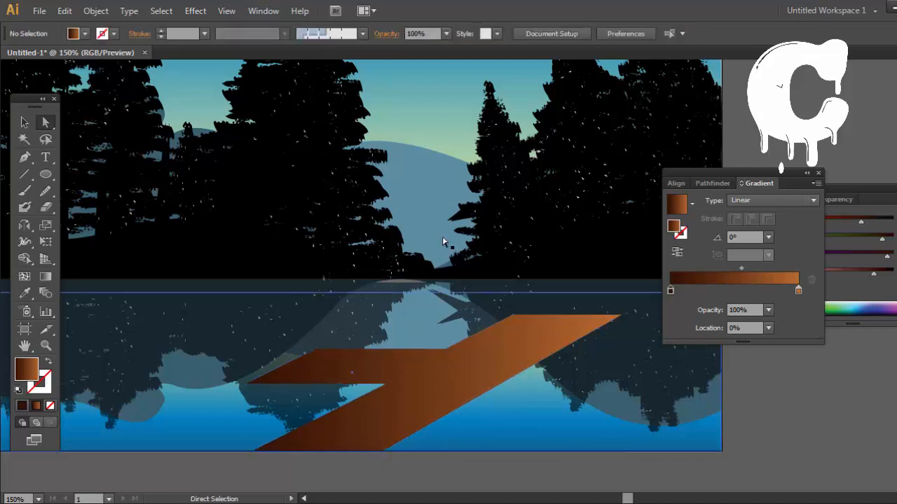
Step: Try a lighter orange of C 0, M 41, Y 59, K 7.95 for the dock gradient's last stop
key("v")
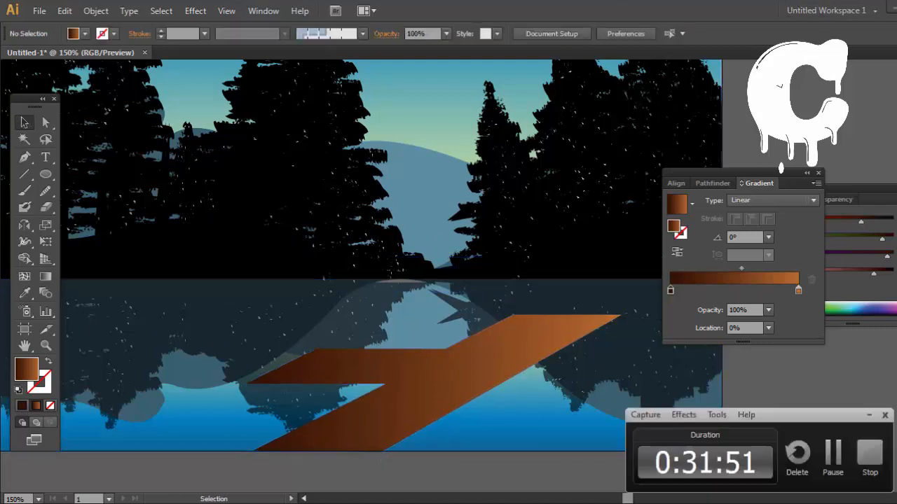
left_click(546, 347)
double_click(799, 290)
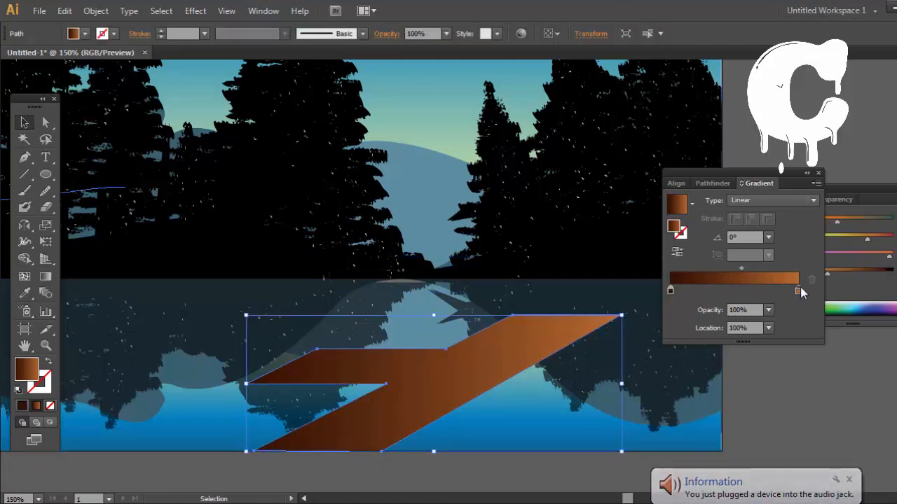
left_click(700, 358)
left_click_drag(695, 343, 677, 342)
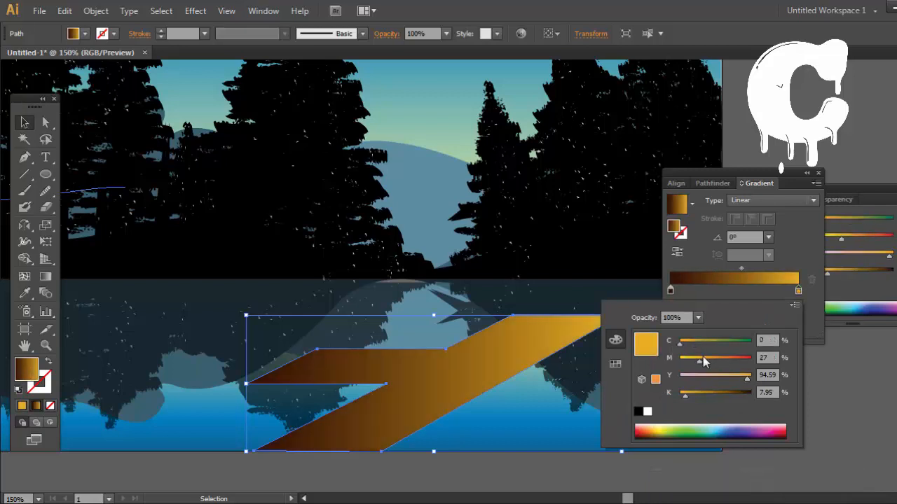
left_click_drag(728, 376, 701, 377)
left_click(721, 376)
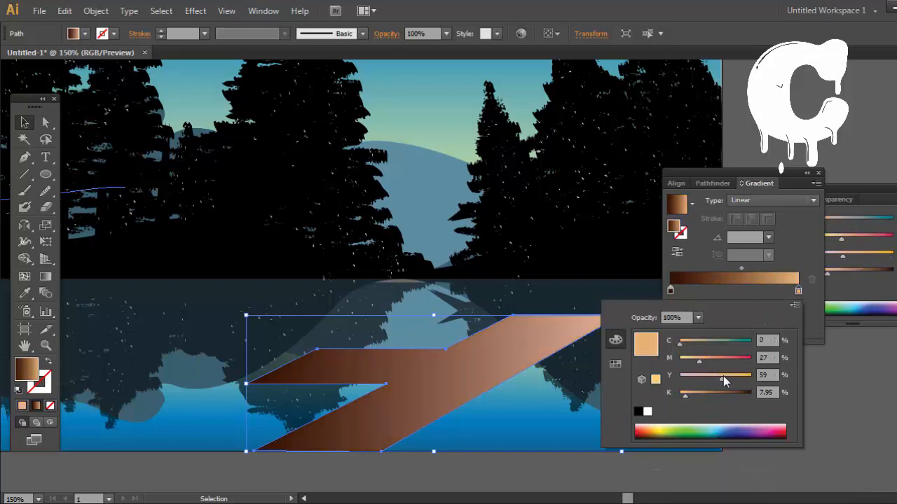
left_click(710, 358)
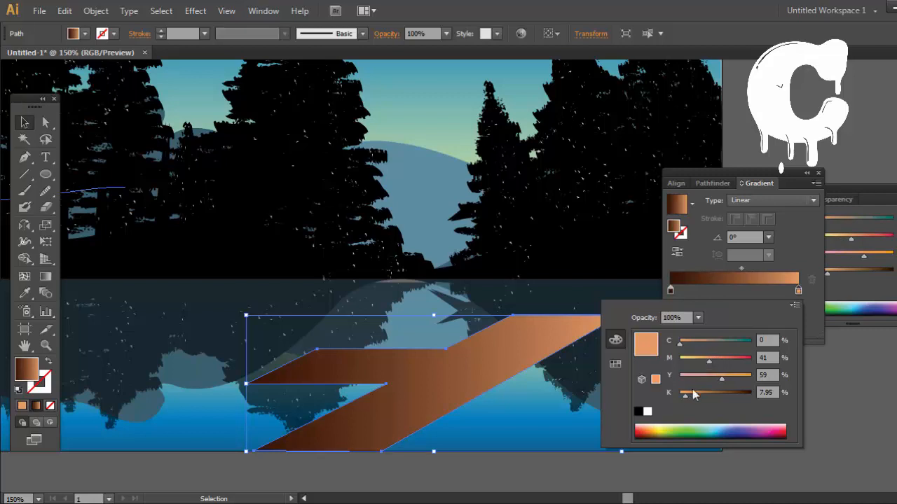
Step: Try a paler last stop of C 0, M 33, Y 45, K 0 on the dock gradient, undo the recolouring and deselect
left_click_drag(686, 394, 677, 394)
left_click(721, 359)
left_click(703, 359)
left_click(712, 376)
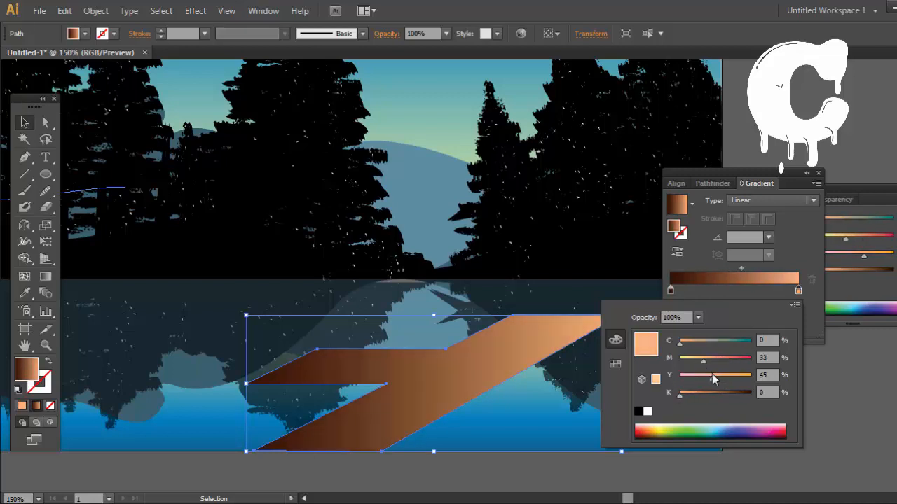
left_click_drag(721, 375, 767, 377)
key("ctrl+z")
left_click(786, 412)
Step: Draw a closed thickness strip about 3.5 px high along the dock's long lower-right diagonal edge with the Pen tool
left_click_drag(749, 419, 835, 417)
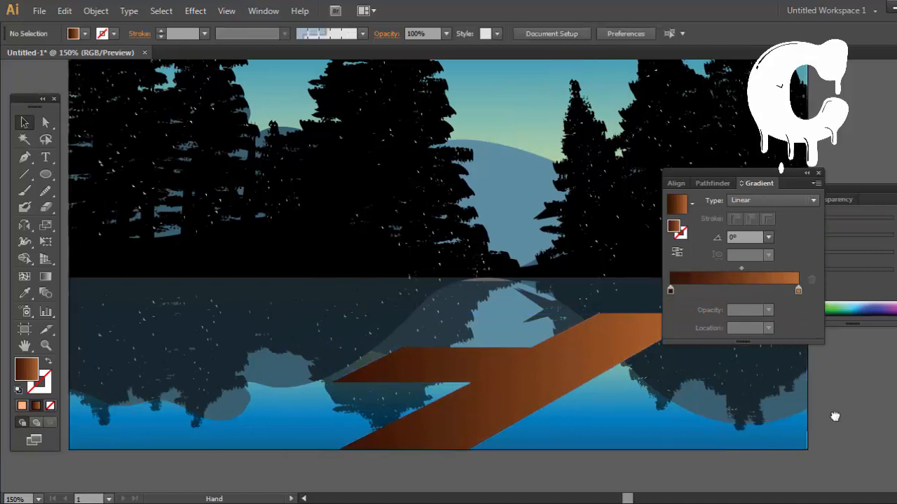
left_click(25, 157)
key("ctrl+plus")
key("ctrl+plus")
key("ctrl+plus")
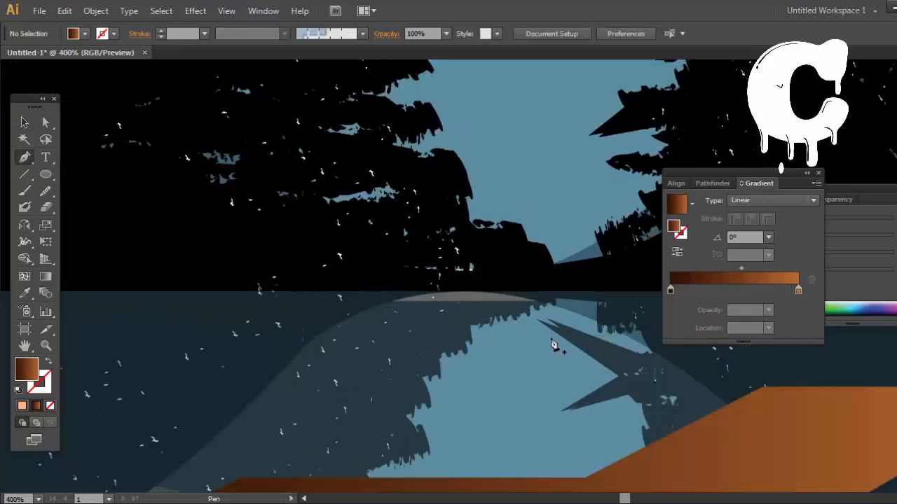
left_click_drag(543, 369, 406, 20)
left_click(277, 404)
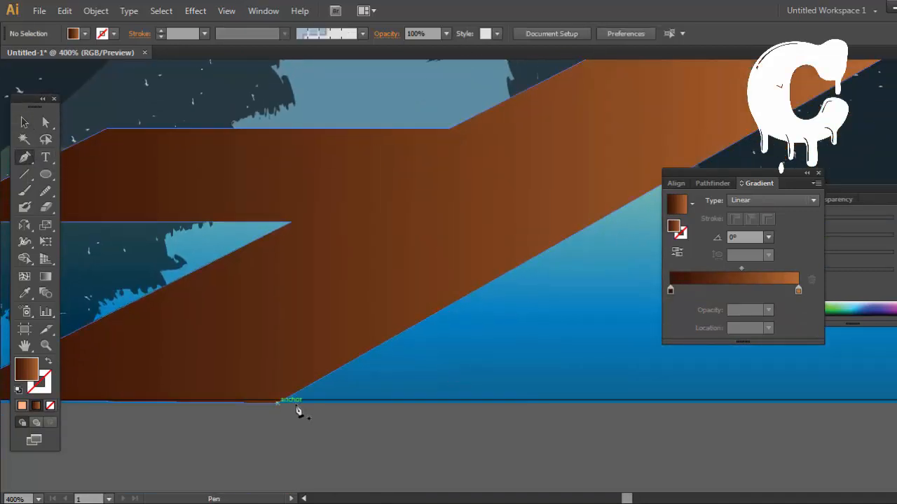
left_click(290, 404)
left_click_drag(696, 223, 284, 406)
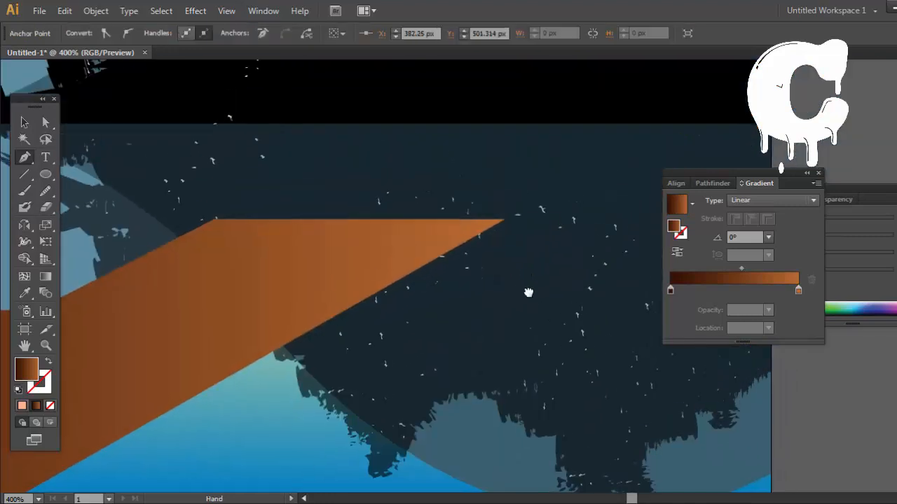
left_click(505, 230)
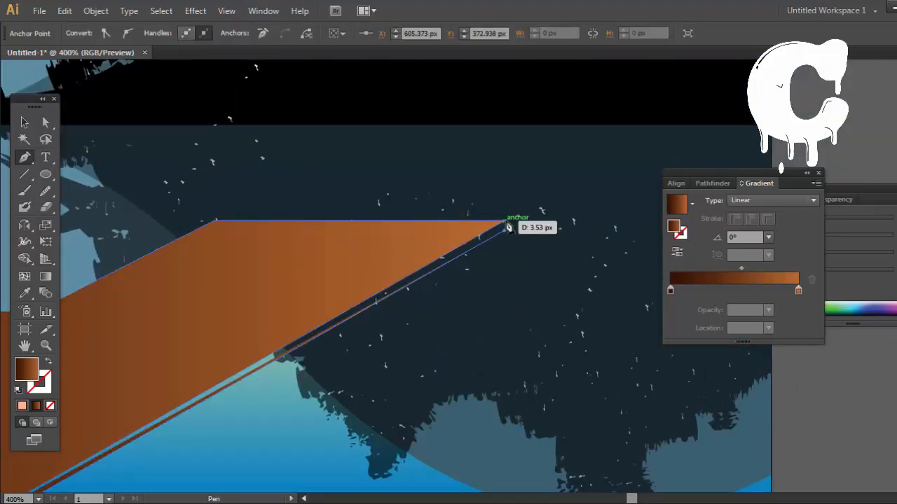
left_click(504, 222)
left_click_drag(118, 418, 445, 259)
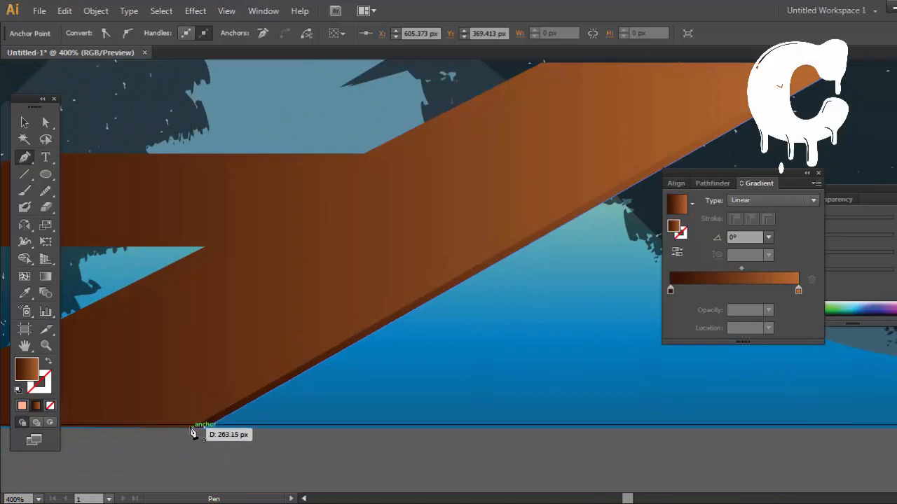
left_click(190, 428)
left_click(415, 461, "ctrl")
Step: Draw a thin closed strip under the dock's side arm, from its tip at X 249.987 px to the inner corner at X 382.592 px
left_click_drag(208, 336, 629, 389)
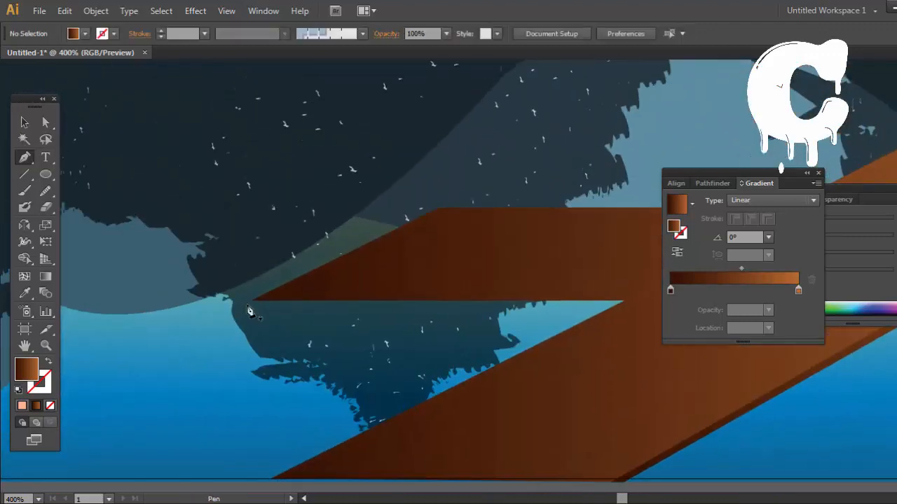
left_click(252, 304)
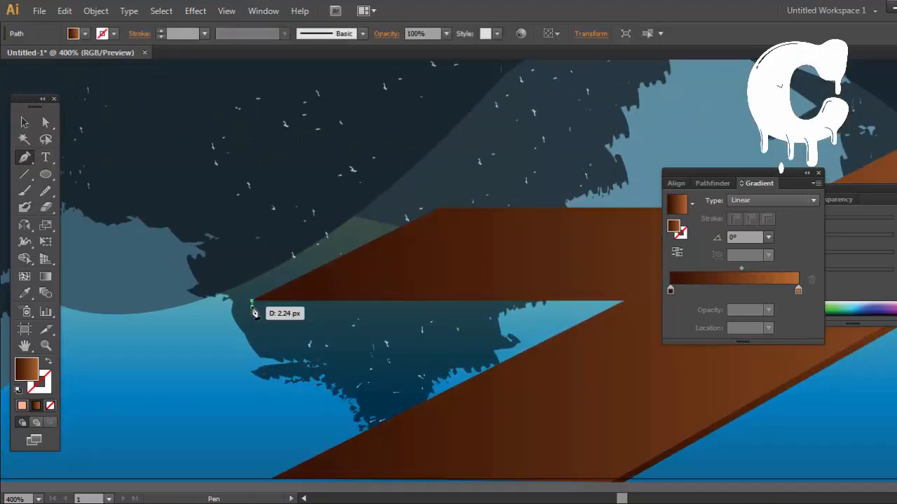
left_click(613, 306)
left_click(624, 301)
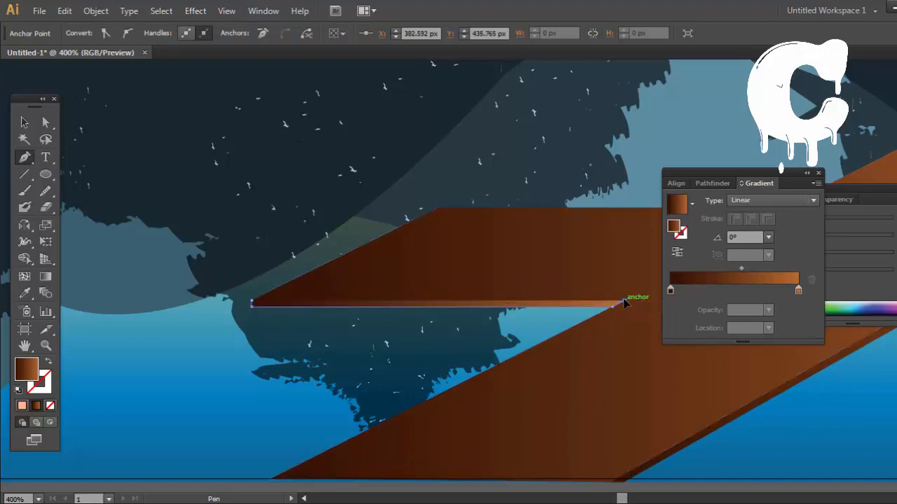
left_click(251, 304)
left_click(648, 384, "ctrl")
Step: Dock the Gradient panel beneath the Color panel and close the Align and Pathfinder panels
left_click_drag(730, 371, 556, 282)
left_click(535, 427, "ctrl")
left_click_drag(596, 226, 534, 237)
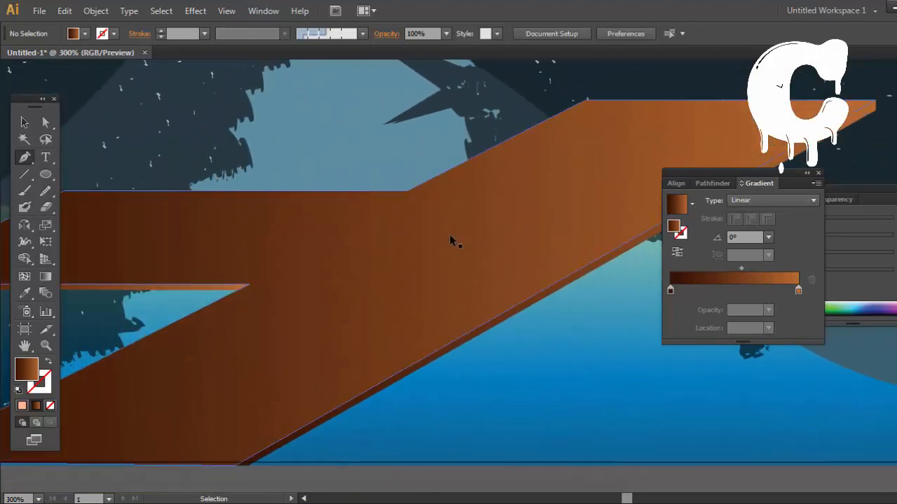
key("ctrl+minus")
key("ctrl+minus")
left_click_drag(437, 438, 551, 491)
left_click_drag(758, 183, 775, 223)
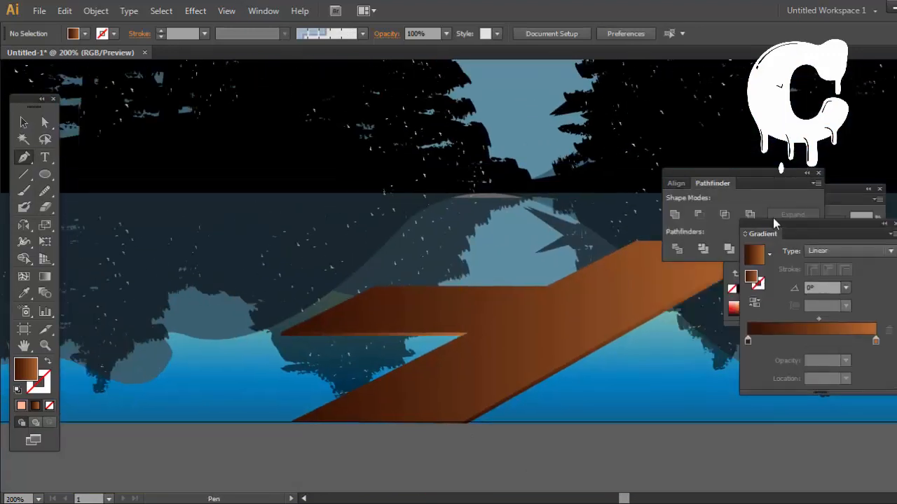
left_click(818, 173)
left_click_drag(841, 233, 855, 323)
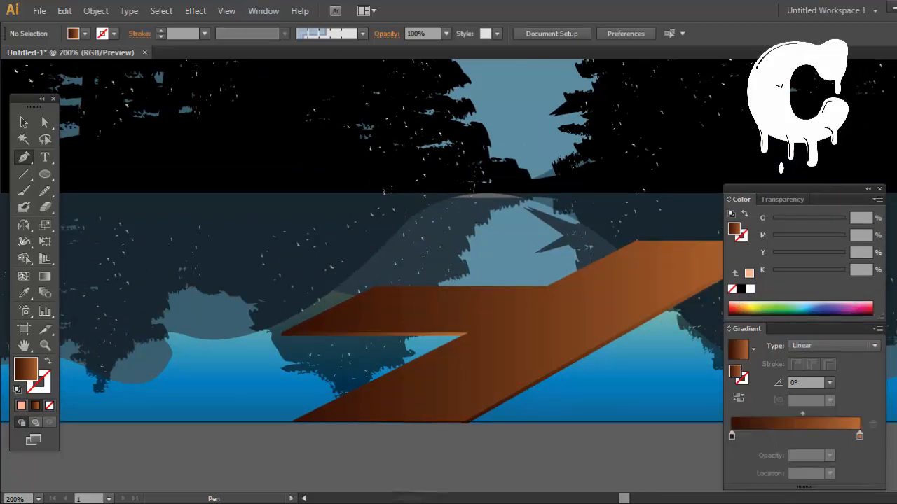
Step: Draw a thin closed plank-line strip across the dock's front end with the Pen tool, about 120 px long and bent down over the thickness edge
left_click_drag(278, 205, 492, 228)
left_click_drag(694, 217, 405, 160)
left_click_drag(457, 223, 454, 250)
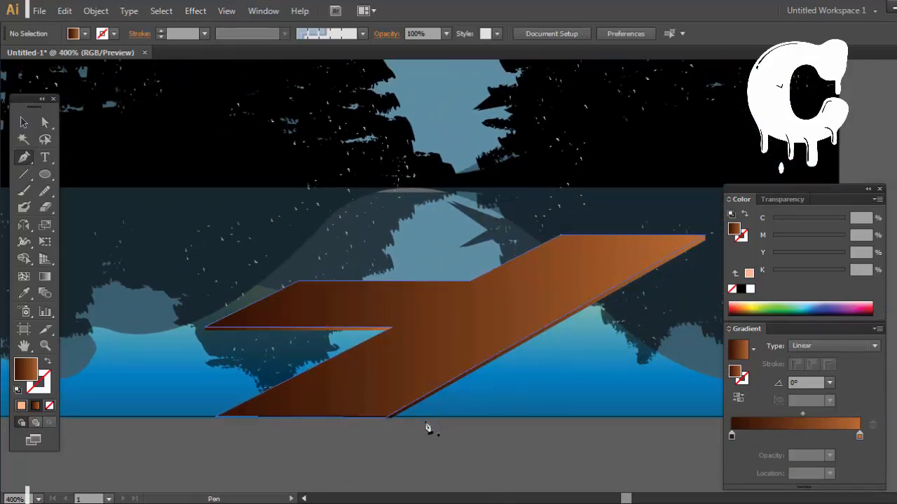
scroll(427, 426, "up", 2)
left_click_drag(358, 382, 387, 358)
scroll(396, 380, "up", 1)
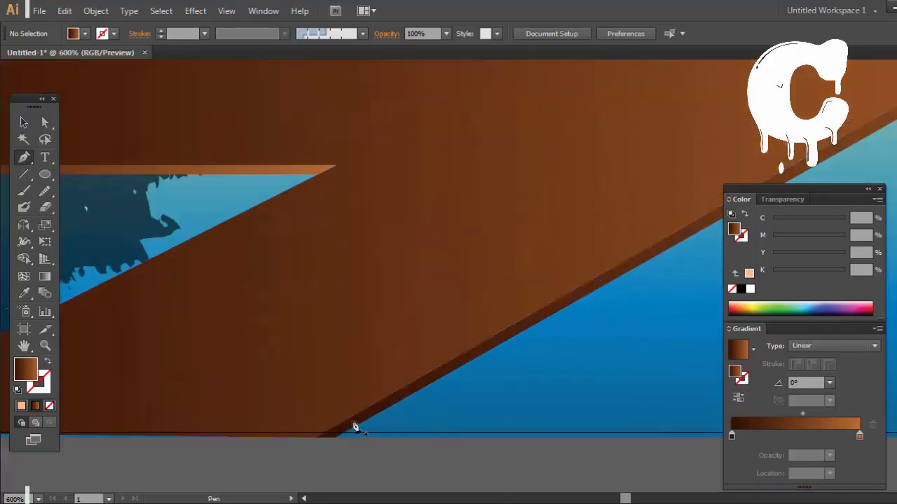
left_click(356, 434)
left_click_drag(353, 429, 636, 412)
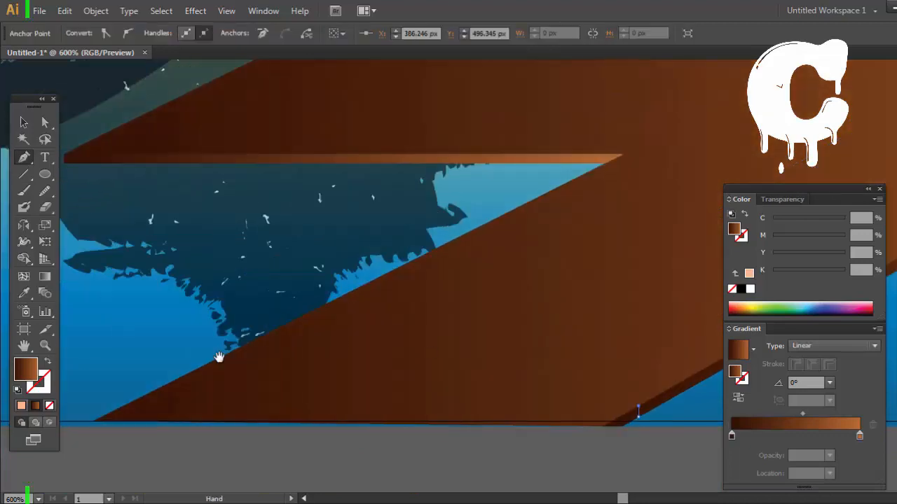
left_click(135, 406)
key("ctrl+z")
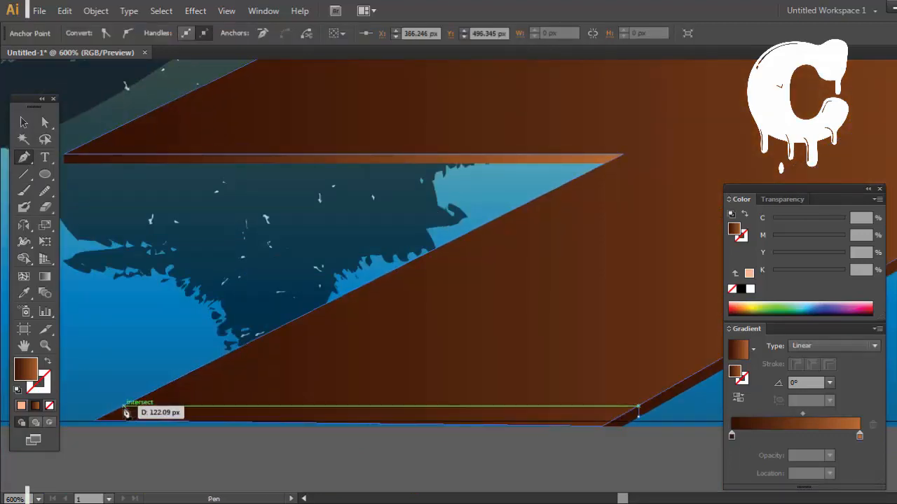
left_click(125, 406)
left_click(134, 401)
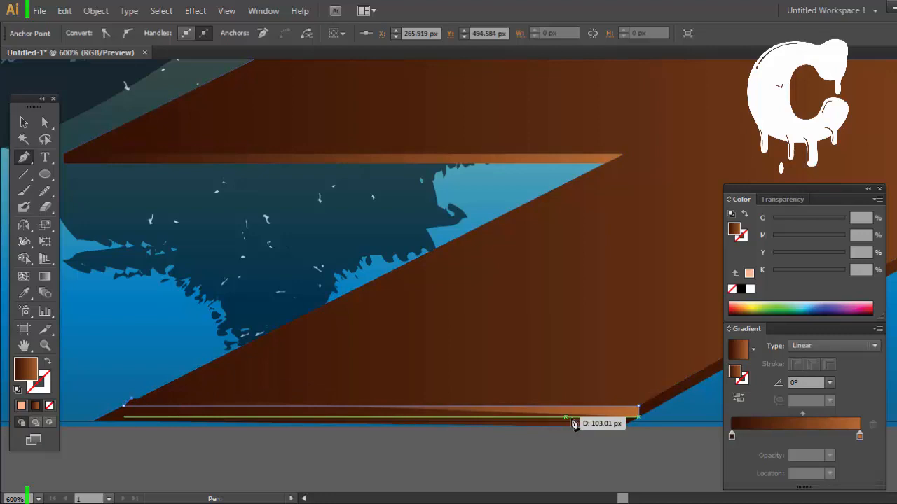
key("ctrl+z")
left_click(132, 403)
left_click(642, 406)
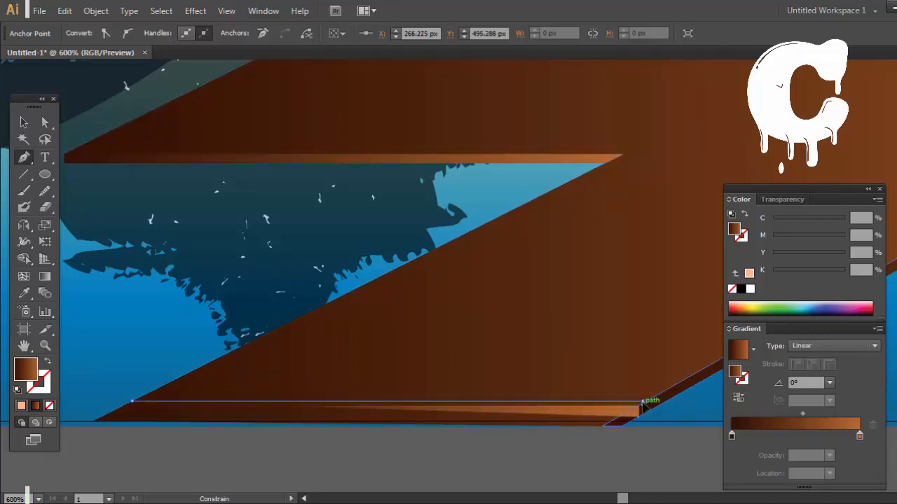
left_click_drag(605, 416, 430, 401)
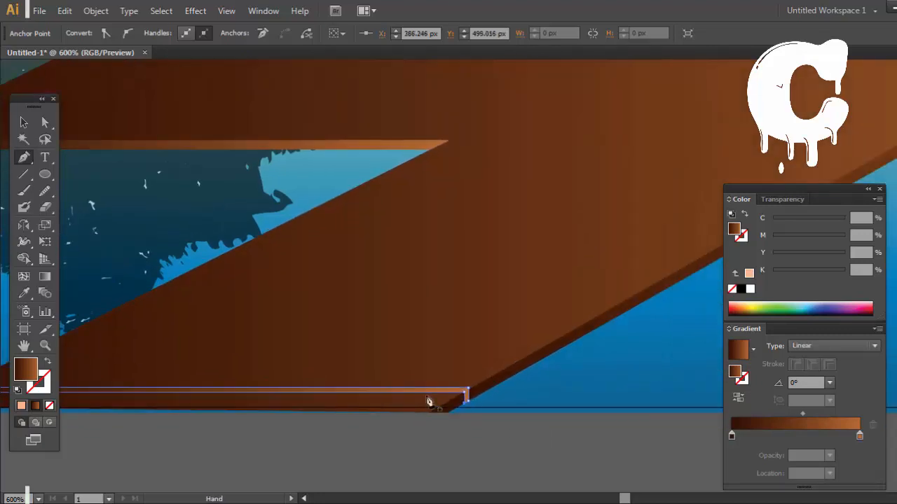
Step: Replace the strip's gradient with a solid fill and try dark brown and grey mixes, ending at C 40, M 25, Y 27, K 56
left_click(26, 123)
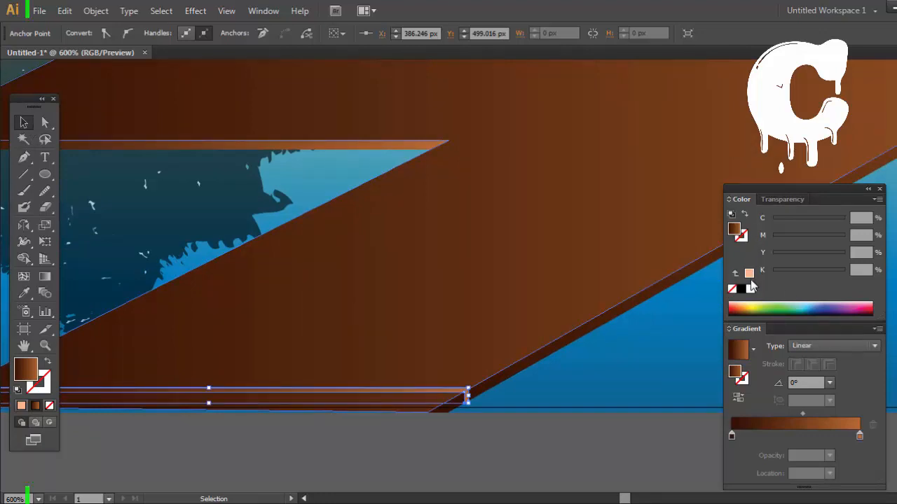
left_click(749, 274)
left_click_drag(790, 273, 813, 271)
left_click_drag(569, 396, 708, 387)
left_click_drag(825, 273, 846, 272)
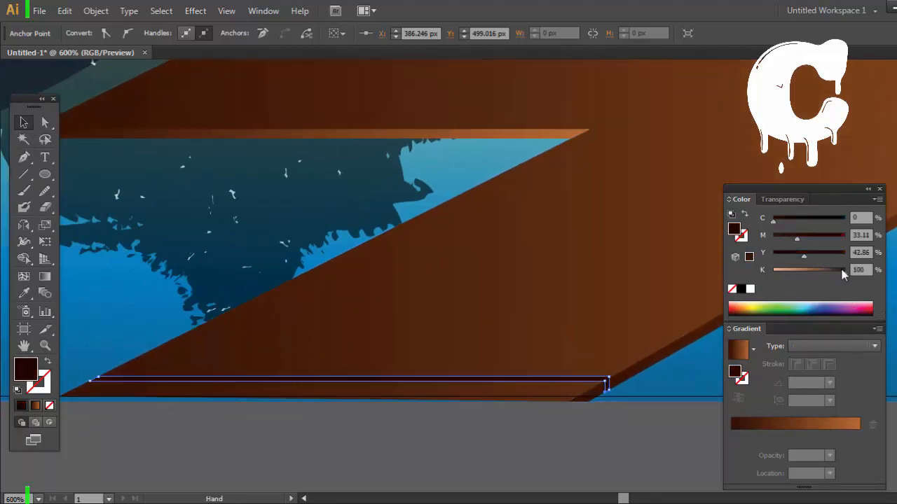
left_click_drag(759, 243, 758, 244)
left_click_drag(803, 256, 771, 256)
left_click_drag(844, 272, 829, 271)
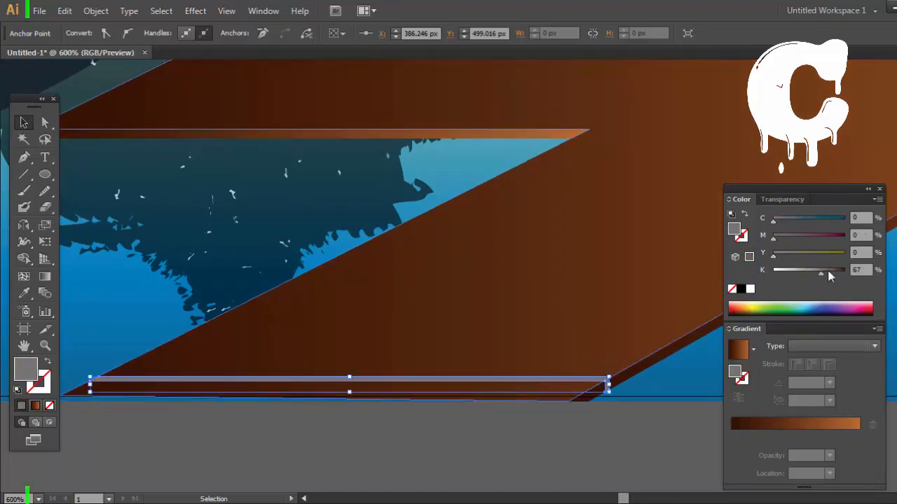
left_click_drag(774, 239, 790, 240)
left_click_drag(774, 221, 803, 222)
left_click_drag(820, 273, 791, 255)
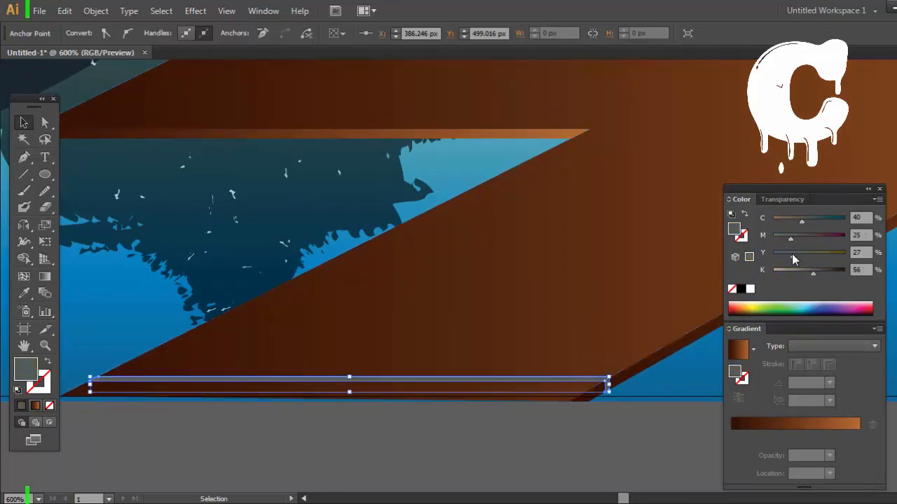
Step: Try a muted pinkish fill of C 0, M 29, Y 15, K 51 on the strip and deselect it
left_click_drag(811, 224, 781, 230)
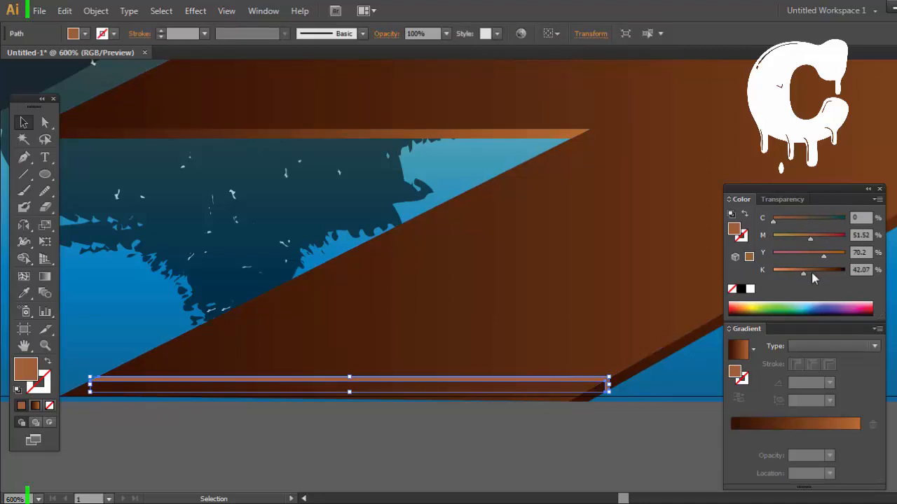
left_click_drag(812, 273, 797, 271)
left_click_drag(806, 238, 793, 238)
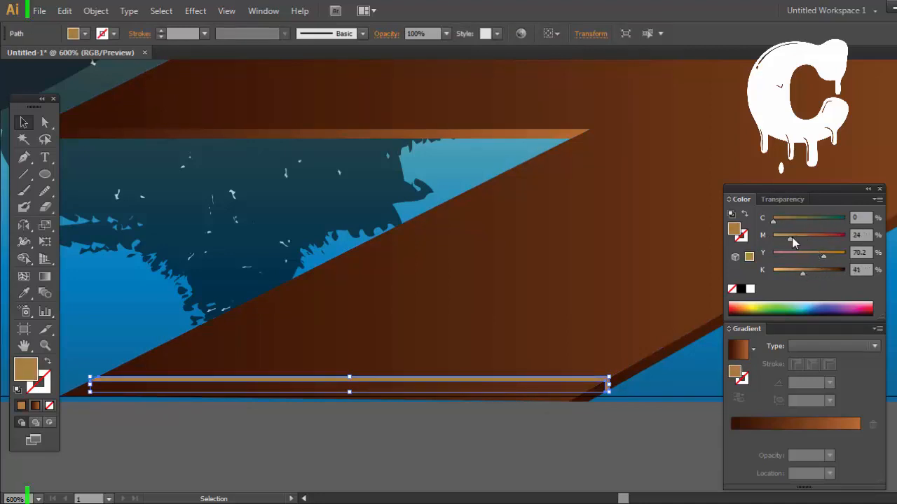
left_click_drag(802, 273, 809, 273)
left_click_drag(822, 256, 784, 256)
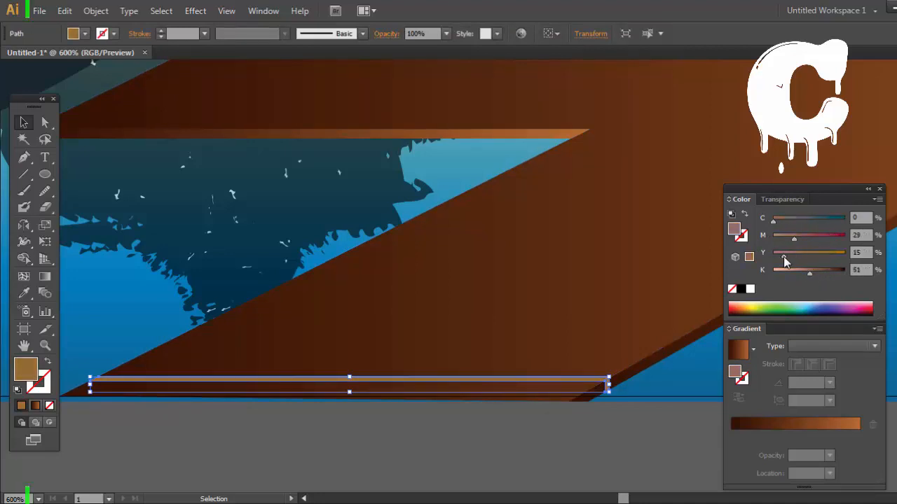
left_click(663, 424)
key("space")
left_click_drag(671, 416, 671, 433)
Step: Try an olive-brown fill of C 45.46, M 60.49, Y 90.85, K 41.67 on the strip and deselect it
left_click(608, 395, "ctrl")
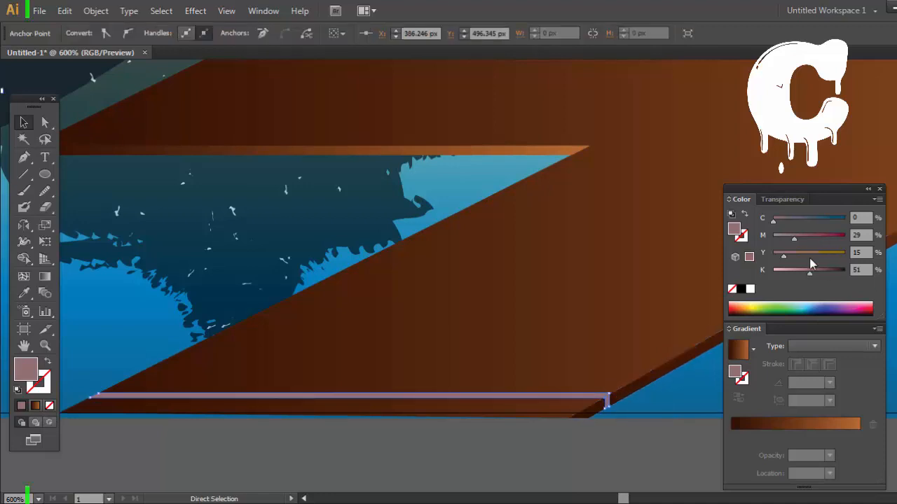
left_click_drag(819, 275, 826, 273)
left_click_drag(792, 238, 772, 237)
key("ctrl+z")
left_click(656, 451)
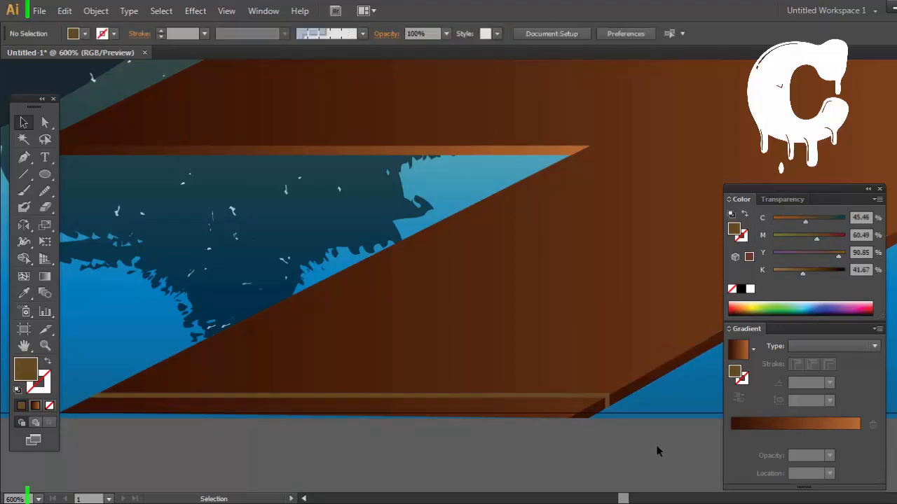
key("space")
left_click_drag(656, 451, 643, 451)
Step: Try a brown-orange fill of C 0, M 60.49, Y 100 on the strip, with K at 68 and at 0
left_click(594, 398)
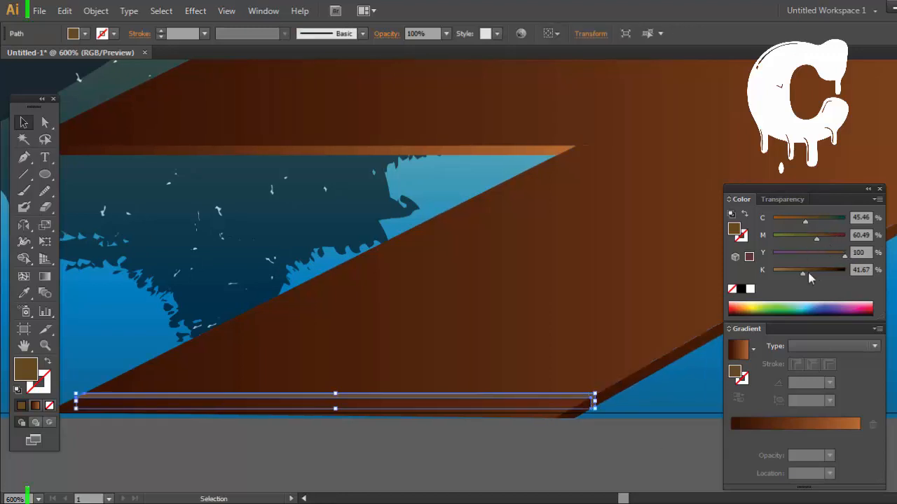
left_click_drag(818, 219, 760, 233)
left_click_drag(808, 269, 822, 269)
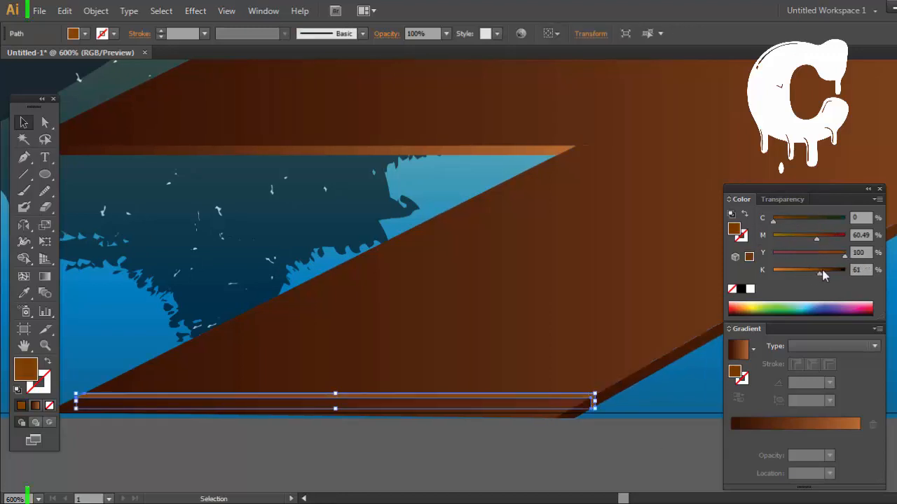
left_click(682, 436)
key("space")
left_click_drag(643, 418, 651, 421)
left_click(594, 400)
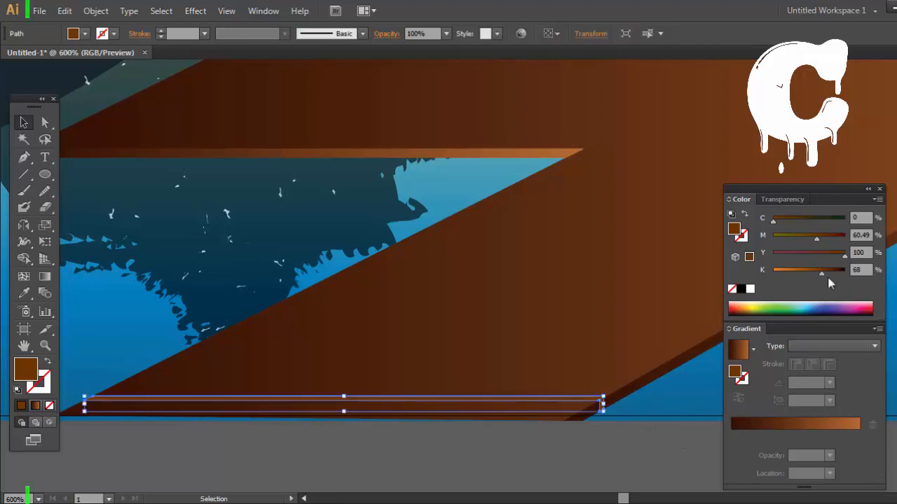
left_click_drag(783, 273, 772, 272)
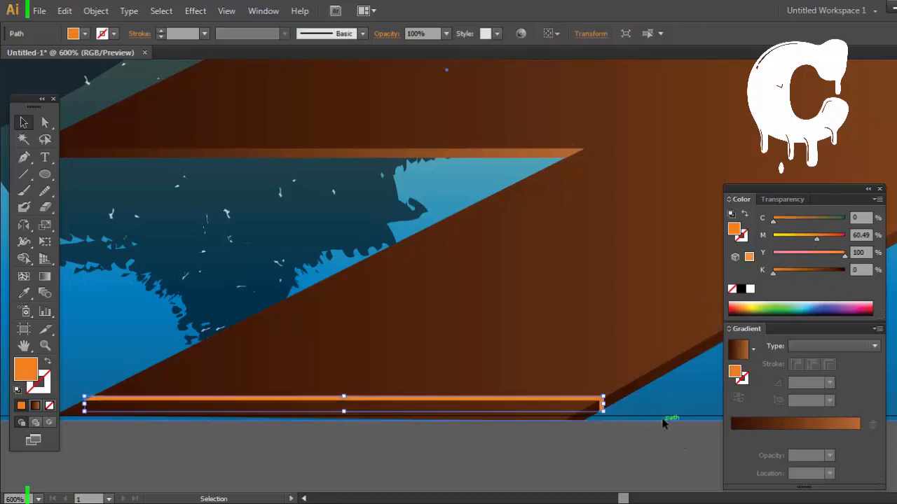
left_click(666, 421)
Step: Fill the strip with white, set its opacity to 50% and deselect it
left_click(588, 399)
left_click(751, 289)
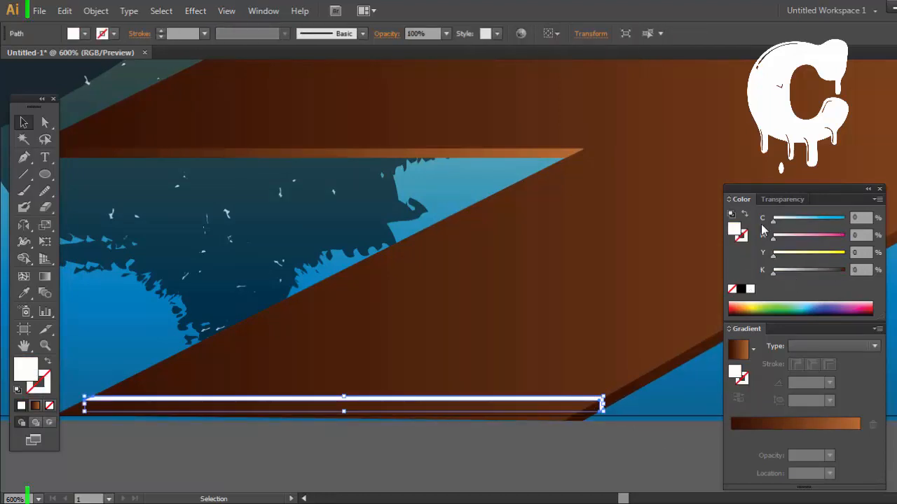
left_click(446, 33)
left_click(464, 121)
left_click(621, 440)
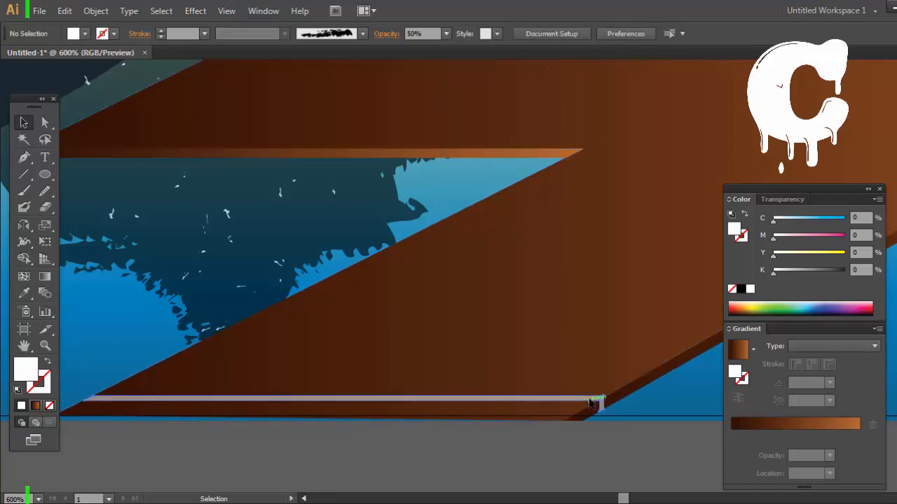
Step: Lower the strip's opacity to 20% and place a copy of it farther up along the dock's diagonal edge
left_click(590, 401)
left_click(447, 34)
left_click(490, 79)
left_click(579, 440)
key("space")
left_click_drag(584, 431, 580, 462)
scroll(656, 408, "down", 3)
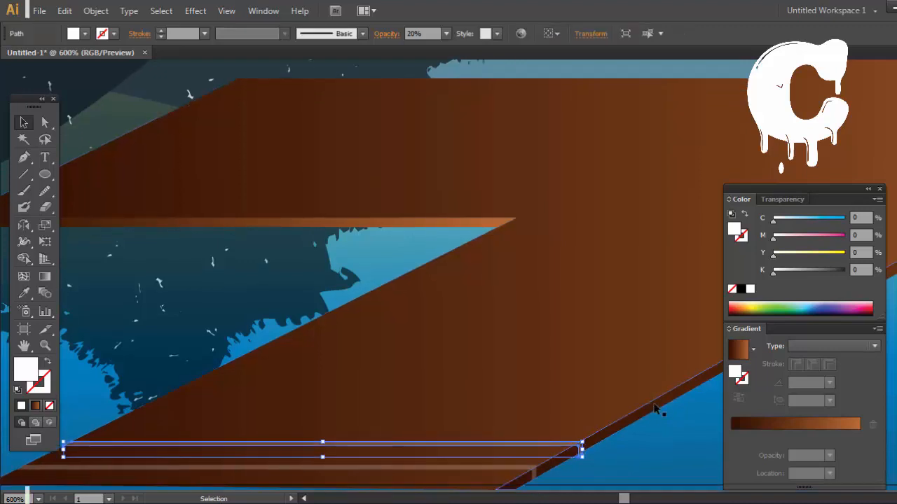
left_click(679, 481)
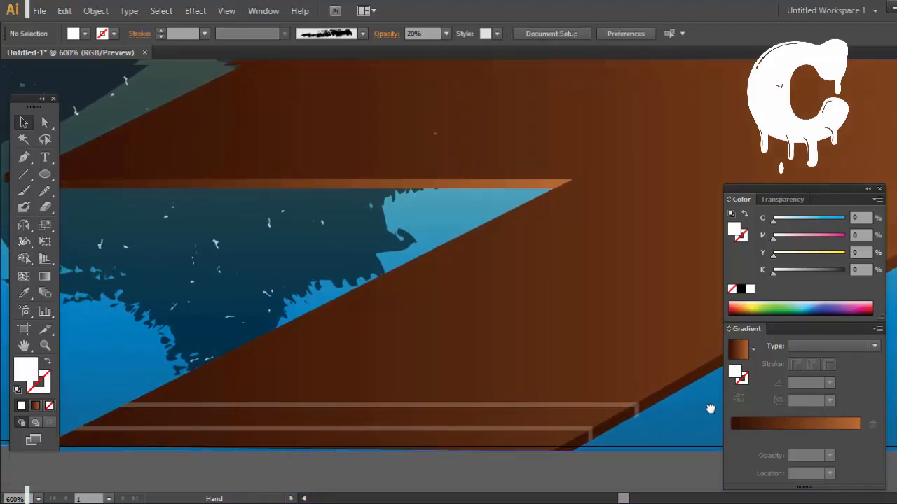
Step: Close the Color and Gradient panels and leave the strip copy deselected
left_click(617, 408)
scroll(685, 454, "right", 5)
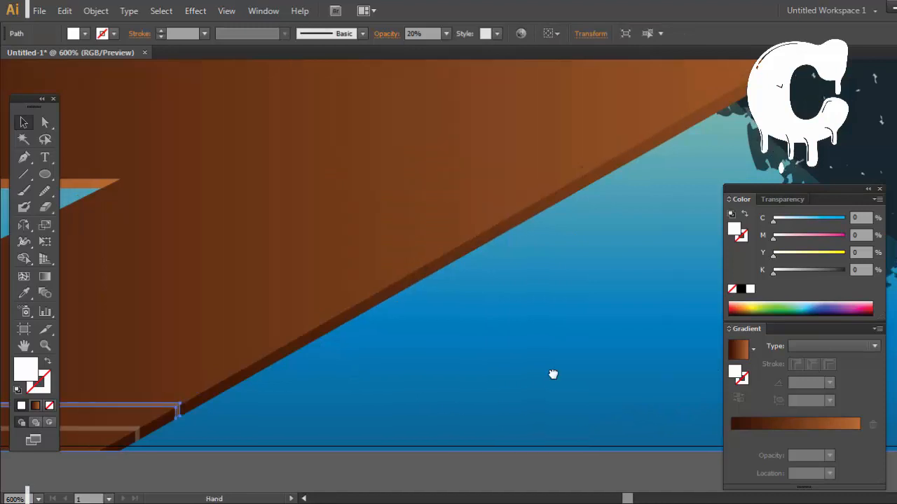
scroll(553, 372, "left", 5)
left_click(880, 190)
left_click(724, 465)
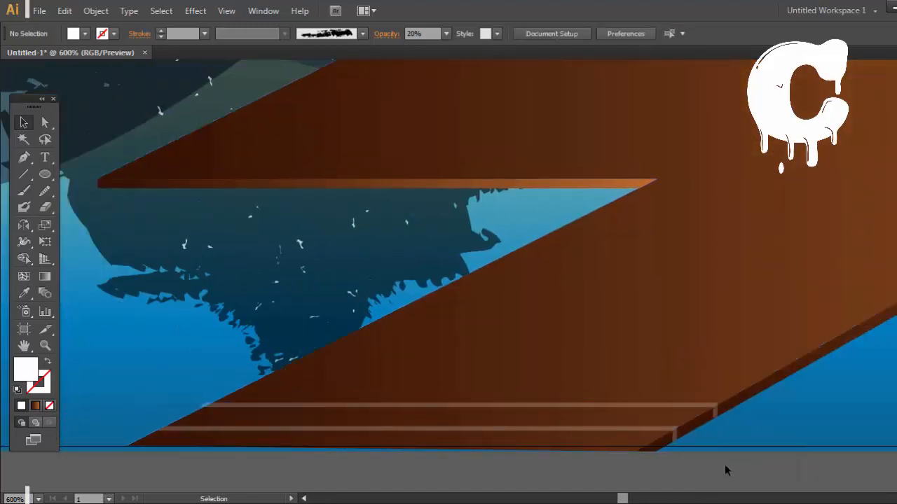
Step: Try shifting the strip copy closer to the first strip, and undo the moves and the copy
key("ctrl+plus")
left_click_drag(604, 369, 623, 307)
left_click_drag(647, 274, 637, 275)
left_click(746, 387)
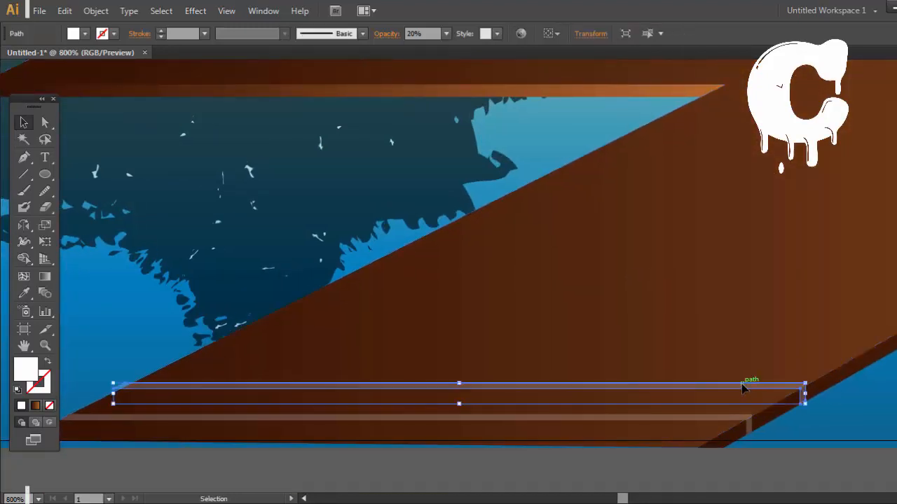
left_click_drag(787, 354, 787, 366)
left_click_drag(747, 398, 746, 406)
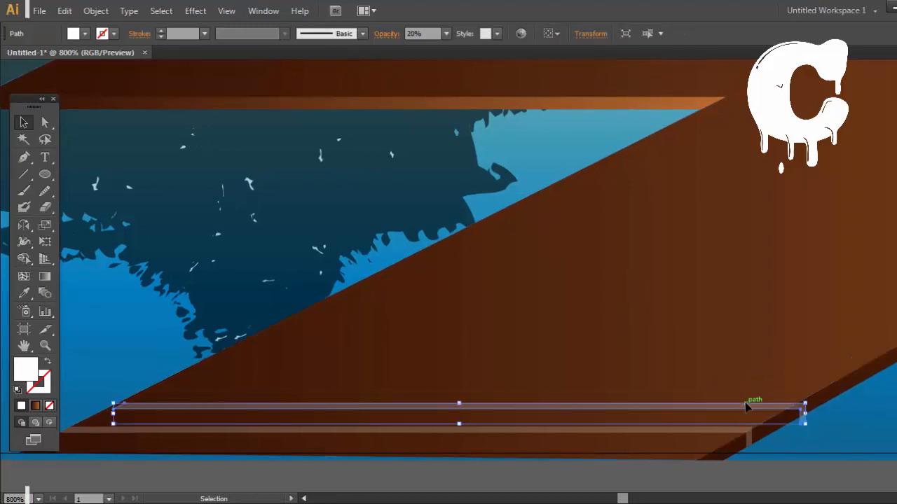
key("ctrl+z")
key("ctrl+z")
key("ctrl+z")
Step: Duplicate the strip a short distance up the dock's diagonal edge and repeat the transformation to cover the dock with evenly spaced plank lines
left_click_drag(736, 438, 783, 412)
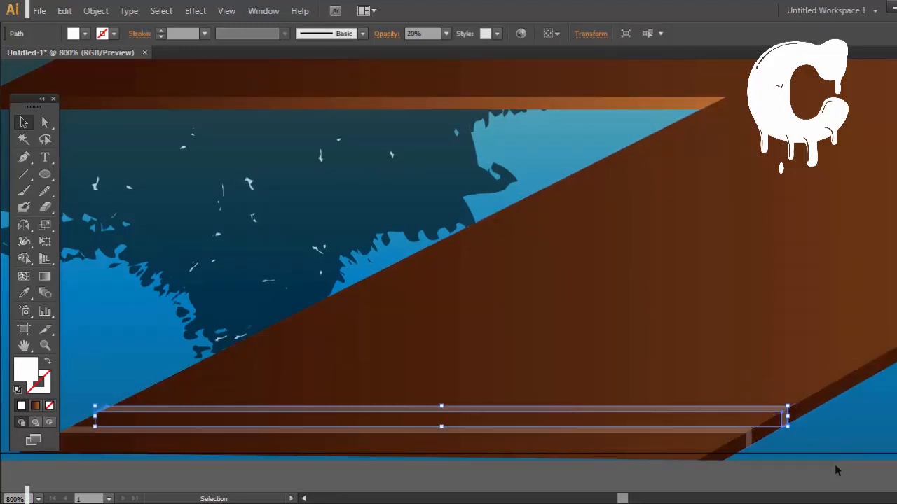
key("ctrl+d")
key("ctrl+d")
key("ctrl+d")
key("ctrl+d")
key("ctrl+d")
key("ctrl+d")
key("ctrl+d")
key("ctrl+d")
key("ctrl+d")
key("ctrl+d")
key("ctrl+d")
key("ctrl+d")
key("ctrl+d")
key("ctrl+d")
key("ctrl+d")
left_click_drag(872, 225, 721, 354)
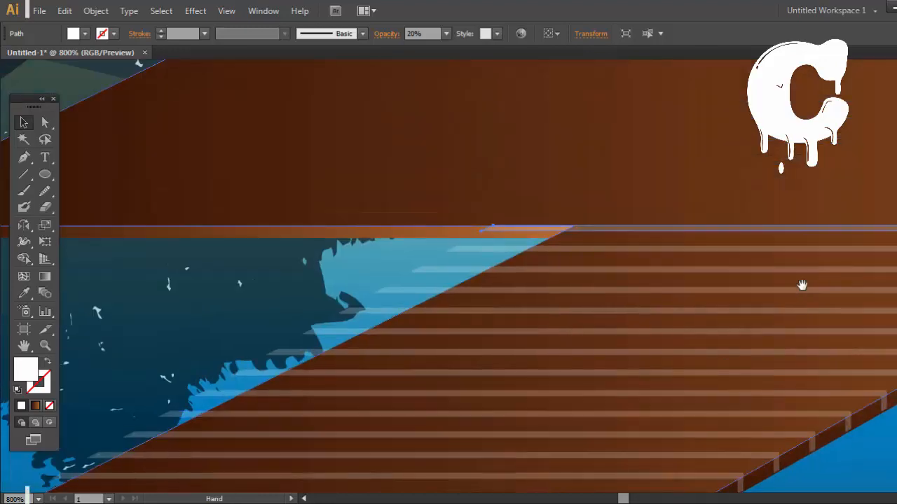
left_click_drag(705, 431, 696, 290)
Step: Undo the repeated plank-line copies and delete the remaining original strip at the dock's front end
key("super")
key("super")
key("ctrl+z")
key("ctrl+z")
key("ctrl+z")
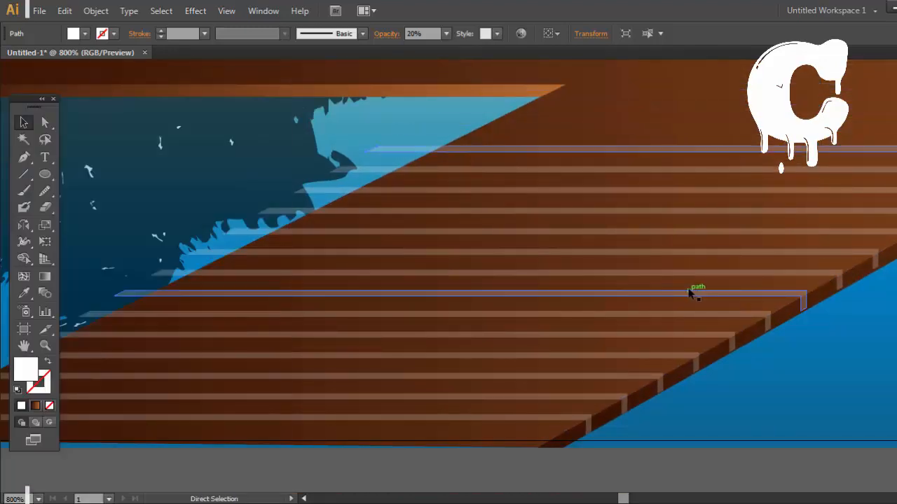
key("ctrl+z")
key("ctrl+z")
key("ctrl+z")
key("ctrl+z")
key("ctrl+z")
key("ctrl+z")
key("ctrl+z")
key("ctrl+z")
key("ctrl+z")
key("ctrl+z")
key("ctrl+z")
key("ctrl+z")
key("ctrl+z")
key("ctrl+z")
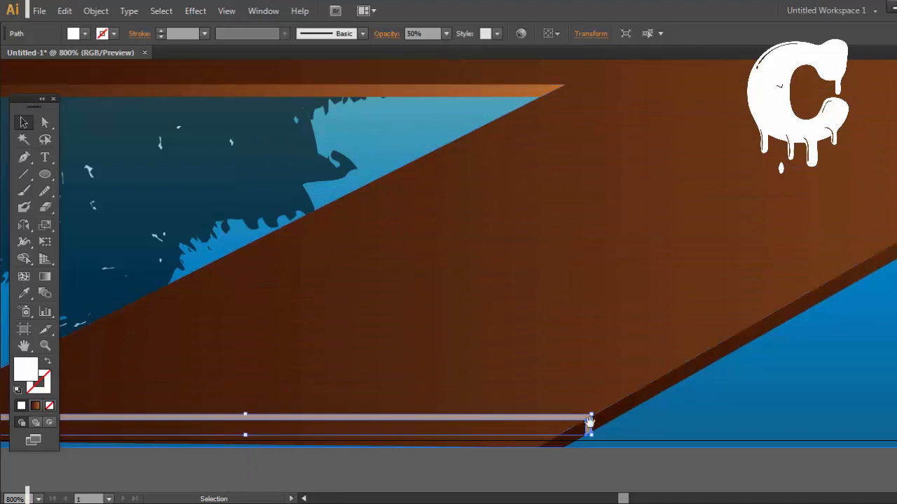
left_click_drag(589, 423, 810, 406)
key("Delete")
Step: Start a thin white plank-line shape with the Pen tool across the dock's far end, ending it on the dock's left diagonal edge
left_click(24, 158)
left_click_drag(602, 277, 633, 201)
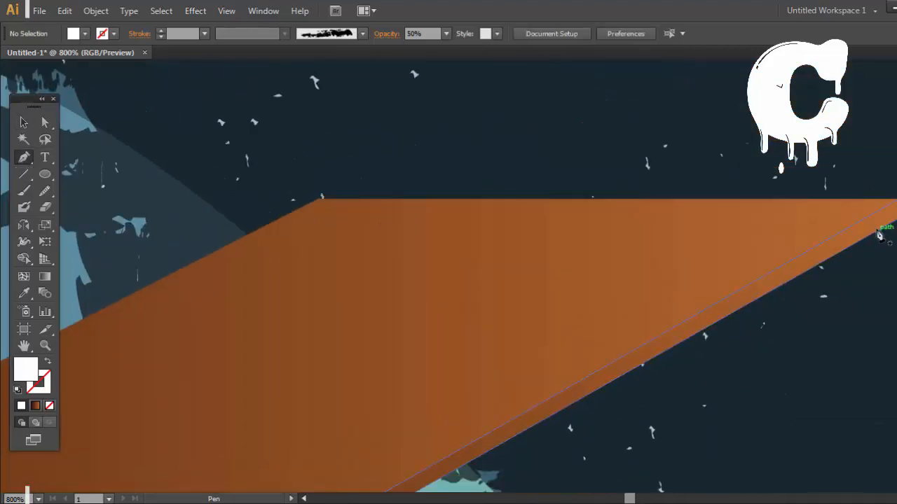
left_click(885, 224)
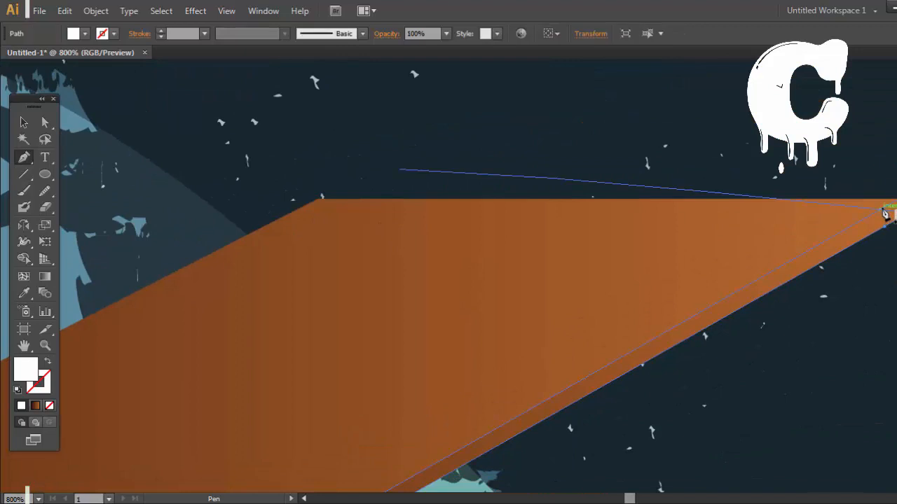
left_click(283, 209)
key("ctrl+z")
left_click(293, 211)
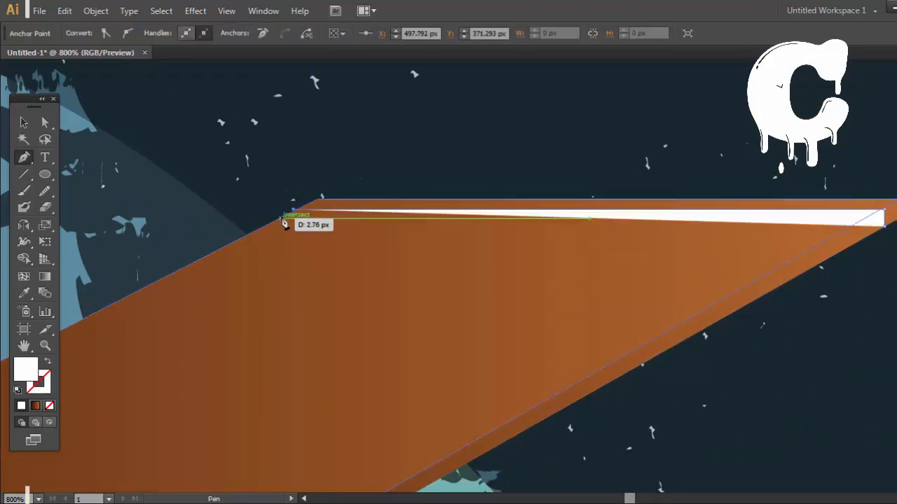
left_click(285, 216)
key("ctrl+z")
key("ctrl+z")
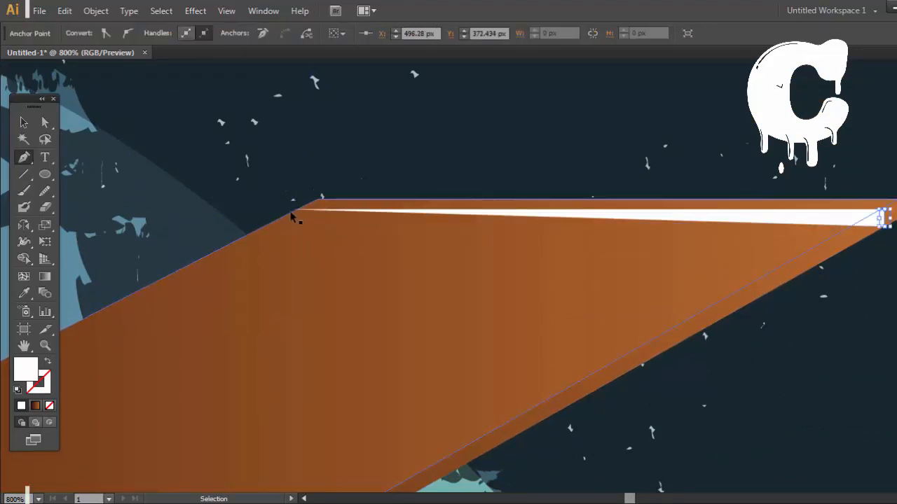
left_click(297, 212)
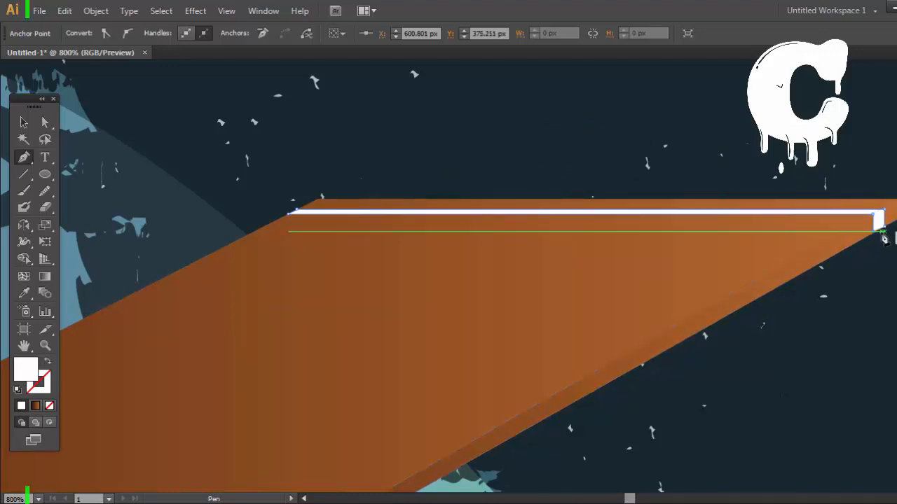
Step: Bend the plank-line shape down over the dock's thickness at its right end and close it along the lower diagonal edge
key("ctrl+plus")
key("ctrl+plus")
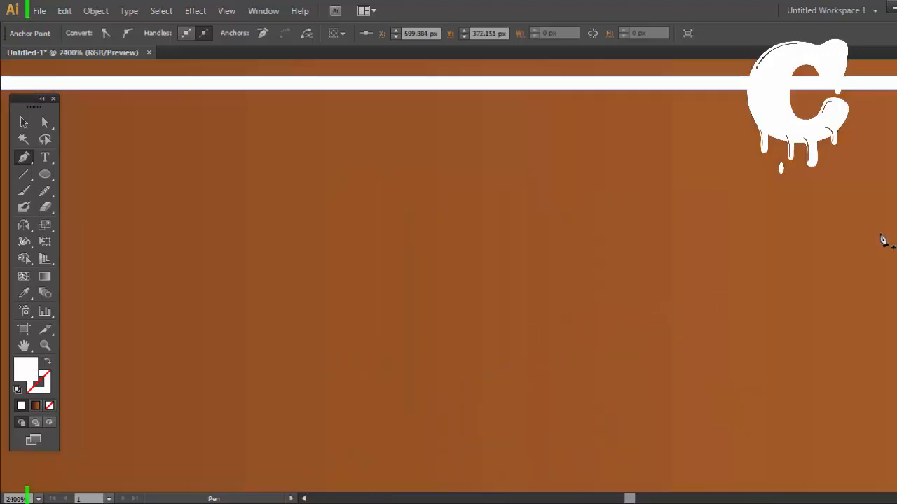
left_click_drag(876, 254, 154, 341)
left_click_drag(825, 274, 627, 306)
left_click(750, 212)
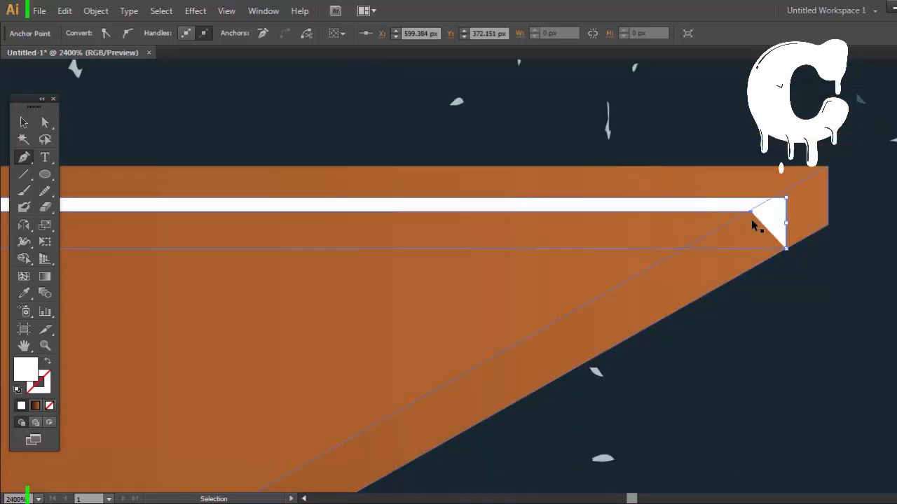
left_click_drag(763, 267, 764, 269)
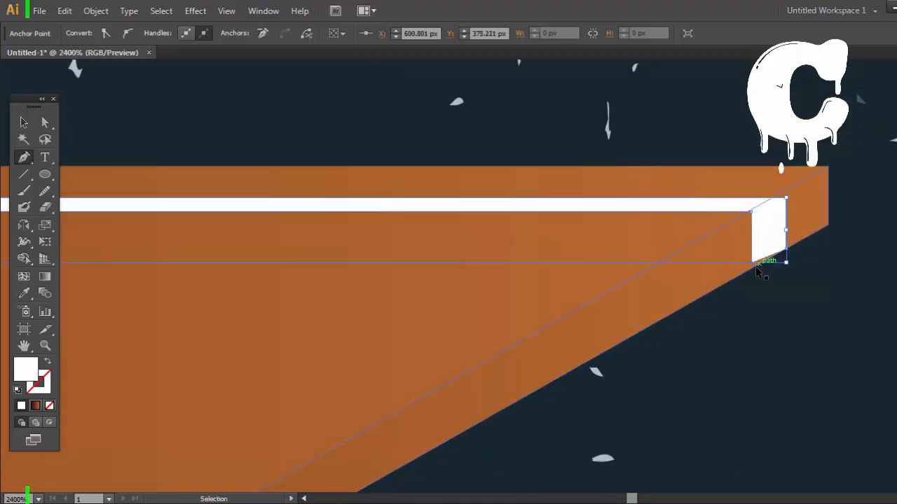
key("ctrl+z")
left_click(753, 267)
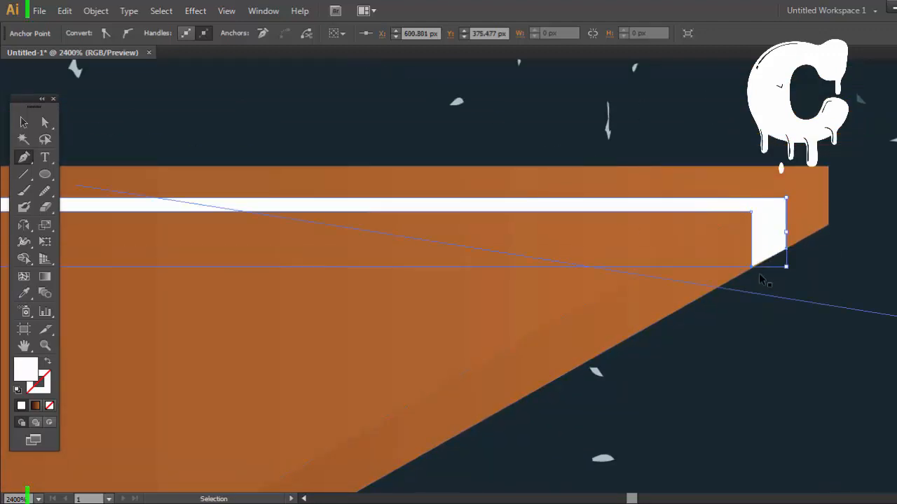
key("ctrl+z")
left_click(753, 268)
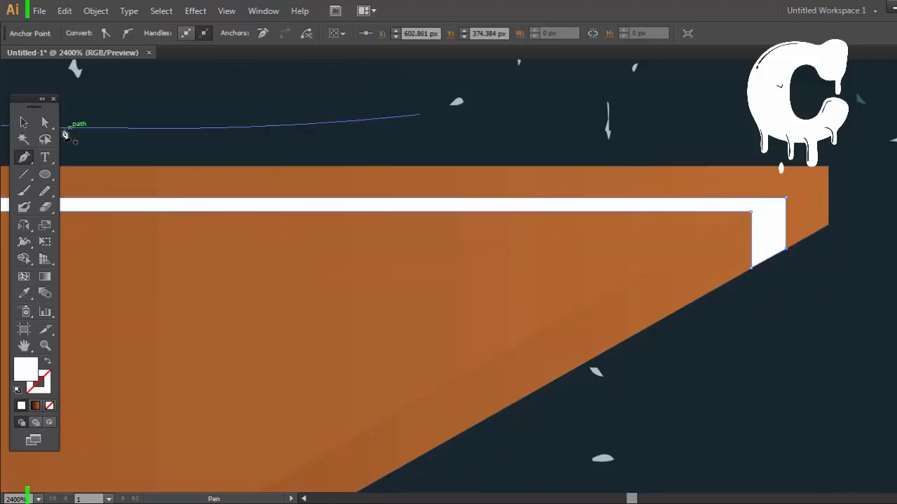
Step: Fill the new plank line with a muted beige of C 0, M 24, Y 29, K 27 and hide the panels
left_click(23, 124)
key("ctrl+minus")
key("ctrl+minus")
key("ctrl+minus")
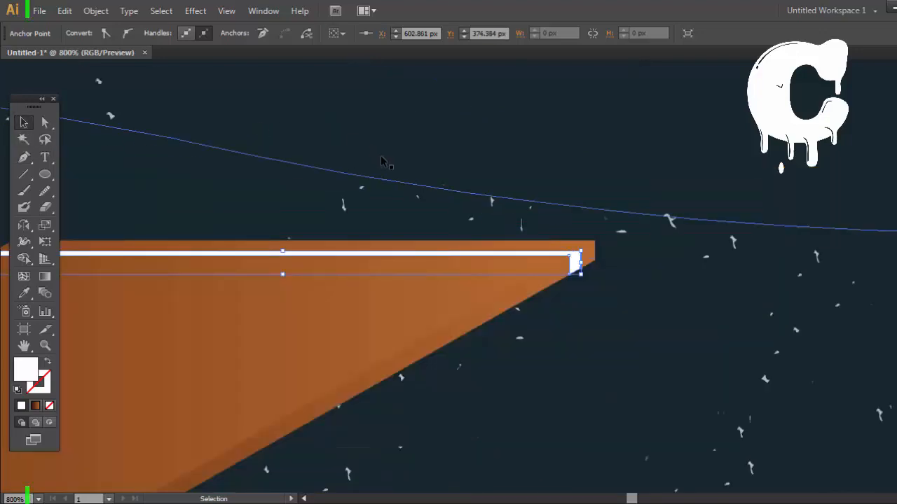
key("shift+Tab")
left_click_drag(790, 258, 791, 236)
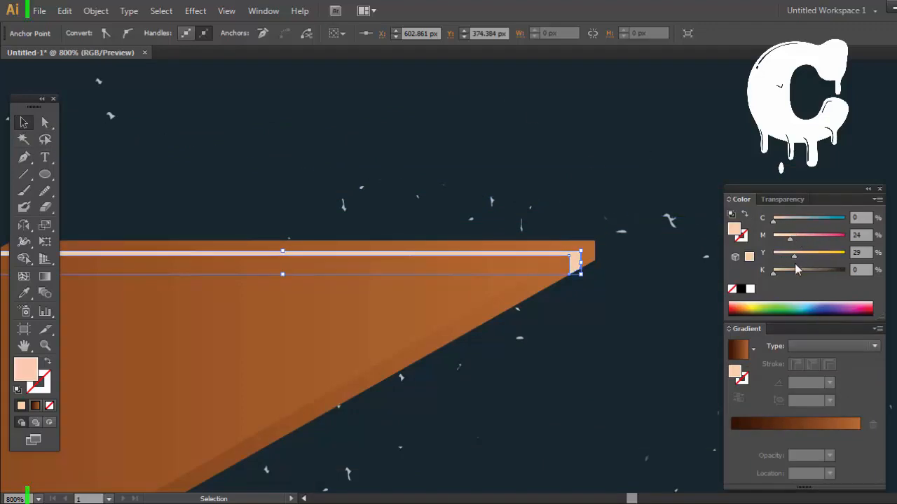
left_click(793, 270)
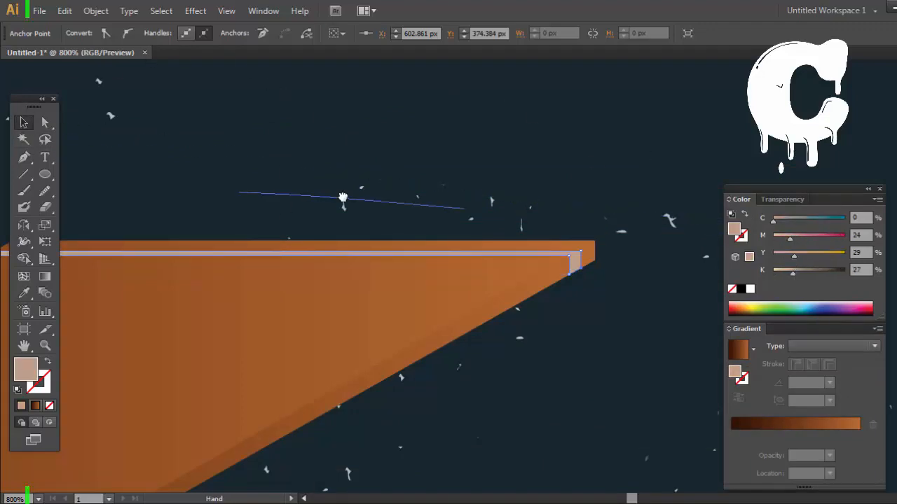
left_click_drag(344, 197, 563, 172)
left_click_drag(606, 286, 530, 297)
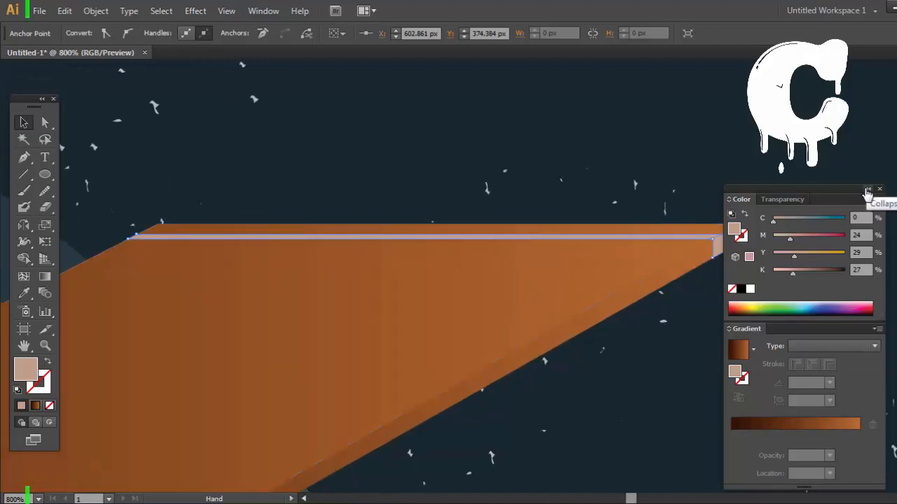
key("Tab")
Step: Duplicate the plank line down the dock's right diagonal edge and repeat the transformation until evenly spaced lines reach the front end
key("ctrl+=")
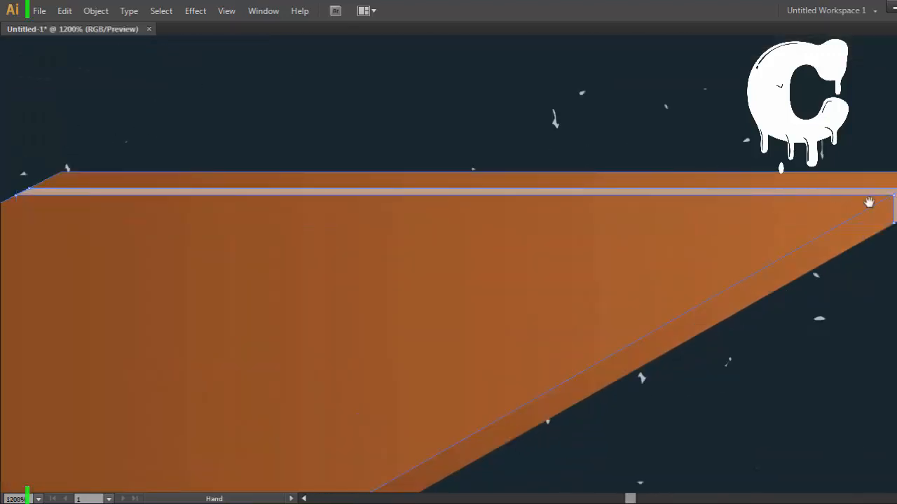
left_click_drag(867, 203, 727, 288)
key("ctrl+minus")
key("ctrl+minus")
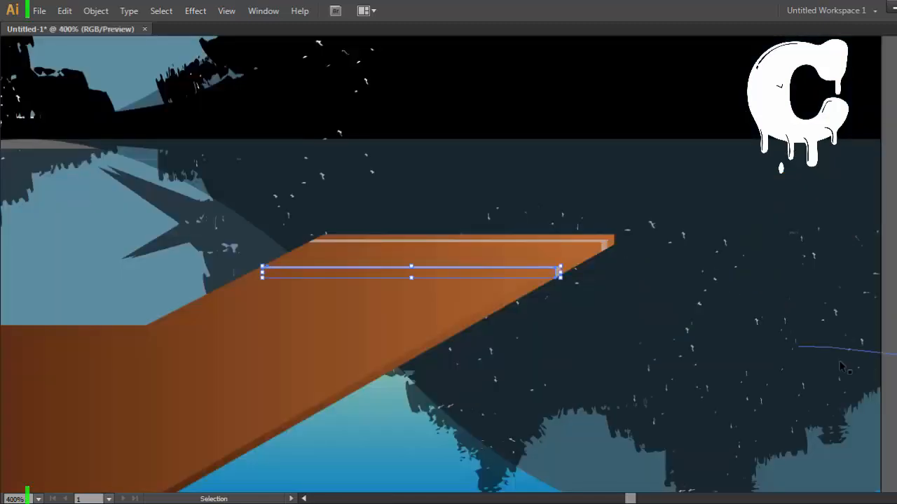
key("ctrl+d")
key("ctrl+d")
key("ctrl+d")
key("ctrl+d")
key("ctrl+d")
key("ctrl+d")
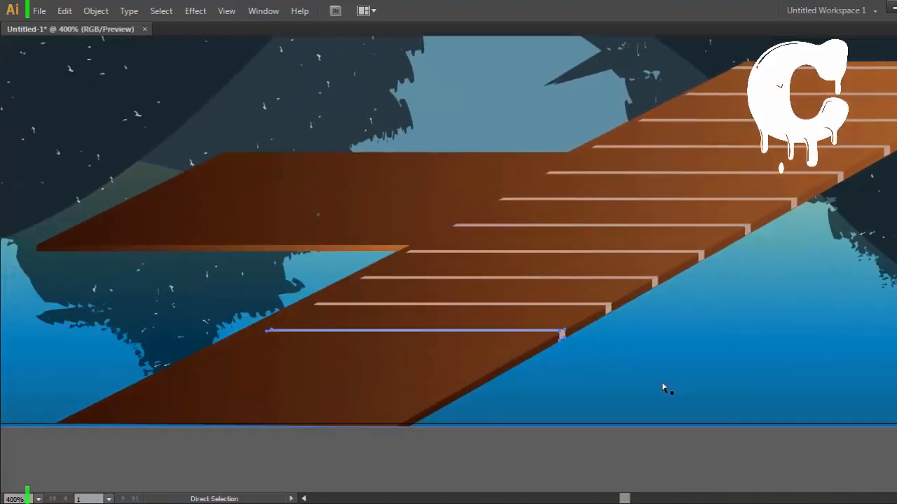
key("ctrl+d")
key("ctrl+d")
key("ctrl+d")
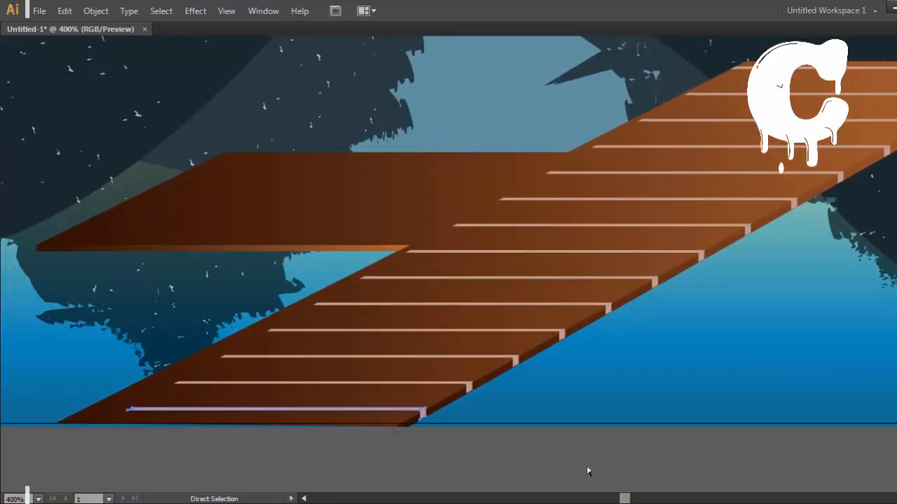
key("ctrl+d")
Step: Stretch the left ends of the two frontmost plank lines to meet the dock's left diagonal edge
left_click_drag(392, 440, 458, 441)
left_click(347, 396)
key("ctrl+plus")
key("ctrl+plus")
left_click_drag(348, 387, 665, 258)
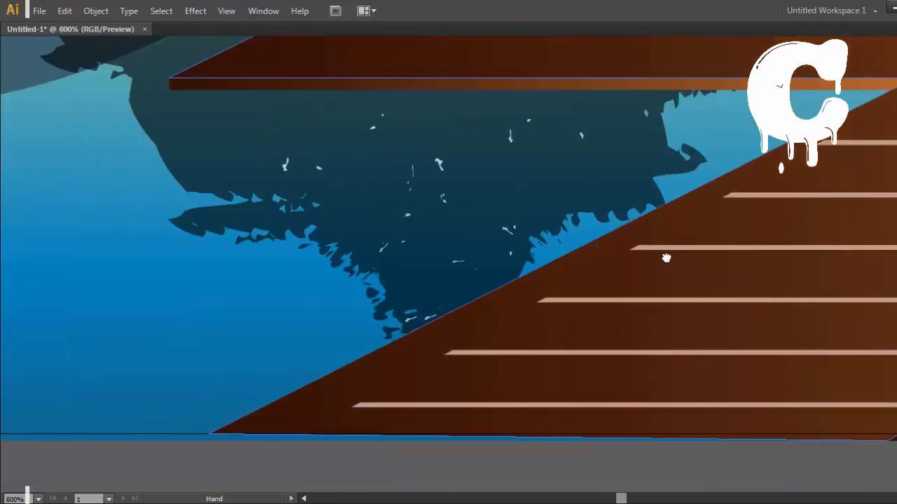
key("a")
left_click_drag(352, 406, 277, 400)
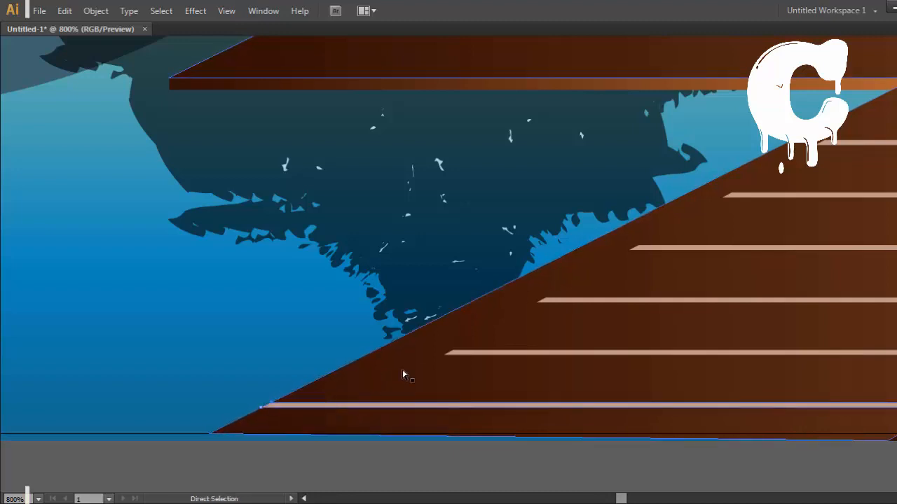
left_click_drag(445, 355, 373, 353)
key("ctrl+z")
key("ctrl+z")
scroll(547, 427, "up", 2)
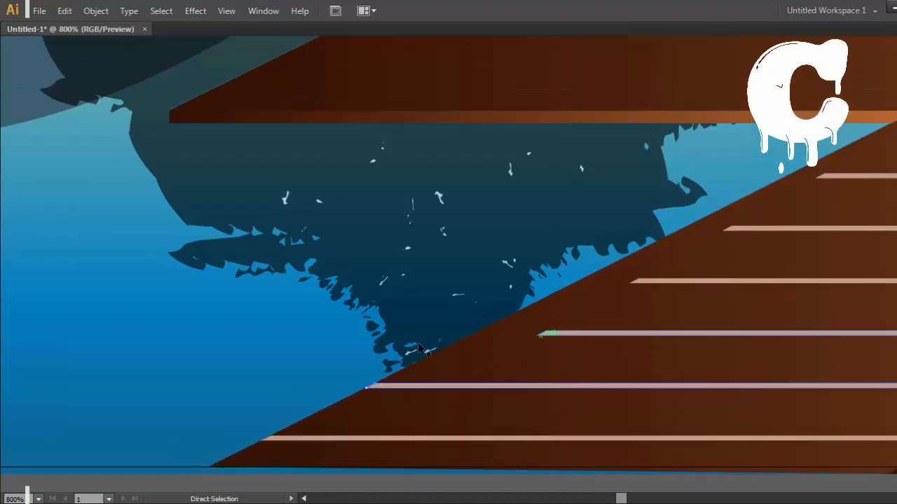
left_click_drag(453, 387, 377, 393)
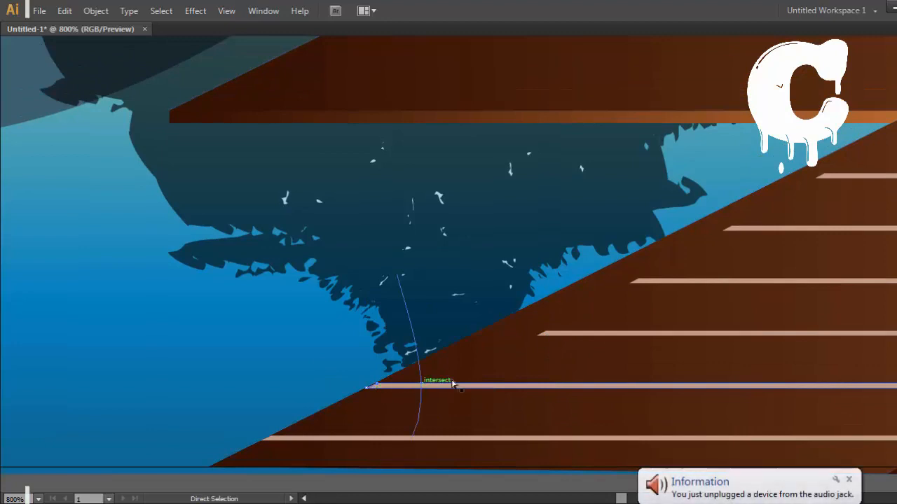
Step: Extend the left ends of the third and fourth plank lines from the front to the dock's diagonal edge
left_click_drag(566, 334, 387, 260)
left_click_drag(465, 258, 401, 257)
left_click_drag(569, 215, 403, 300)
left_click_drag(466, 287, 409, 261)
key("ctrl+z")
scroll(557, 476, "down", 2)
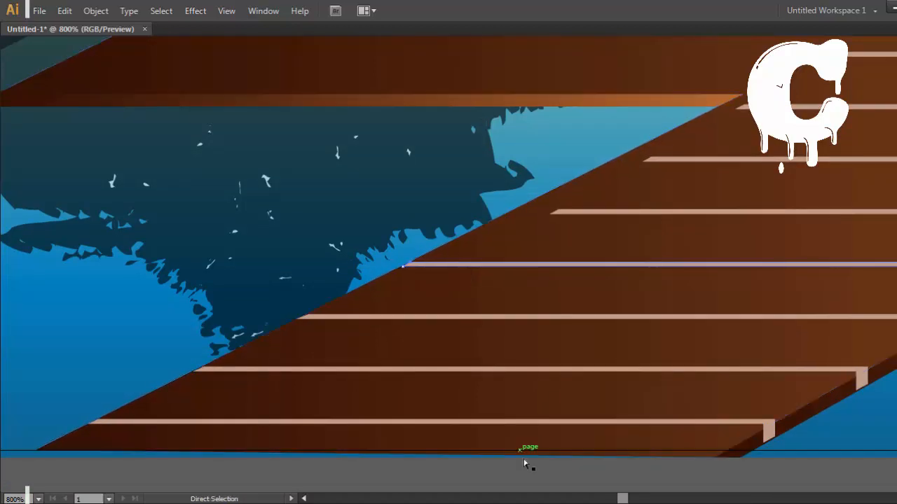
Step: Fine-tune the left-end anchor points of the extended front plank lines so their slanted ends follow the dock's diagonal edge
left_click(526, 464)
left_click_drag(540, 190, 557, 199)
key("ctrl+plus")
key("ctrl+plus")
key("ctrl+plus")
key("ctrl+plus")
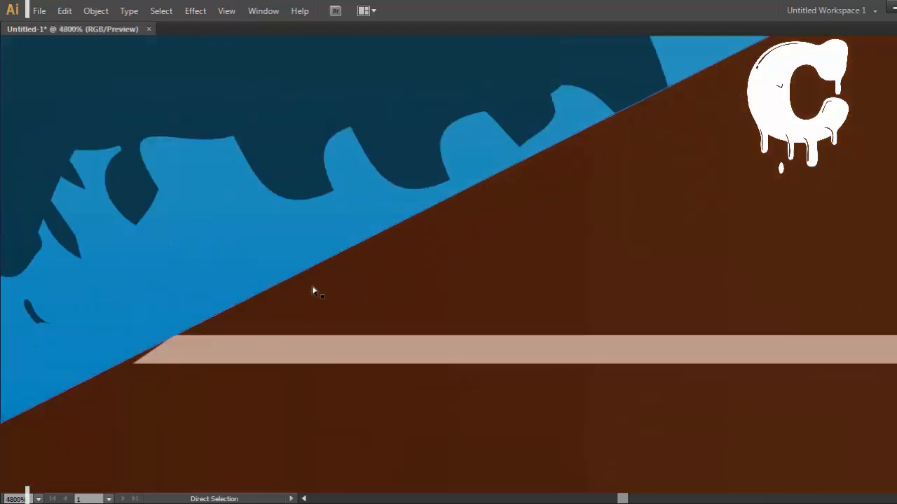
key("ctrl+plus")
left_click_drag(450, 319, 575, 226)
left_click_drag(444, 275, 429, 275)
left_click_drag(79, 391, 530, 193)
left_click_drag(251, 426, 610, 227)
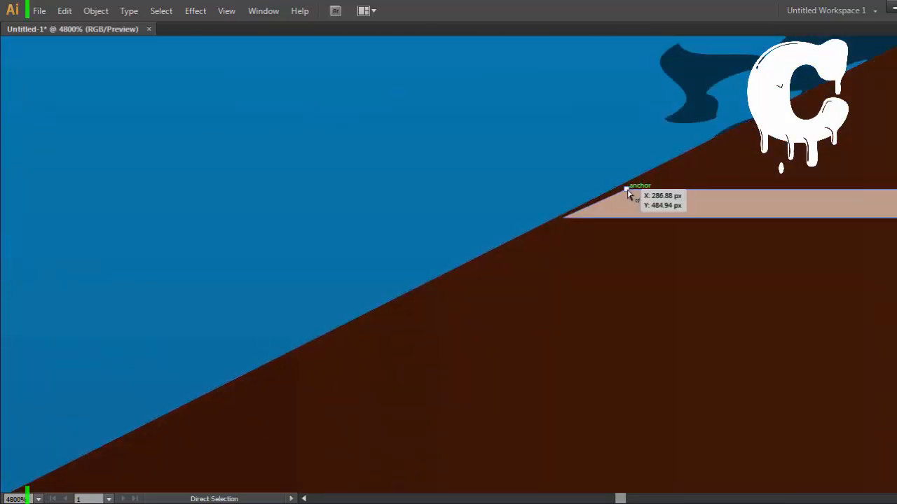
left_click_drag(626, 190, 611, 190)
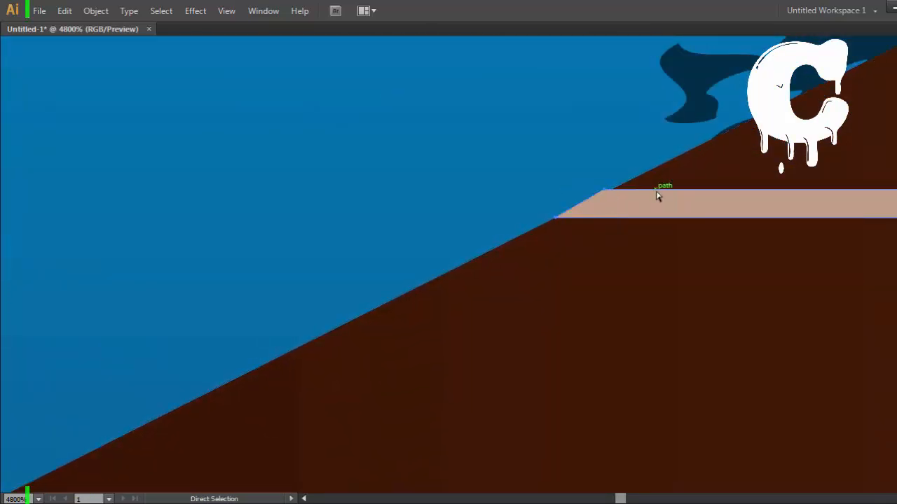
left_click_drag(462, 450, 298, 490)
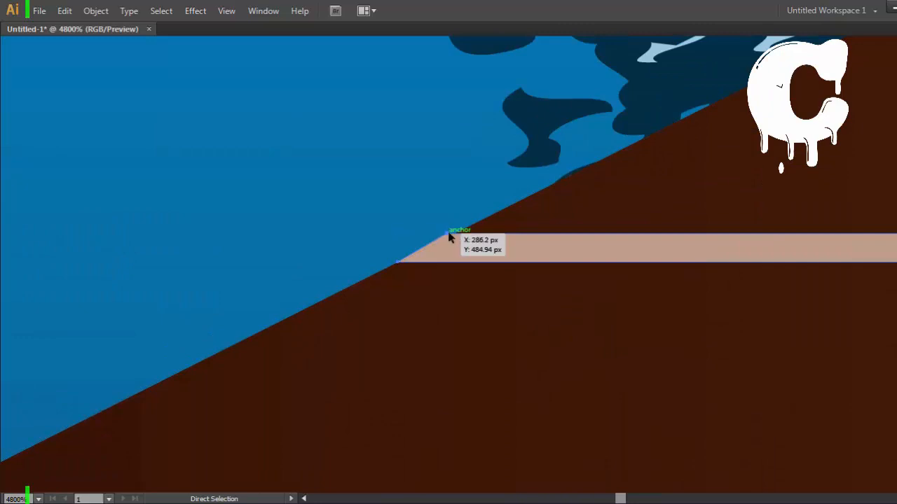
key("ctrl+z")
scroll(446, 234, "down", 2)
left_click(412, 186)
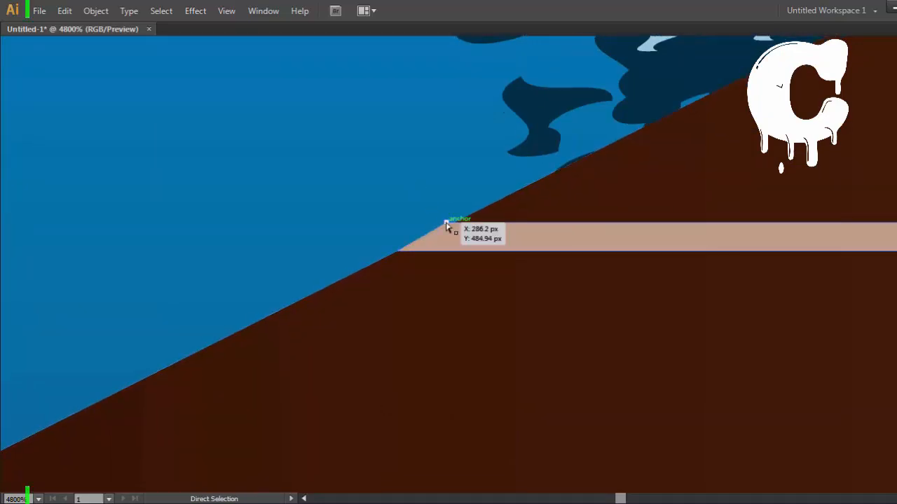
left_click_drag(446, 222, 379, 363)
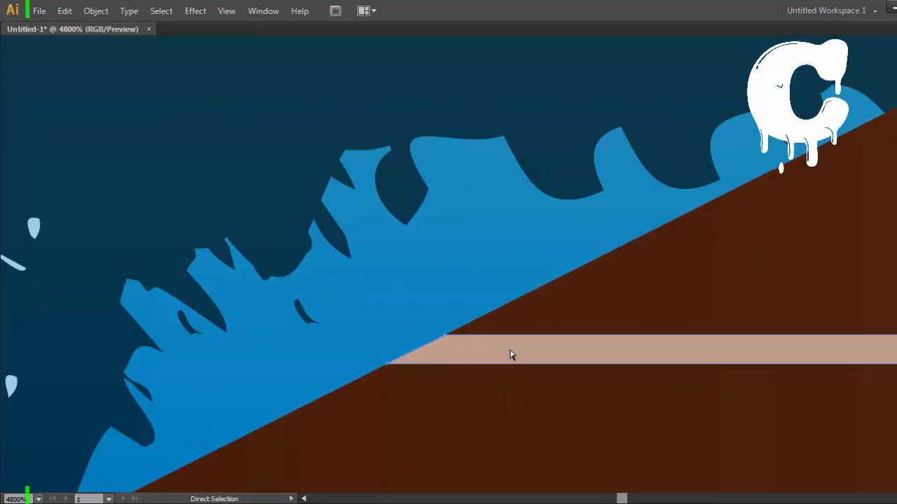
Step: Move both left corners of the fifth plank line from the front onto the dock's diagonal edge
left_click_drag(709, 170, 231, 392)
left_click_drag(862, 105, 789, 142)
left_click_drag(586, 315, 319, 330)
left_click_drag(639, 288, 376, 306)
key("ctrl+z")
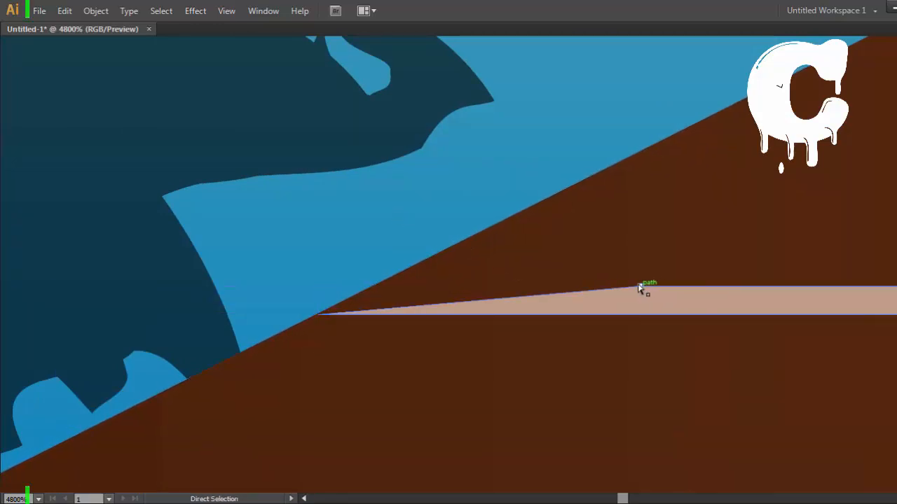
left_click_drag(641, 287, 376, 293)
Step: Extend the sixth plank line from the front by moving its two left corners onto the dock's diagonal edge
left_click_drag(686, 208, 550, 296)
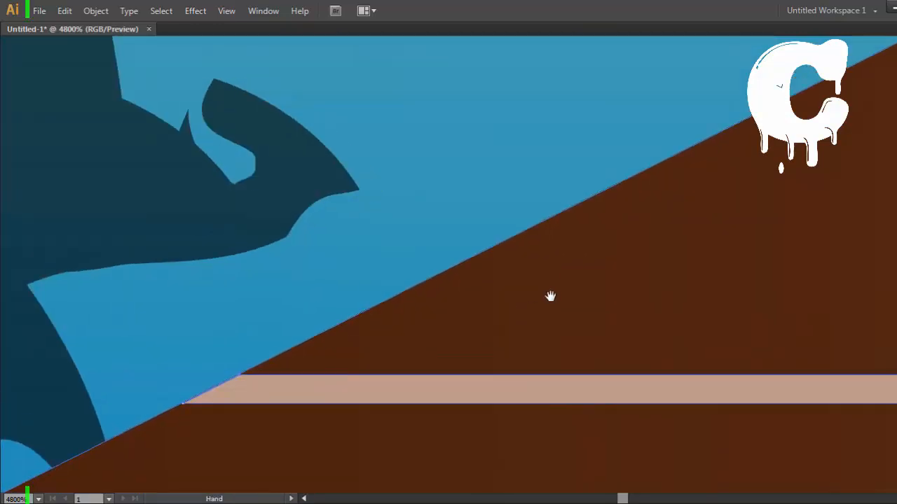
left_click_drag(701, 191, 609, 134)
left_click_drag(200, 311, 563, 282)
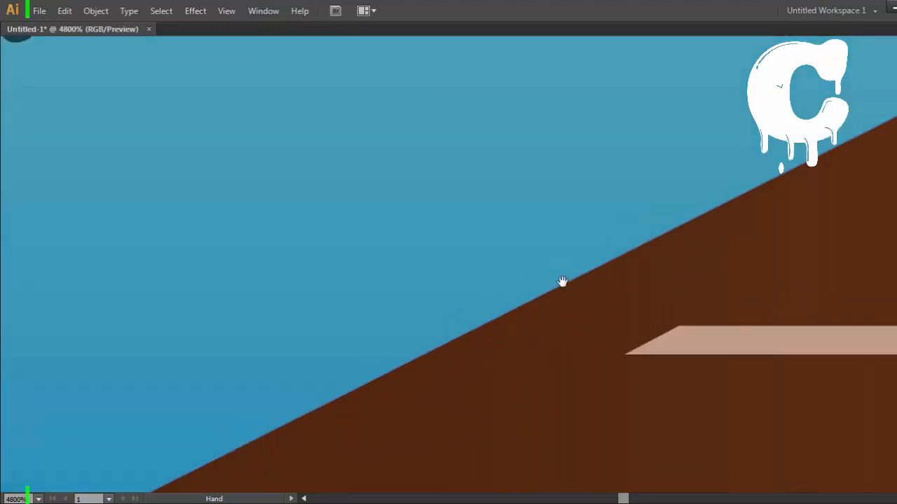
left_click_drag(626, 355, 424, 357)
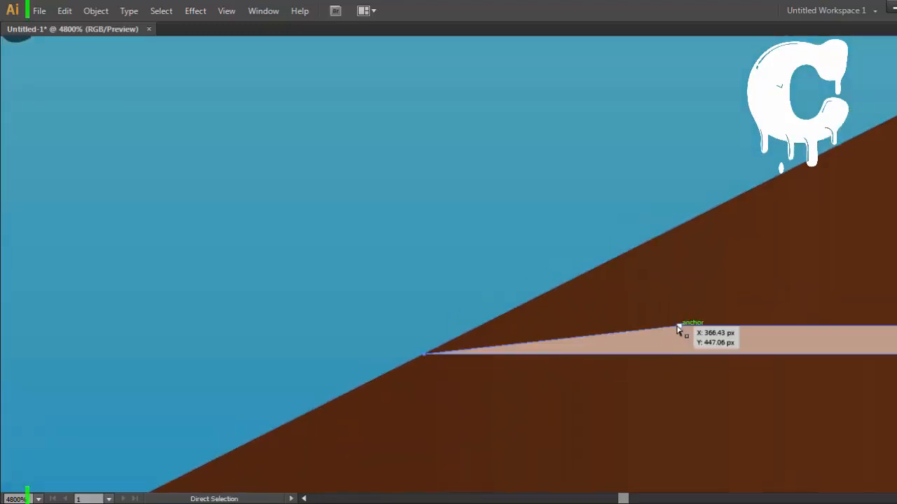
left_click_drag(678, 327, 481, 337)
Step: Align the left end of the seventh plank line with the dock's diagonal edge, just below the side platform's inner corner
left_click_drag(730, 279, 304, 399)
left_click_drag(890, 148, 747, 294)
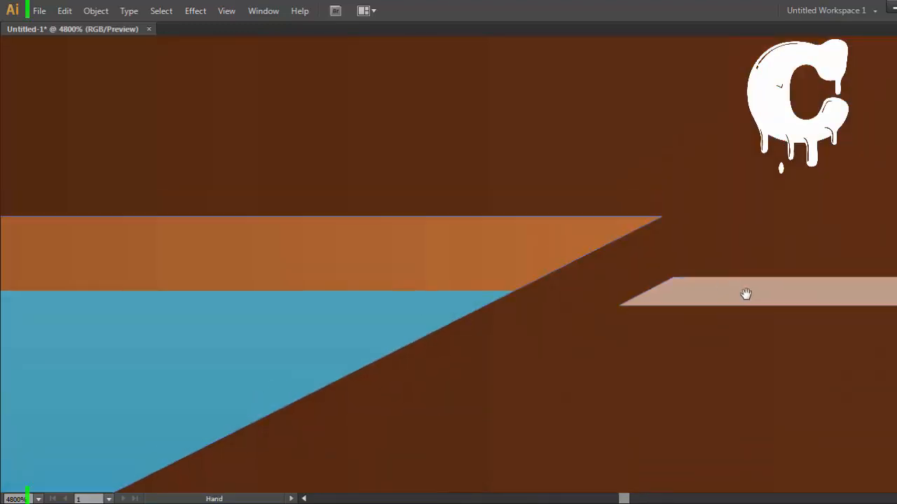
left_click_drag(621, 309, 488, 311)
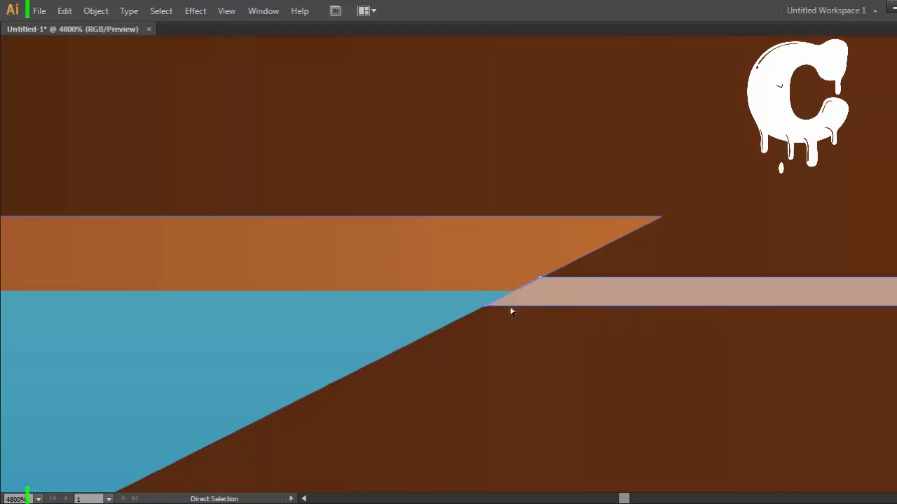
Step: Move the upper-left corner of the sixth plank line from the front back onto the dock's diagonal edge
left_click_drag(890, 210, 582, 241)
left_click_drag(858, 306, 693, 461)
left_click_drag(522, 140, 758, 163)
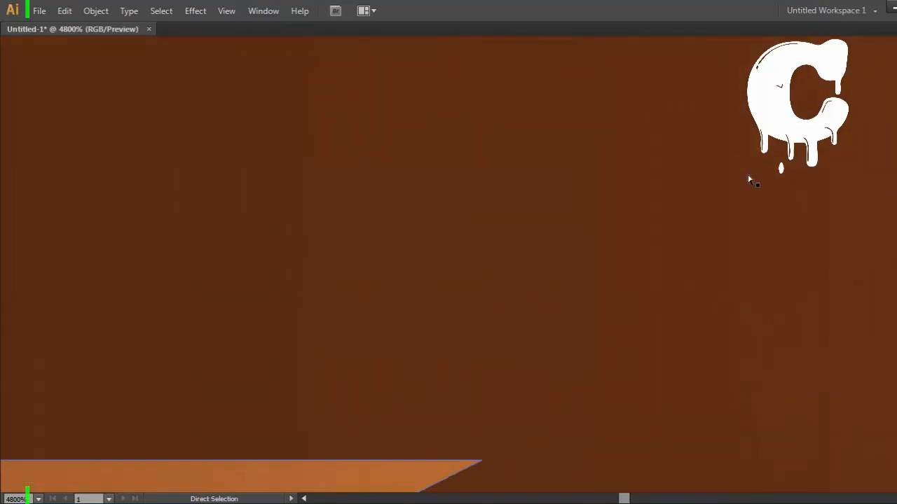
key("ctrl+minus")
key("ctrl+minus")
key("ctrl+minus")
key("ctrl+minus")
key("ctrl+minus")
key("ctrl+minus")
key("ctrl+minus")
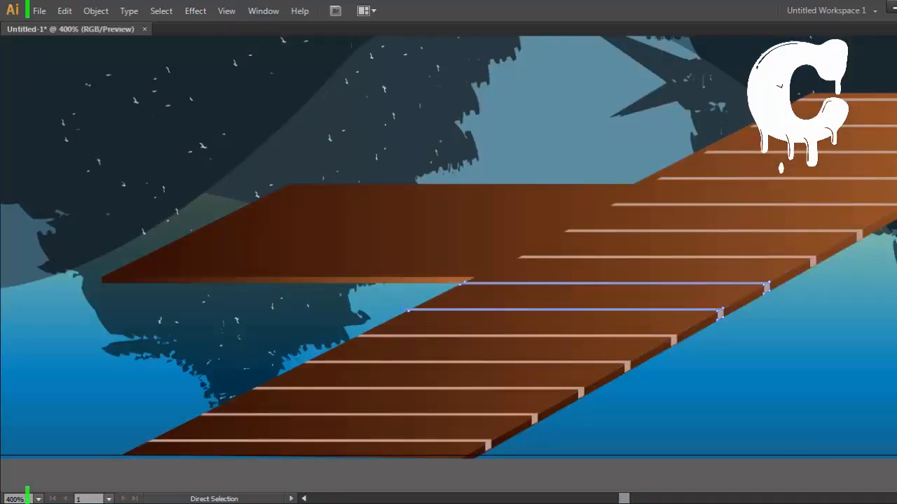
key("ctrl+plus")
key("ctrl+plus")
key("ctrl+plus")
key("ctrl+plus")
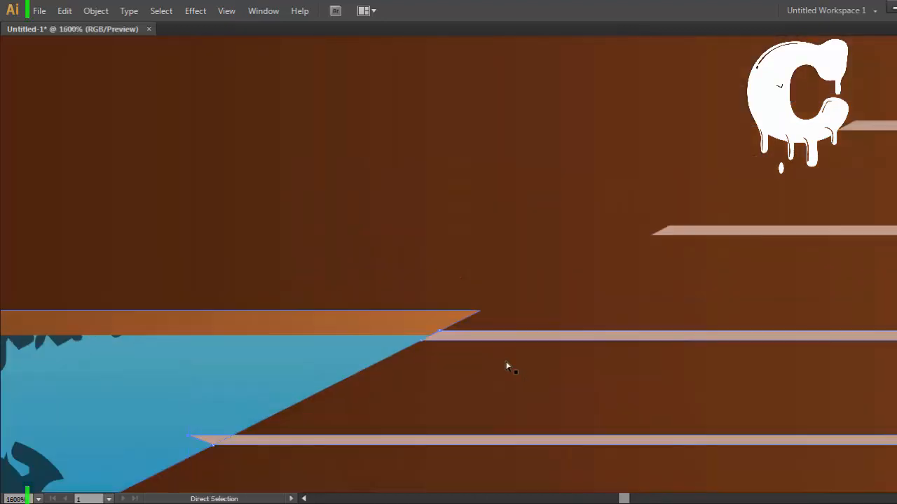
left_click_drag(197, 393, 391, 302)
left_click_drag(383, 345, 419, 349)
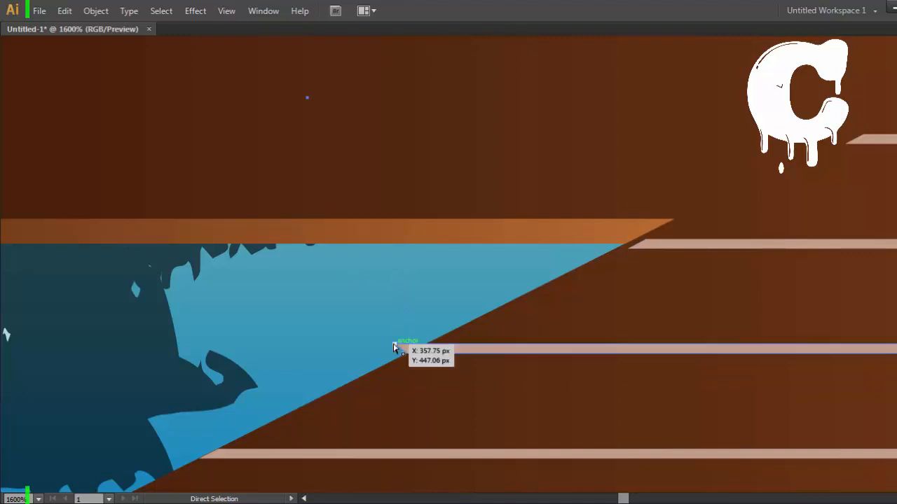
left_click_drag(417, 345, 427, 344)
Step: Fit both left corners of the seventh plank line precisely onto the dock's diagonal edge below the side platform's inner corner
left_click(509, 369, "ctrl")
key("ctrl+equal")
key("ctrl+equal")
key("ctrl+equal")
left_click_drag(571, 302, 541, 195)
left_click_drag(731, 235, 324, 501)
left_click_drag(546, 372, 510, 378)
left_click_drag(599, 344, 565, 344)
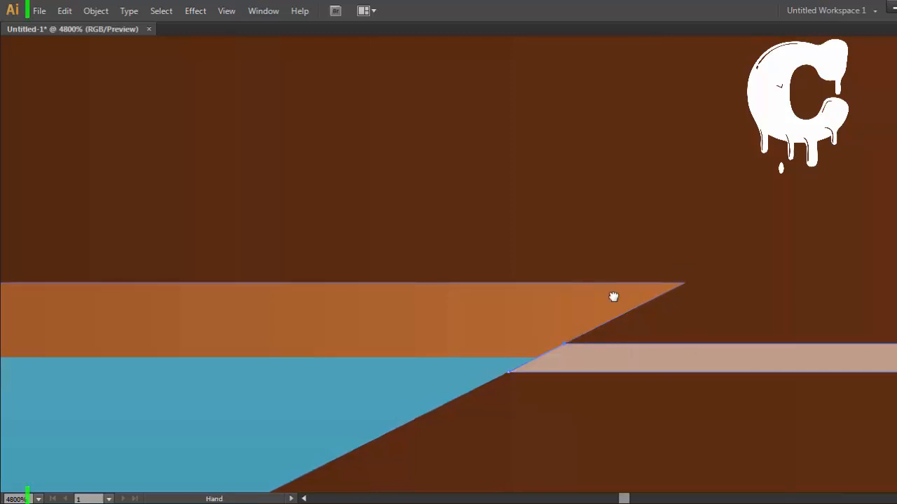
left_click_drag(736, 217, 307, 462)
left_click_drag(662, 249, 792, 185)
key("ctrl+minus")
key("ctrl+minus")
key("ctrl+minus")
left_click_drag(544, 214, 190, 368)
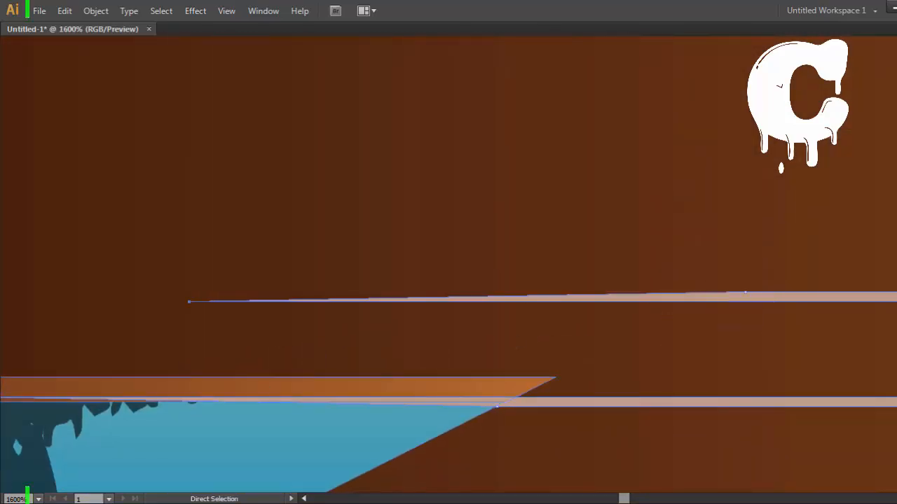
key("ctrl+minus")
key("ctrl+minus")
key("ctrl+minus")
mouse_move(505, 311)
left_mouse_down()
mouse_move(566, 313)
mouse_move(704, 340)
left_mouse_up()
left_click_drag(565, 306, 412, 318)
key("ctrl+z")
key("ctrl+z")
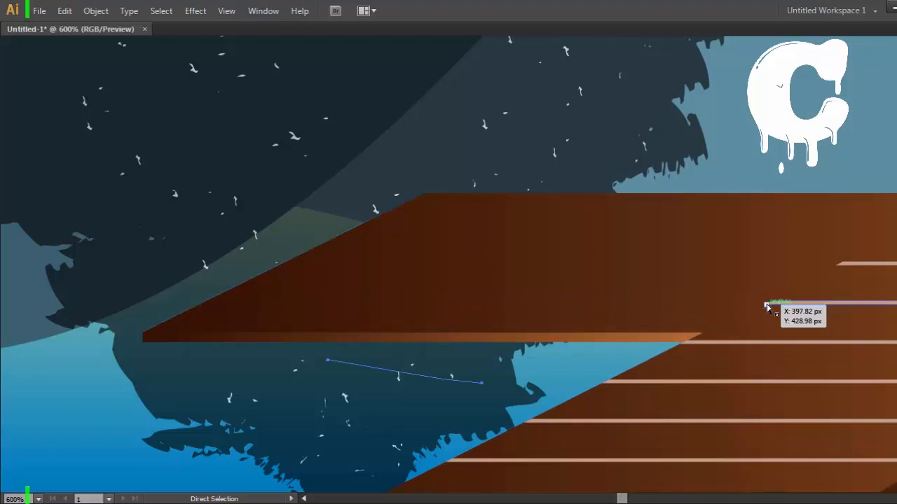
Step: Extend the eighth and ninth plank lines across the side platform so their left ends meet its slanted outer edge
left_click_drag(769, 304, 208, 326)
left_click_drag(831, 172, 678, 213)
left_click_drag(683, 308, 128, 343)
left_click_drag(687, 304, 127, 311)
left_click(128, 307)
left_click(215, 213)
left_click(325, 143)
key("space")
mouse_move(116, 174)
left_mouse_down()
mouse_move(456, 150)
mouse_move(124, 187)
left_mouse_up()
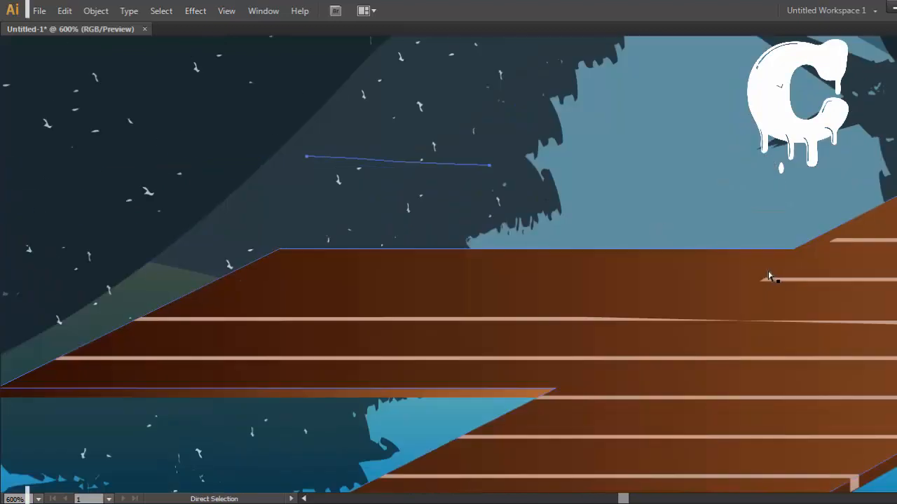
key("space")
left_click_drag(769, 288, 435, 282)
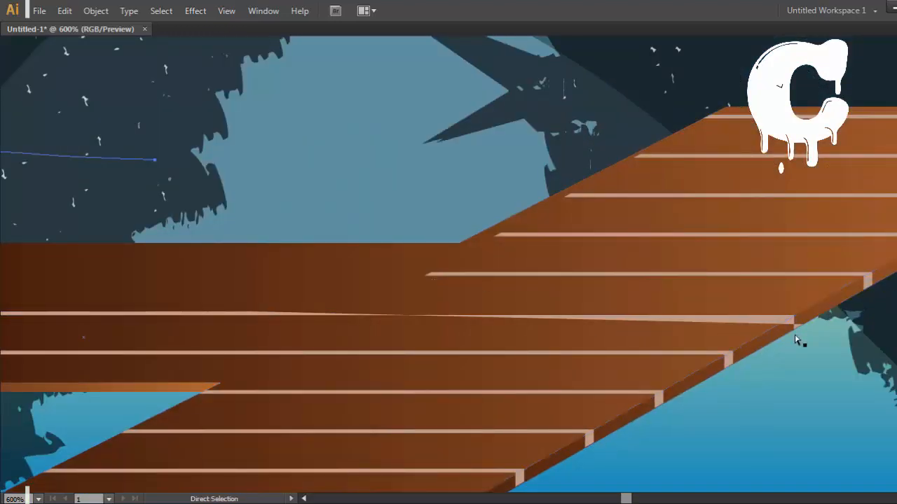
mouse_move(800, 327)
left_mouse_down()
mouse_move(817, 306)
mouse_move(793, 332)
left_mouse_up()
key("ctrl+z")
key("ctrl+z")
key("ctrl+z")
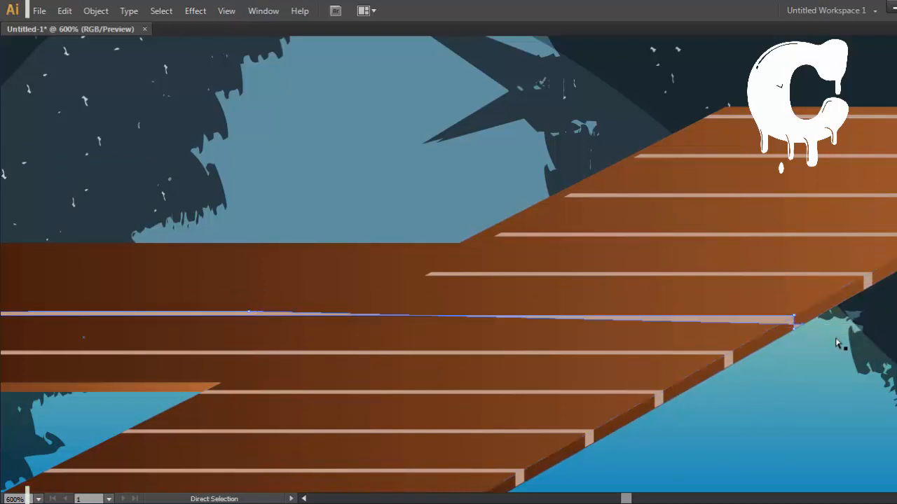
Step: Reshape the ninth plank line by moving its misplaced anchor points to the right end at the dock's front edge
left_click_drag(811, 320, 795, 334)
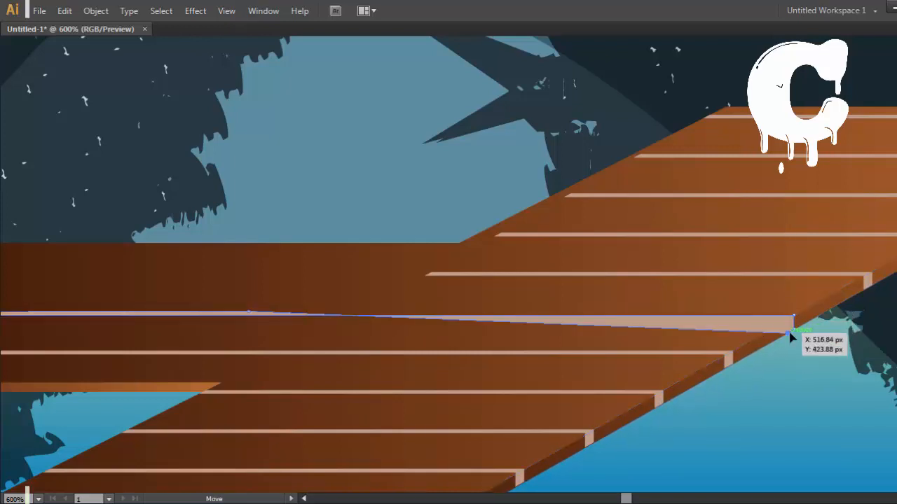
left_click_drag(250, 311, 784, 338)
left_click(782, 359)
left_click(802, 345)
key("space")
left_click_drag(167, 181, 666, 198)
left_click_drag(572, 302, 191, 274)
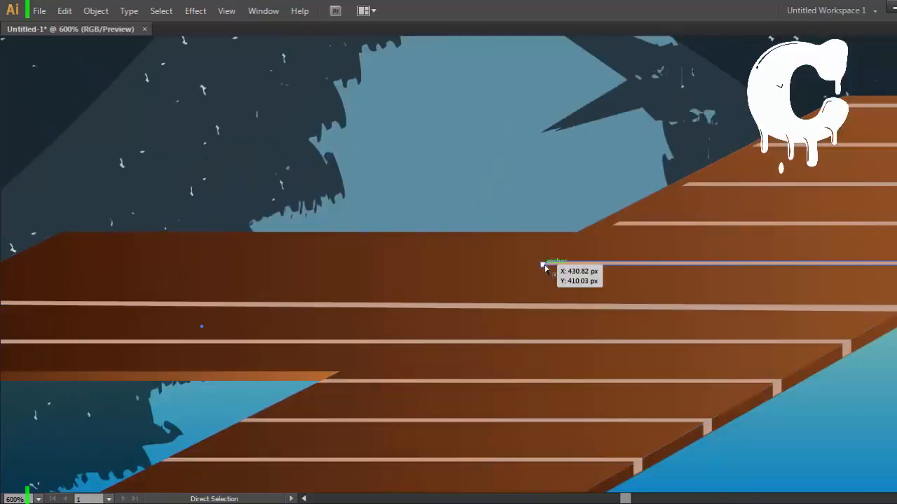
key("space")
left_click_drag(512, 268, 168, 294)
left_click_drag(724, 279, 208, 294)
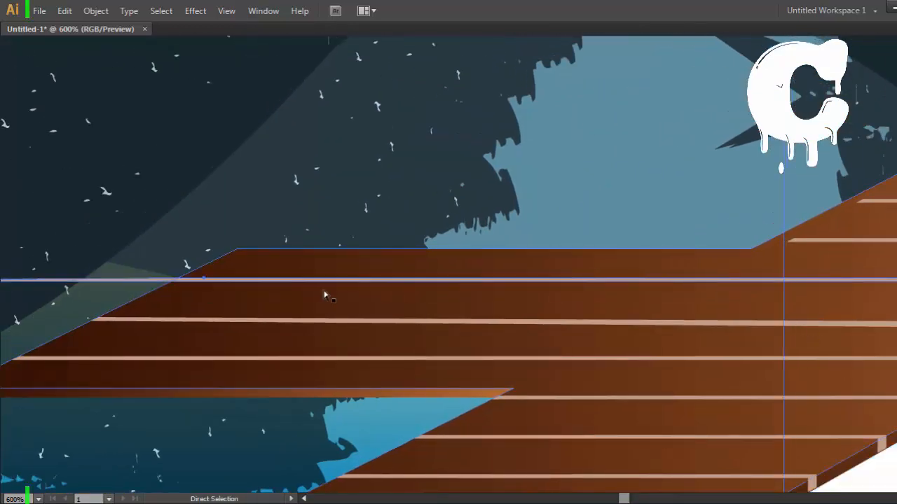
key("ctrl+z")
left_click(662, 225)
left_click(478, 147)
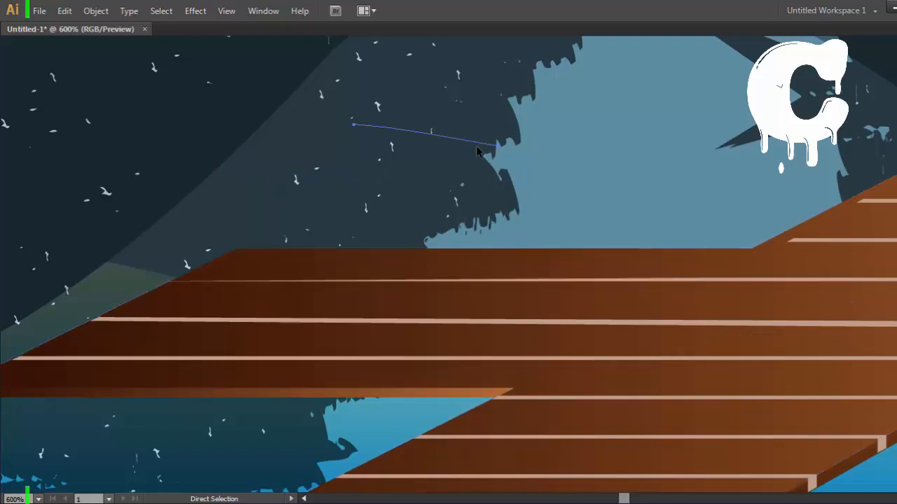
left_click(669, 265)
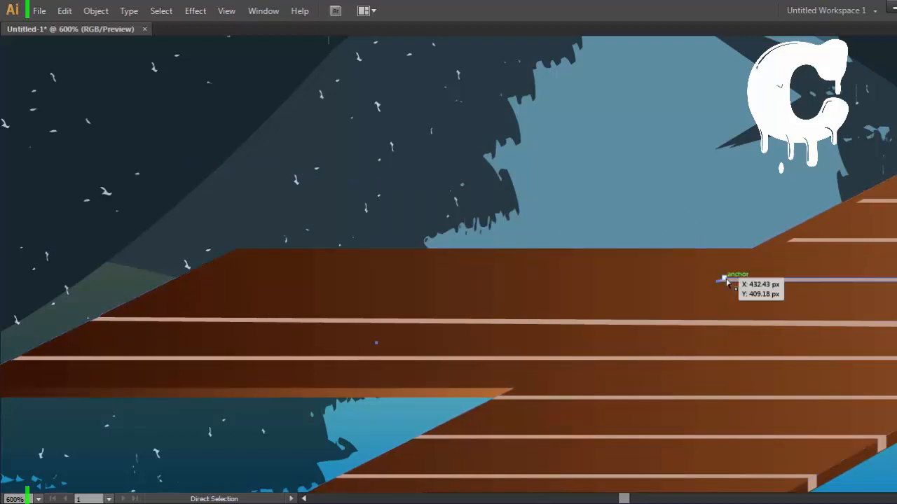
Step: Extend the tenth plank line by moving both left corners across the side platform to its slanted outer edge
left_click_drag(725, 280, 176, 300)
left_click_drag(724, 280, 177, 290)
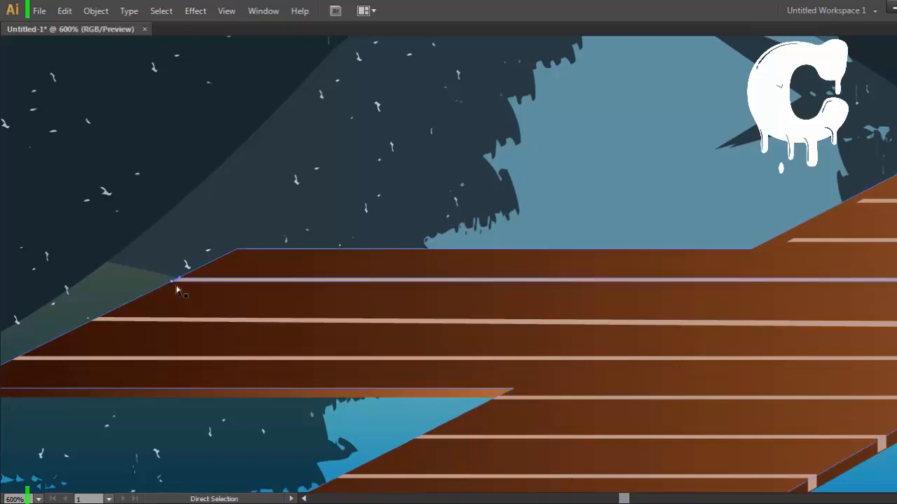
left_click(343, 148)
Step: Move both left corners of the eleventh plank line onto the dock's diagonal edge just above the side platform
left_click_drag(728, 211, 648, 252)
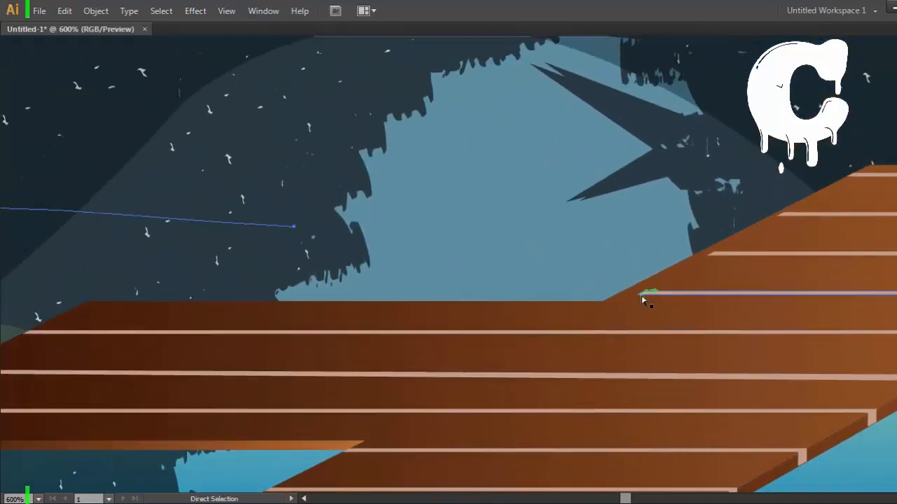
left_click_drag(641, 300, 615, 300)
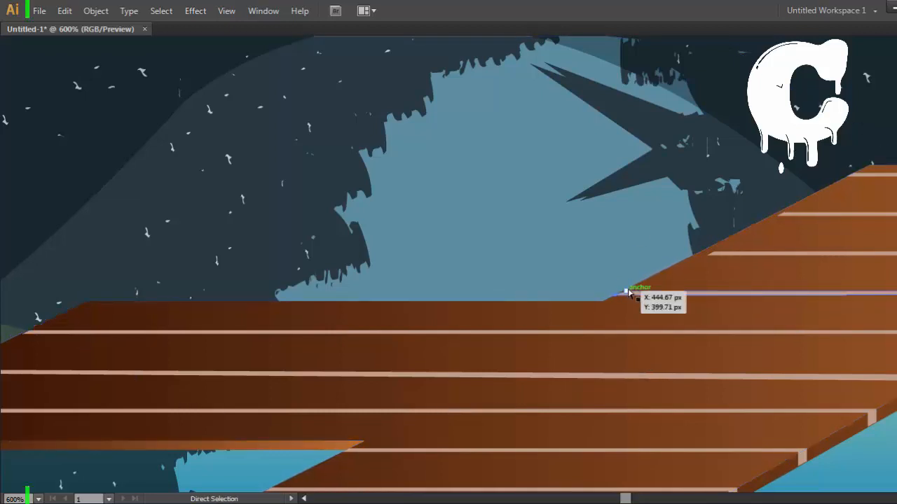
left_click_drag(691, 217, 587, 147)
key("ctrl+equal")
key("ctrl+equal")
left_click_drag(529, 249, 525, 248)
left_click(666, 217)
Step: Extend the twelfth and thirteenth plank lines by moving their left corners onto the dock's diagonal edge
left_click_drag(763, 169, 488, 318)
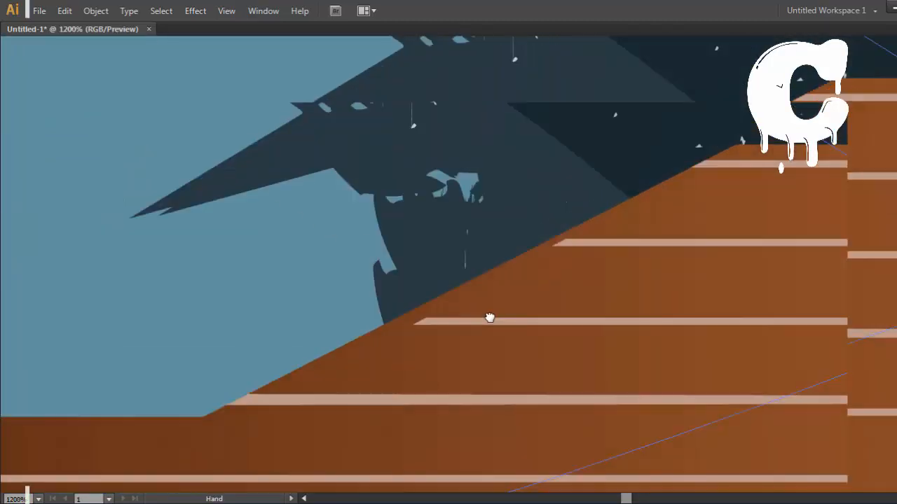
mouse_move(412, 325)
left_mouse_down()
mouse_move(384, 325)
mouse_move(407, 319)
mouse_move(397, 319)
left_mouse_up()
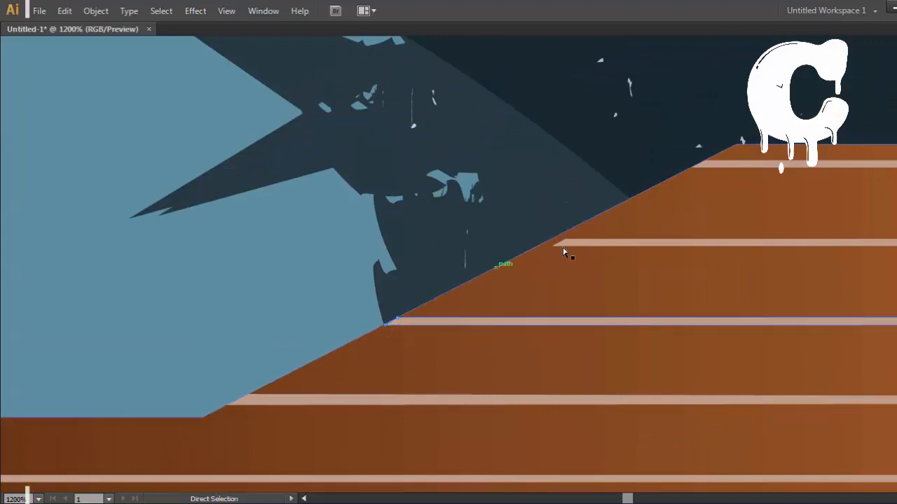
mouse_move(553, 248)
left_mouse_down()
mouse_move(537, 249)
mouse_move(549, 242)
left_mouse_up()
left_click_drag(786, 181, 584, 201)
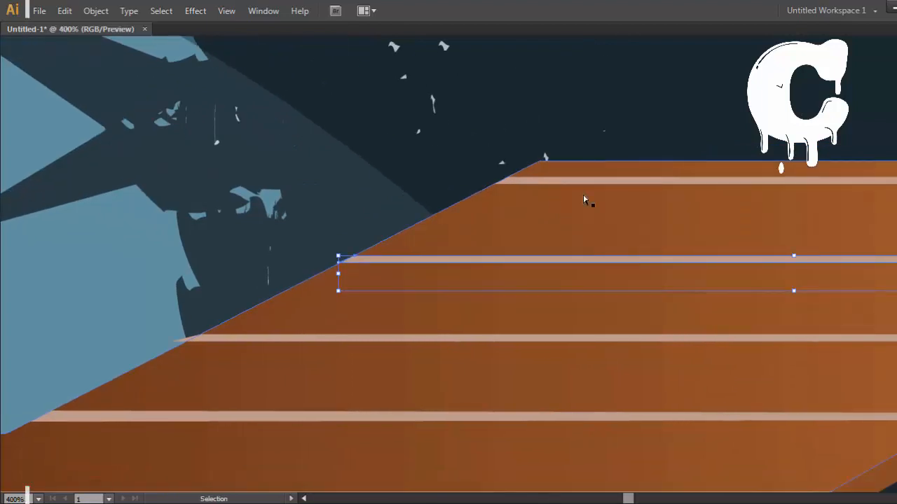
Step: Shift the gradient water rectangle right until its left edge meets the artboard's left edge, and nudge it slightly up
key("ctrl+minus")
key("ctrl+minus")
key("ctrl+minus")
key("ctrl+minus")
key("ctrl+plus")
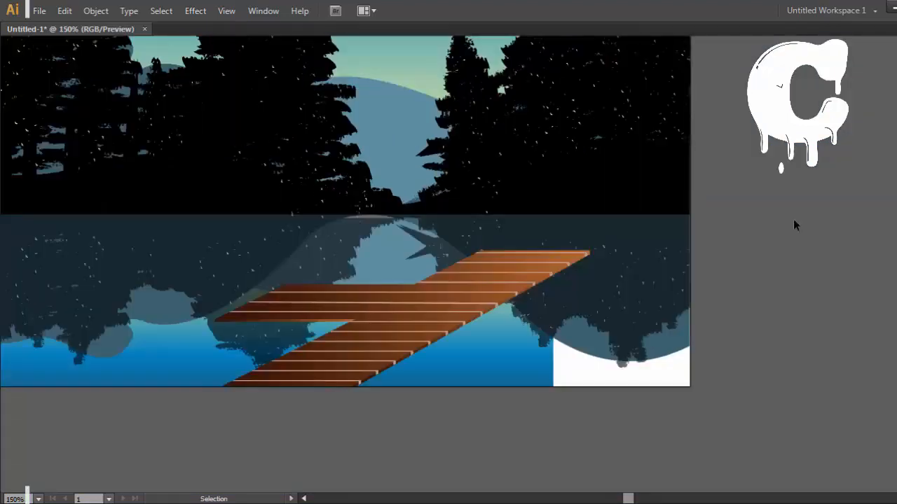
left_click_drag(448, 208, 671, 257)
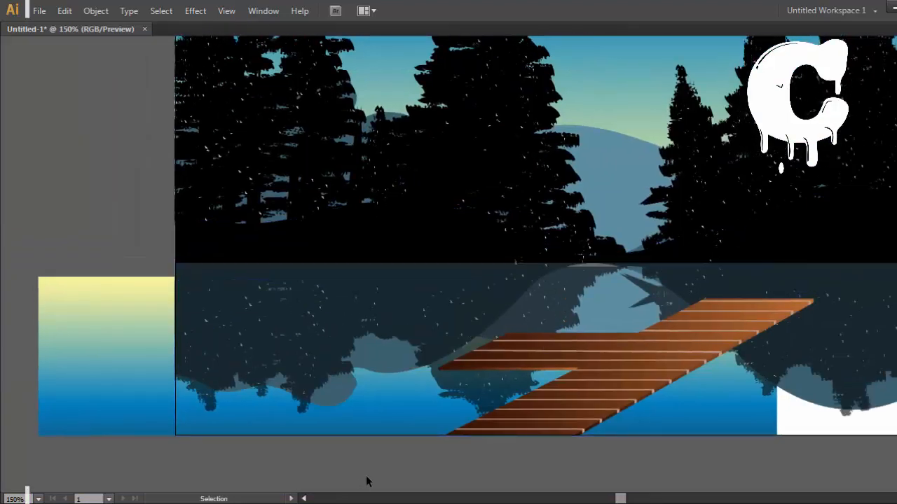
key("v")
left_click(150, 390)
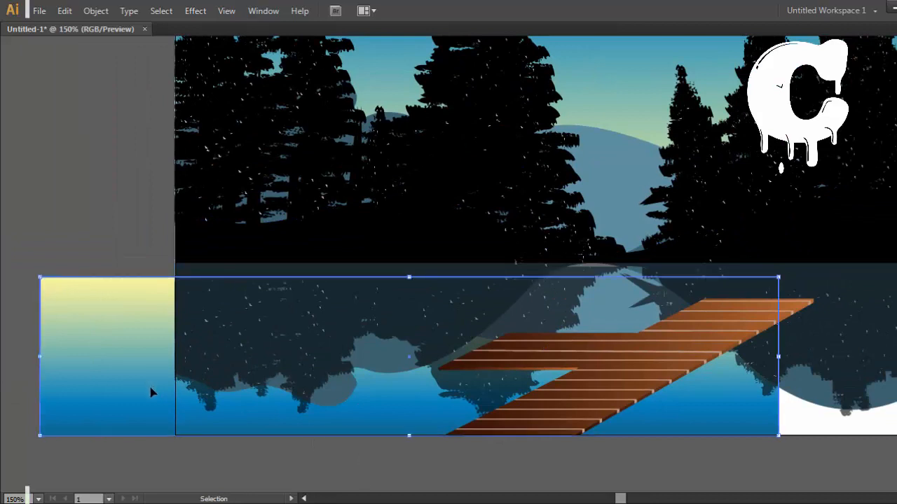
key("shift+Right")
key("shift+Right")
key("shift+Right")
key("shift+Right")
key("shift+Right")
key("shift+Right")
key("shift+Right")
key("Right")
key("Right")
key("Right")
key("Right")
key("Right")
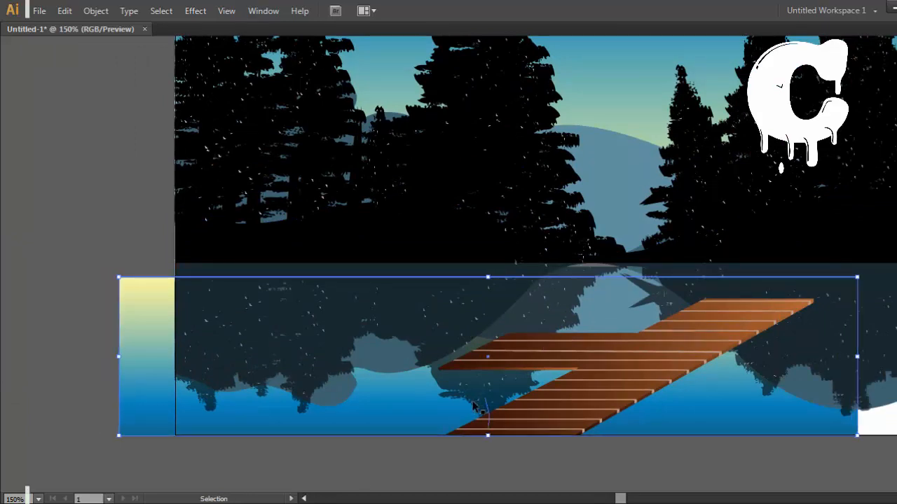
key("shift+Right")
key("shift+Right")
key("shift+Right")
key("shift+Right")
key("shift+Right")
key("shift+Right")
key("shift+Right")
key("shift+Right")
key("shift+Right")
key("shift+Right")
key("shift+Right")
left_click_drag(320, 419, 264, 424)
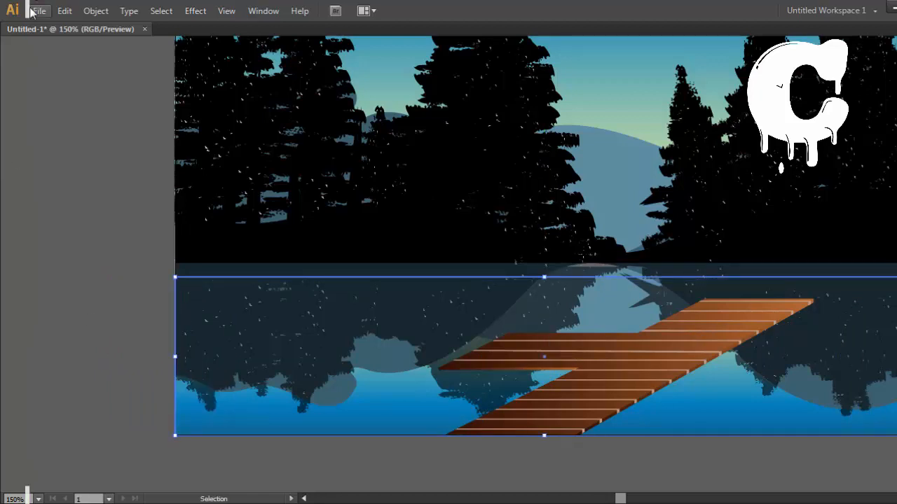
key("Up")
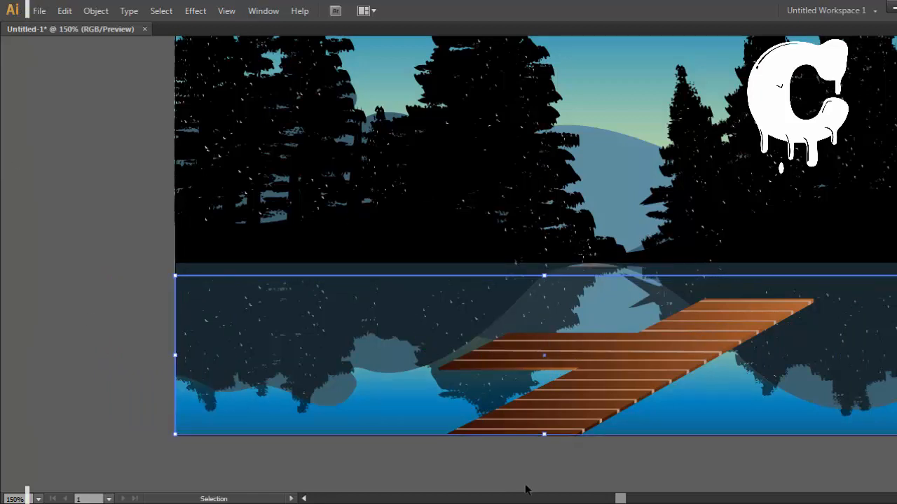
Step: Select all dock and plank line pieces without the water and reflections, ungroup them and regroup them as one object
left_click(636, 454)
left_click_drag(491, 432, 591, 445)
key("ctrl+z")
left_click_drag(321, 489, 828, 339)
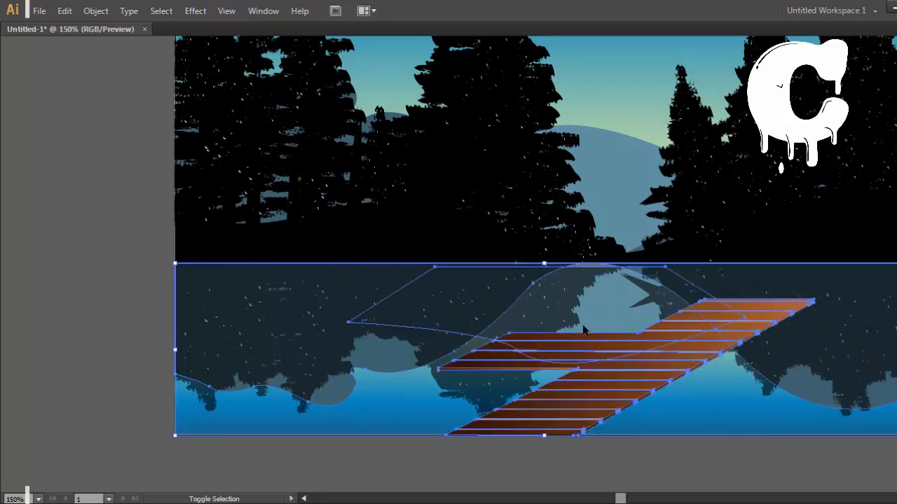
left_click(407, 368, "shift")
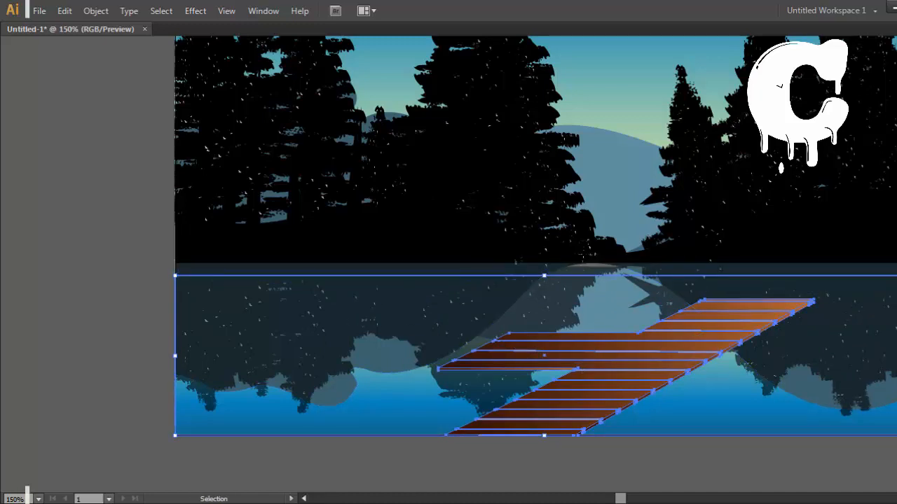
left_click(786, 423, "shift")
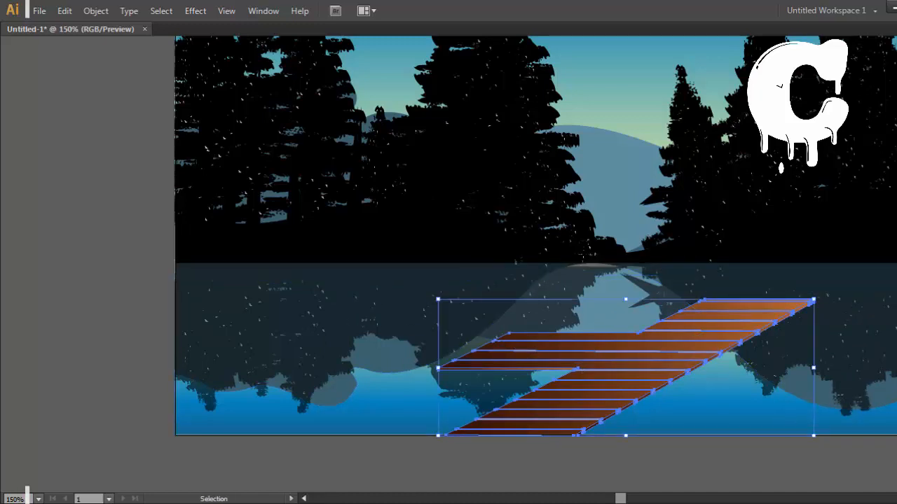
right_click(613, 235)
left_click(642, 316)
right_click(643, 339)
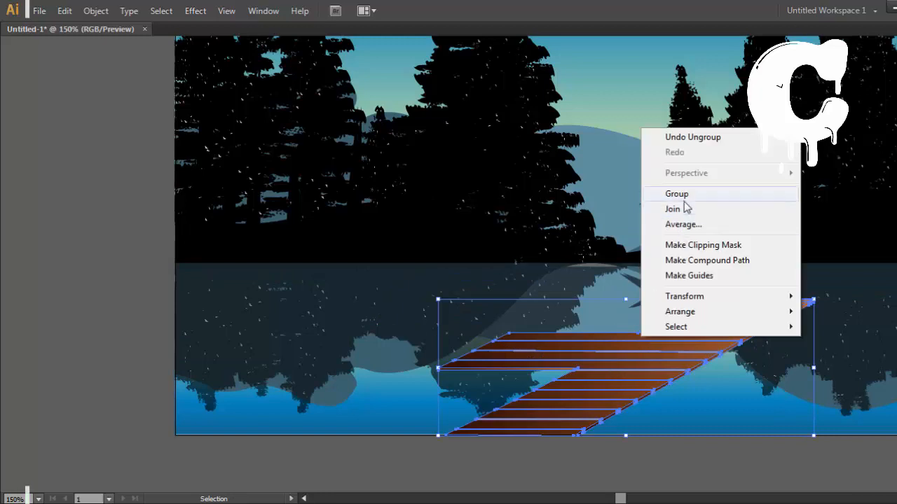
left_click(684, 196)
key("ctrl+shift+a")
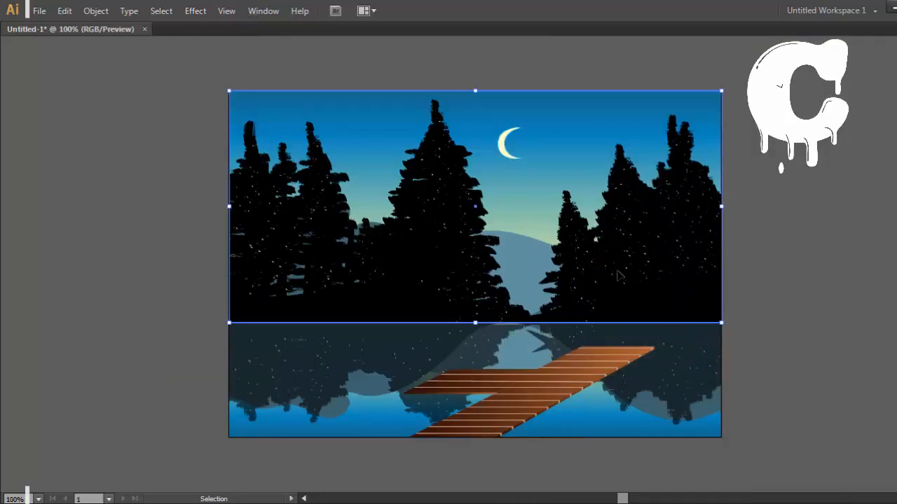
Step: Flip the copied fir clip group vertically below the shoreline, down to the artboard's lower edge, and bring it to the front
left_click_drag(475, 91, 481, 436)
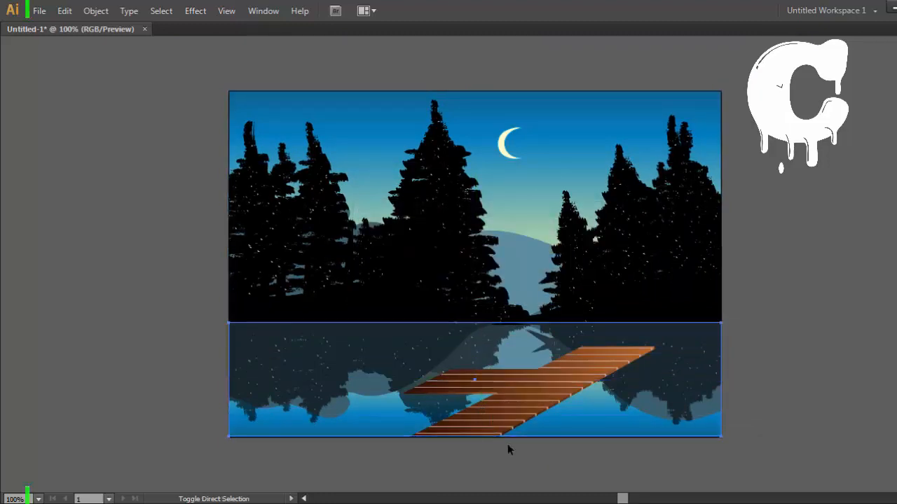
key("ctrl+shift+]")
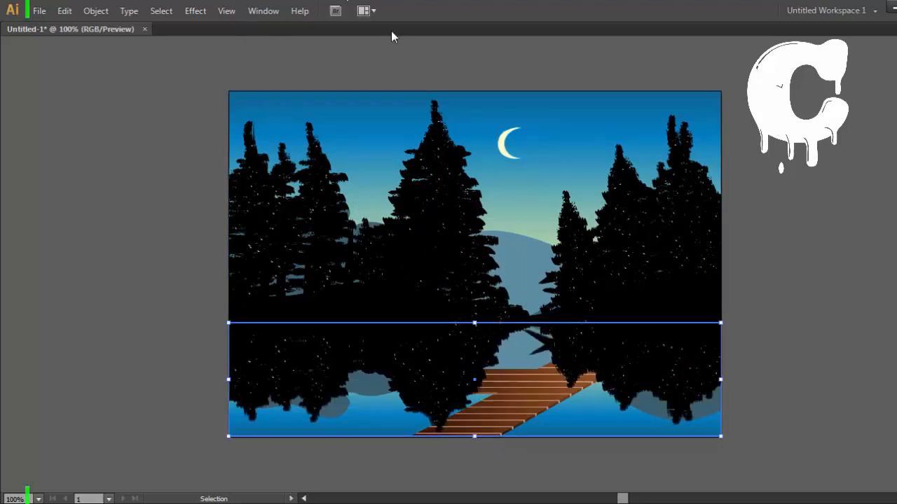
Step: Set the opacity of the flipped fir clip group in the water to 50%
left_click_drag(391, 31, 418, 51)
left_click(487, 34)
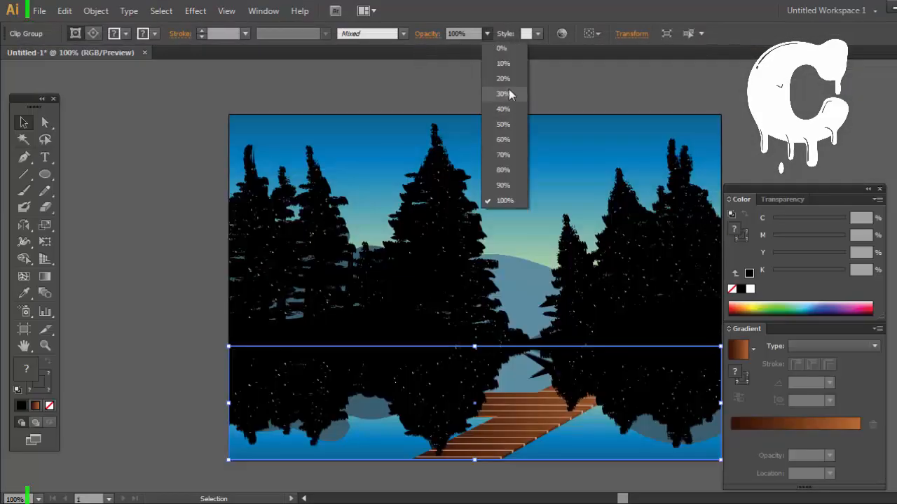
left_click(509, 124)
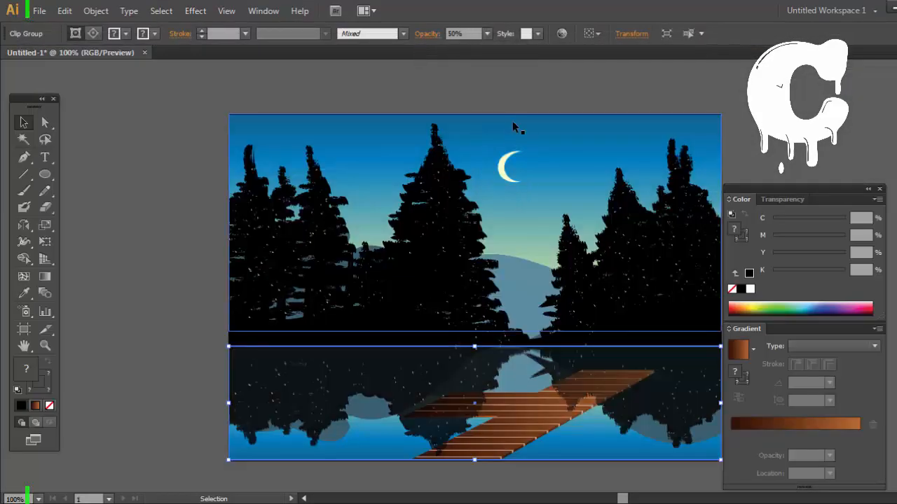
left_click(572, 89)
key("space")
mouse_move(695, 144)
left_mouse_down()
mouse_move(623, 86)
mouse_move(682, 146)
left_mouse_up()
left_click(469, 329)
left_click(737, 138)
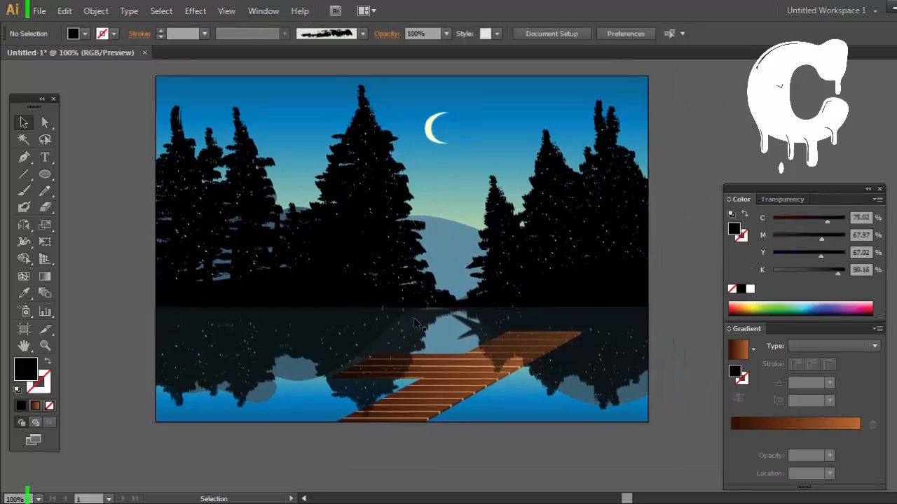
Step: Lower the opacity of the reflected fir clip group to 30%
key("space")
left_click_drag(556, 168, 593, 176)
left_click(617, 356)
left_click(487, 33)
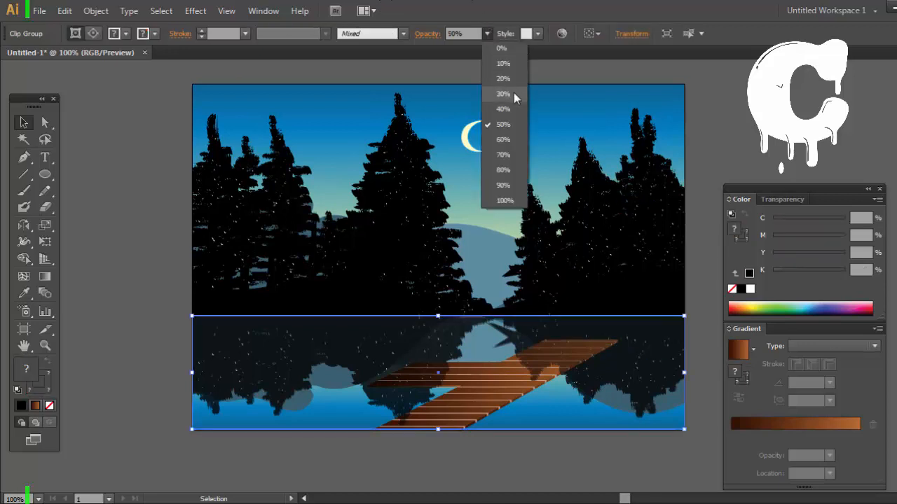
left_click(513, 93)
left_click(742, 129)
Step: Try an opacity of 20% on the reflected fir clip group and undo it
left_click(603, 364)
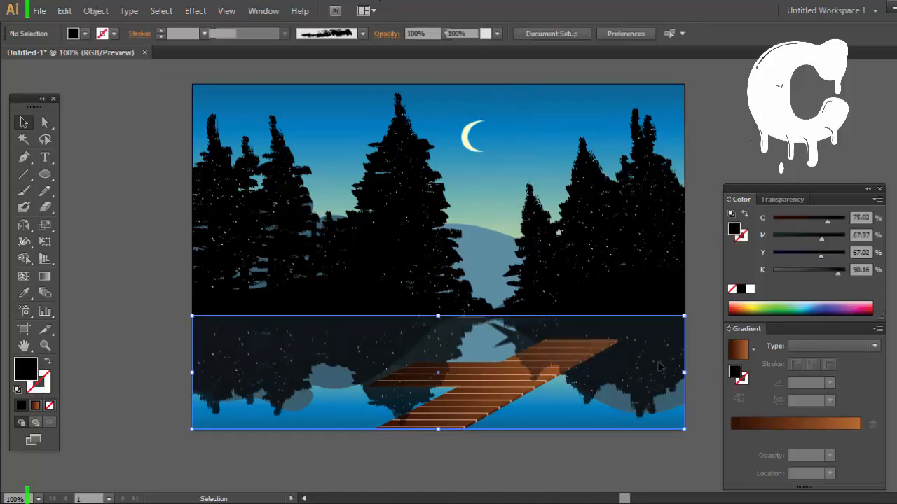
left_click(487, 34)
left_click(501, 77)
left_click(734, 116)
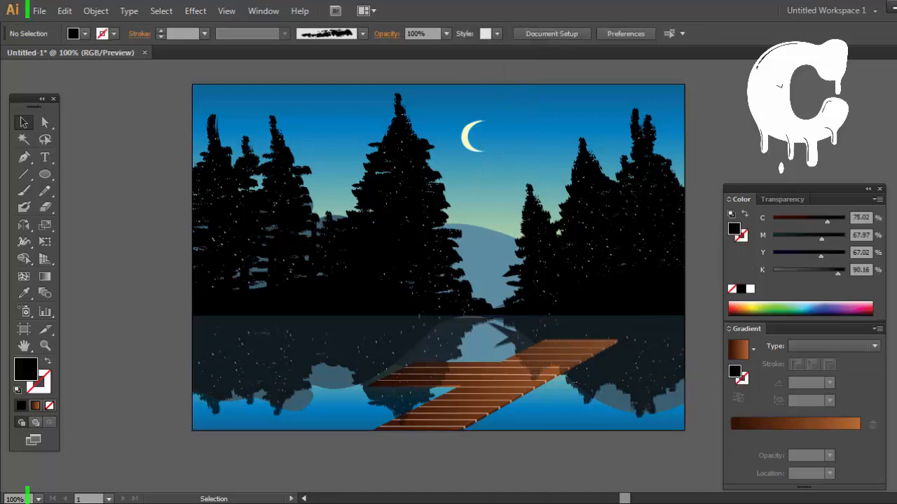
key("ctrl+z")
Step: Draw a flat ellipse about 20 px wide on the empty canvas just below the dock
left_click(714, 118)
left_click_drag(714, 117, 665, 110)
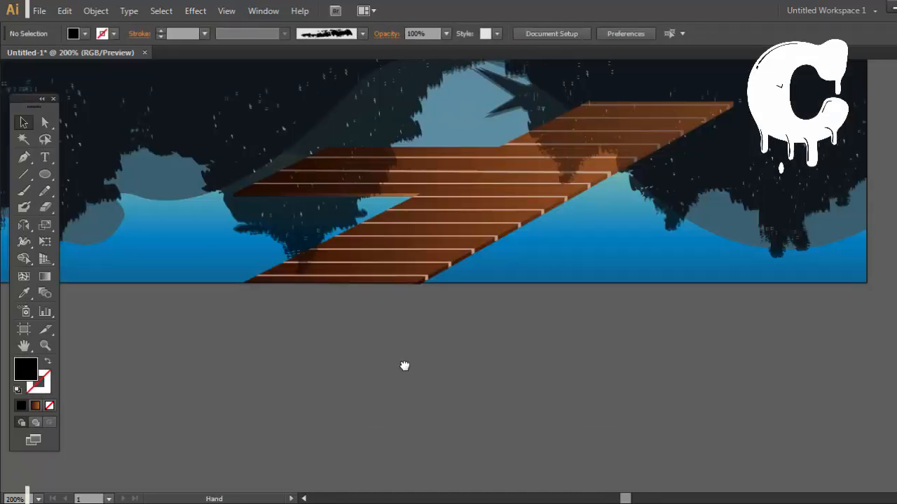
scroll(404, 367, "left", 2)
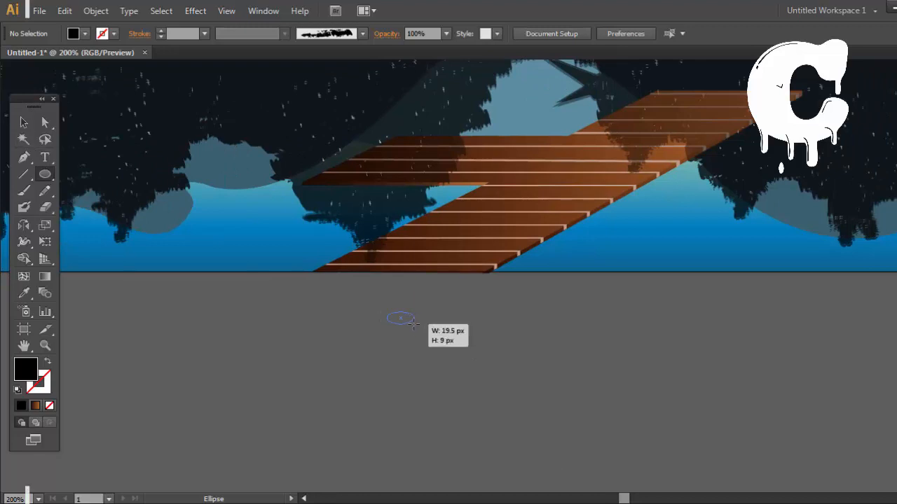
left_click_drag(413, 323, 415, 320)
Step: Apply the brown linear gradient to the ellipse and set its dark stop to C 0, K 50
key("ctrl+F9")
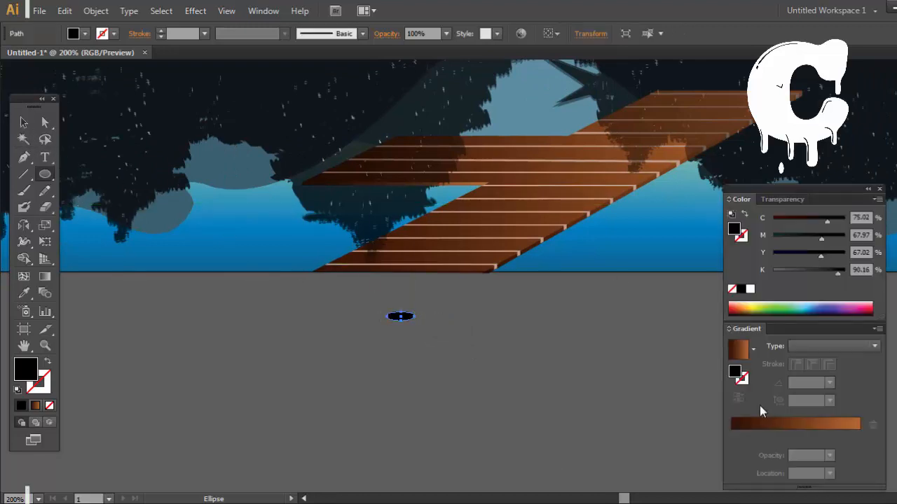
left_click(762, 423)
double_click(732, 436)
left_click_drag(760, 350, 762, 351)
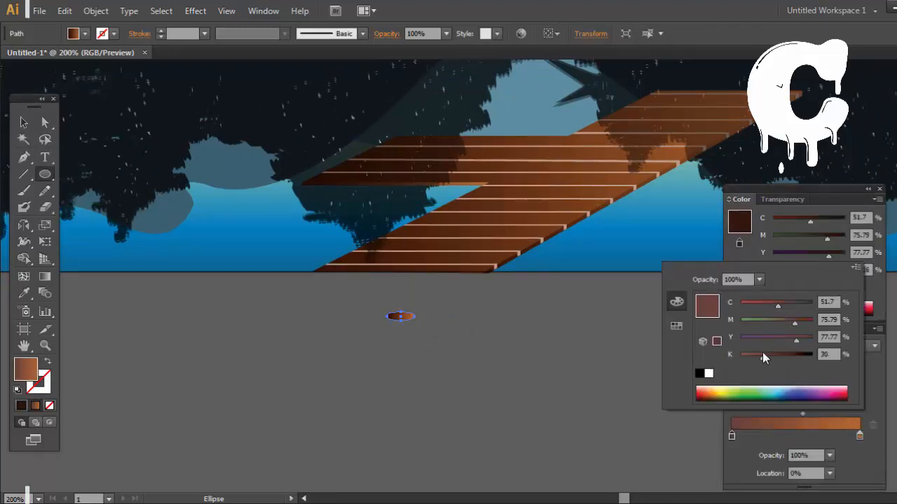
left_click_drag(778, 306, 744, 314)
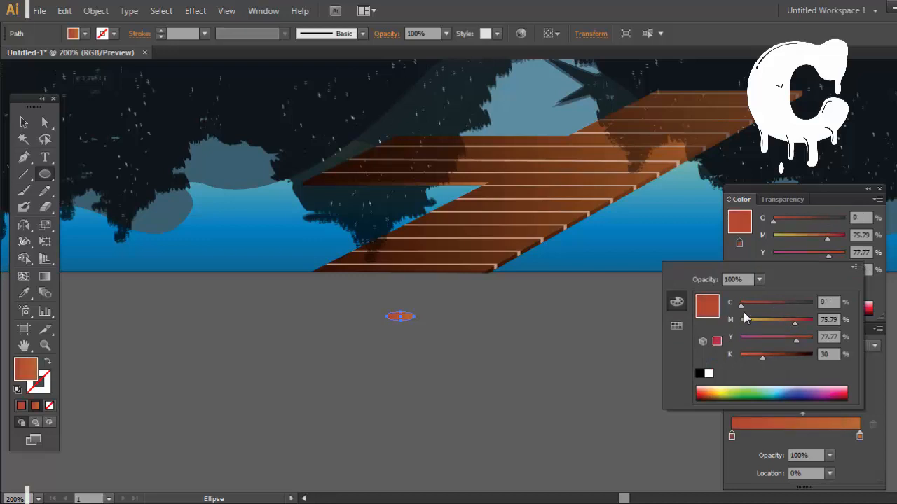
left_click_drag(762, 356, 783, 359)
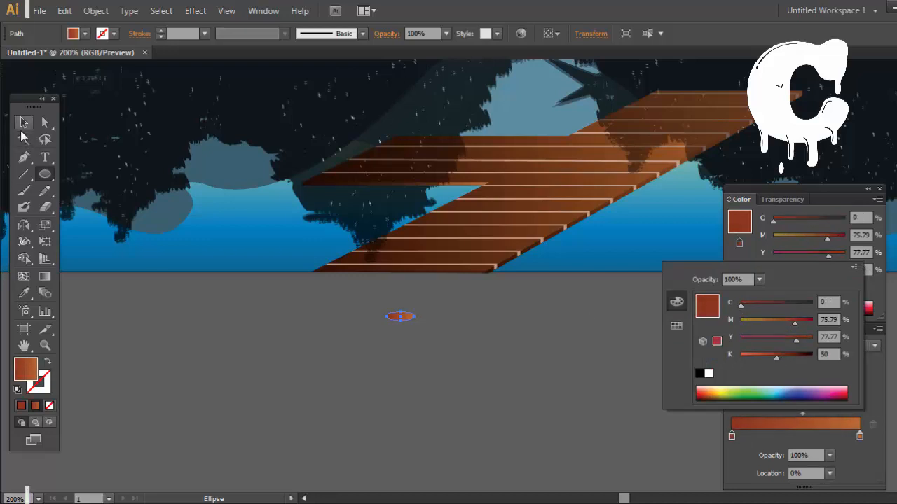
left_click(171, 312)
left_click(489, 282)
left_click(521, 332, "ctrl")
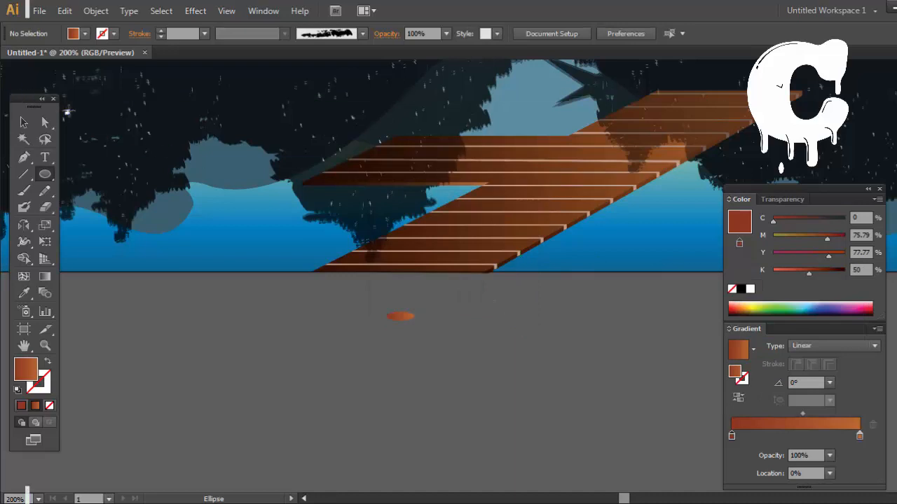
Step: Copy the dock's brown gradient onto the ellipse and shift the gradient midpoint to about 24%
left_click(404, 315, "ctrl")
key("i")
left_click(486, 250)
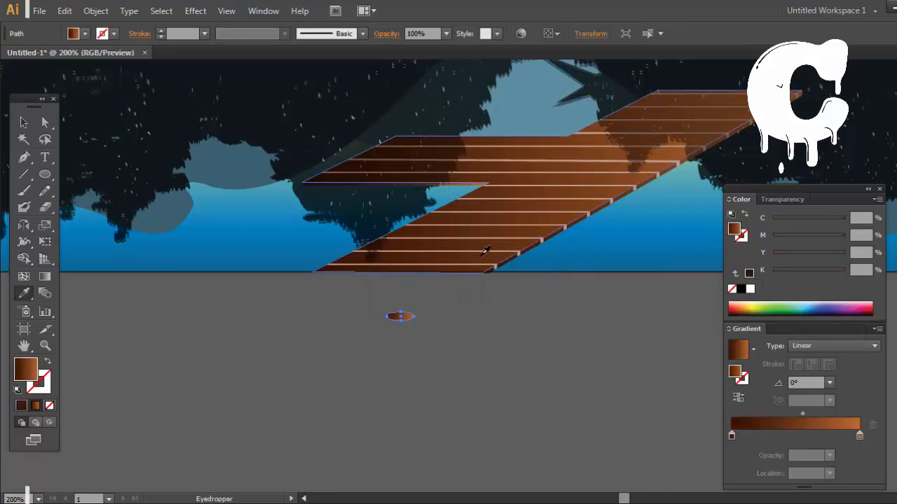
left_click_drag(804, 418, 764, 426)
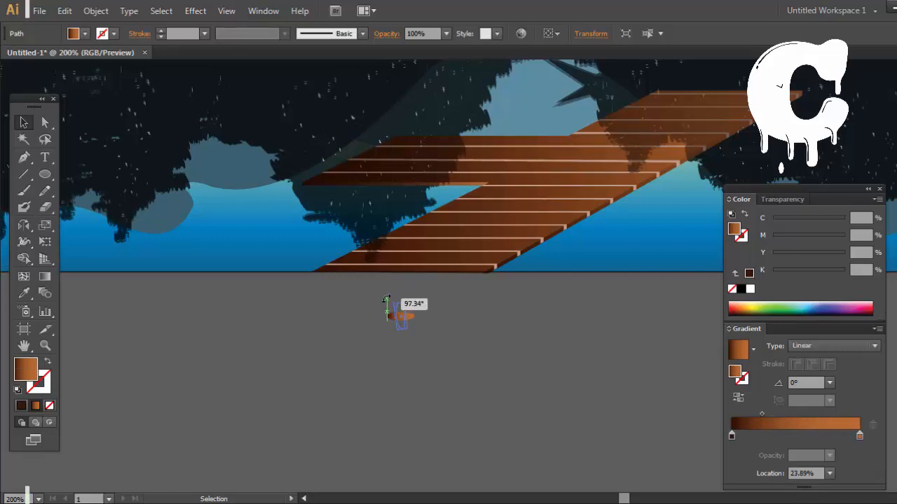
Step: Turn the ellipse's gradient to 90° and enlarge the shape, with the gradient midpoint moved to about 42%
left_click_drag(406, 321, 481, 315)
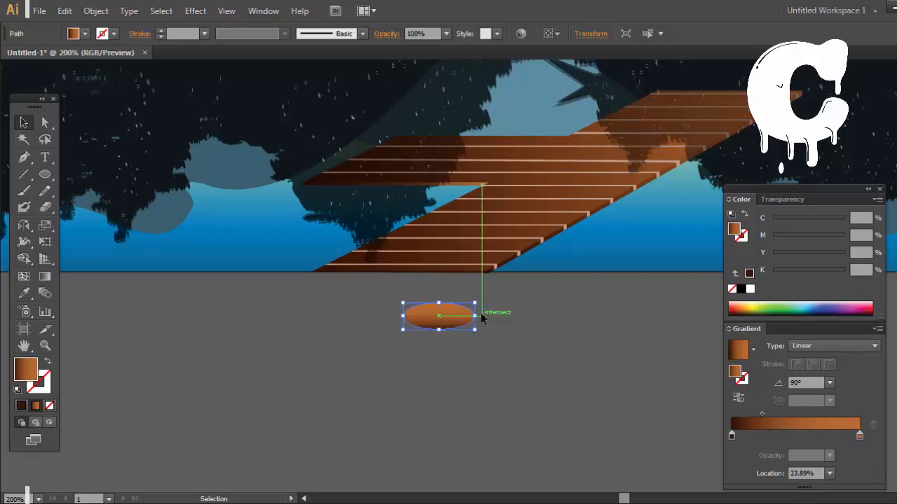
left_click(591, 361)
left_click_drag(591, 360, 606, 279)
left_click(478, 239)
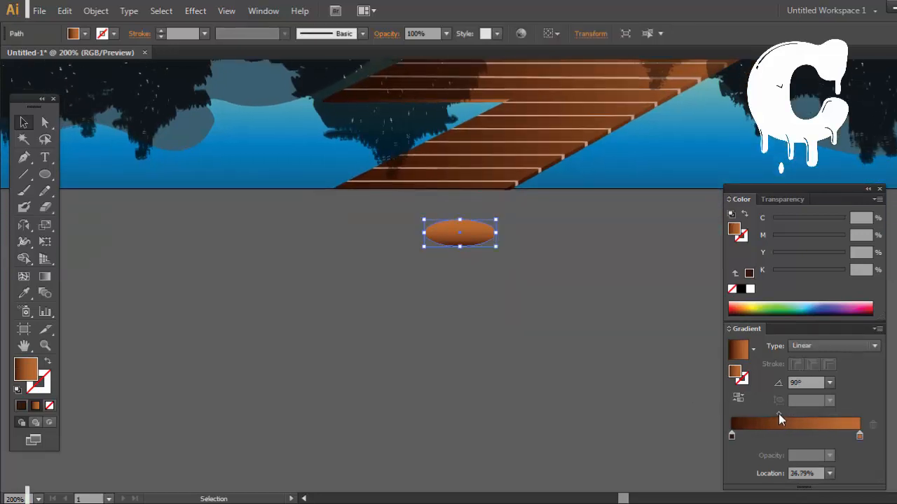
left_click_drag(780, 415, 786, 414)
left_click(556, 311)
Step: Draw a tall gradient rectangle downward from the ellipse's middle, matching its width, as the dock post's shaft
left_click_drag(44, 174, 112, 175)
left_click_drag(496, 232, 425, 484)
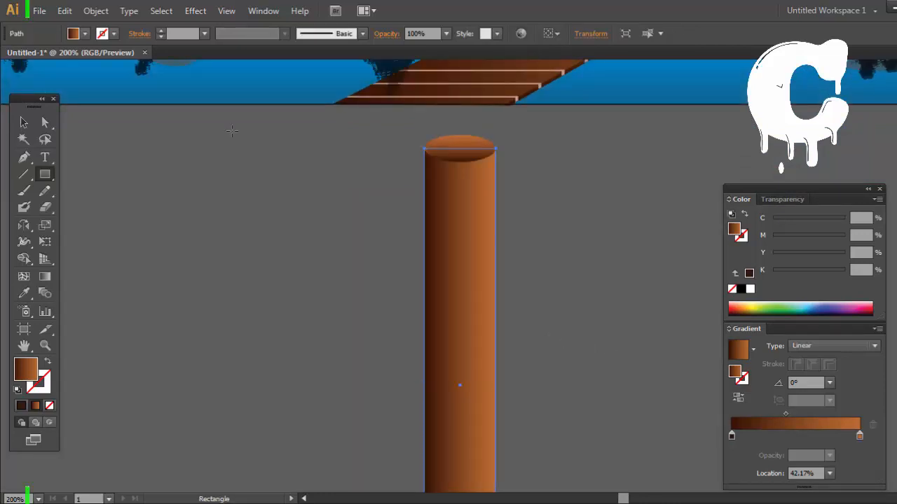
key("v")
left_click(263, 160)
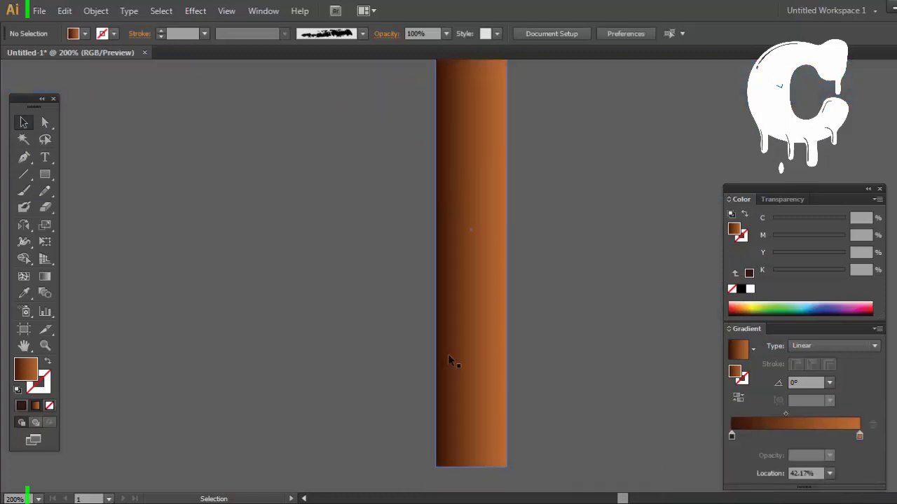
Step: Remove the dark brown stop from the post rectangle's gradient and replace it with a copy of the orange-brown stop
left_click(449, 360)
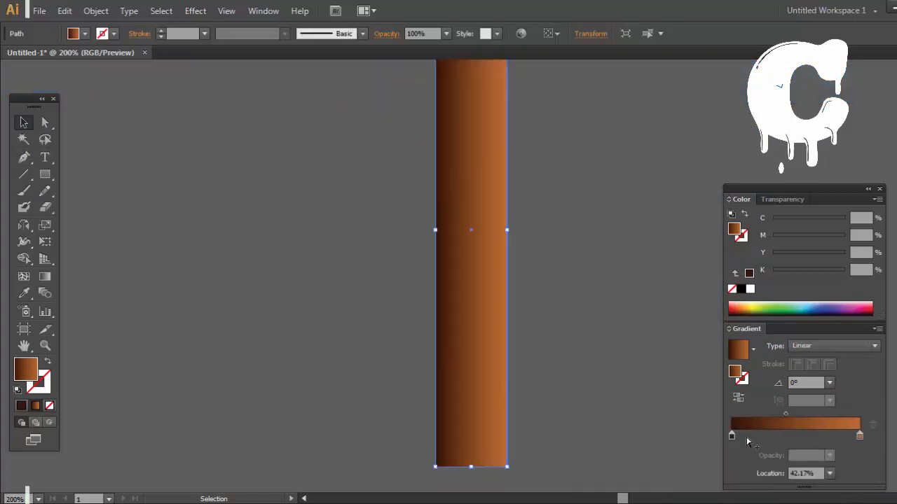
double_click(732, 435)
left_click(854, 433)
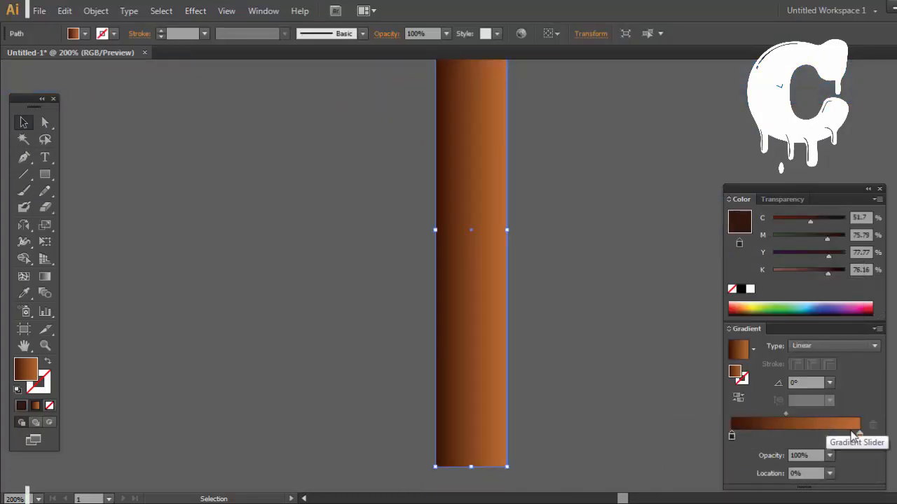
left_click(860, 436)
left_click(732, 436)
left_click(872, 424)
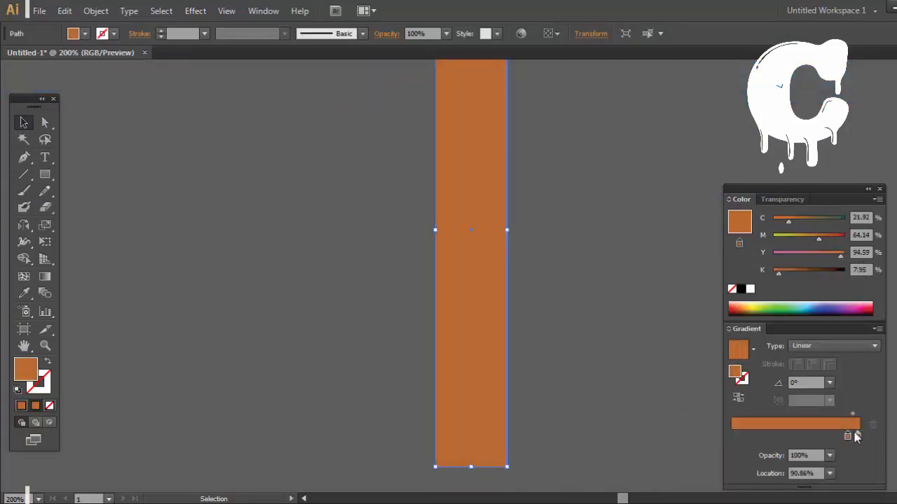
Step: Try darkening the post gradient's first stop to K 44 with C 0, and undo it
double_click(732, 435)
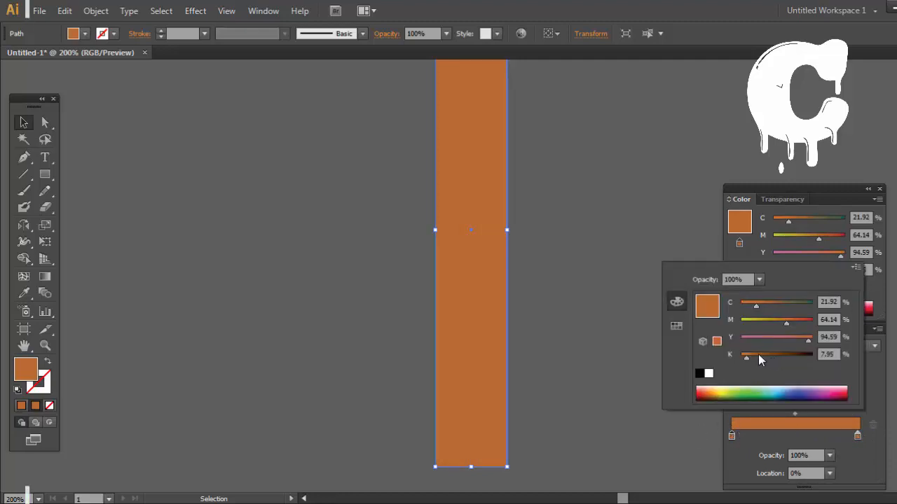
left_click_drag(760, 355, 771, 354)
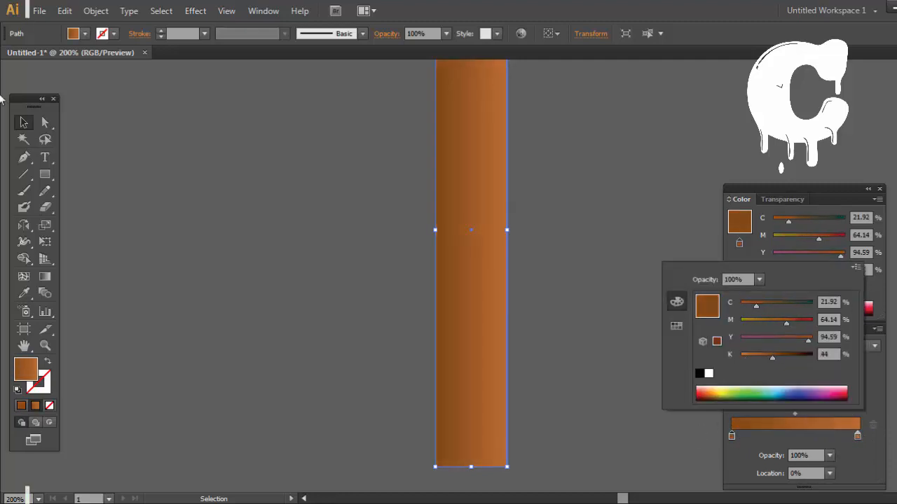
left_click_drag(756, 306, 732, 308)
key("Escape")
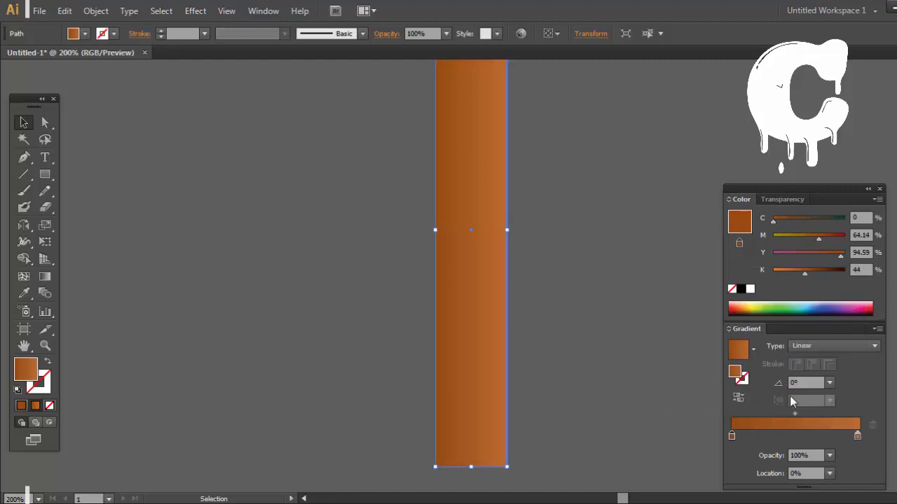
key("ctrl+z")
Step: Place the copied stop at 0% of the post's gradient and darken it to K 46
left_click_drag(847, 435, 799, 438)
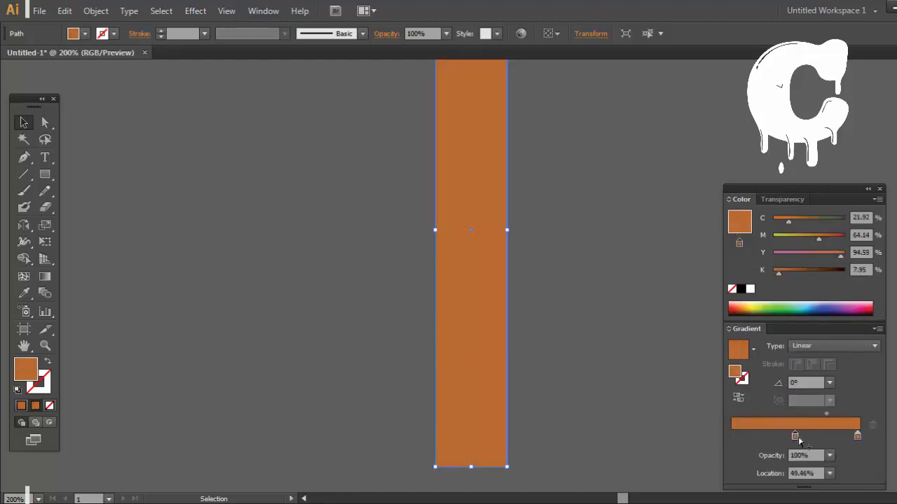
double_click(732, 436)
left_click_drag(754, 355, 774, 354)
left_click(774, 354)
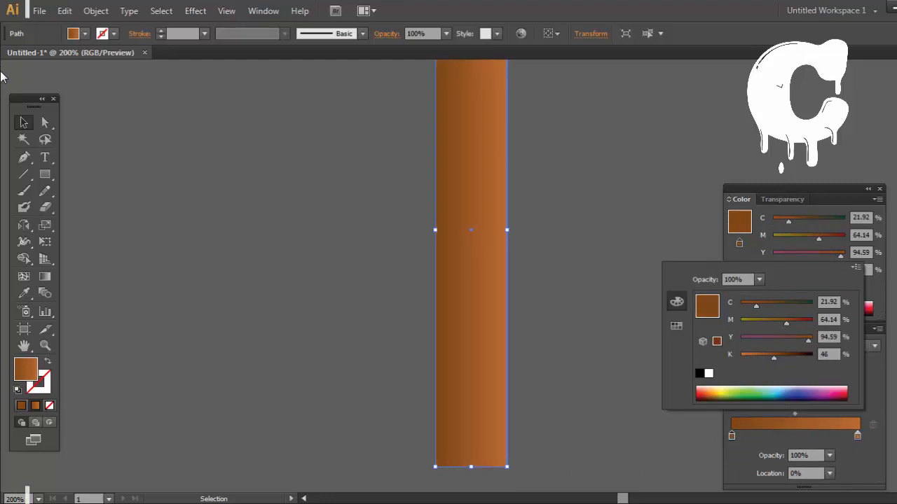
left_click(209, 150)
Step: Delete the ellipse at the top of the dock post
key("space")
left_click_drag(299, 64, 263, 299)
key("ctrl+plus")
key("ctrl+plus")
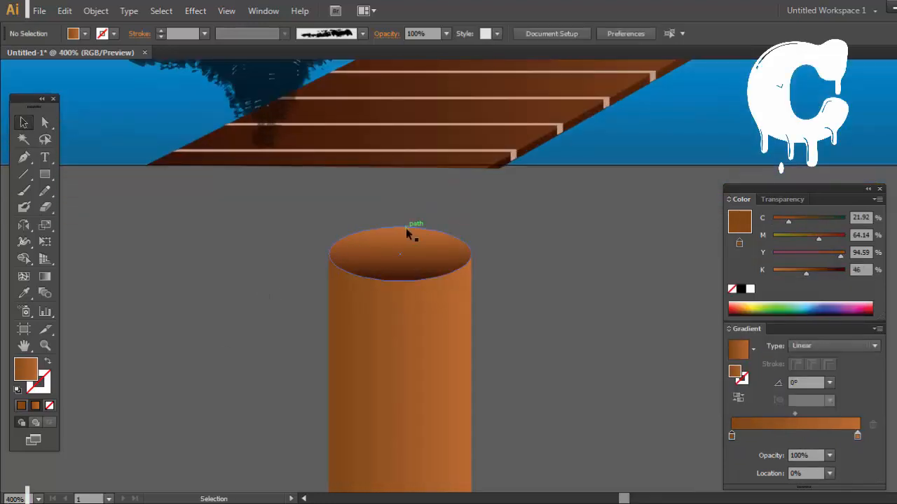
left_click(407, 230)
key("Delete")
Step: Start a Pen outline for the post's cap, curving from the shaft's left edge up to the peak and into a small notch
left_click(24, 158)
left_click(326, 255)
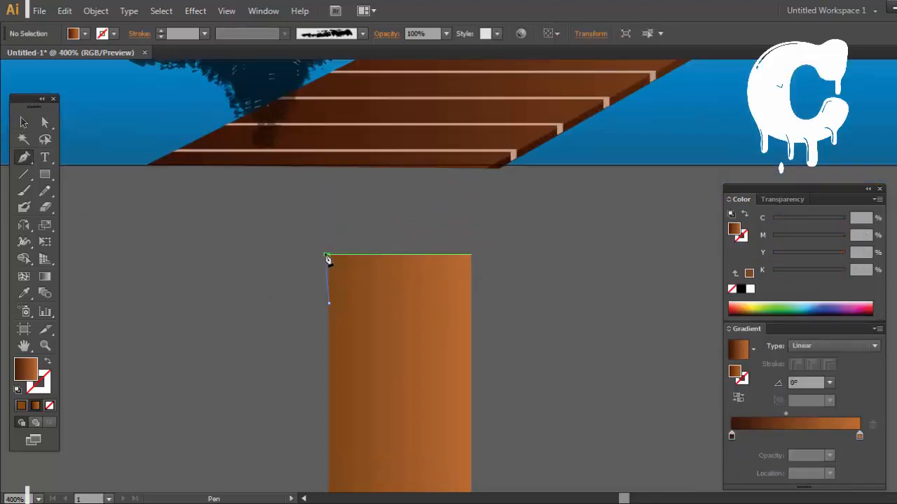
left_click_drag(349, 209, 403, 188)
left_click(350, 210)
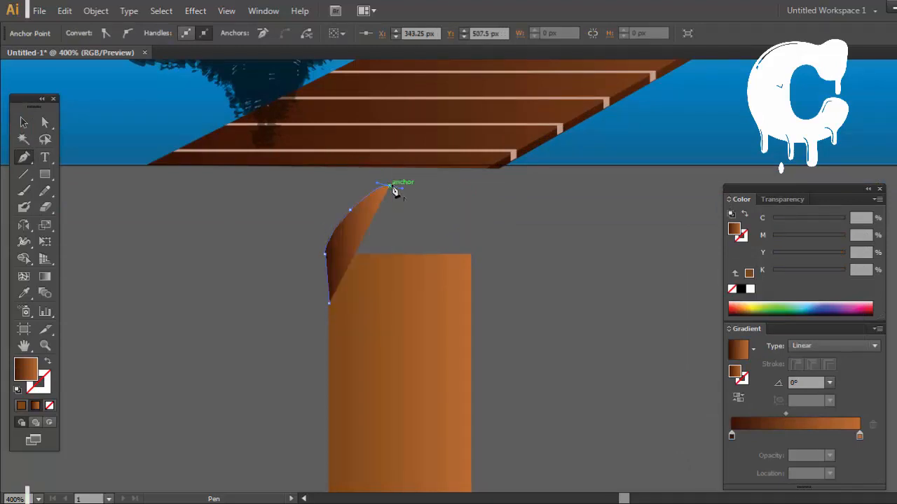
left_click(389, 187)
left_click(394, 197)
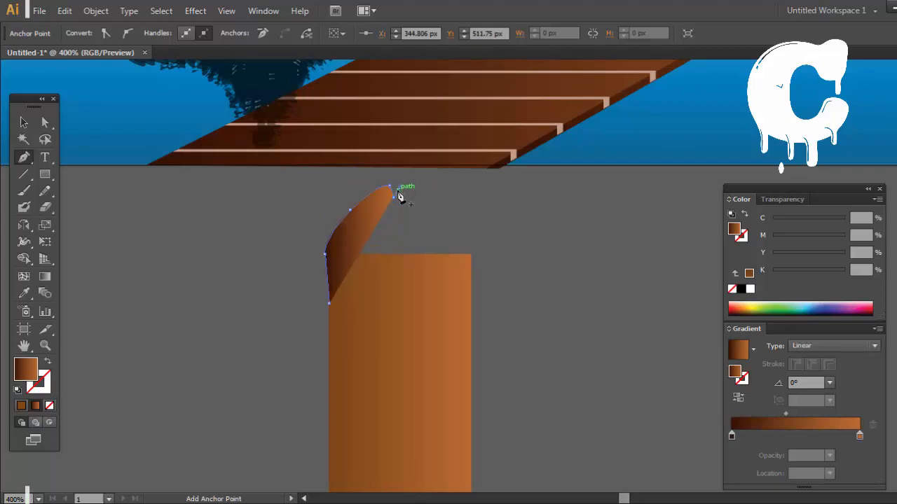
Step: Continue the cap outline past the notch, curve it down to the post's right edge and close the shape
left_click(401, 186)
key("ctrl+z")
left_click(393, 186)
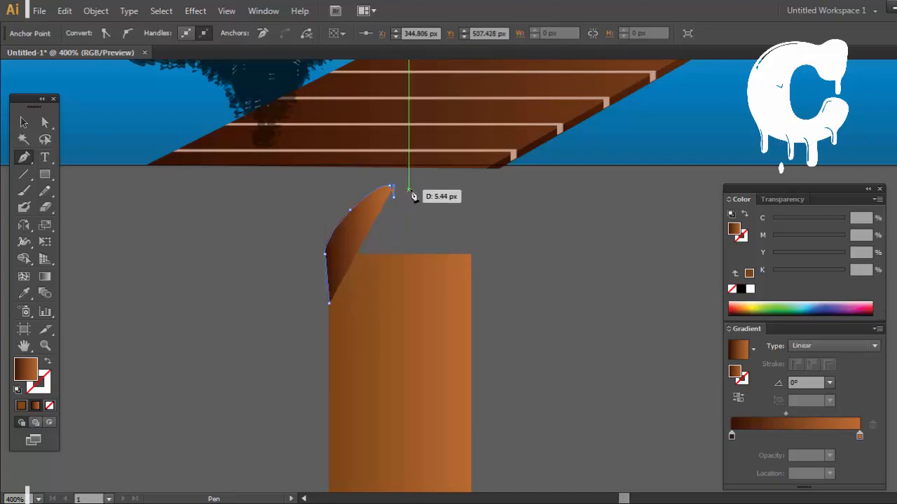
left_click_drag(413, 189, 425, 196)
left_click(414, 190)
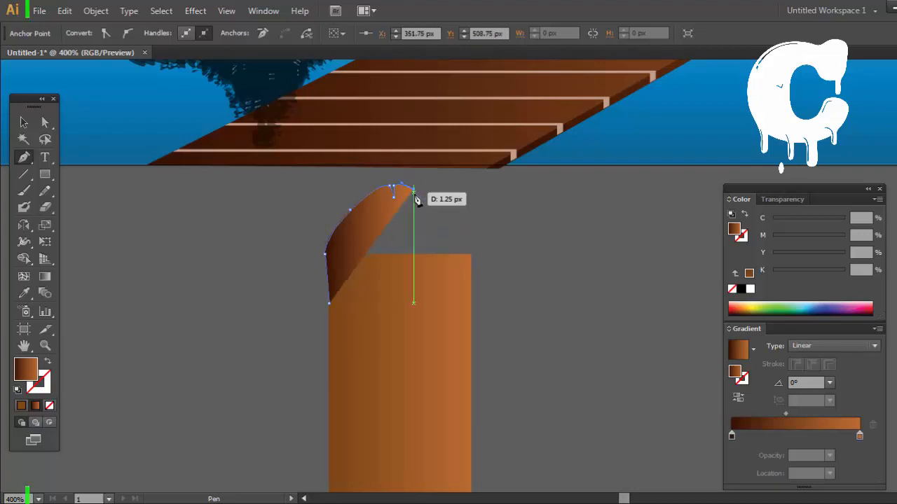
left_click(422, 195)
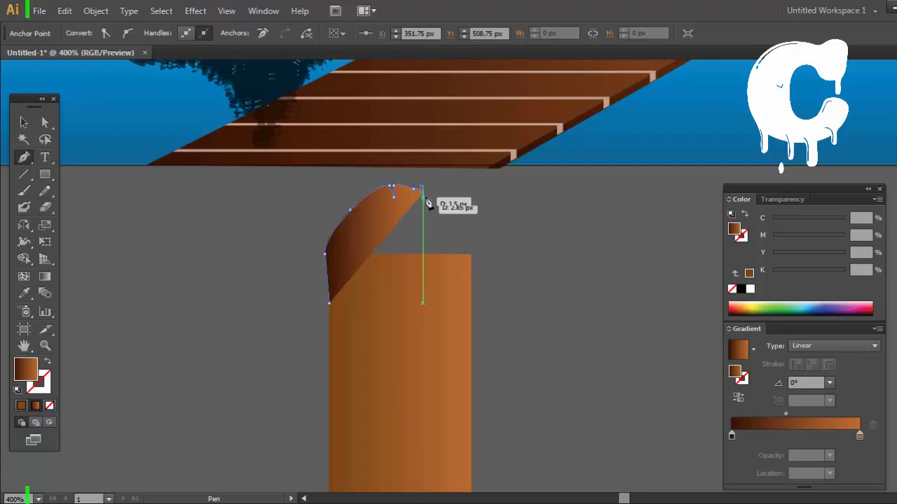
left_click_drag(473, 305, 469, 421)
left_click(550, 300, "ctrl")
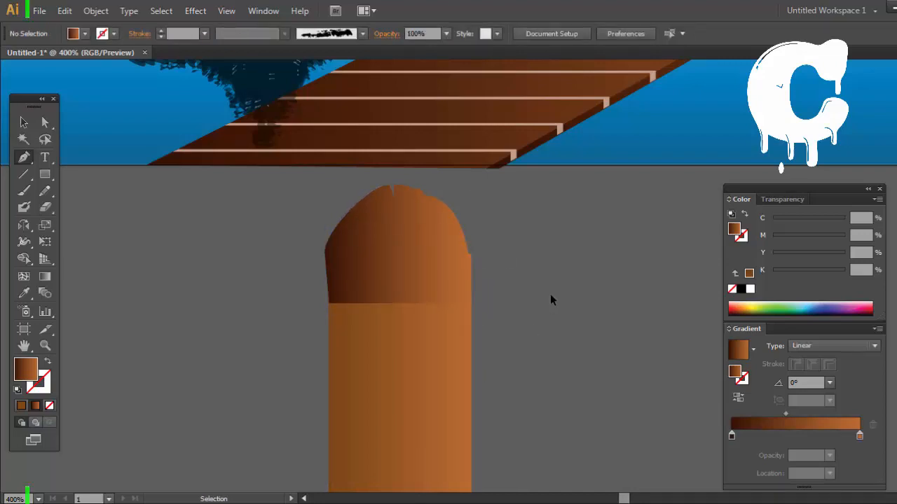
Step: Undo the cap outline's last segments and redraw them with a dip, a second peak and a curve down to the shaft's right edge
key("ctrl+z")
key("ctrl+z")
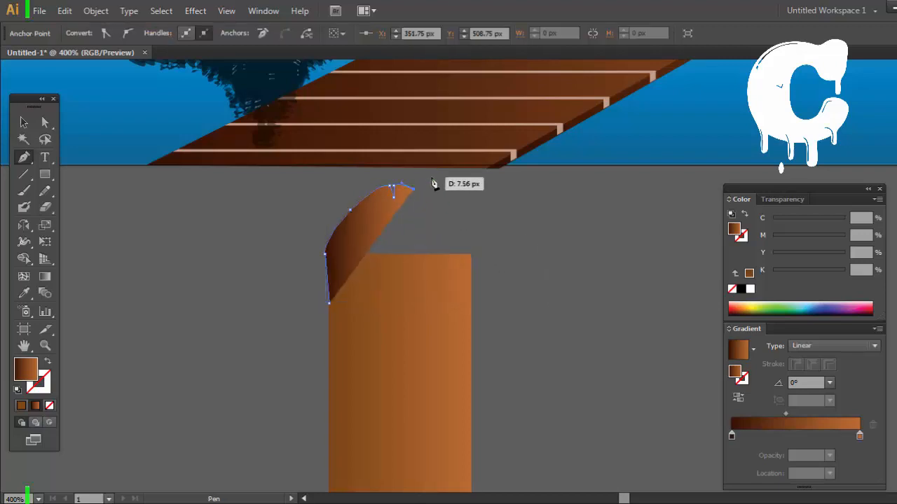
left_click(421, 193)
left_click(443, 182)
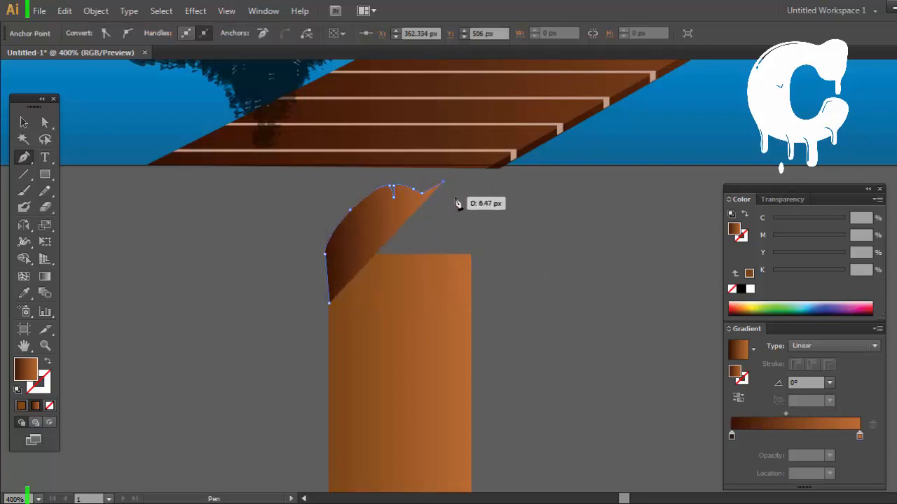
left_click_drag(471, 225, 470, 274)
key("ctrl+z")
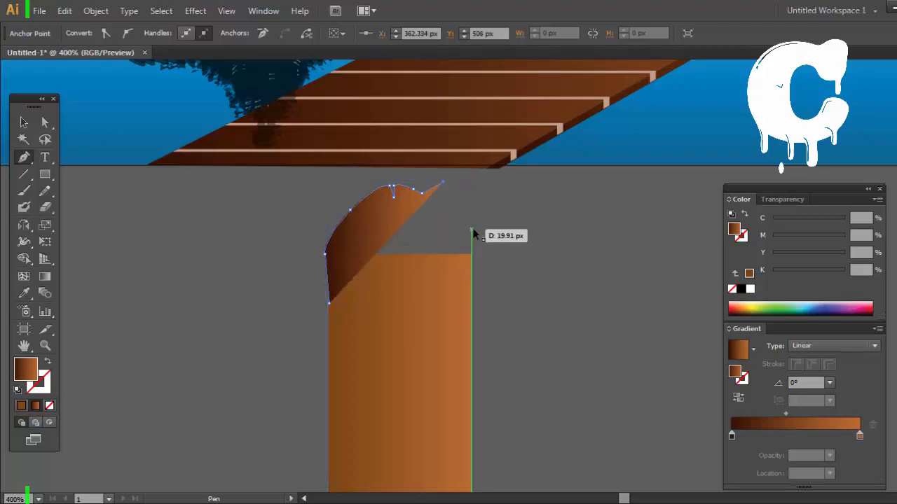
left_click_drag(471, 229, 478, 272)
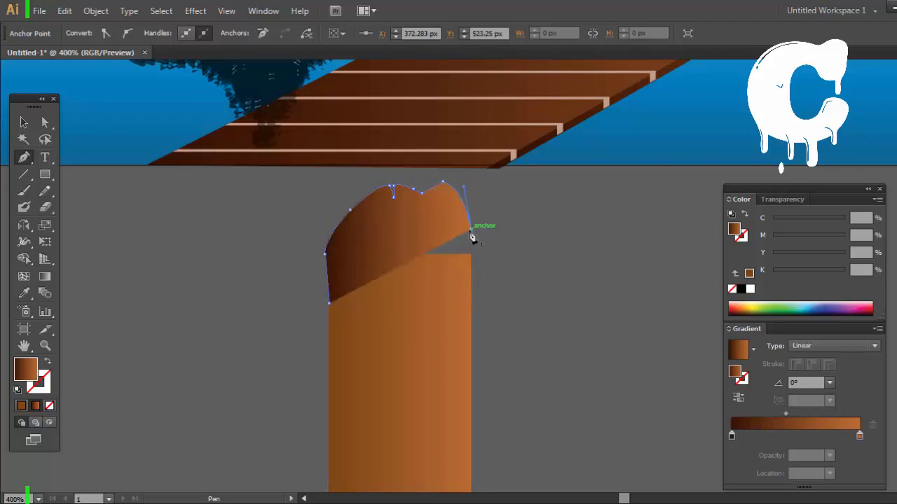
Step: Bulge the cap outline slightly past the shaft's right edge, bring it back to the shaft and close it at the lower-left corner
left_click_drag(471, 237, 484, 267)
left_click(481, 257)
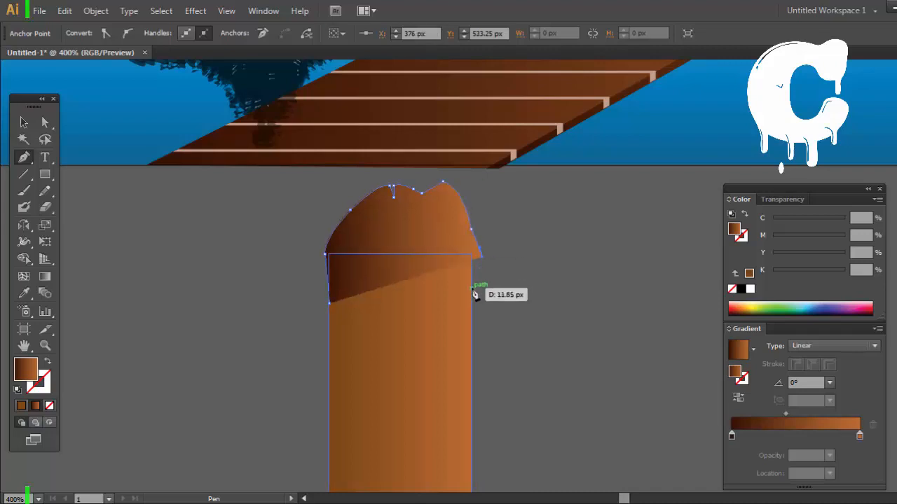
left_click(472, 294)
left_click(471, 299)
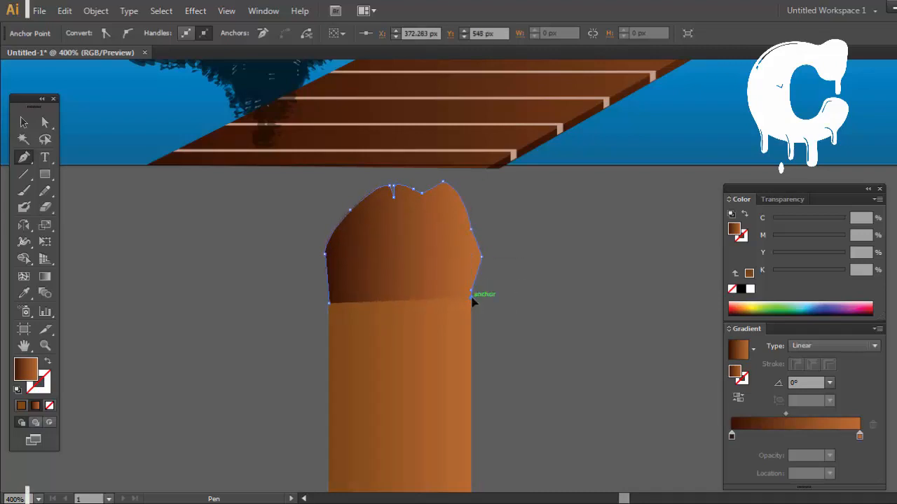
left_click(329, 304)
left_click(561, 320, "ctrl")
left_click_drag(463, 215, 422, 217)
key("v")
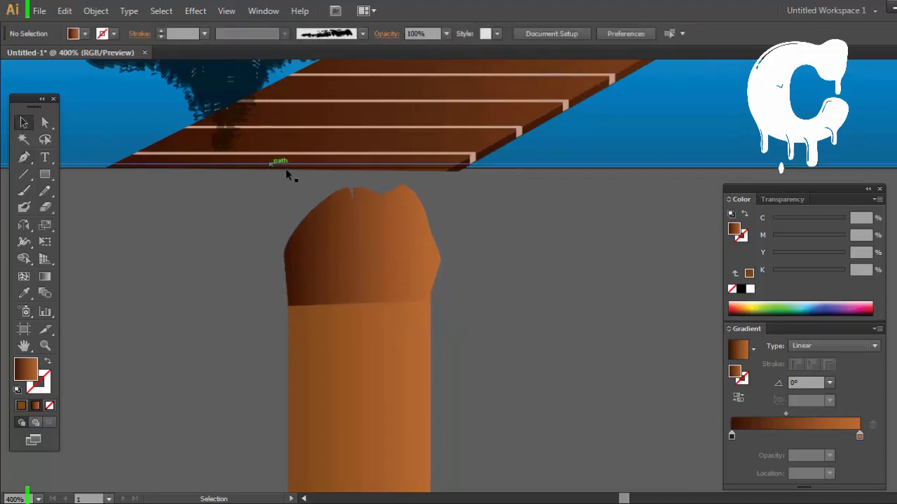
Step: Select the post's cap, try C 0 on its gradient's end stop, and recolor that stop grey
left_click(434, 277)
left_click_drag(673, 269, 654, 267)
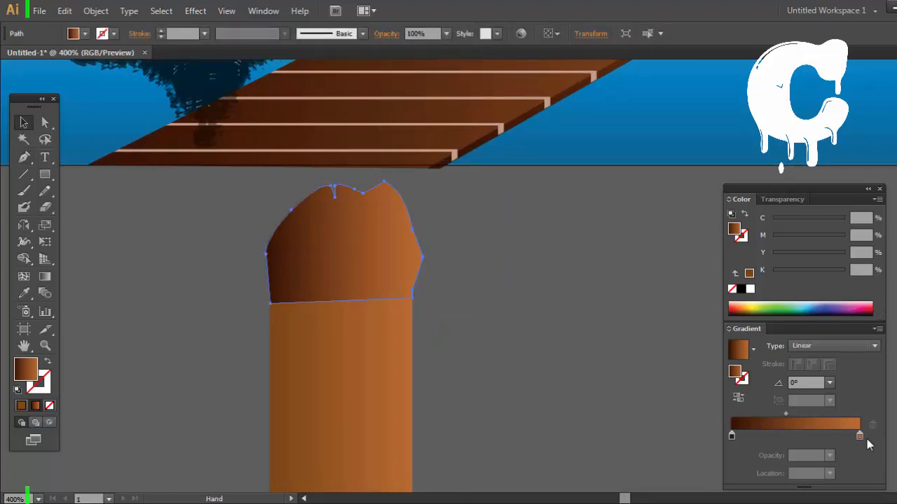
double_click(861, 436)
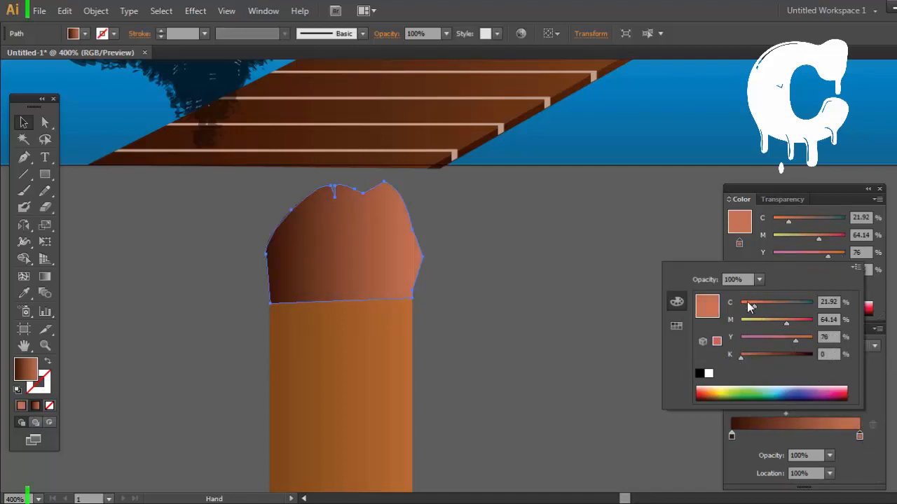
left_click_drag(755, 305, 737, 306)
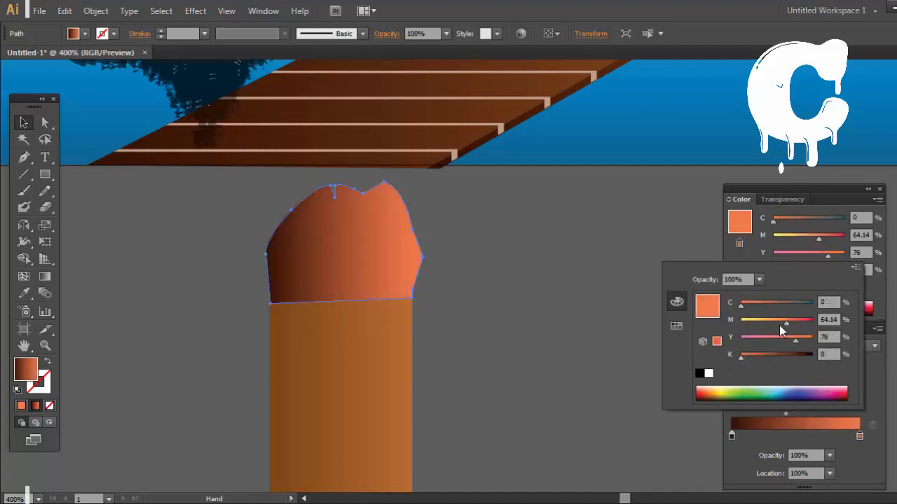
left_click(708, 374)
left_click_drag(772, 358, 786, 355)
Step: Replace the grey end stop of the cap's gradient with a dark brown stop at 100%
double_click(732, 436)
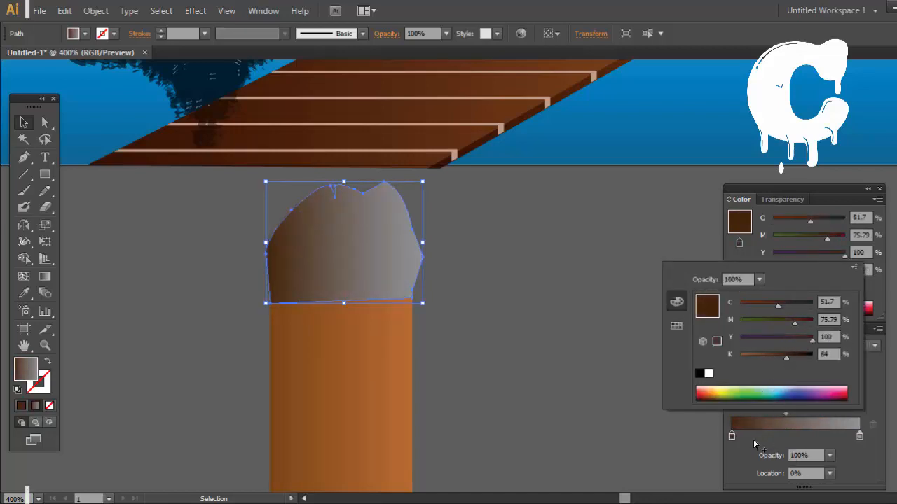
double_click(861, 435)
double_click(861, 435)
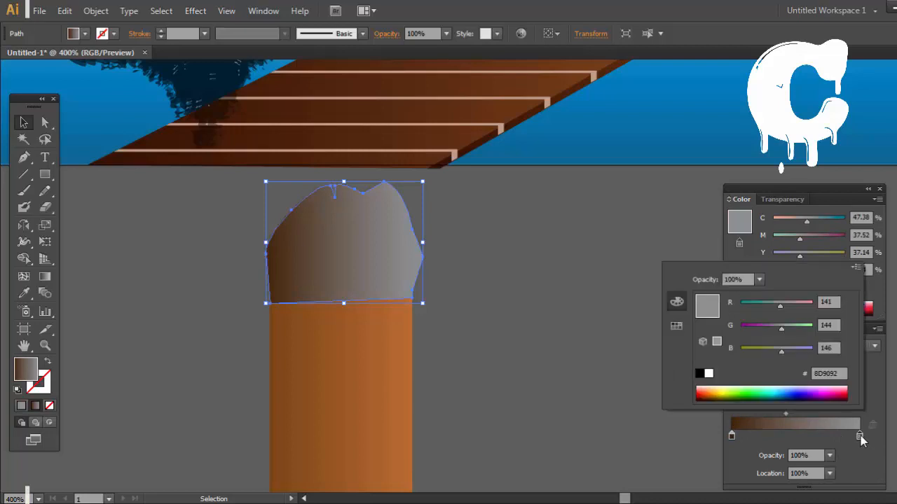
left_click(861, 436)
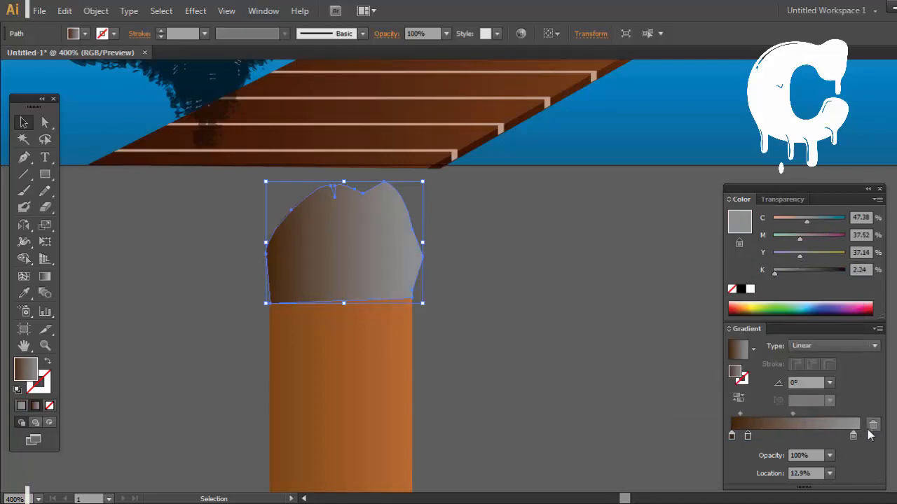
left_click(872, 426)
left_click_drag(747, 436, 822, 436)
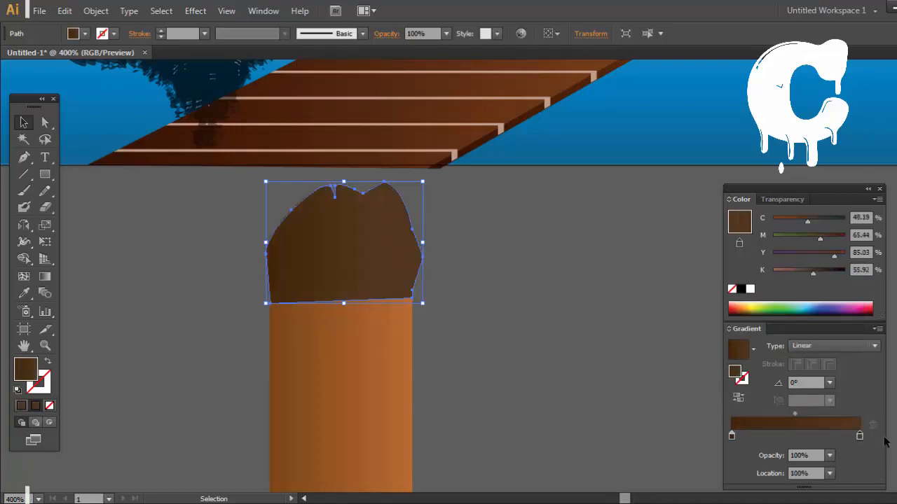
Step: Lighten the end stop of the cap's gradient to K 7
double_click(861, 435)
left_click_drag(762, 354, 748, 354)
left_click_drag(749, 355, 747, 354)
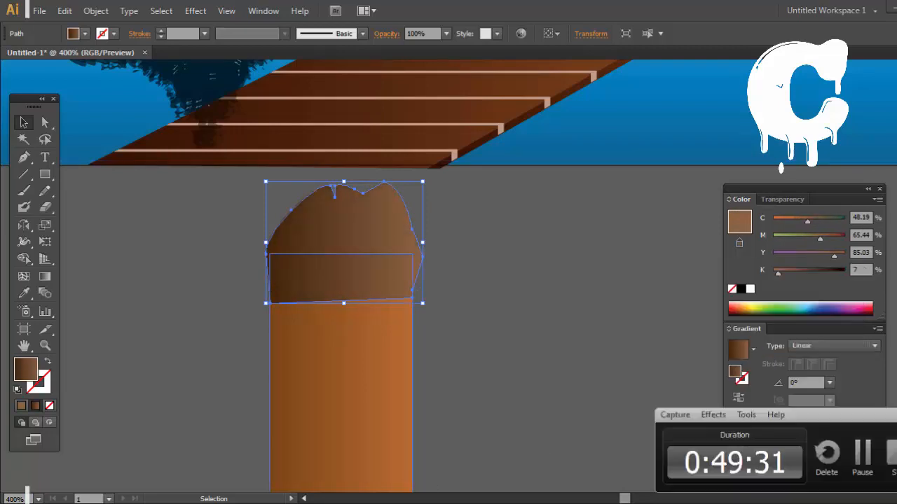
double_click(860, 435)
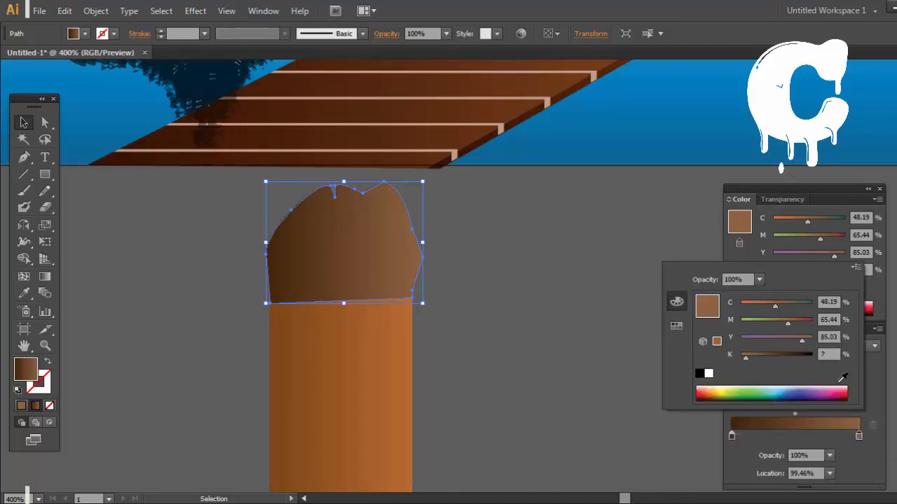
Step: Try M 32 and Y 59 on the cap gradient's end stop and undo the color change
left_click_drag(787, 322, 763, 320)
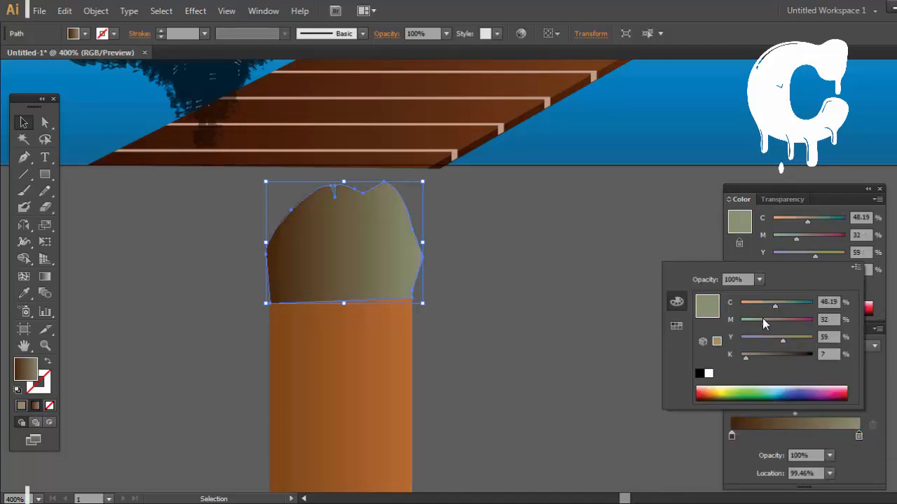
key("ctrl+z")
left_click(859, 436)
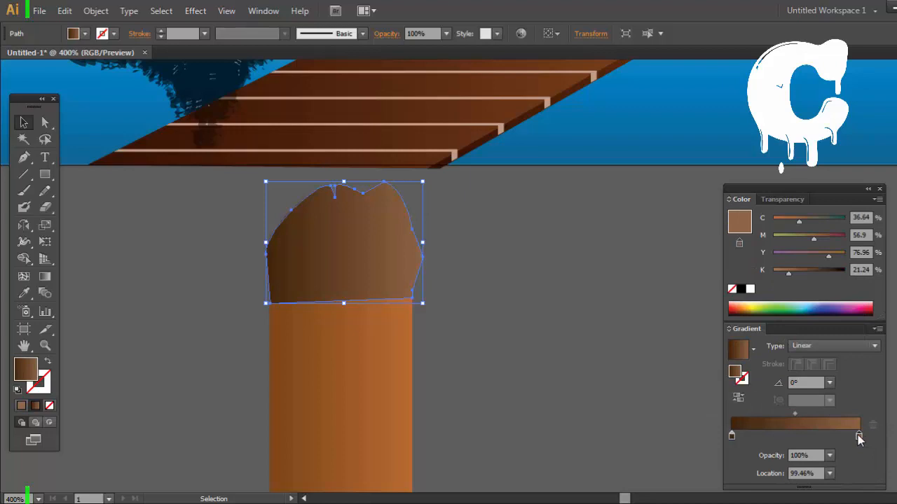
Step: Try Y 30, K 0 and less magenta on the cap gradient's end stop, adjust the start stop, and undo these color changes
double_click(859, 436)
left_click(762, 337)
left_click_drag(755, 355, 739, 356)
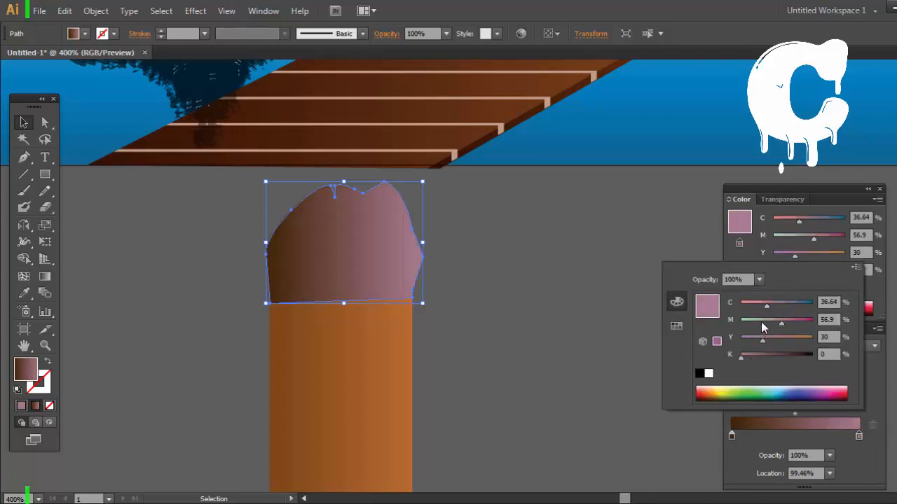
left_click(761, 321)
double_click(731, 436)
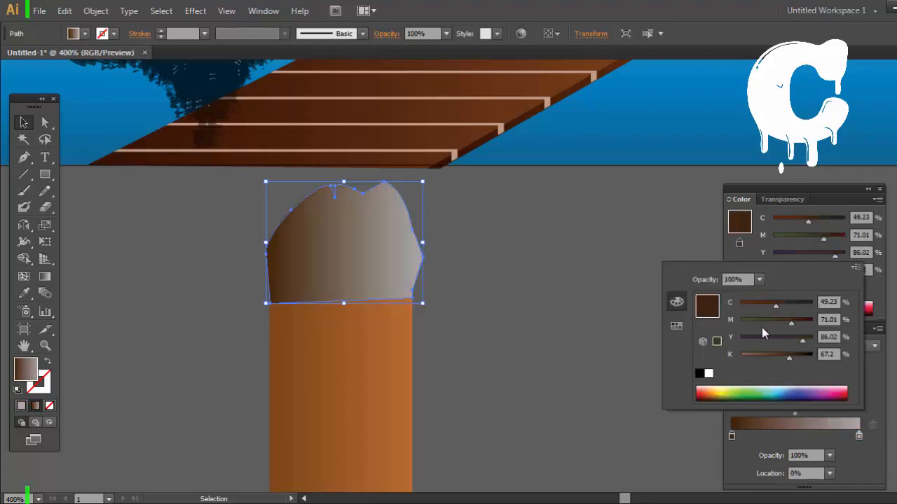
left_click(761, 321)
double_click(731, 436)
key("ctrl+z")
key("ctrl+z")
key("ctrl+z")
key("ctrl+z")
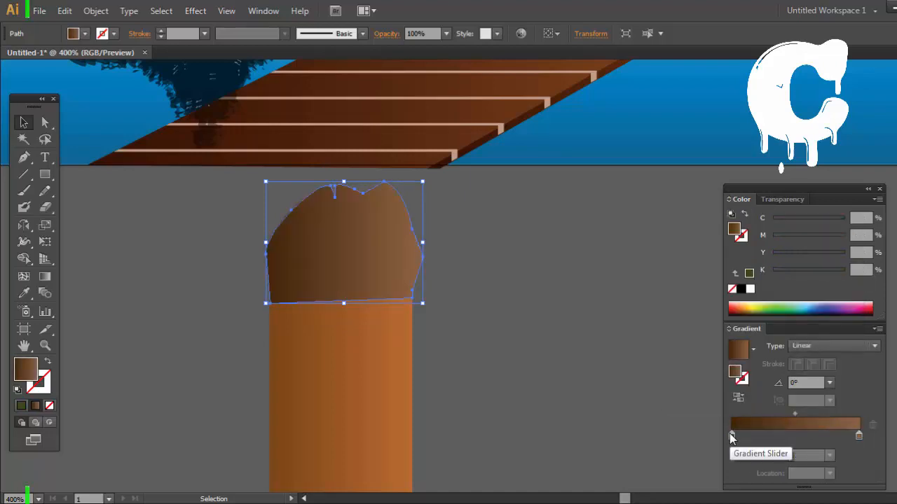
Step: Reselect the cap and copy the post shaft's gradient onto it with the Eyedropper
left_click(732, 435)
left_click(559, 345)
left_click(396, 254)
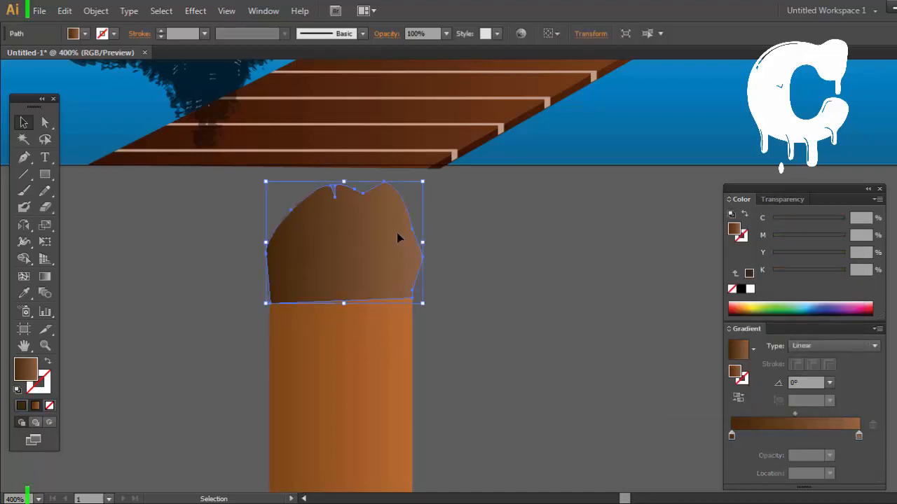
key("o")
left_click(376, 351)
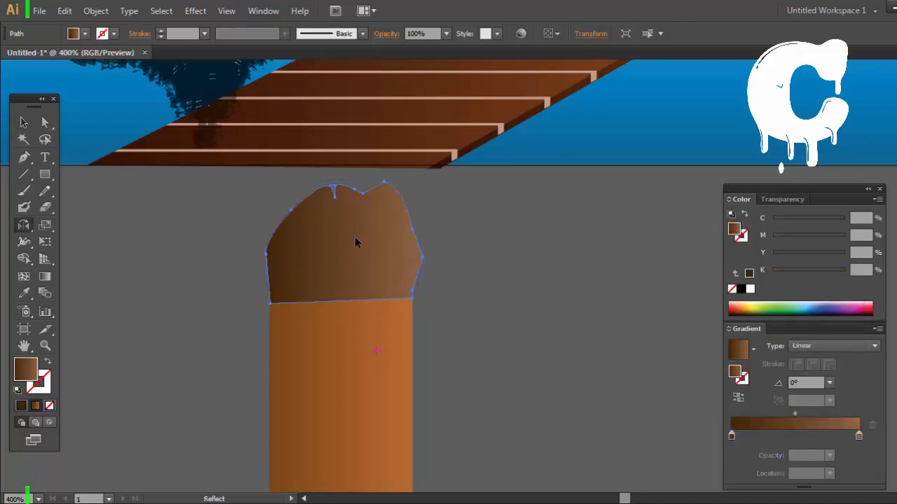
key("i")
left_click(373, 337)
left_click(24, 122)
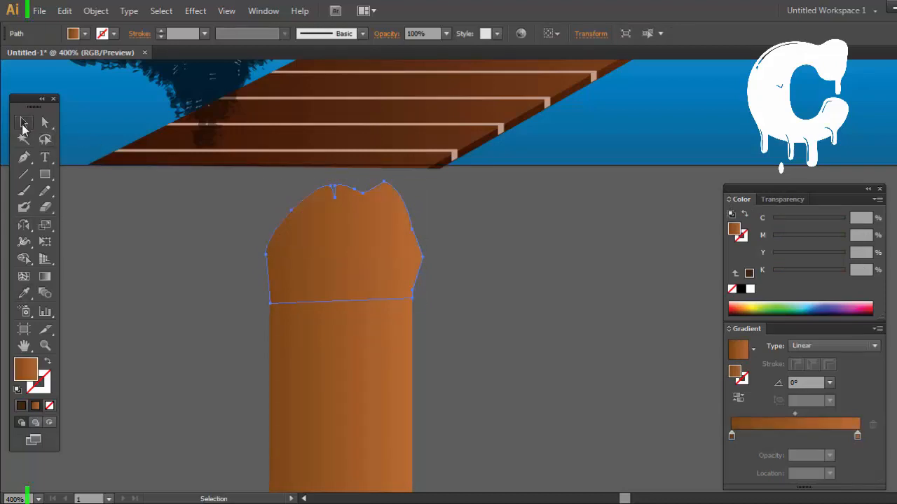
Step: Set the cap gradient's end stop to M 39 and Y 45 with more black, and darken its start stop to K 50
double_click(857, 435)
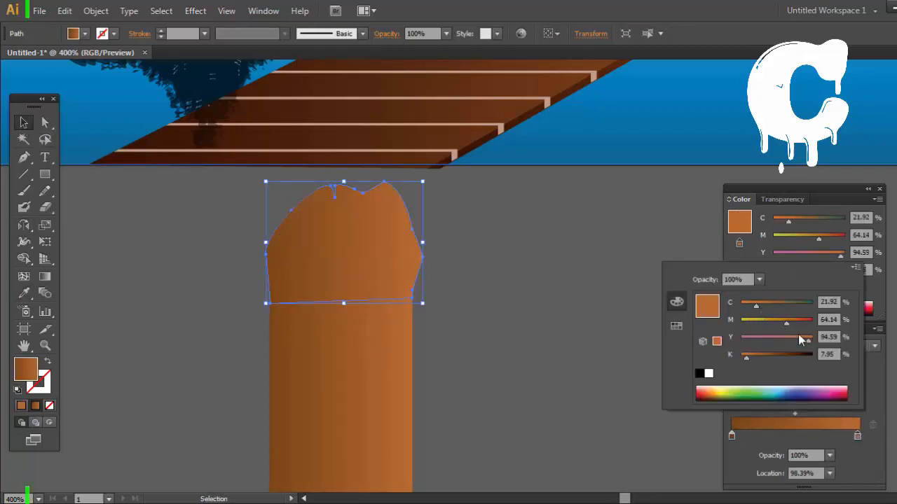
left_click_drag(773, 322, 769, 321)
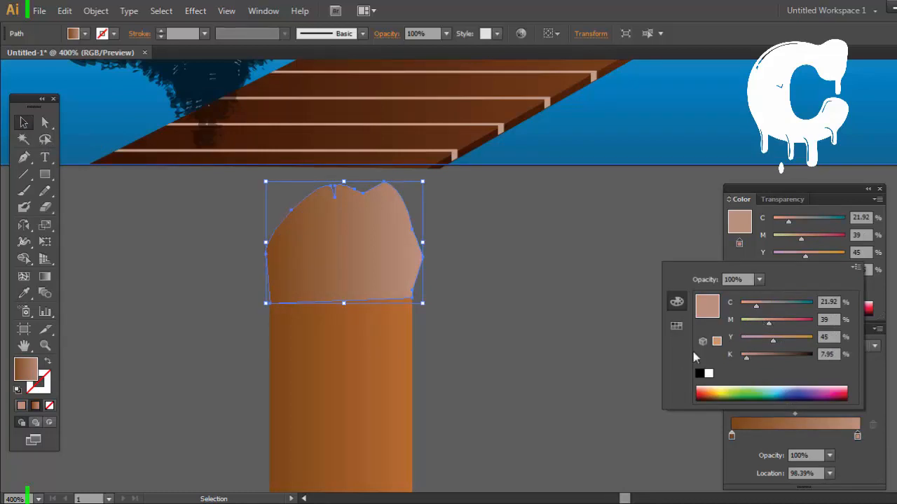
left_click_drag(746, 356, 776, 358)
double_click(732, 435)
left_click(534, 286)
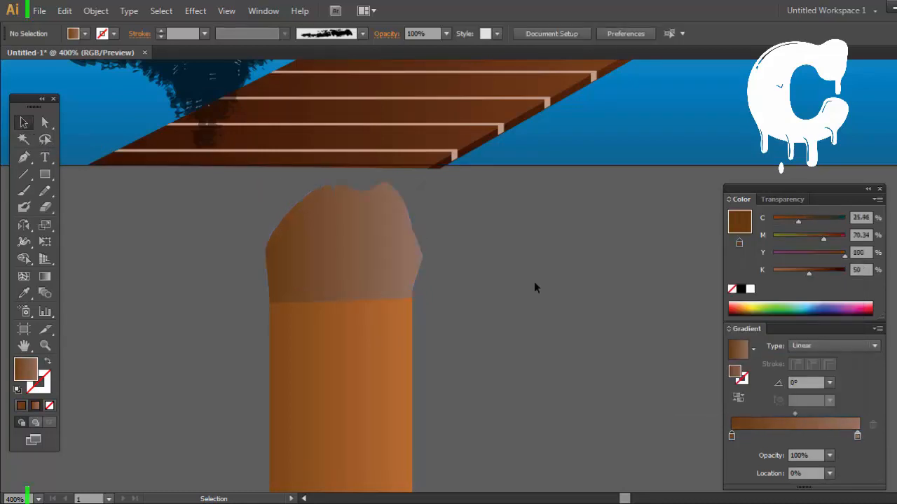
Step: Try removing the anchor point at the cap's lower-right corner and undo the deletion
left_click(409, 300)
left_click(24, 157)
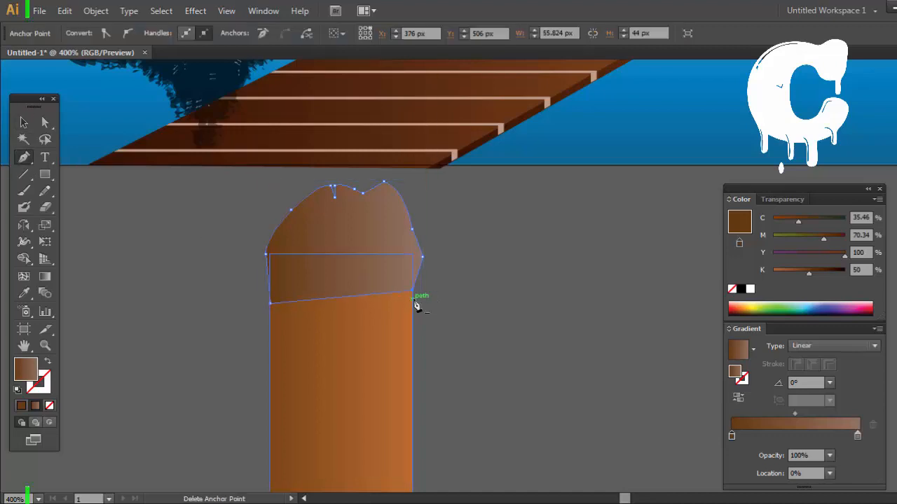
left_click(415, 300)
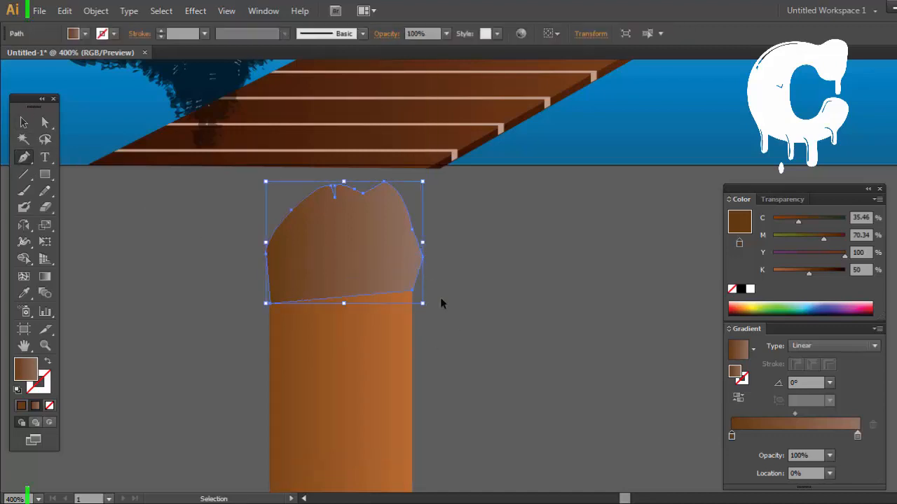
key("ctrl+z")
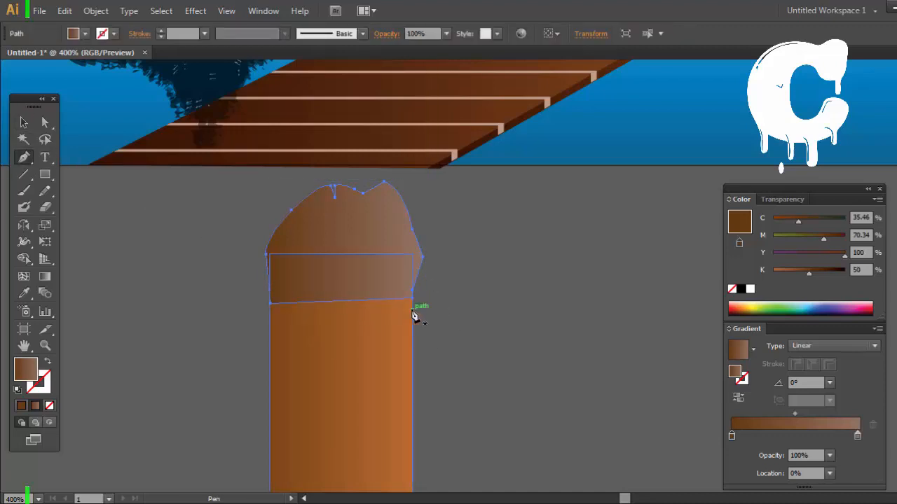
key("ctrl+shift+a")
left_click(271, 305)
left_click(359, 321)
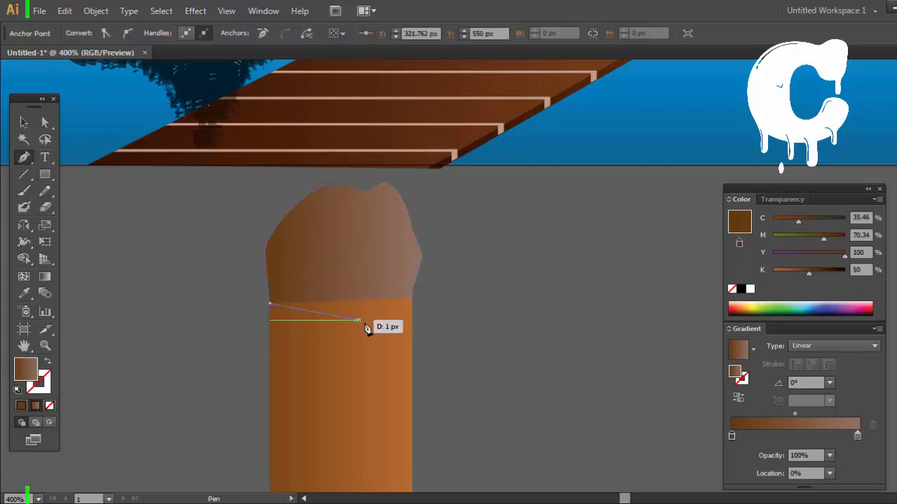
key("ctrl+z")
key("ctrl+z")
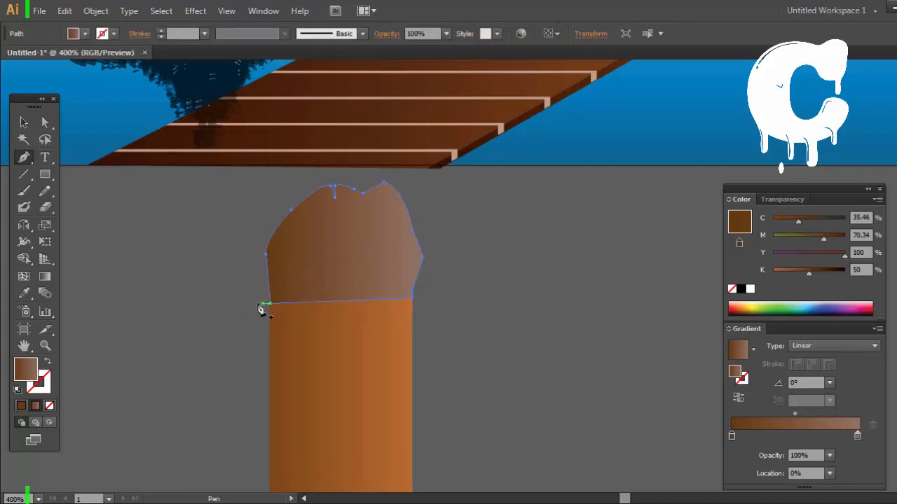
left_click(262, 308, "ctrl")
left_click(292, 296, "ctrl")
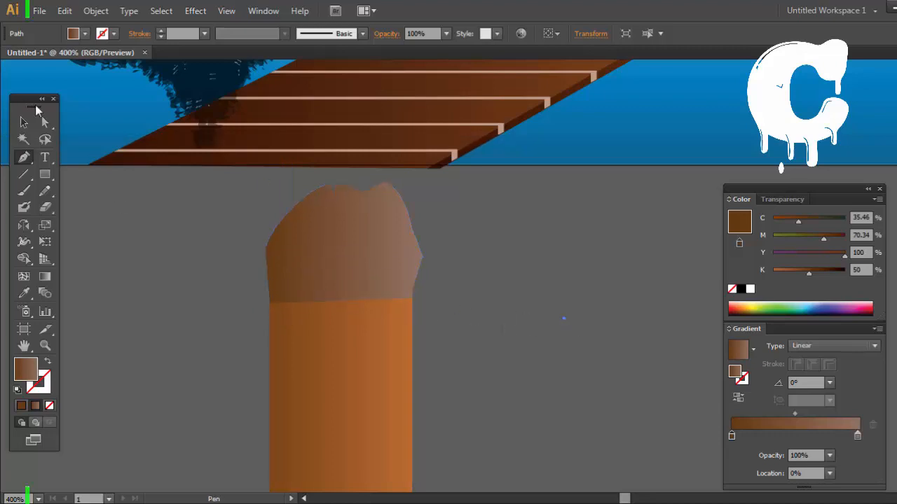
Step: Move the cap off the post into the empty area beside it and deselect it
left_click_drag(372, 259, 593, 313)
left_click(467, 312, "ctrl")
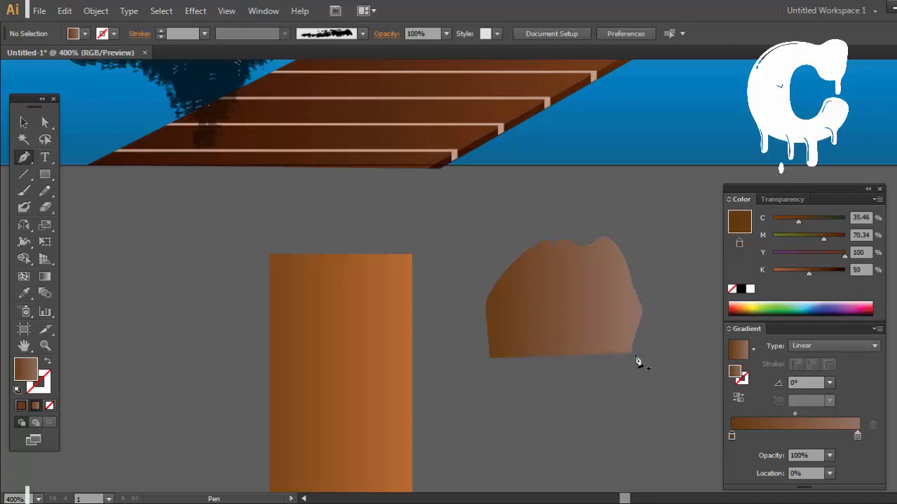
left_click(632, 352)
left_click(635, 368)
left_click(606, 372)
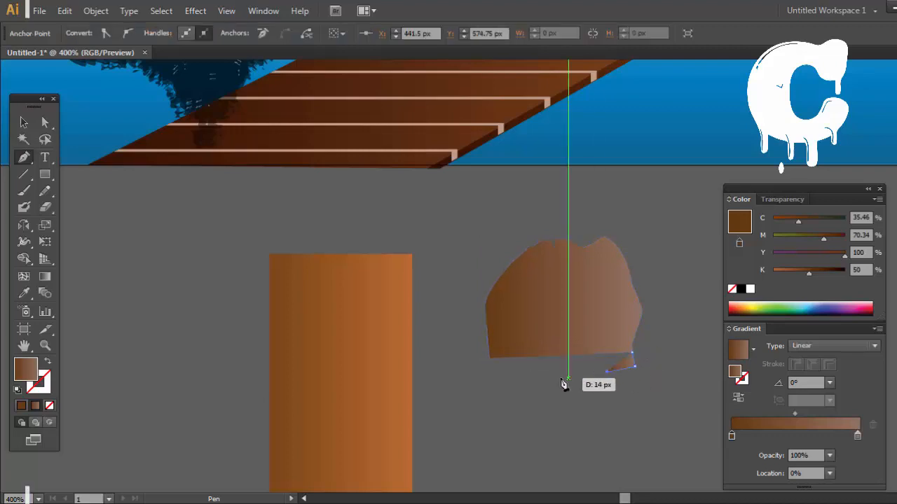
left_click(550, 380)
left_click(502, 374)
key("ctrl+z")
key("ctrl+z")
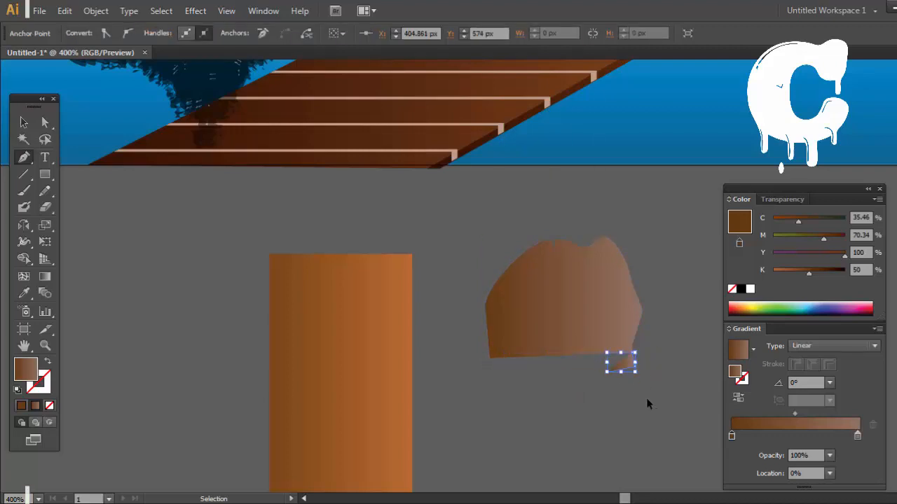
Step: Draw a closed strip with a jagged lower edge along the cap's base, from its lower-right to its lower-left corner, with the Pen tool
key("ctrl+z")
key("ctrl+z")
key("ctrl+z")
left_click(632, 352)
left_click(632, 375)
left_click(620, 368)
key("ctrl+z")
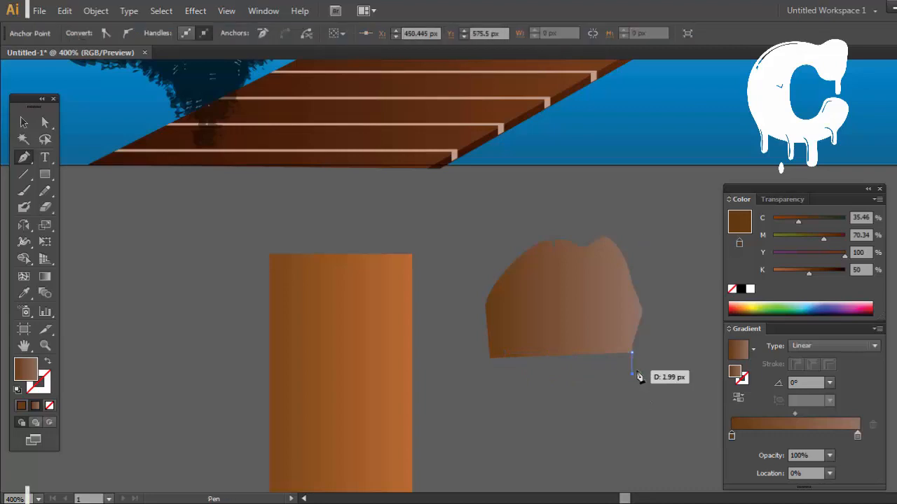
key("ctrl+z")
left_click(625, 370)
left_click(619, 362)
left_click(597, 366)
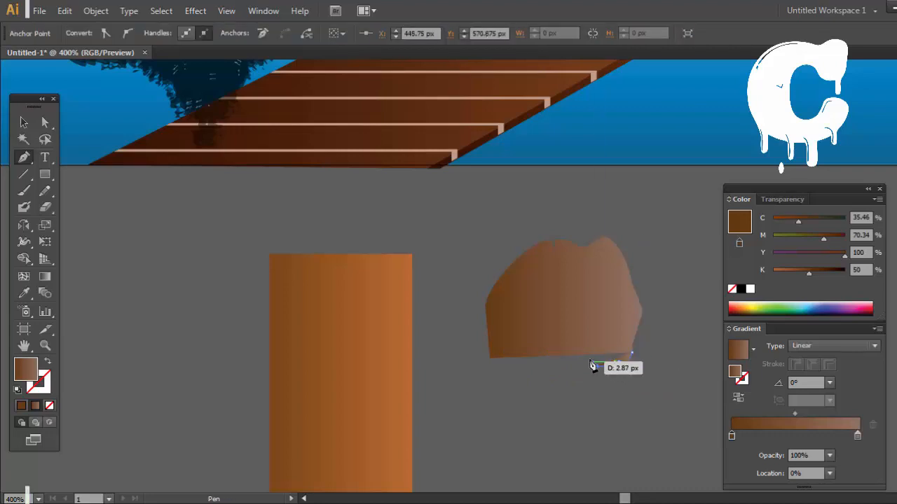
left_click(592, 360)
left_click(566, 363)
left_click(537, 361)
left_click(525, 369)
left_click(506, 370)
left_click(501, 358)
left_click(491, 362)
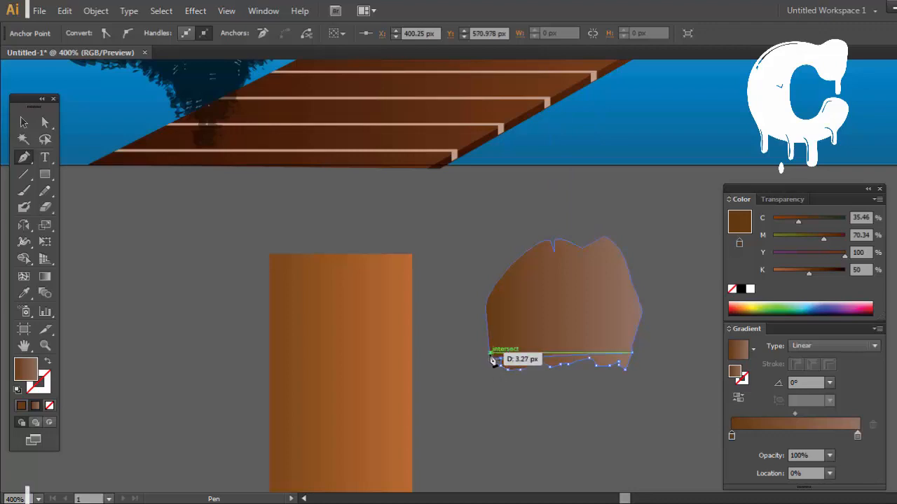
left_click(633, 353)
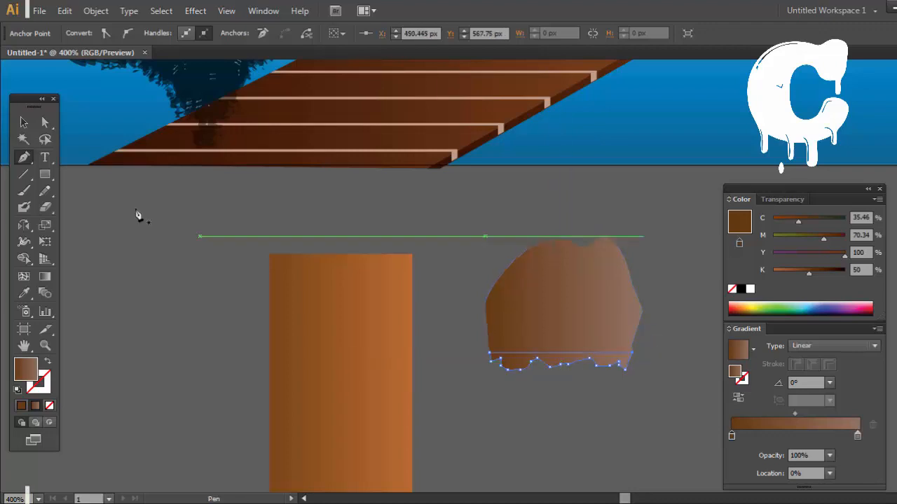
Step: Group the jagged strip with the cap and place the group back over the upper end of the post
key("v")
left_click(593, 268, "shift")
right_click(592, 269)
left_click(655, 337)
left_click_drag(568, 328, 602, 372)
left_click(548, 328)
key("space")
left_click_drag(431, 257, 430, 284)
left_click(509, 428)
key("space")
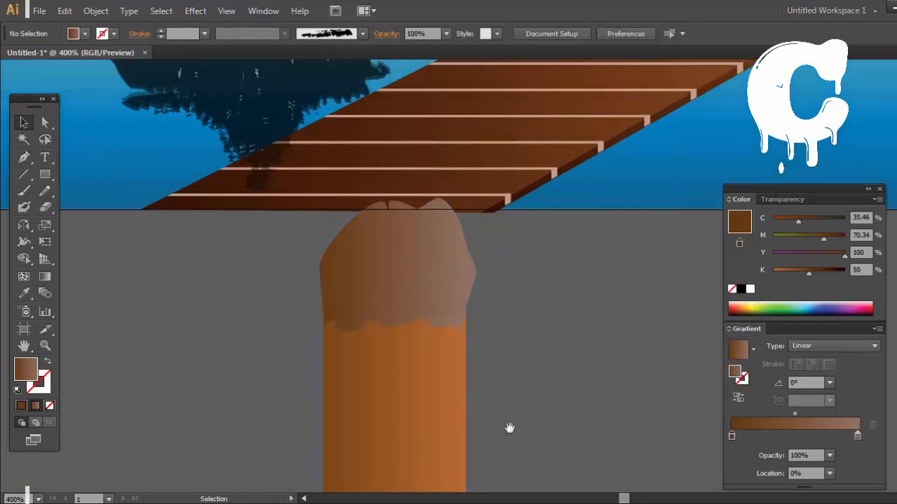
left_click_drag(509, 429, 547, 328)
left_click_drag(476, 185, 471, 186)
left_click(571, 276)
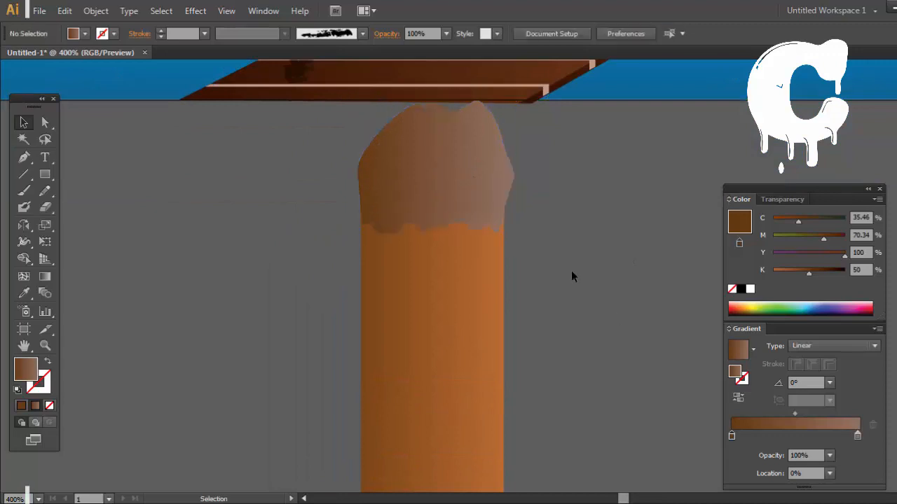
Step: Stretch the cap group slightly wider on its right side, undo the last extra change, and deselect it
left_click(484, 188)
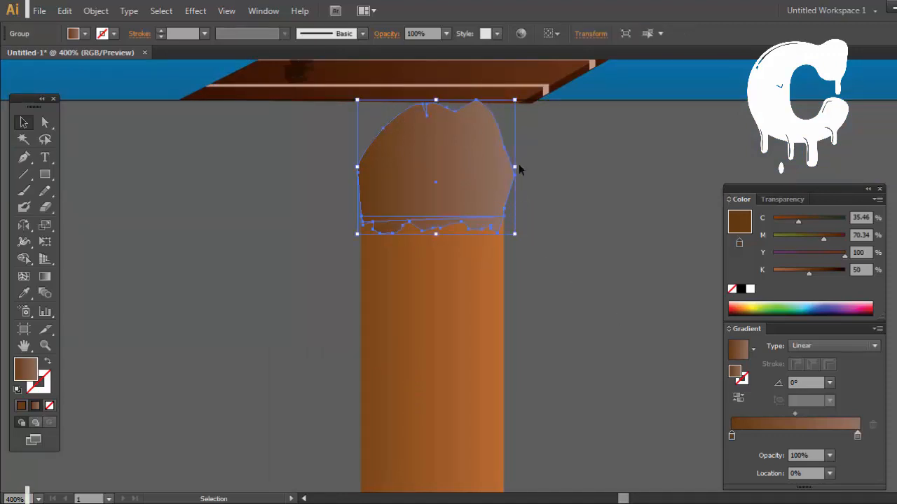
left_click_drag(516, 167, 489, 185)
left_click(554, 189)
left_click(621, 231)
key("ctrl+z")
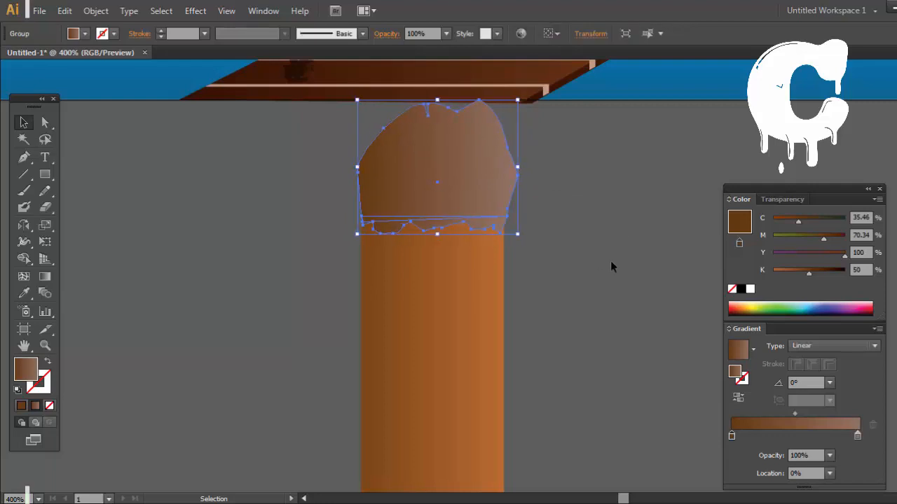
left_click(592, 234)
Step: Copy the cap's gradient onto the post shaft with the Eyedropper, and reverse it by moving the dark stop to location 100%
left_click(492, 338)
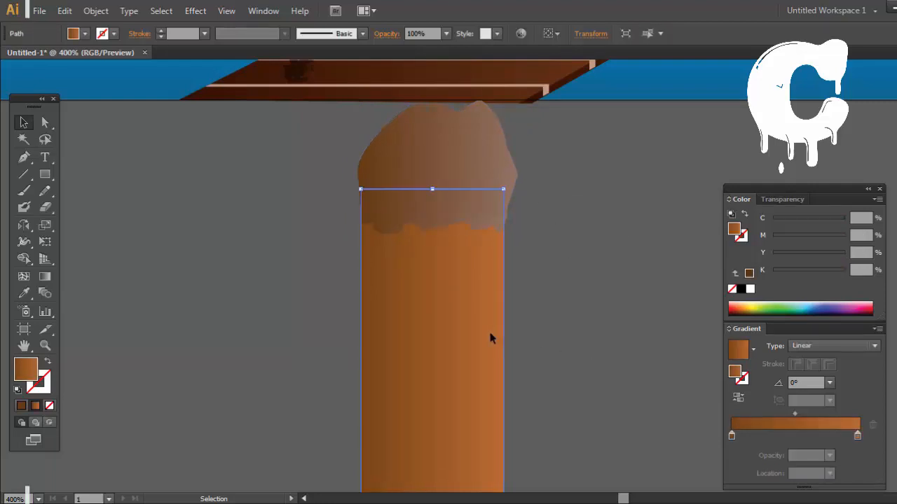
key("i")
left_click(473, 156)
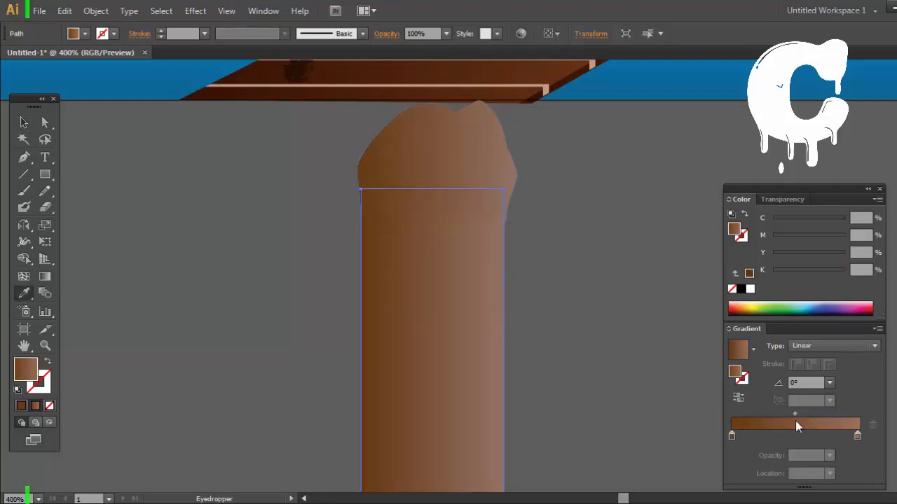
left_click(732, 436)
left_click_drag(734, 436, 860, 436)
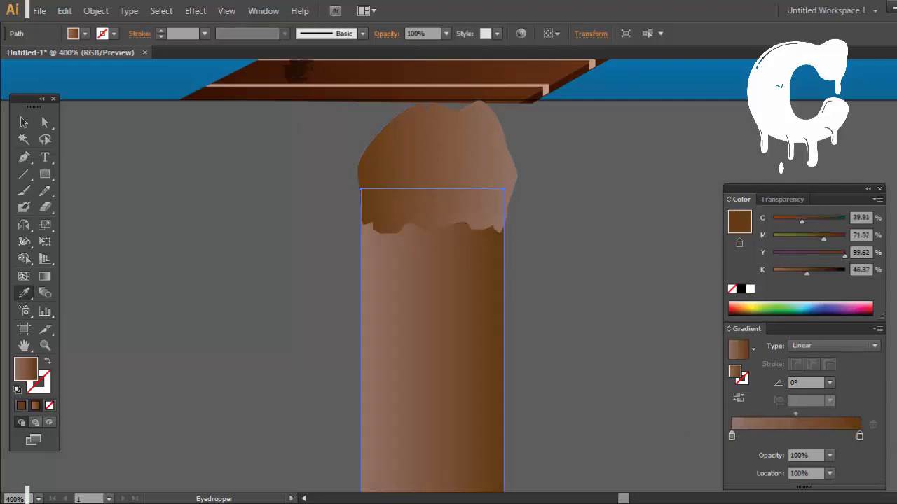
left_click(24, 123)
left_click(164, 165)
Step: Examine the whole post beside the dock and compare it with the fishing-dock reference picture in Windows Photo Viewer
key("ctrl+minus")
key("ctrl+minus")
key("ctrl+minus")
key("ctrl+minus")
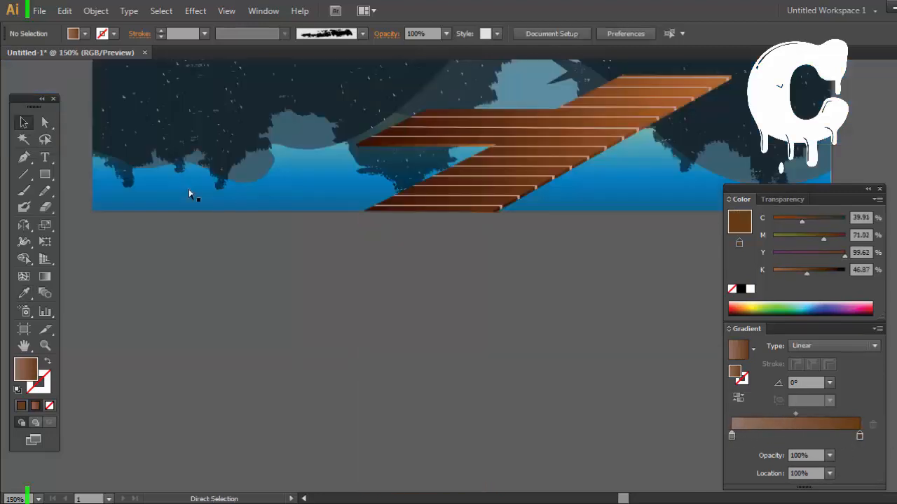
key("ctrl+minus")
key("ctrl+plus")
key("ctrl+minus")
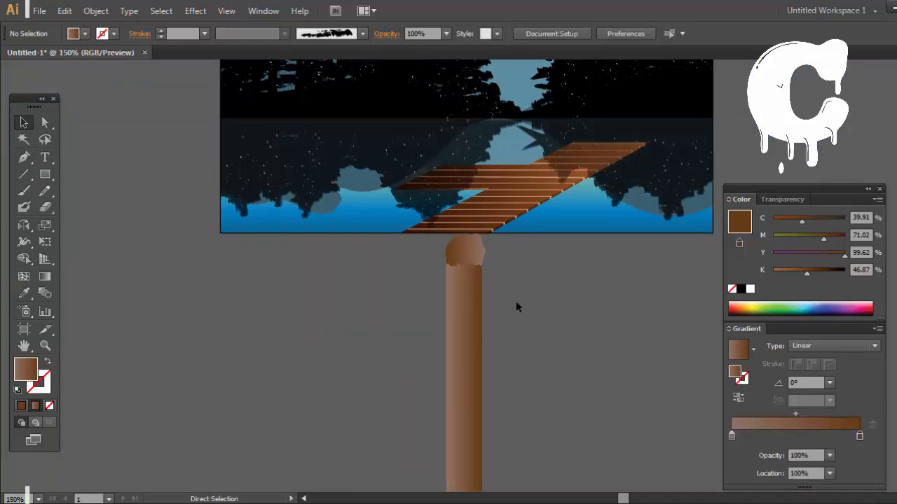
key("ctrl+plus")
key("ctrl+0")
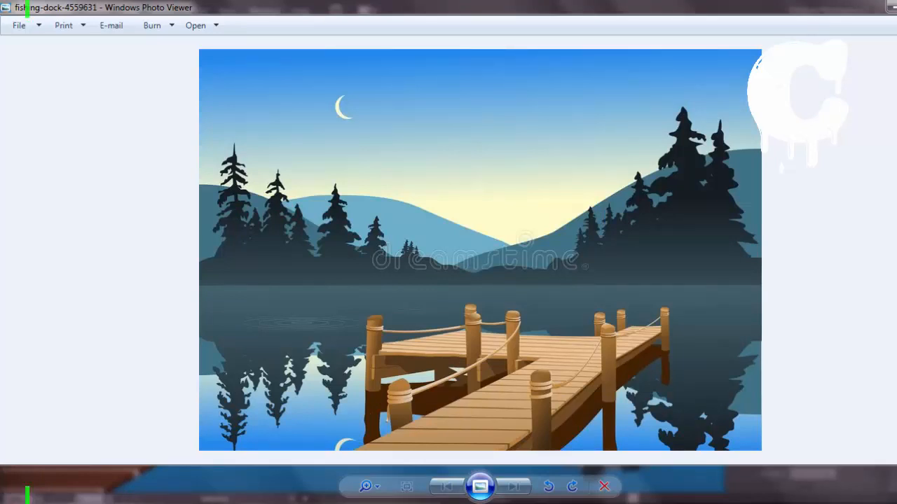
mouse_move(368, 503)
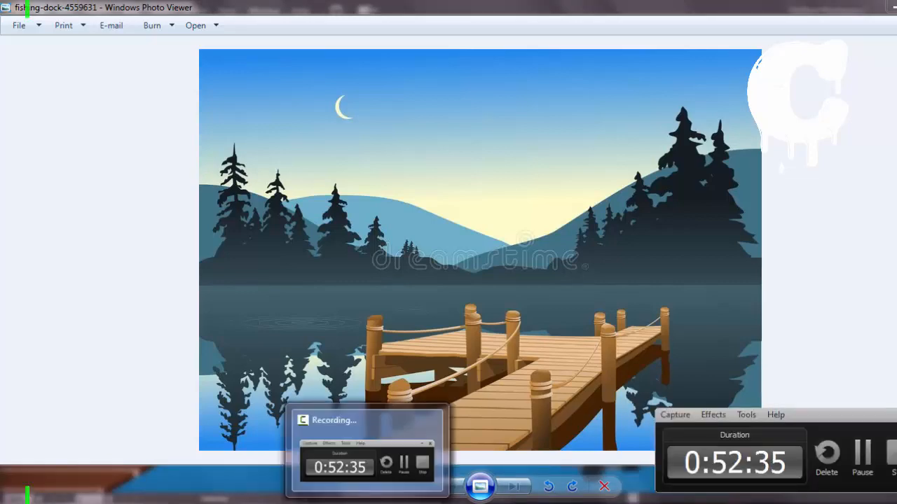
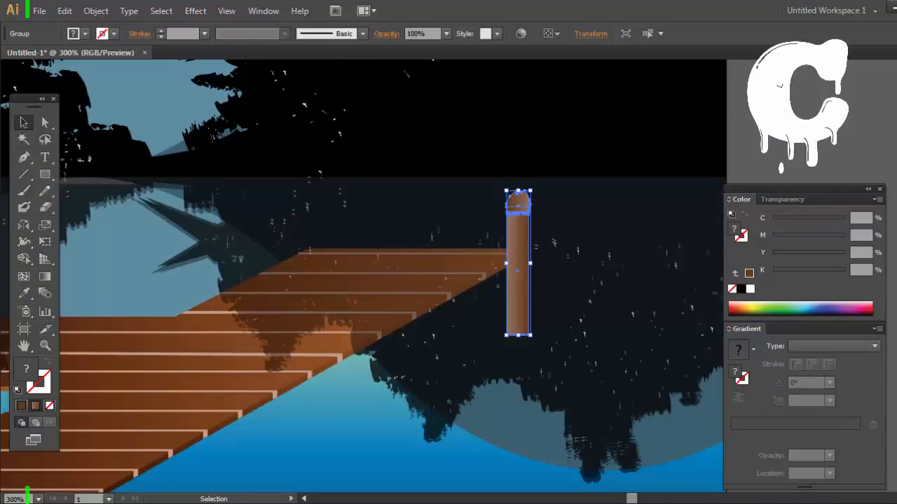
Step: Move the capped post over the dock's outer far corner and enlarge it slightly
left_click_drag(518, 204, 546, 200)
left_click_drag(605, 454, 548, 484)
left_click(866, 456)
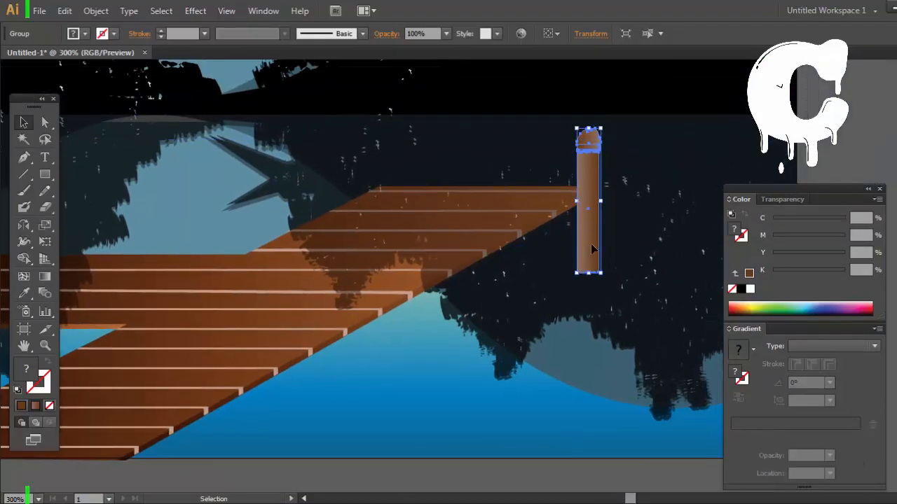
left_click_drag(590, 222, 585, 222)
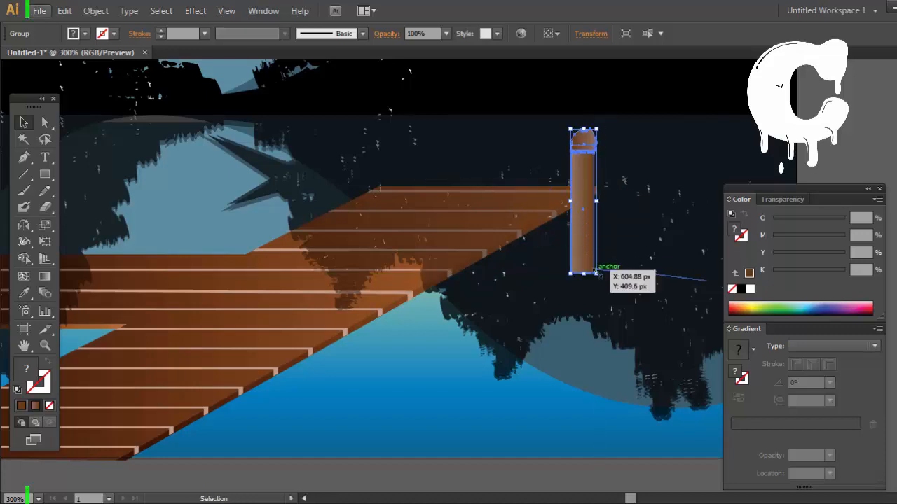
left_click_drag(596, 274, 409, 351)
Step: Place two copies of the post along the dock's front edge, one midway and one near the artboard's lower edge
left_click_drag(378, 376, 514, 329)
left_click_drag(547, 298, 310, 433)
left_click_drag(555, 312, 535, 324)
left_click(519, 472)
left_click_drag(480, 414, 409, 421)
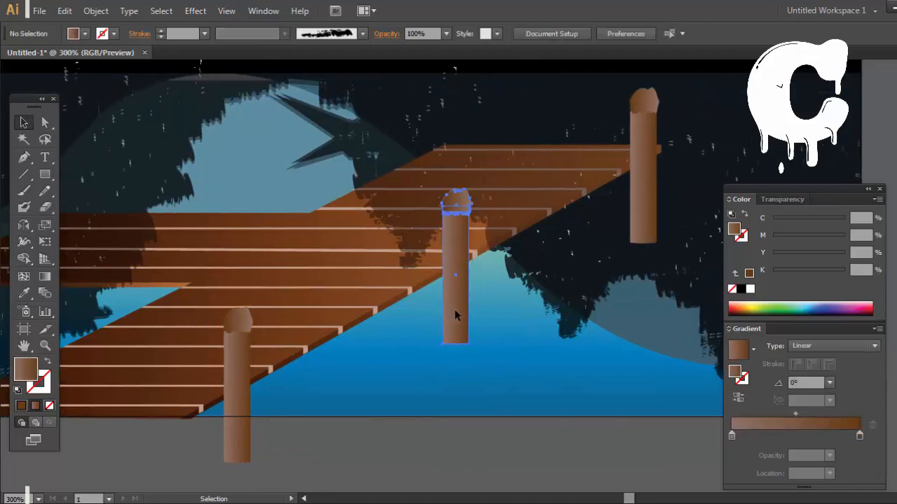
Step: Fine-tune the positions of the three posts along the dock's front edge and deselect them
left_click_drag(455, 309, 456, 302)
left_click_drag(646, 238, 646, 227)
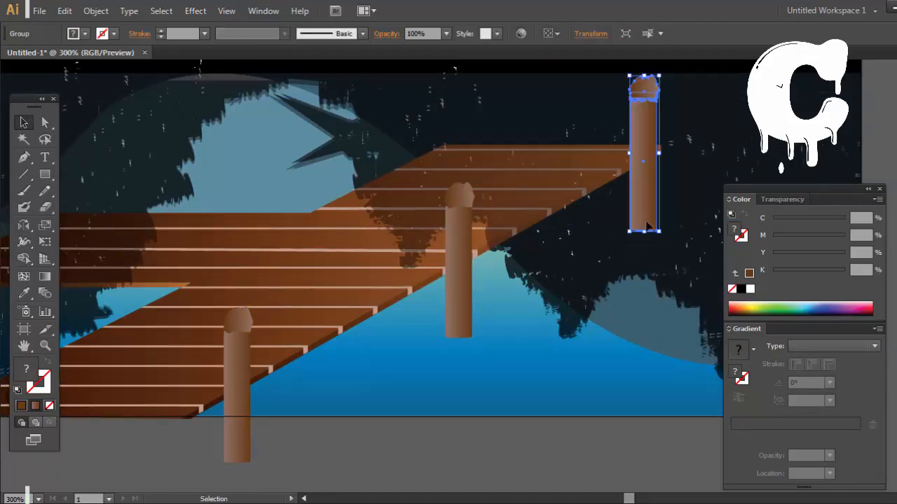
left_click(237, 443)
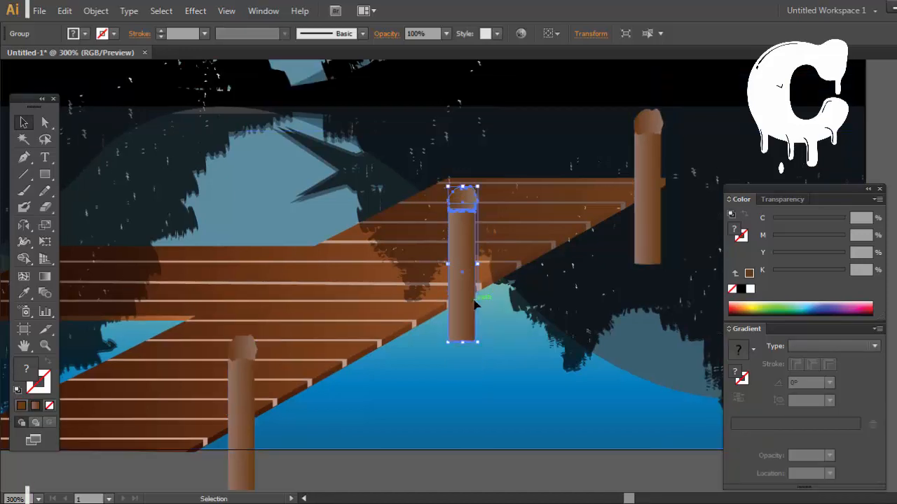
left_click_drag(475, 324, 474, 330)
left_click_drag(646, 253, 646, 232)
left_click_drag(241, 483, 243, 464)
left_click(454, 349)
left_click_drag(452, 345, 449, 345)
left_click(415, 450)
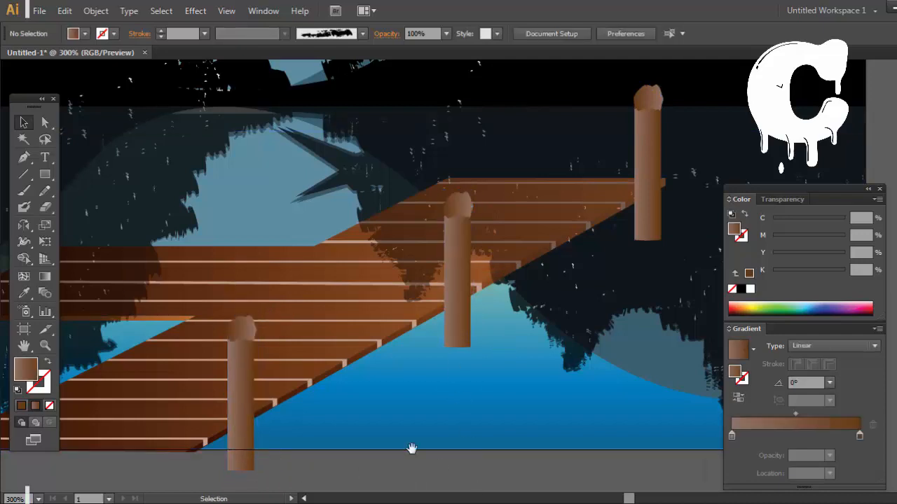
Step: Copy the nearest front post to the dock's near left corner and shift the original slightly left
left_click_drag(367, 426, 535, 421)
left_click_drag(378, 408, 557, 400)
left_click_drag(590, 428, 285, 471)
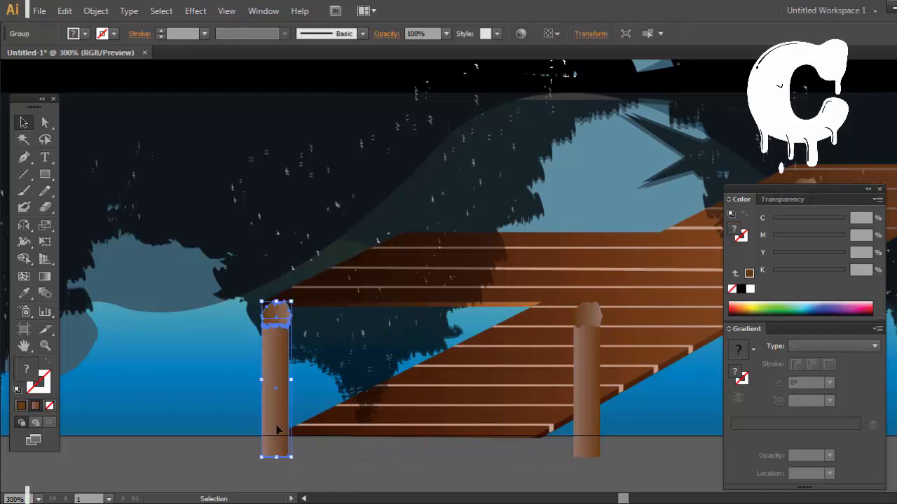
left_click_drag(277, 430, 299, 416)
left_click_drag(581, 444, 554, 447)
left_click(490, 462)
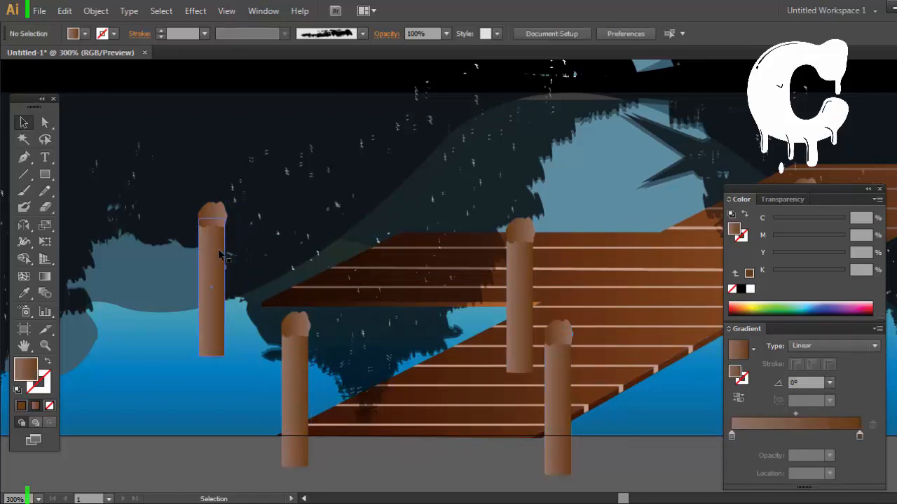
Step: Adjust the posts at the side branch's outer end and at its inner corner with the main walkway
left_click_drag(221, 255, 263, 243)
left_click_drag(516, 310, 455, 376)
left_click(511, 465)
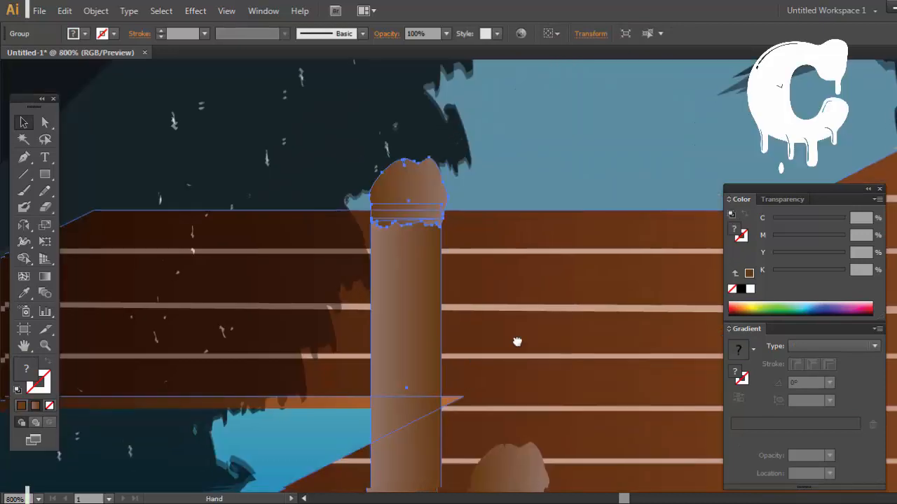
Step: Draw a closed Pen outline around the inner-corner post's upper part, following the walkway edge below, and swap its fill and stroke
left_click_drag(515, 340, 599, 257)
left_click(24, 158)
left_click(392, 338, "ctrl")
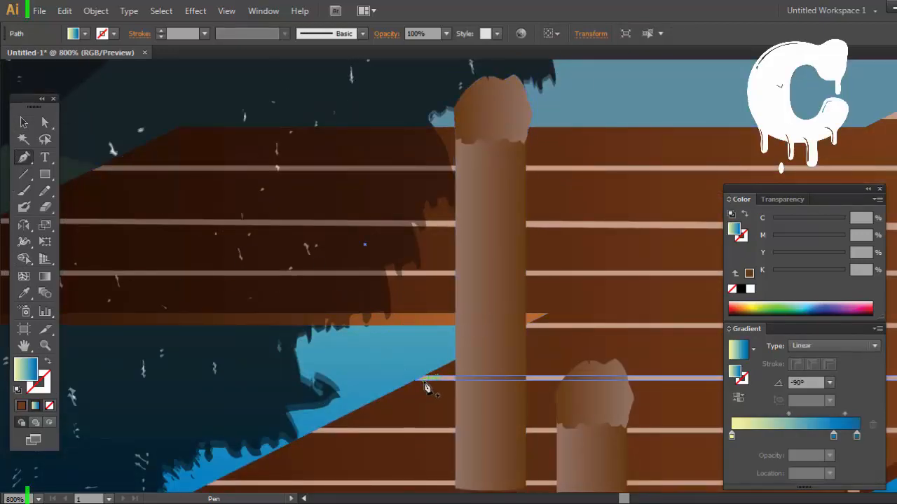
left_click(412, 389, "ctrl")
left_click(549, 316)
scroll(574, 310, "up", 3)
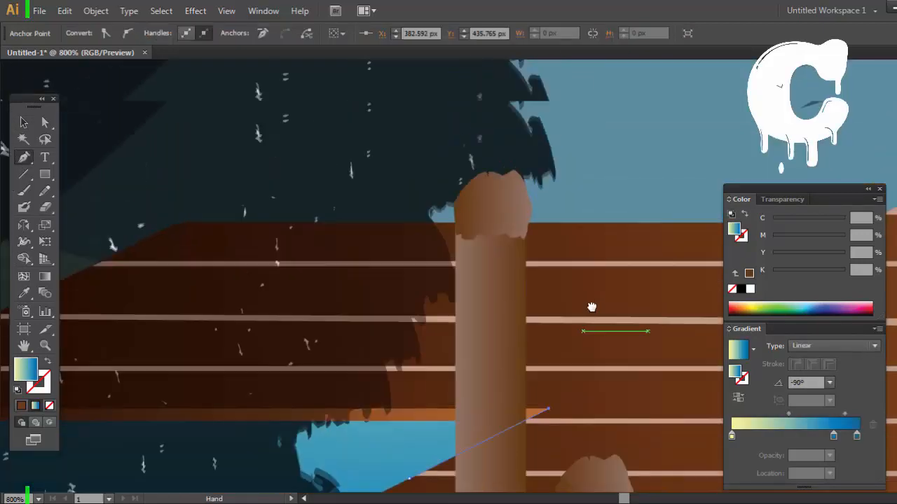
left_click(554, 132, "shift")
left_click(407, 131, "shift")
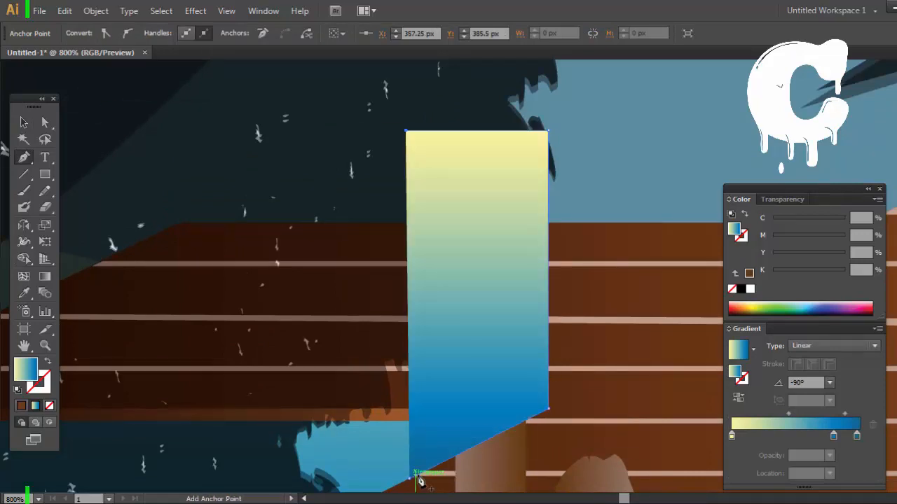
left_click(49, 365)
Step: Clip the inner-corner post with the outline using Make Clipping Mask and deselect it
key("v")
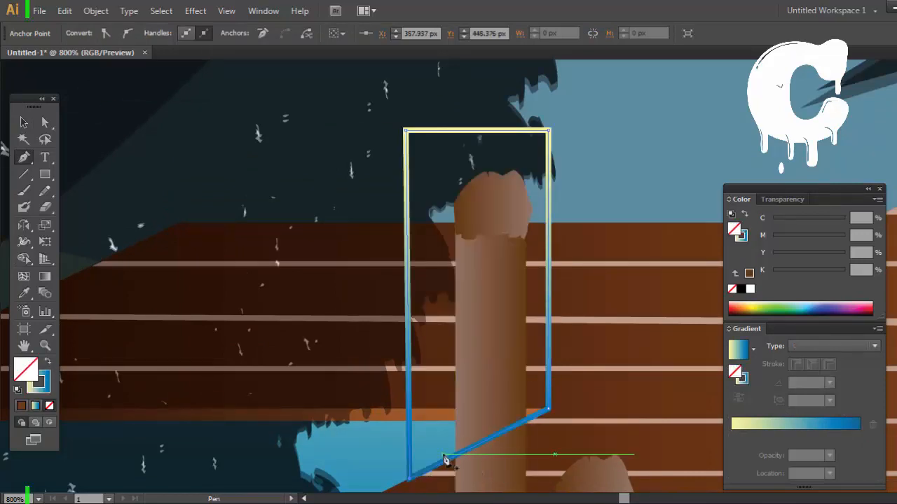
right_click(488, 471)
left_click(555, 409)
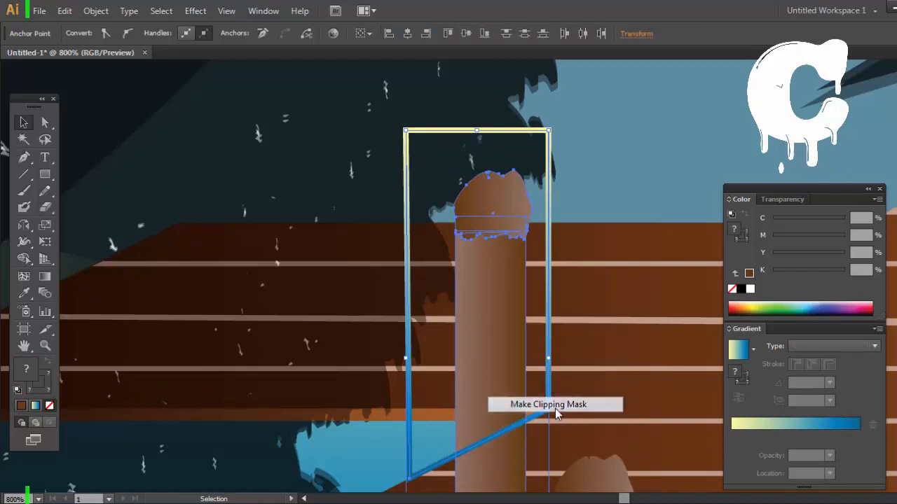
left_click(303, 456)
key("ctrl+minus")
key("ctrl+minus")
key("ctrl+minus")
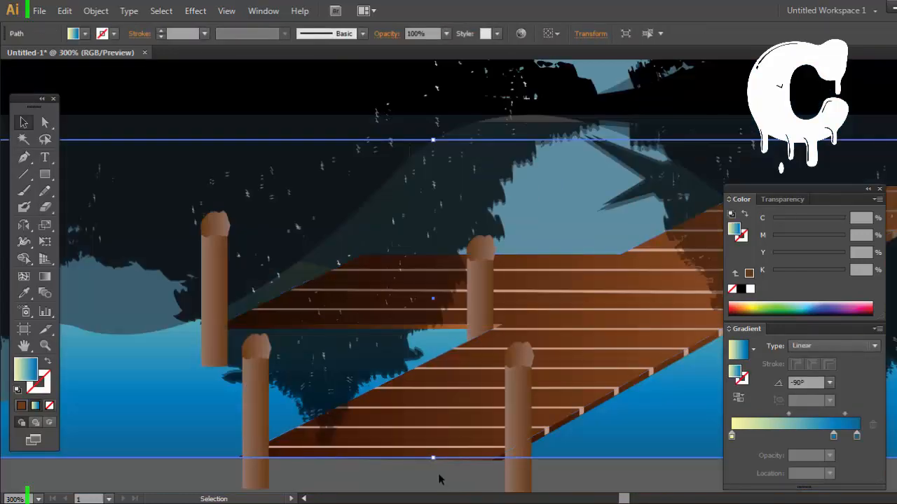
left_click(438, 476)
Step: Move the side branch's outer post closer to the dock, send it backward, and nudge the near left post to the right
key("space")
left_click_drag(404, 463, 485, 453)
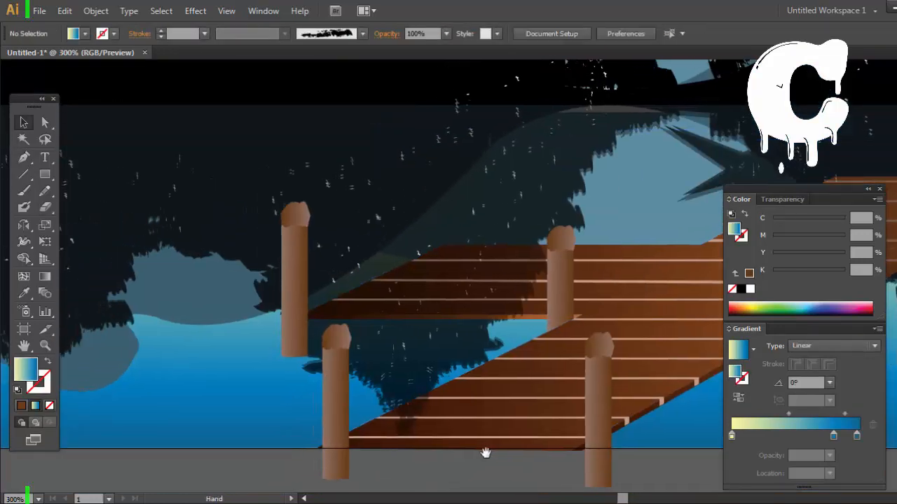
left_click_drag(295, 334, 309, 340)
left_click_drag(310, 300, 323, 305)
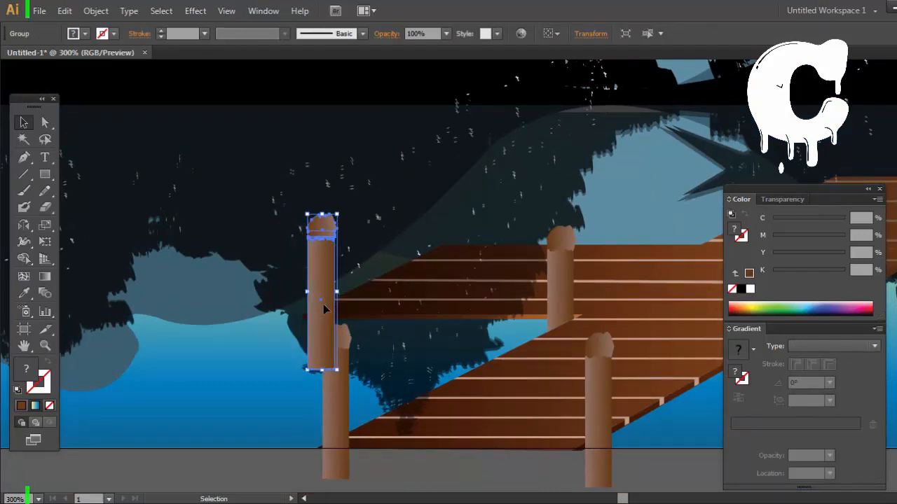
key("ctrl+bracketleft")
left_click(486, 486)
key("space")
left_click_drag(408, 456, 388, 461)
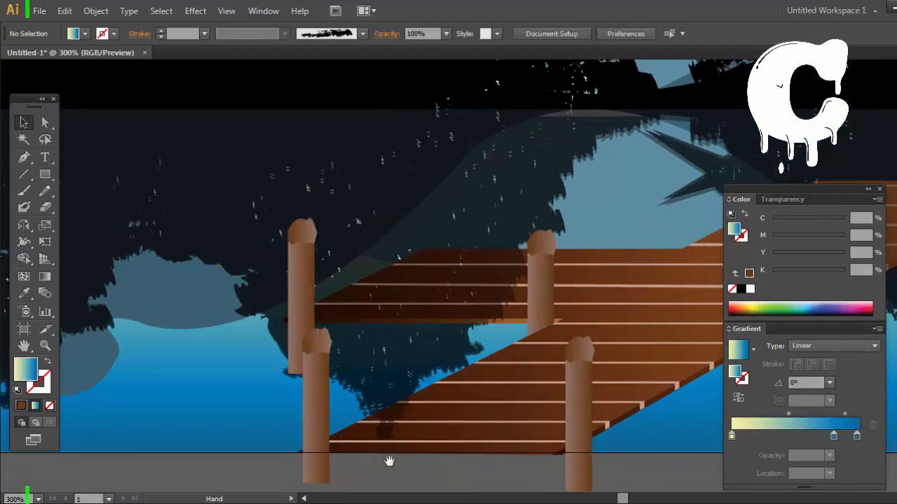
left_click_drag(319, 440, 324, 440)
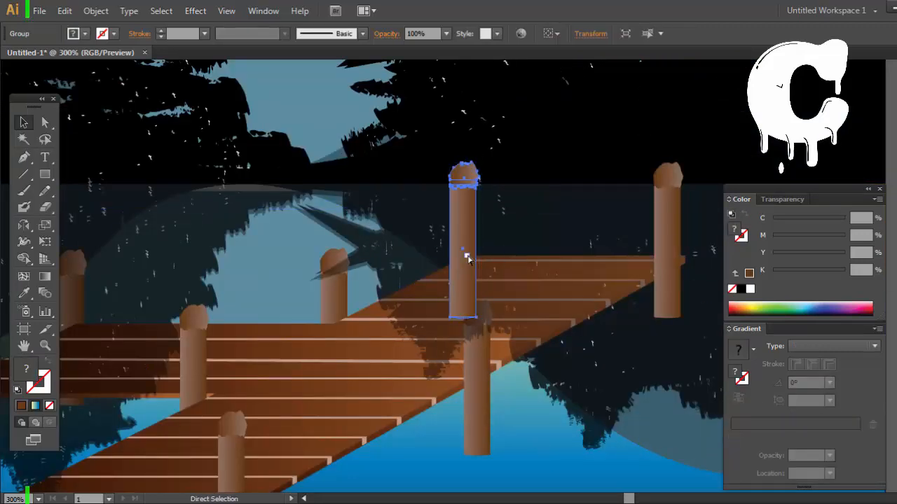
Step: Send the post at the dock's far back corner backward behind the planks and deselect it
key("ctrl+[")
key("ctrl+[")
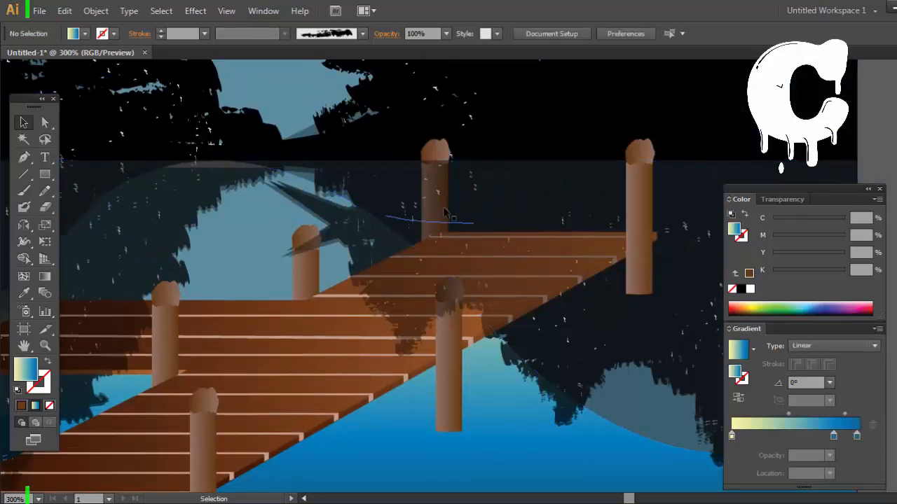
left_click(446, 212)
left_click(445, 152)
left_click(884, 133)
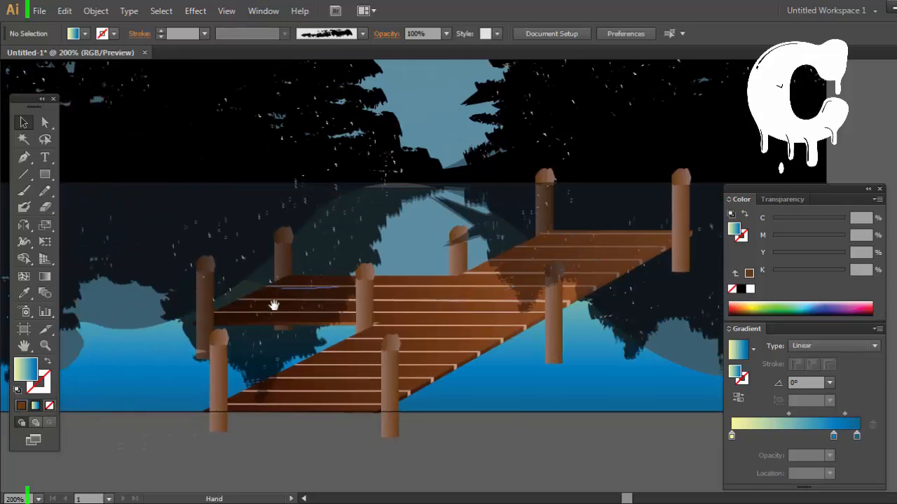
Step: Draw an unfilled rectangle down to the artboard's lower edge and clip the two nearest front posts with it
mouse_move(483, 412)
left_mouse_down()
mouse_move(194, 313)
mouse_move(194, 304)
left_mouse_up()
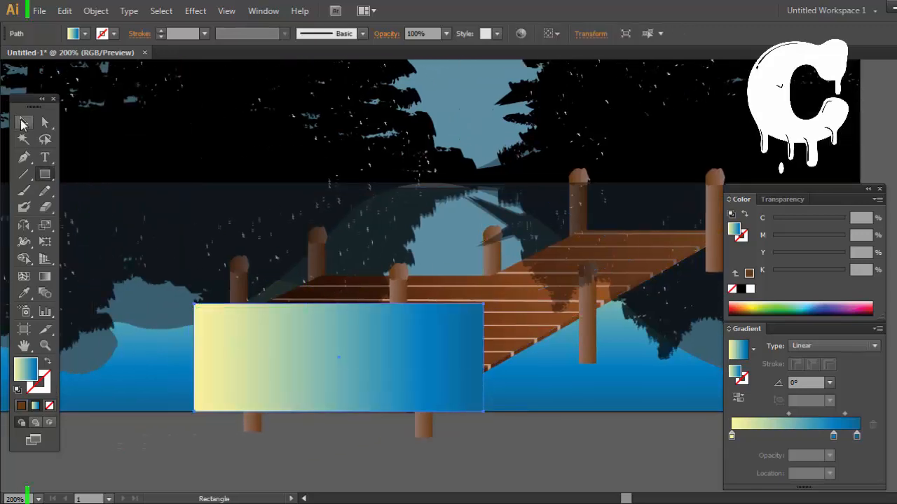
left_click(49, 361)
key("v")
left_click(251, 421, "shift")
left_click(423, 344, "shift")
right_click(428, 287)
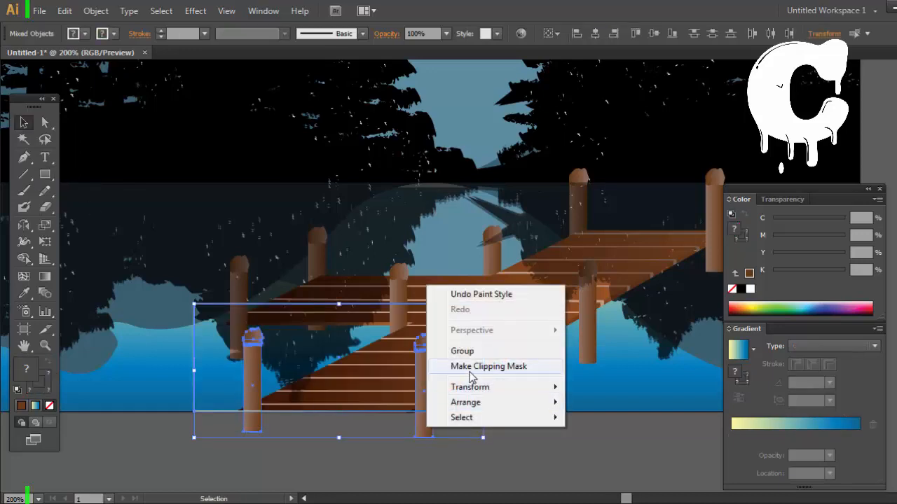
left_click(476, 369)
left_click(510, 454)
Step: Try to draw a curved Pen line across the near right post below its cap
left_click_drag(510, 454, 437, 471)
left_click_drag(445, 419, 454, 423)
left_click_drag(467, 372, 455, 379)
left_click_drag(355, 408, 484, 210)
left_click_drag(356, 403, 555, 233)
left_click(26, 160)
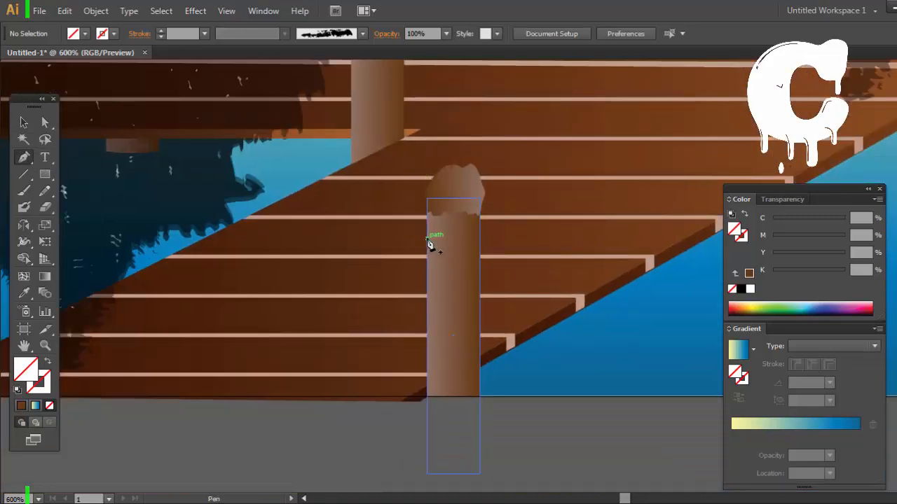
left_click_drag(480, 233, 500, 220)
left_click(480, 234)
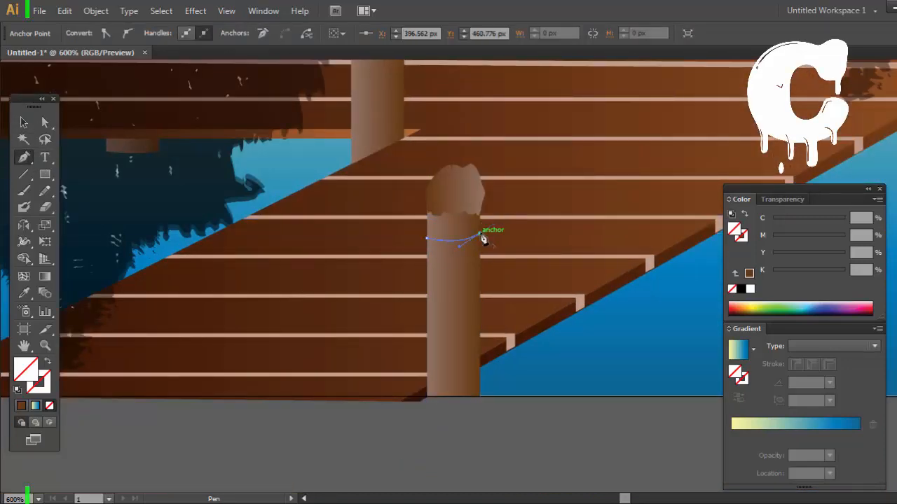
key("ctrl+plus")
key("ctrl+plus")
key("ctrl+plus")
key("ctrl+z")
key("ctrl+z")
Step: Draw a thin curved band with the Pen tool across the near right post, just below its cap
mouse_move(493, 171)
left_mouse_down()
mouse_move(484, 197)
mouse_move(499, 178)
left_mouse_up()
left_click(349, 174)
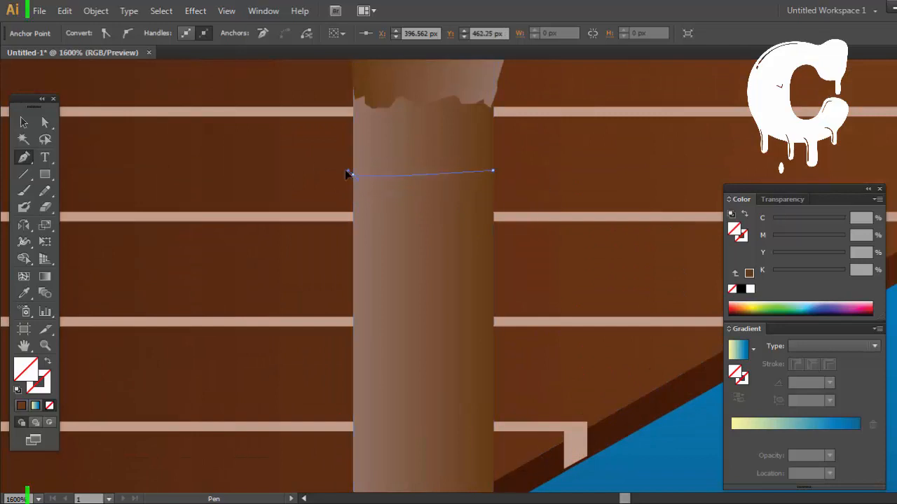
left_click_drag(276, 147, 276, 147)
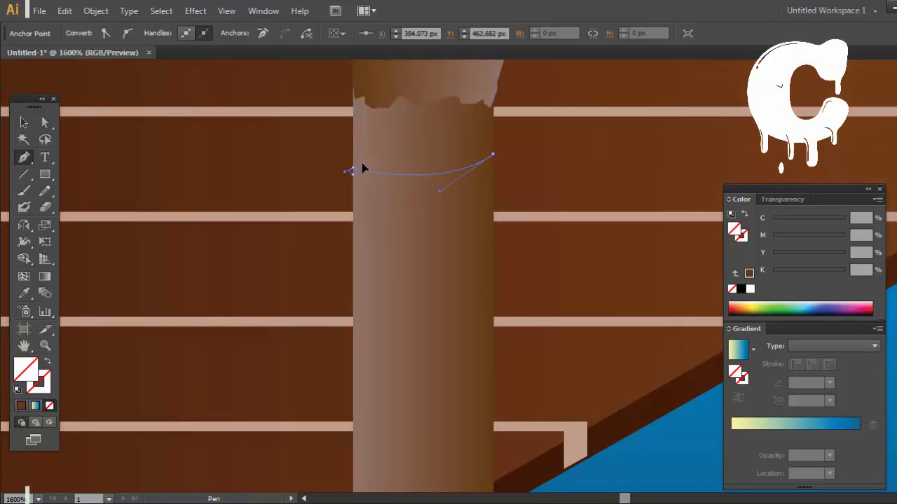
left_click(25, 124)
Step: Copy the sky's yellow-to-blue gradient onto the curved band with the Eyedropper and deselect it
key("ctrl+minus")
key("ctrl+minus")
key("ctrl+minus")
key("ctrl+minus")
key("ctrl+minus")
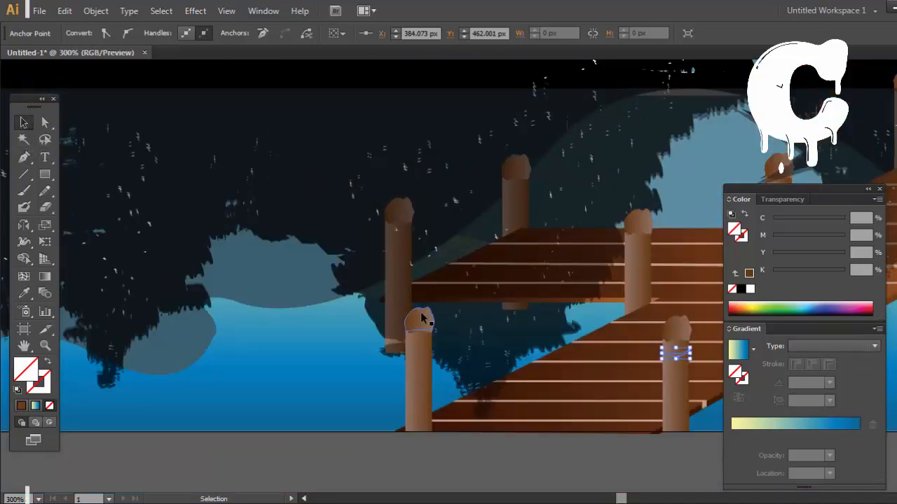
key("i")
scroll(537, 90, "up", 10)
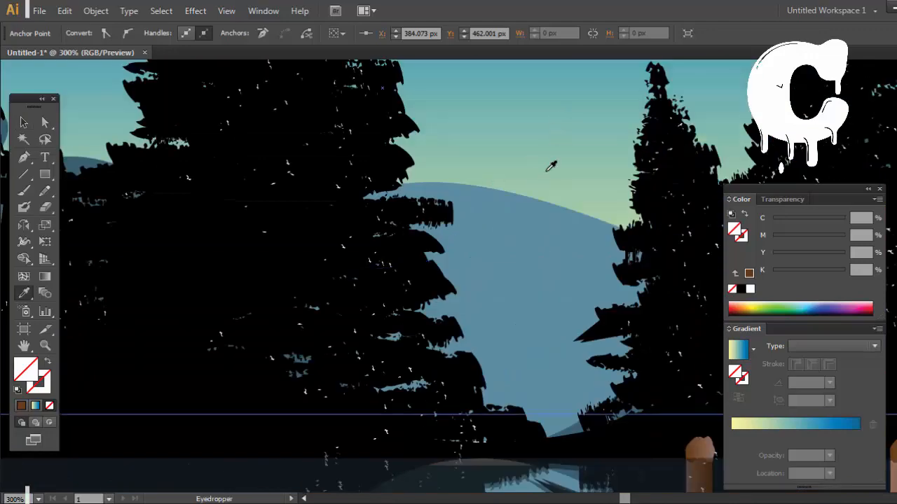
left_click(550, 166)
scroll(514, 301, "down", 10)
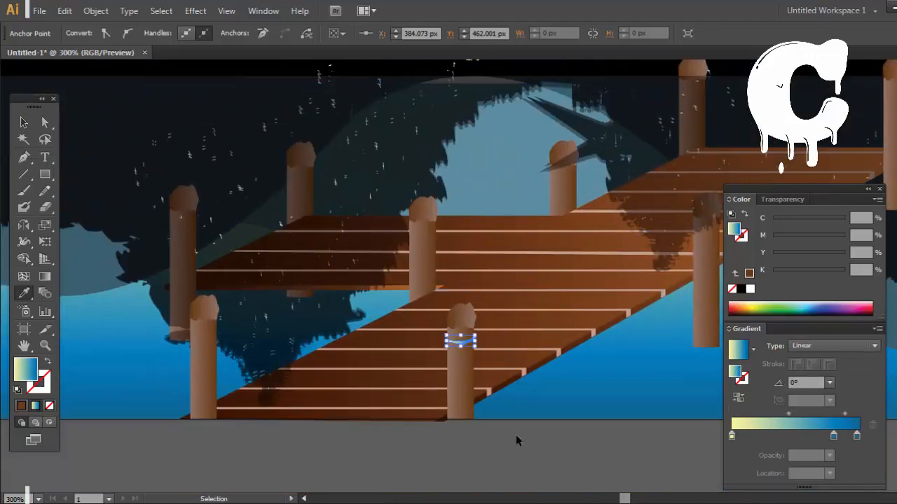
left_click(515, 435, "ctrl")
Step: Reduce the band's gradient to two stops, with the end stop at location 100% recoloured green using yellow 100%
key("ctrl+plus")
key("ctrl+plus")
key("ctrl+plus")
left_click_drag(499, 466, 503, 247)
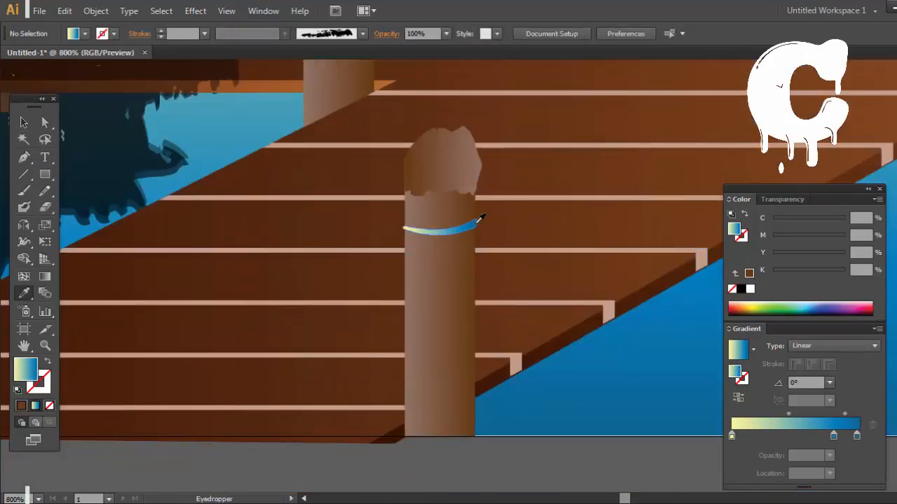
left_click(459, 234, "ctrl")
left_click(859, 436)
left_click(873, 425)
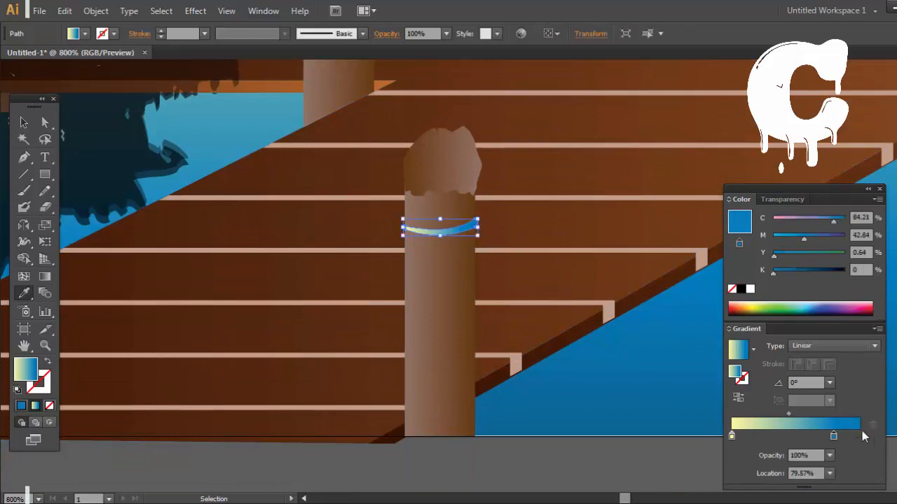
left_click_drag(834, 436, 886, 428)
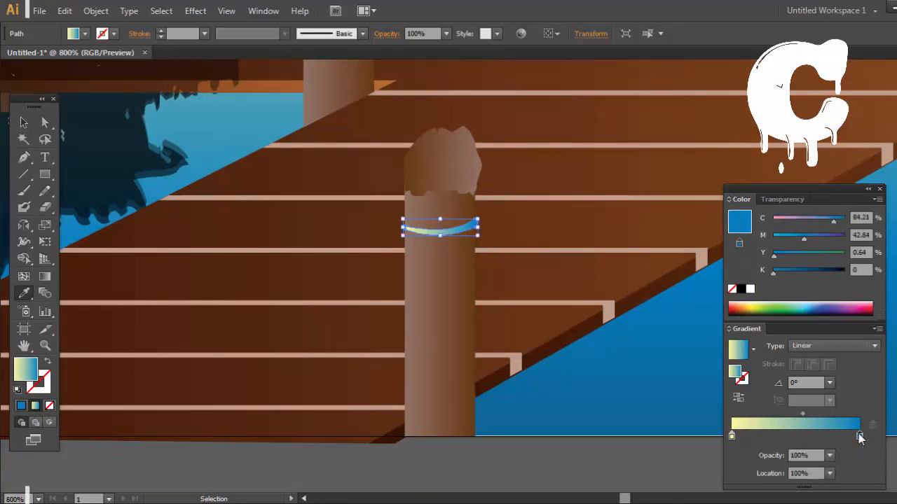
double_click(860, 436)
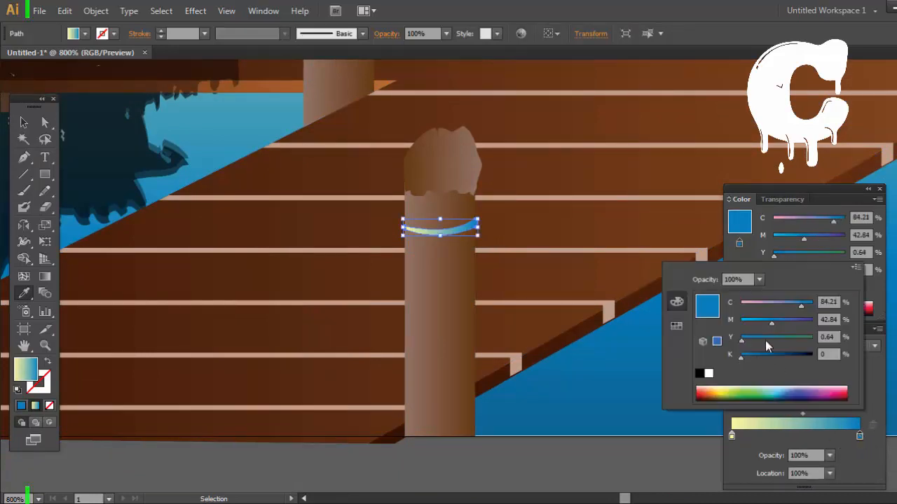
left_click(7, 87)
Step: Place a copy of the green curved band slightly lower on the same post
key("Down")
key("Down")
key("Down")
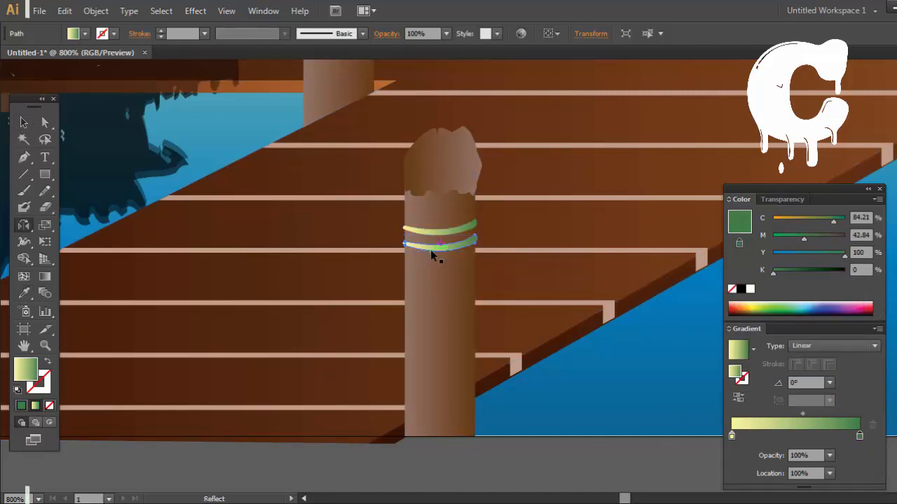
Step: Reflect the lower curved band on the near right post across the vertical axis
key("Return")
key("Return")
key("ctrl+z")
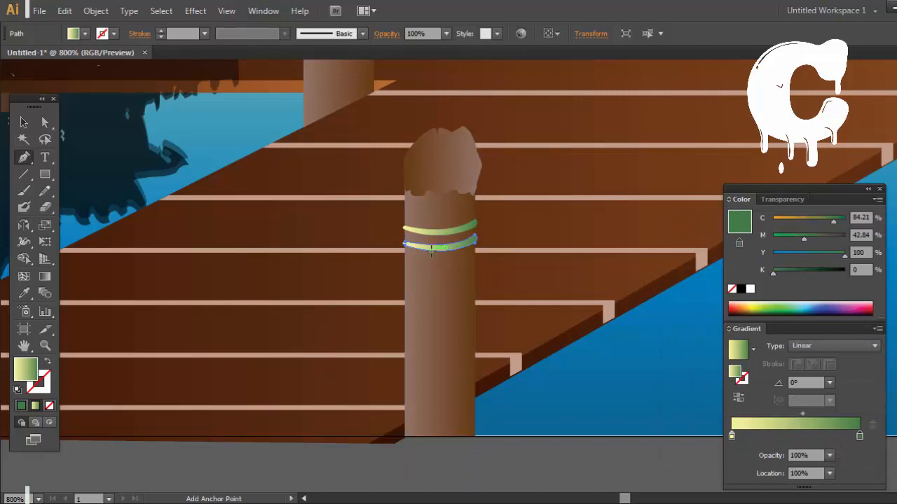
key("v")
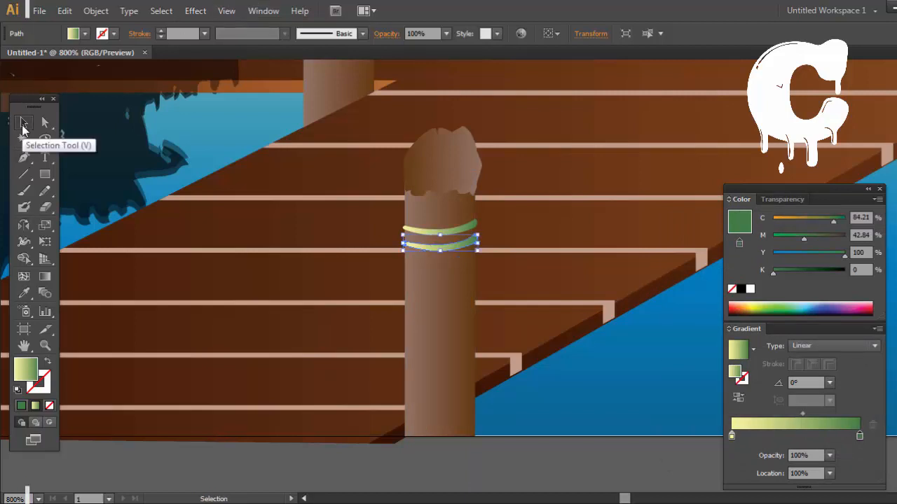
key("backslash")
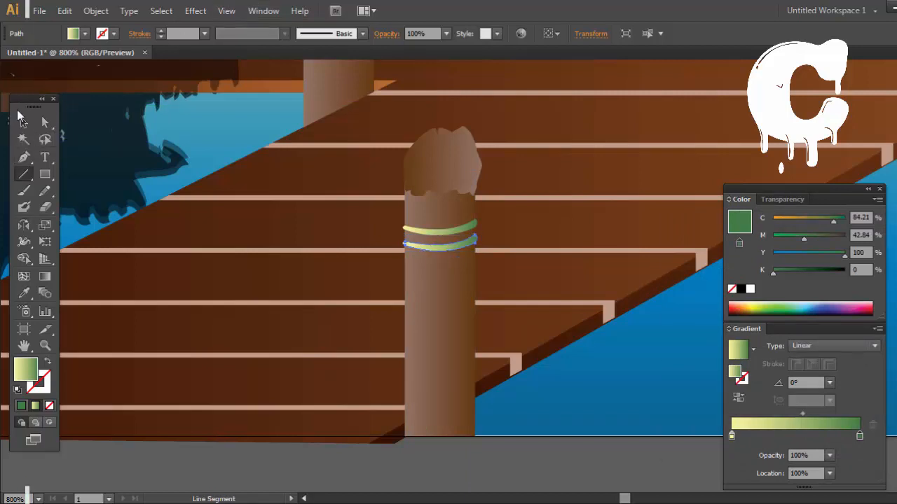
key("o")
key("Return")
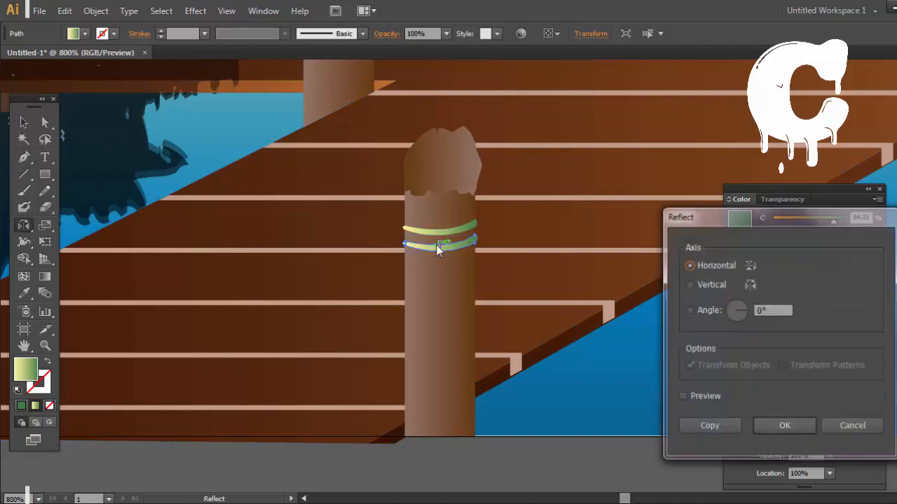
left_click(690, 287)
key("Return")
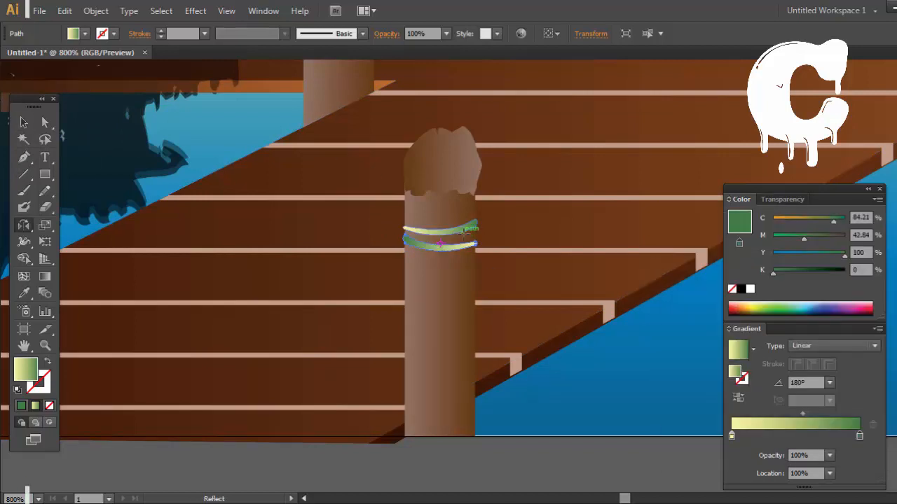
Step: Place an unmirrored copy of the green band just below the mirrored one on the post and deselect it
left_click(21, 123)
left_click_drag(440, 244, 449, 259)
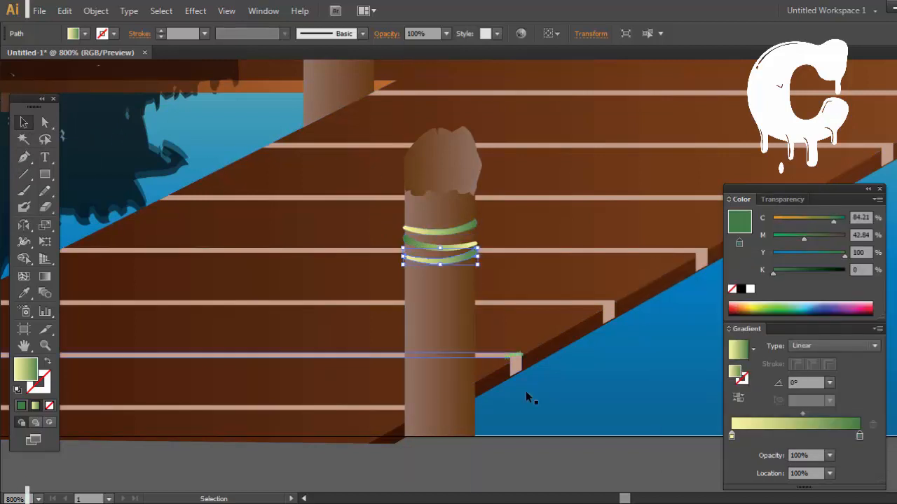
left_click(576, 467)
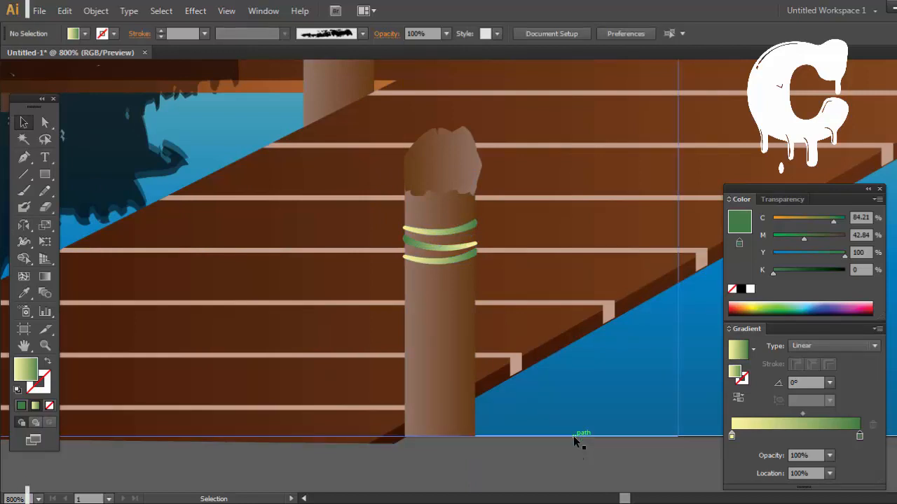
Step: Recolour the end gradient stop of the lowest band orange-brown with cyan 22% and magenta 70%
key("ctrl+plus")
key("ctrl+plus")
left_click(428, 238)
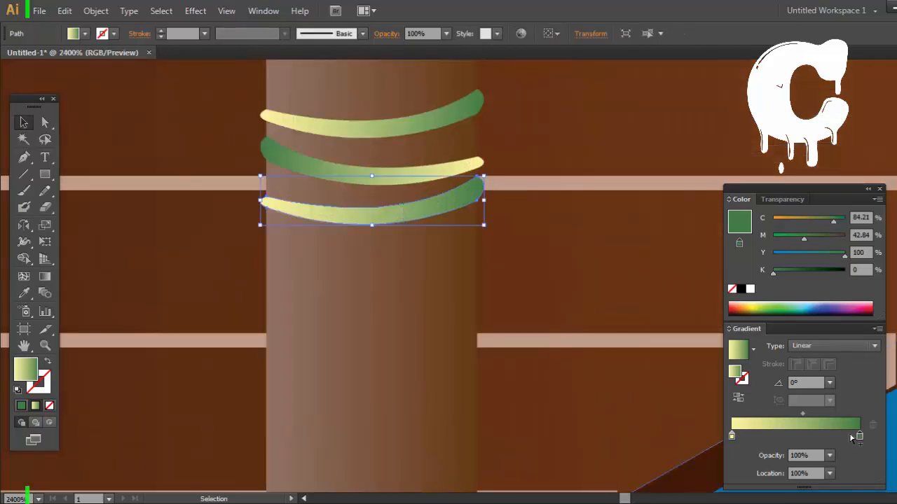
double_click(857, 435)
key("ctrl+z")
double_click(860, 436)
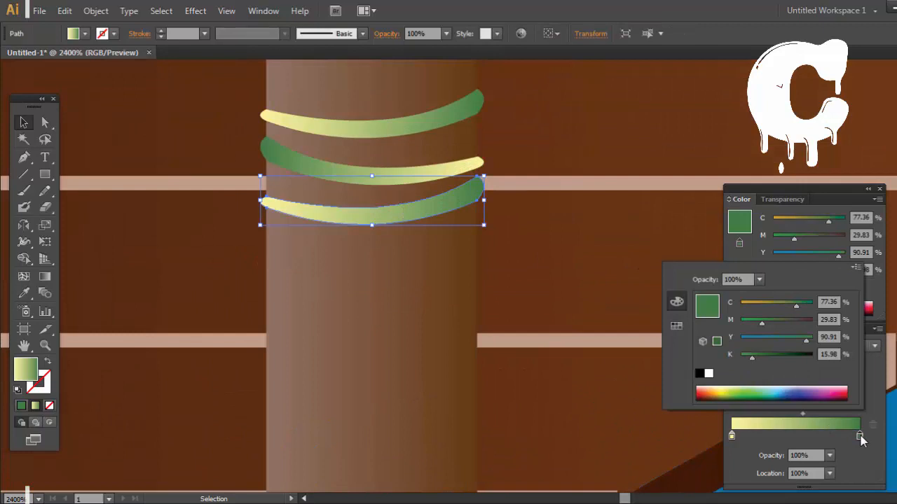
left_click(757, 305)
left_click(781, 321)
left_click(791, 320)
left_click(399, 170)
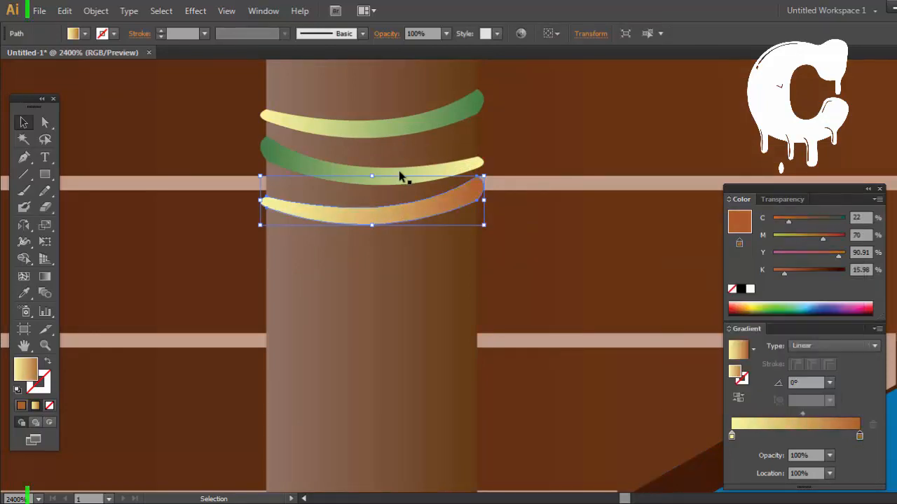
Step: Copy the lowest band's yellow-to-orange gradient onto the two upper bands with the Eyedropper and deselect them
left_click(399, 170)
left_click(343, 131, "shift")
key("i")
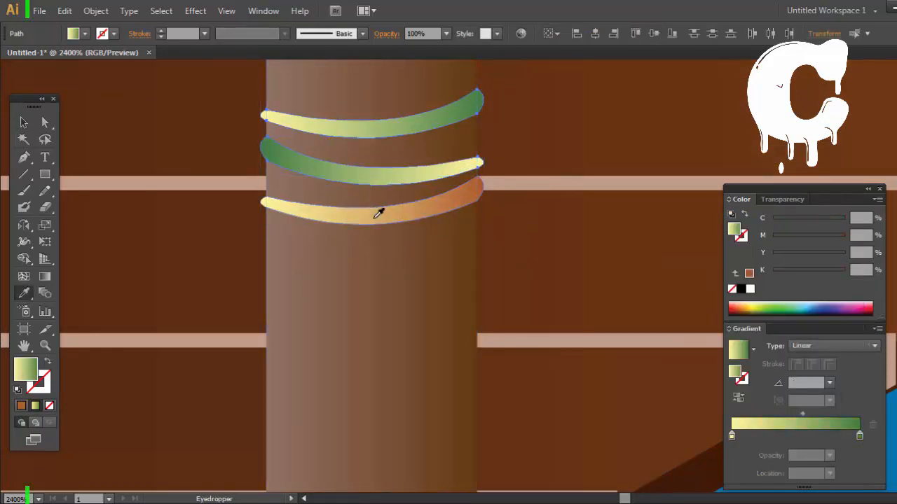
left_click(23, 123)
key("ctrl+minus")
key("ctrl+minus")
key("ctrl+minus")
key("ctrl+minus")
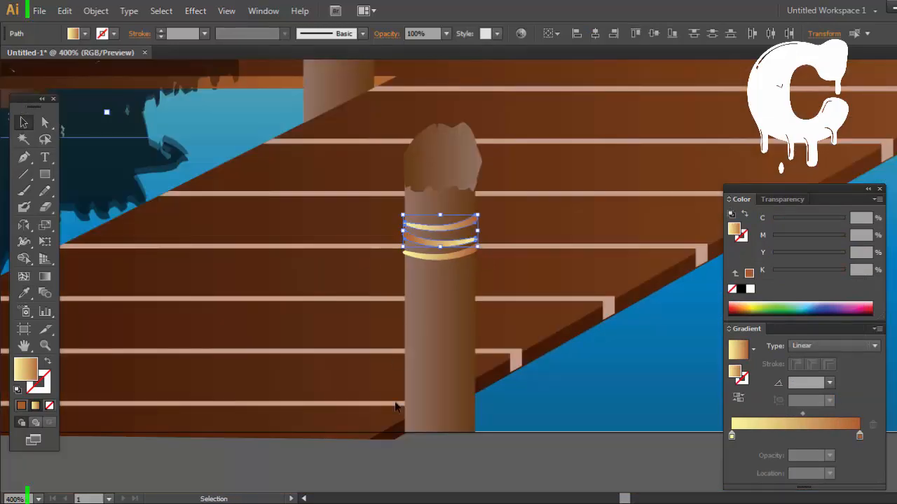
left_click(496, 400)
Step: Move the curved bands closer together so they overlap like one wound rope on the post
key("ctrl+plus")
key("ctrl+plus")
key("ctrl+plus")
key("ctrl+plus")
left_click_drag(419, 226, 422, 184)
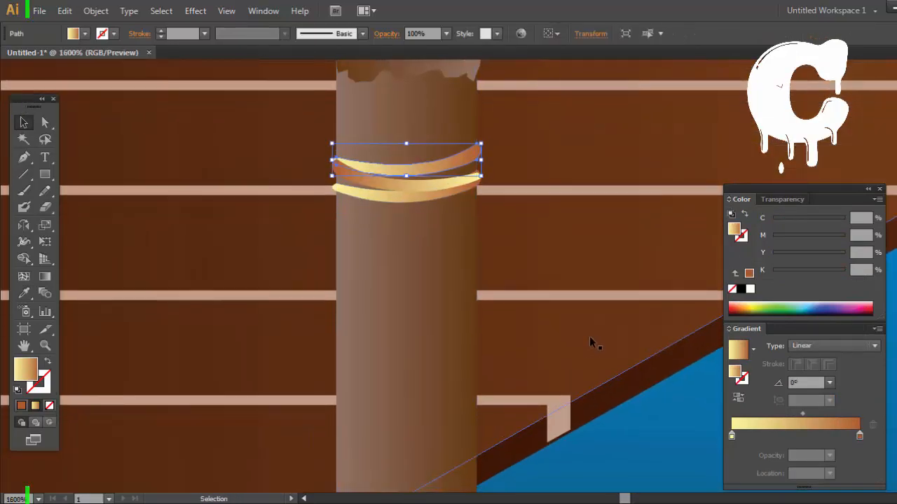
key("ctrl+minus")
key("ctrl+minus")
key("ctrl+minus")
key("ctrl+minus")
left_click(535, 440)
Step: Select all three rope bands and stretch them downward to make them thicker, then deselect them
key("ctrl+plus")
key("ctrl+plus")
key("ctrl+plus")
key("ctrl+plus")
key("ctrl+plus")
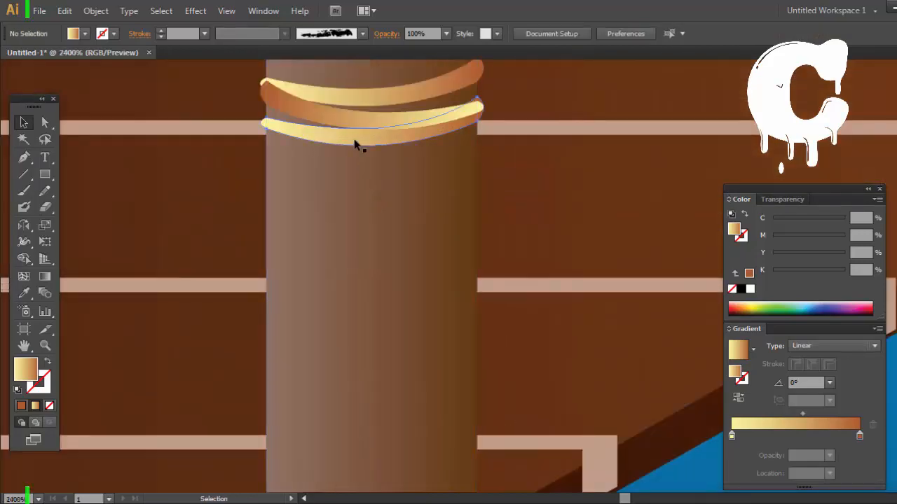
left_click(357, 139)
left_click(355, 118, "shift")
left_click(352, 96, "shift")
left_click_drag(372, 145, 372, 198)
key("ctrl+minus")
key("ctrl+minus")
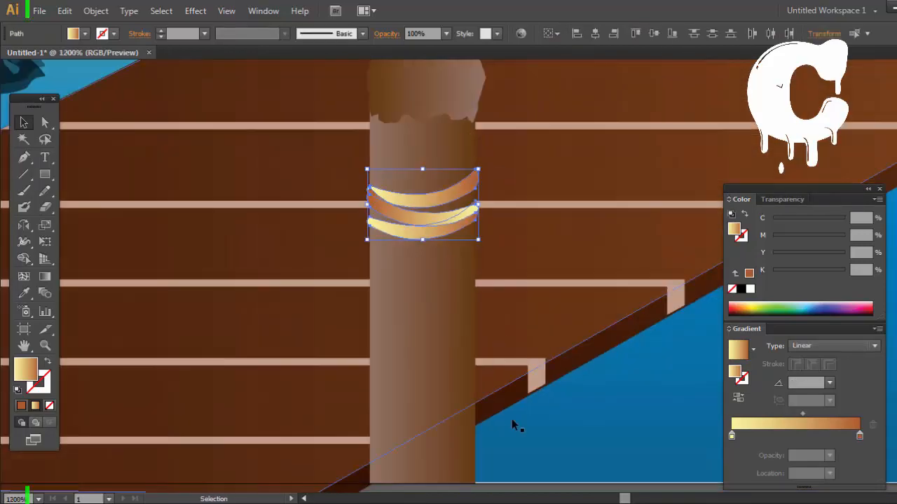
key("ctrl+minus")
key("ctrl+minus")
left_click(518, 430)
Step: Copy the three rope bands onto the middle right post and the two posts at the dock's far end
key("ctrl+plus")
key("ctrl+plus")
key("ctrl+plus")
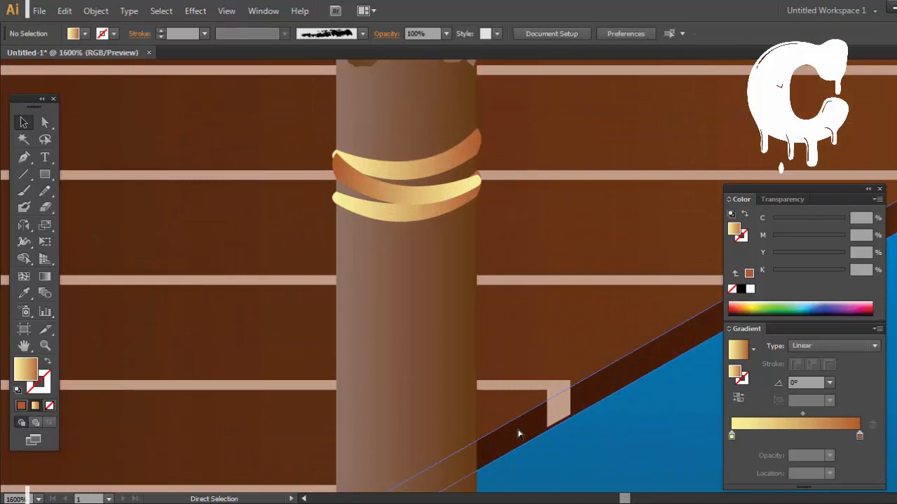
left_click(419, 166)
key("ctrl+minus")
key("ctrl+minus")
key("ctrl+minus")
left_click(446, 242)
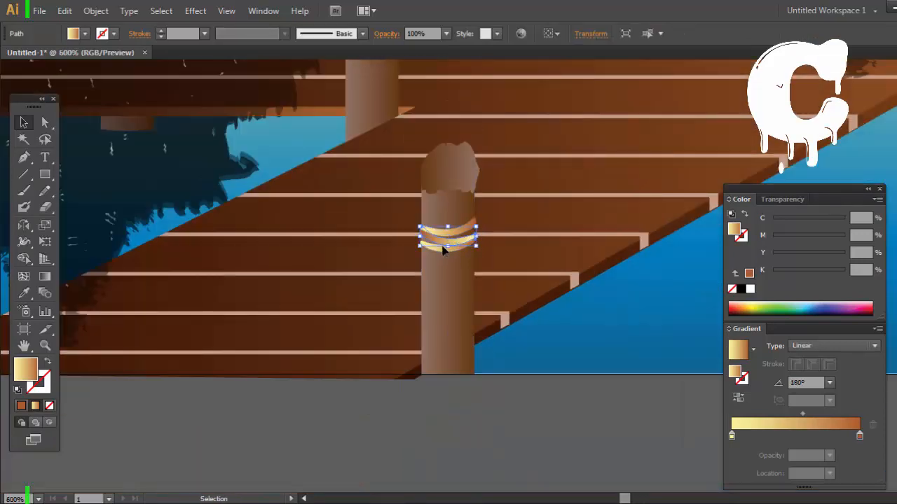
left_click(446, 249, "shift")
left_click_drag(450, 241, 412, 131, "alt")
left_click_drag(525, 124, 386, 345)
left_click_drag(286, 354, 665, 90, "alt")
scroll(673, 112, "up", 4)
left_click_drag(648, 147, 250, 140, "alt")
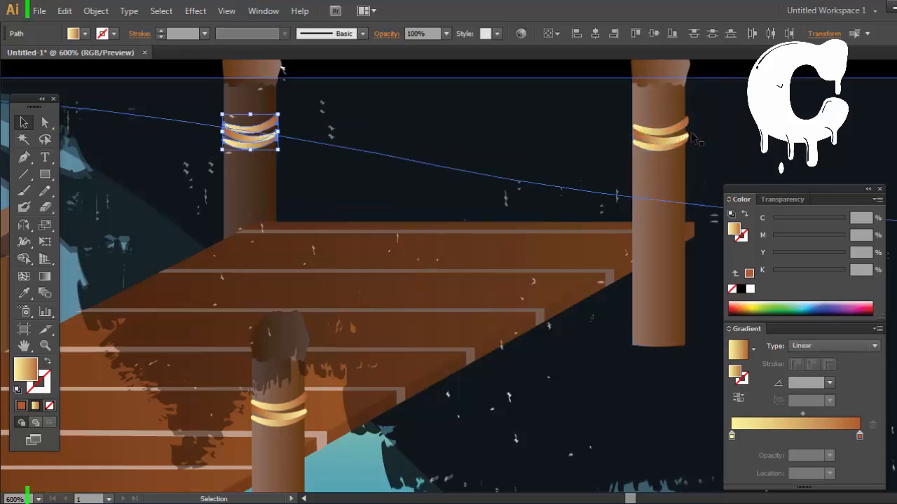
Step: Copy the rope bands onto the inner posts and the back post of the dock's left arm
left_click(660, 143)
left_click(665, 129, "shift")
left_click_drag(662, 148, 661, 147, "shift")
key("ctrl+z")
left_click_drag(561, 138, 822, 95)
left_click_drag(896, 92, 246, 238, "alt")
left_click_drag(224, 239, 324, 322)
left_click_drag(398, 201, 483, 214)
left_click_drag(402, 335, 159, 225, "alt")
left_click_drag(371, 275, 722, 161)
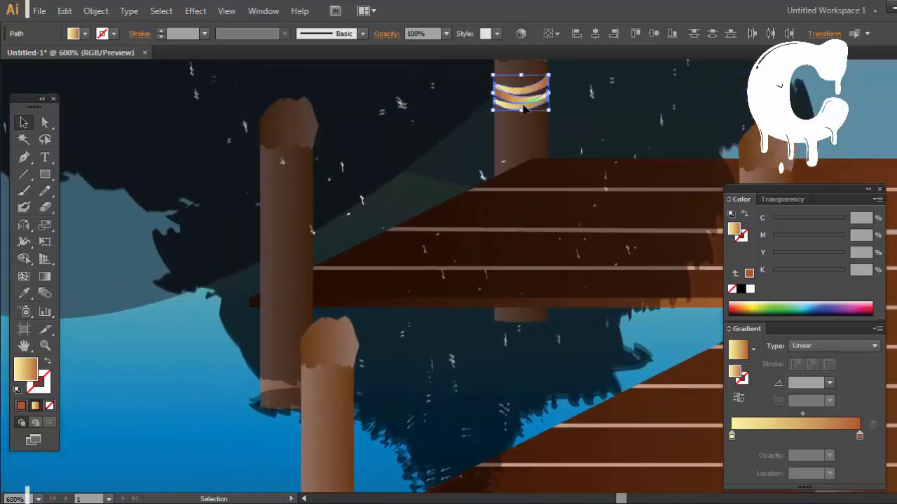
Step: Copy the rope bands onto the leftmost post and the near left post, just below their caps
left_click_drag(527, 107, 340, 420, "alt")
key("ctrl+z")
left_click_drag(296, 213, 337, 410, "alt")
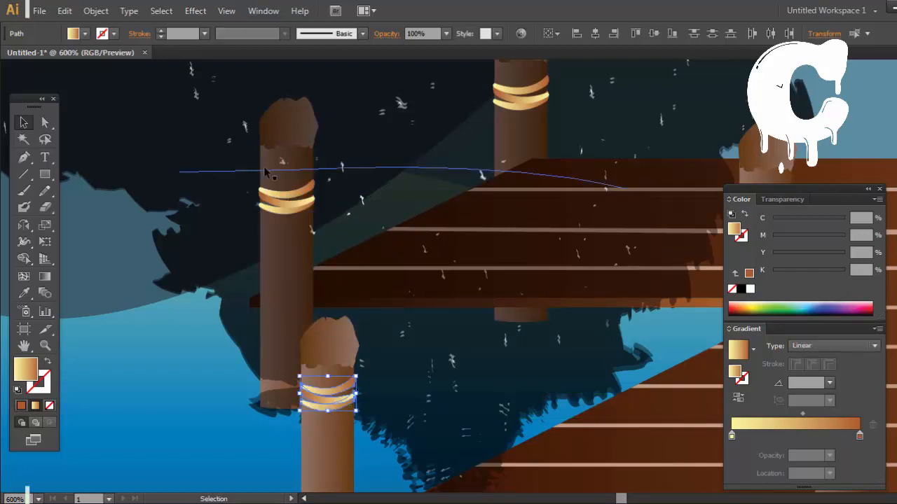
Step: Send the leftmost post's rope bands backward, behind the translucent tree reflection, and deselect them
left_click(292, 209)
left_click(280, 211, "shift")
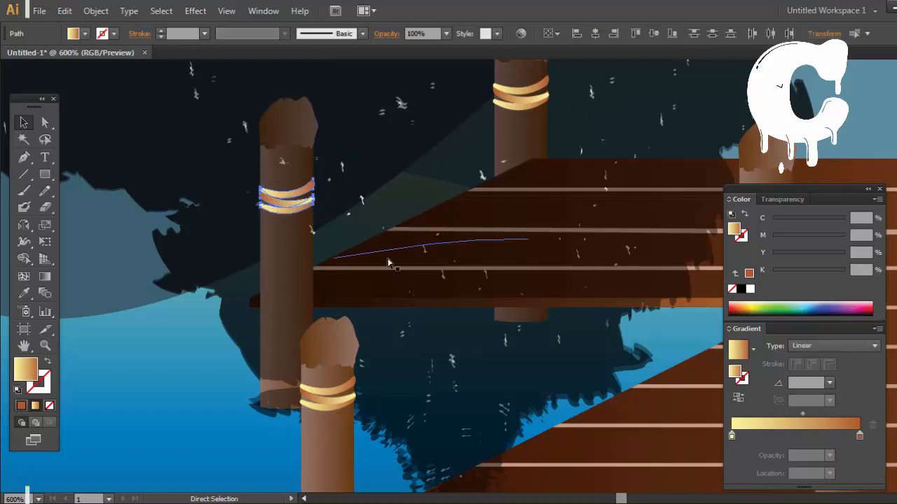
key("ctrl+shift+[")
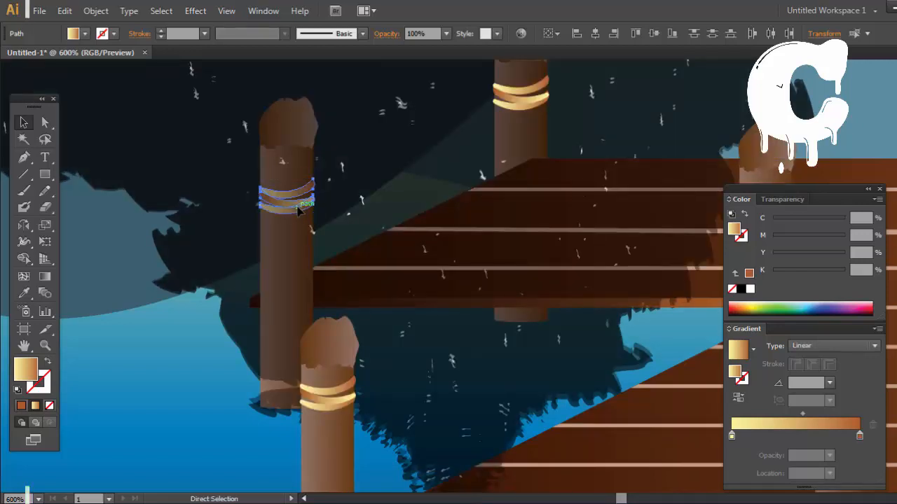
scroll(230, 398, "down", 1)
left_click(230, 398)
Step: Send the rope bands on the left arm's back post backward, behind the translucent tree reflection
left_click(527, 92)
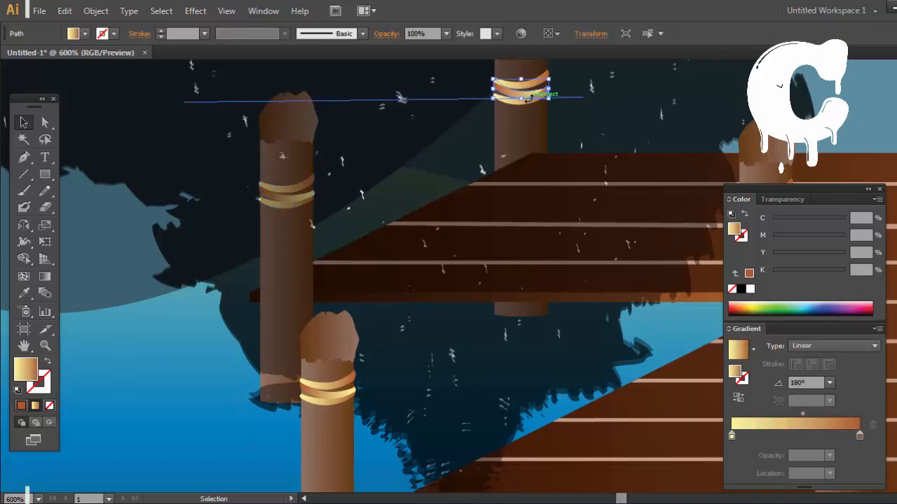
left_click(523, 92, "shift")
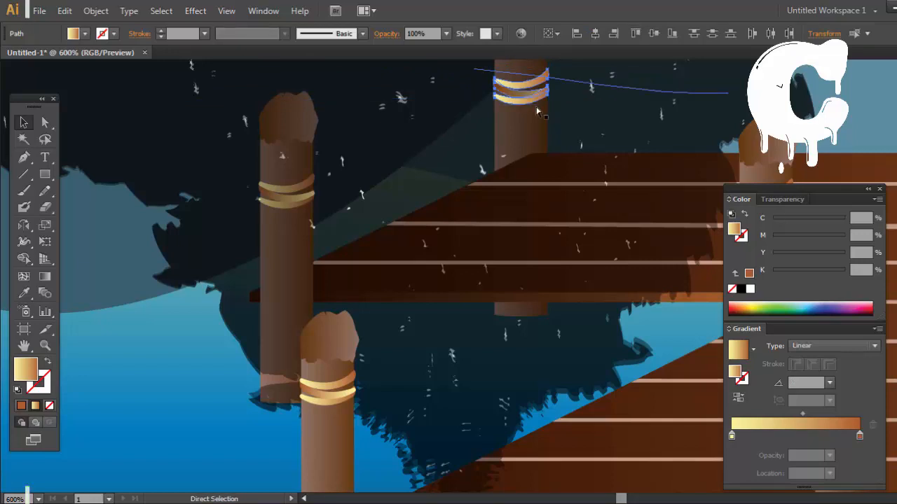
key("ctrl+[")
left_click(227, 389)
Step: Send the rope bands on the far-end left post behind the translucent reflection and deselect everything
left_click_drag(400, 245, 80, 258)
left_click_drag(415, 319, 352, 194)
left_click(264, 200)
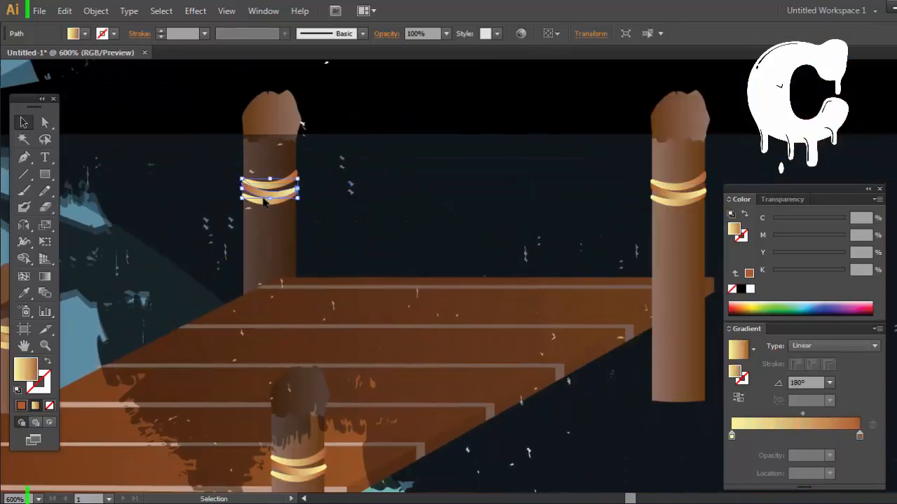
left_click(268, 202, "shift")
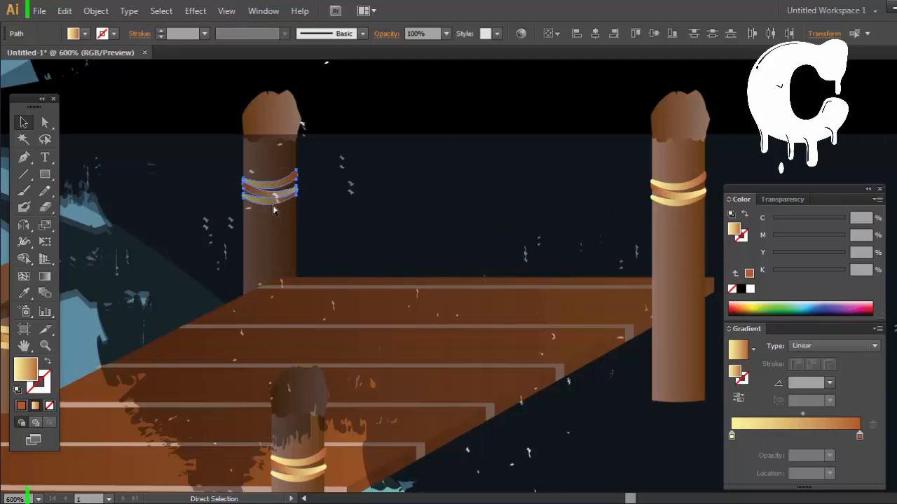
left_click(274, 210)
key("ctrl+minus")
key("ctrl+minus")
key("ctrl+minus")
key("ctrl+minus")
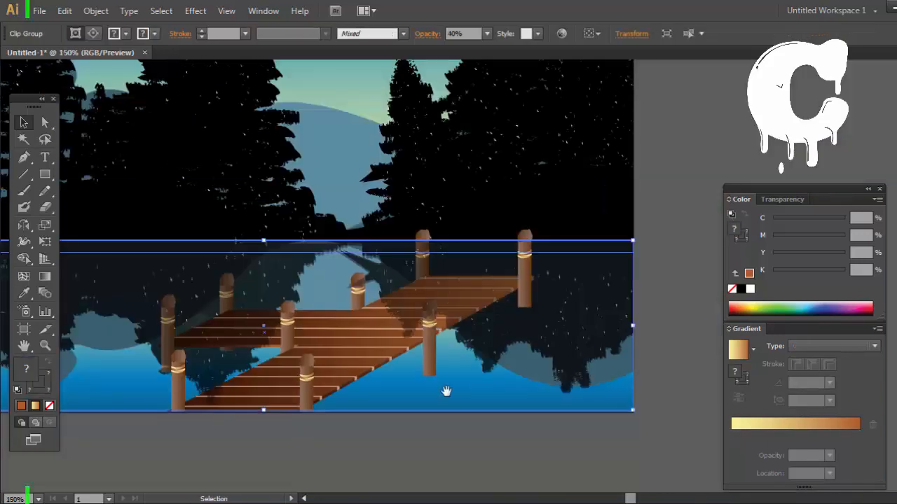
left_click_drag(446, 392, 470, 444)
left_click(399, 437)
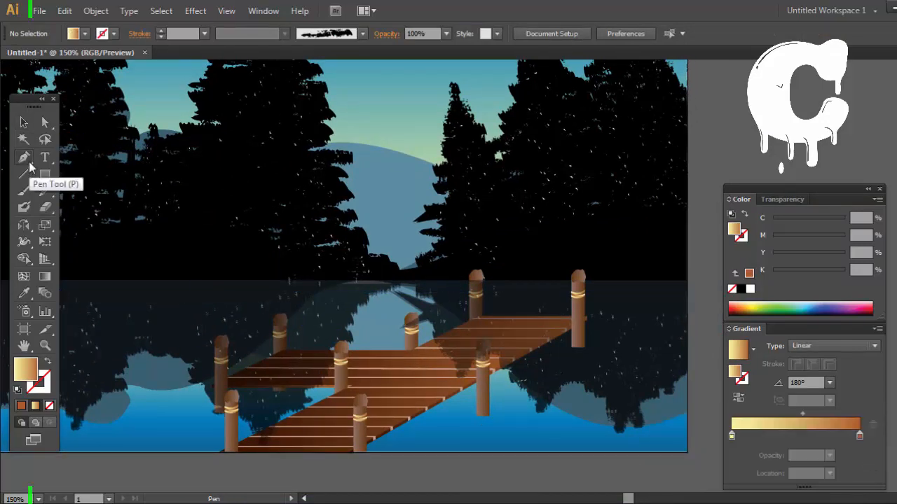
Step: Draw a thin sagging rope with the Pen tool from the near left post's bands to the inner middle post's bands and deselect it
key("ctrl+plus")
key("ctrl+plus")
key("ctrl+plus")
left_click_drag(166, 365, 518, 129)
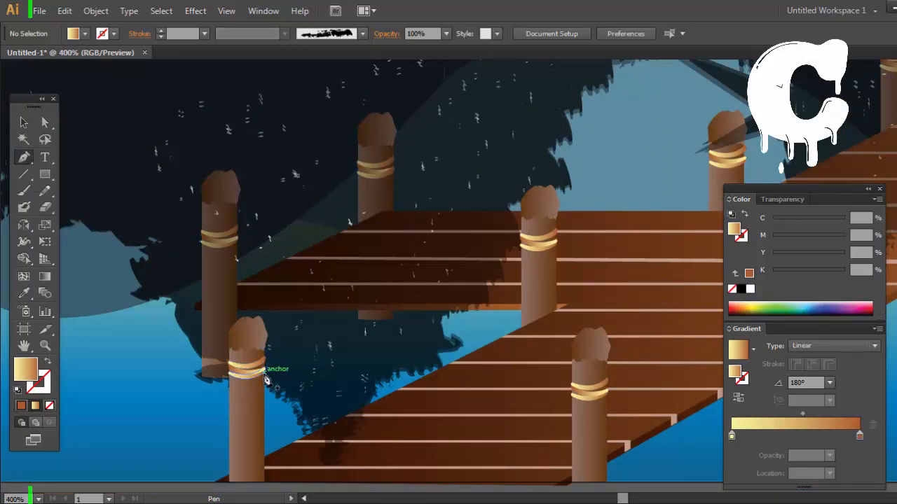
left_click(264, 375)
mouse_move(522, 247)
left_mouse_down()
mouse_move(571, 152)
mouse_move(530, 258)
mouse_move(521, 252)
left_mouse_up()
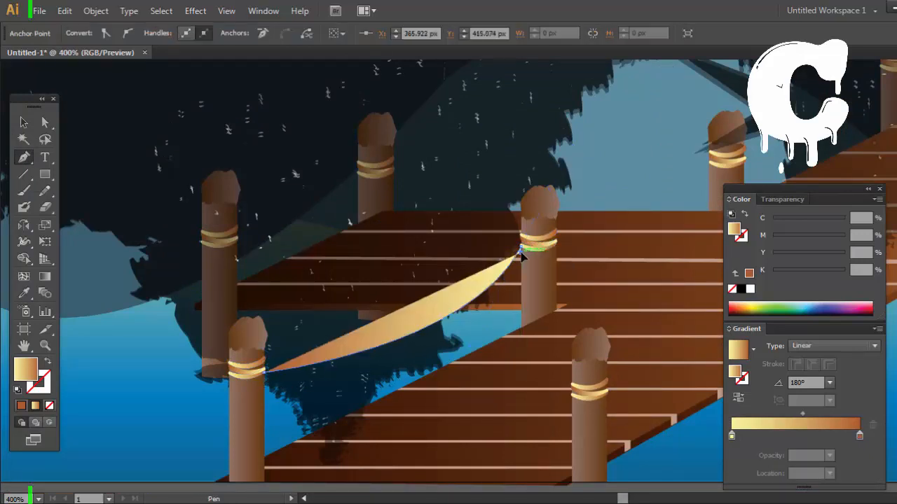
mouse_move(264, 379)
left_mouse_down()
mouse_move(80, 377)
mouse_move(47, 406)
mouse_move(277, 390)
mouse_move(266, 385)
left_mouse_up()
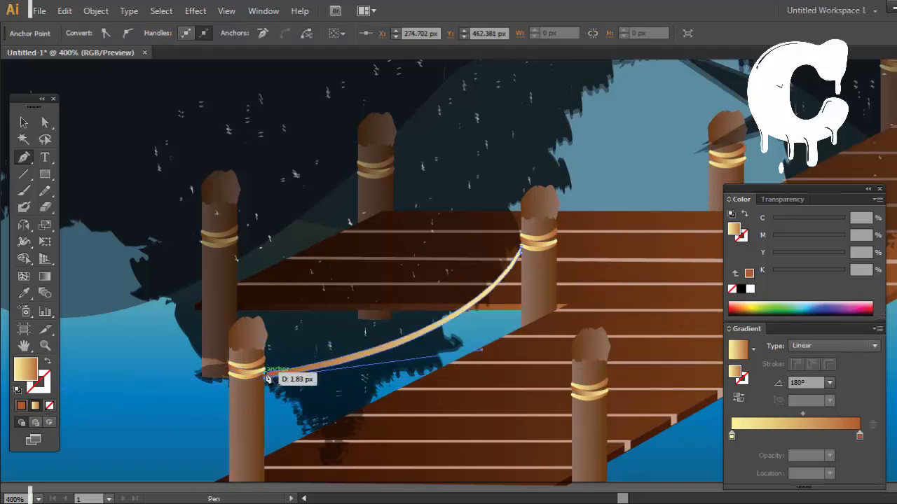
left_click(136, 372, "ctrl")
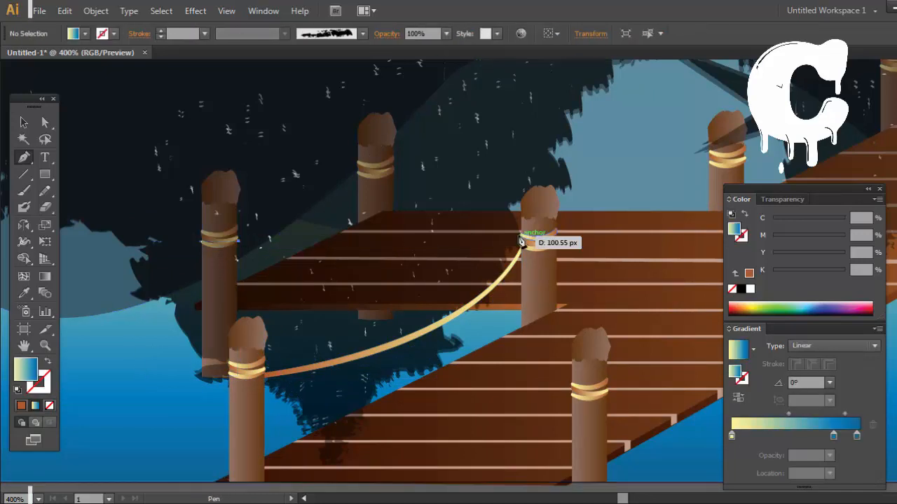
Step: Draw a thin sagging rope shape with the Pen tool between the leftmost post's bands and the inner middle post's bands
mouse_move(521, 237)
left_mouse_down()
mouse_move(530, 219)
mouse_move(579, 189)
mouse_move(524, 241)
left_mouse_up()
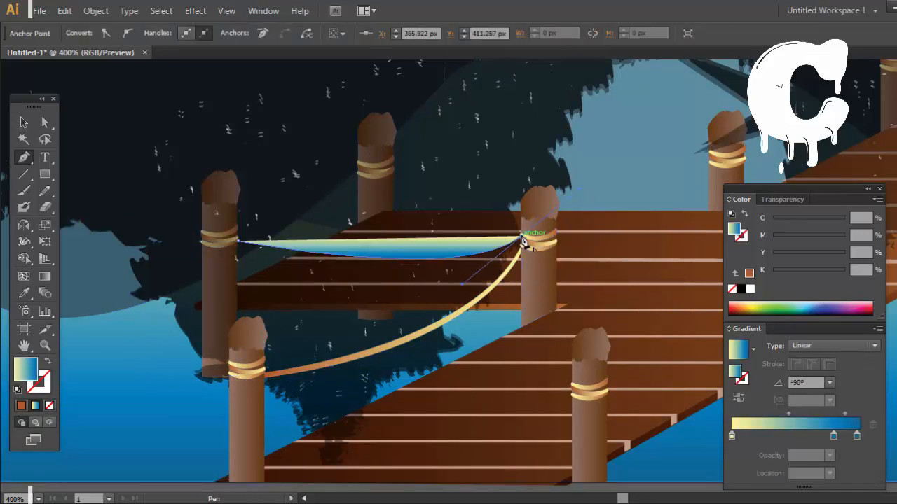
left_click(522, 241)
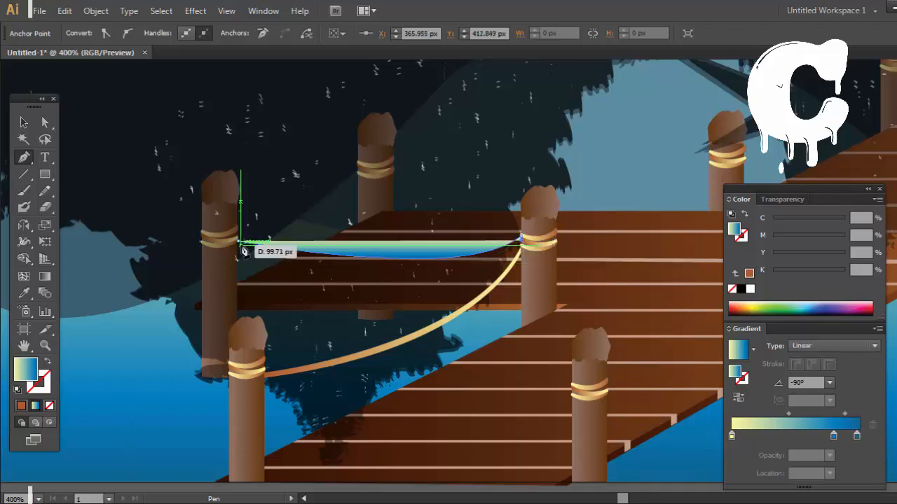
left_click_drag(236, 246, 207, 203)
key("space")
left_click_drag(546, 230, 302, 253)
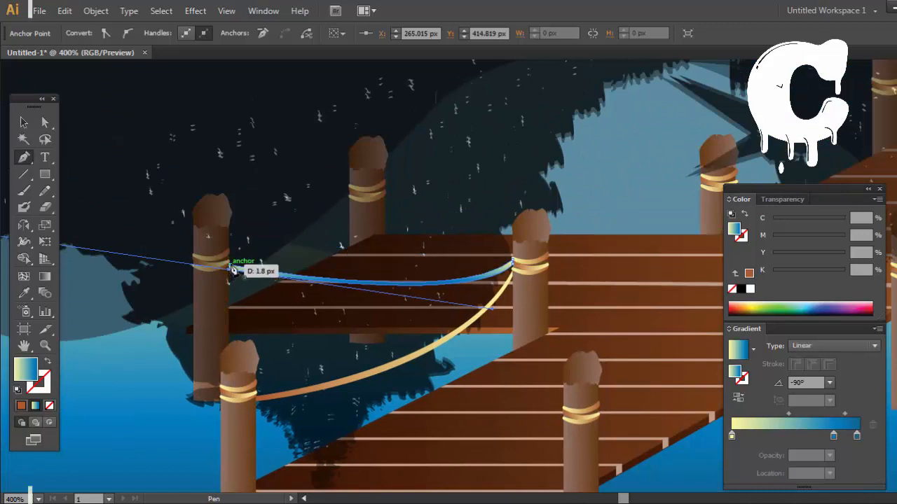
left_click(312, 287)
key("ctrl+z")
left_click(231, 268)
Step: Copy the yellow-to-brown gradient from the near rope onto the new rope between the leftmost and inner middle posts
key("i")
left_click(420, 353)
left_click(23, 157)
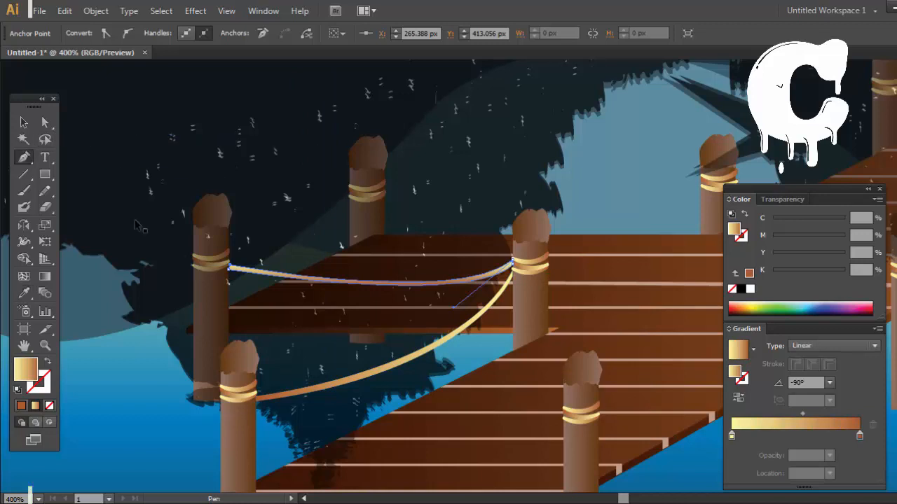
Step: Draw a thin sagging rope with the Pen tool from the leftmost post's bands up to the left arm's back post
left_click(232, 245, "ctrl")
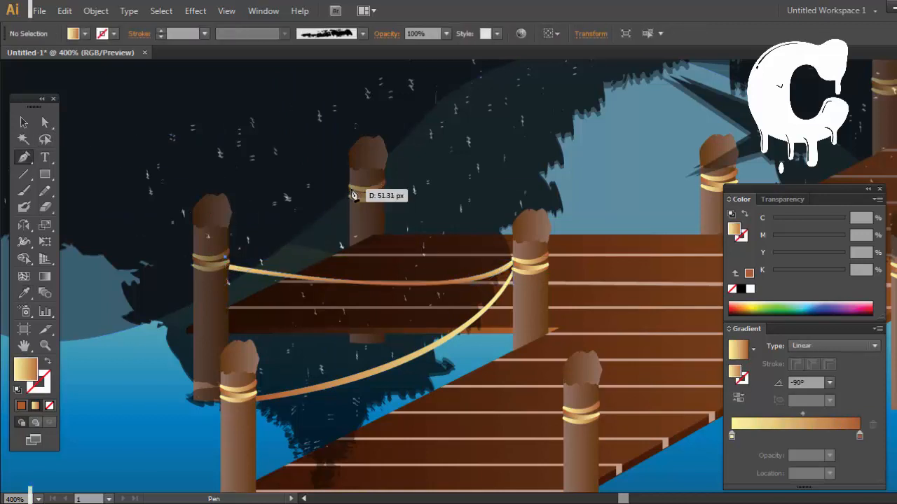
left_click_drag(349, 189, 353, 149)
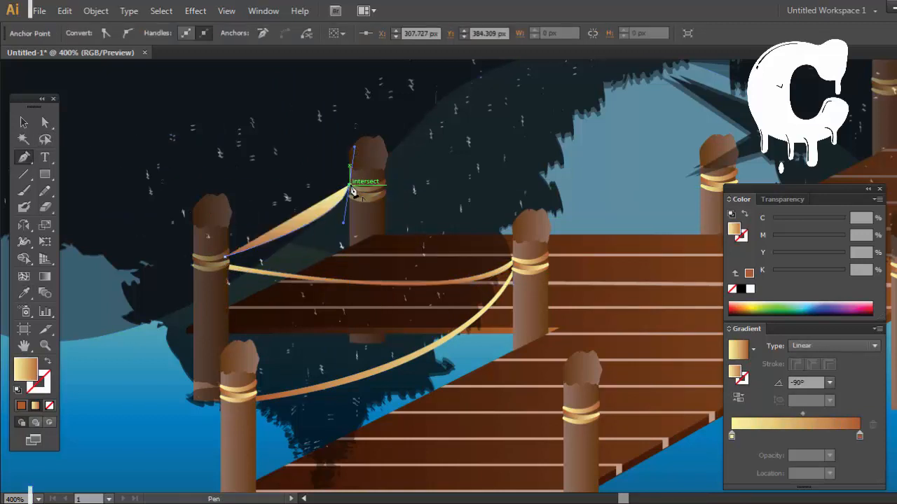
left_click_drag(356, 200, 353, 199)
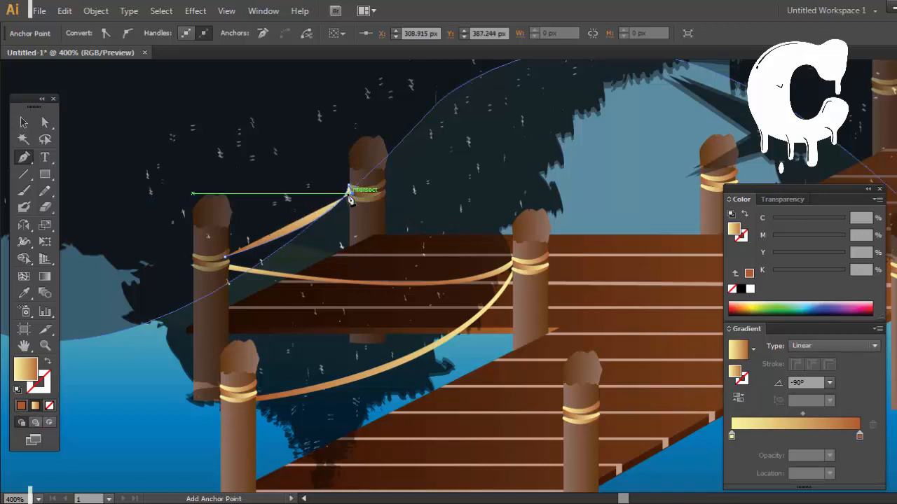
left_click_drag(226, 262, 111, 291)
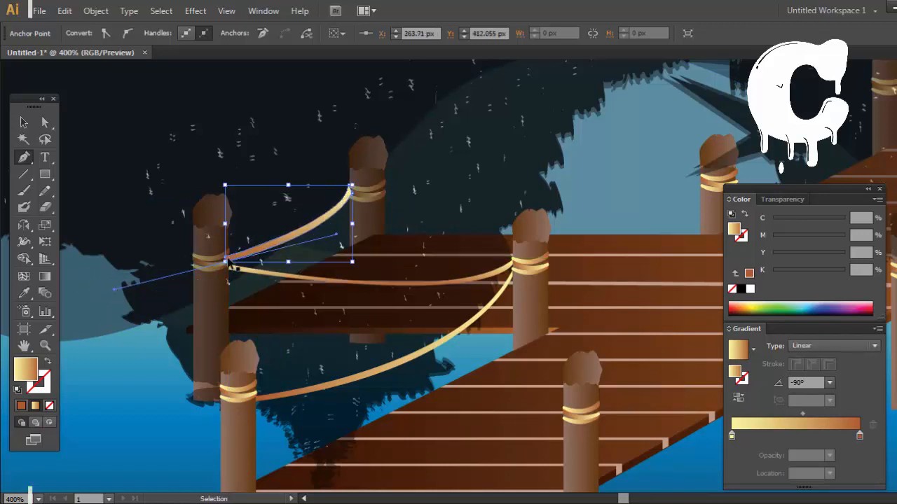
key("ctrl+z")
left_click_drag(224, 265, 170, 275)
left_click_drag(104, 299, 103, 299)
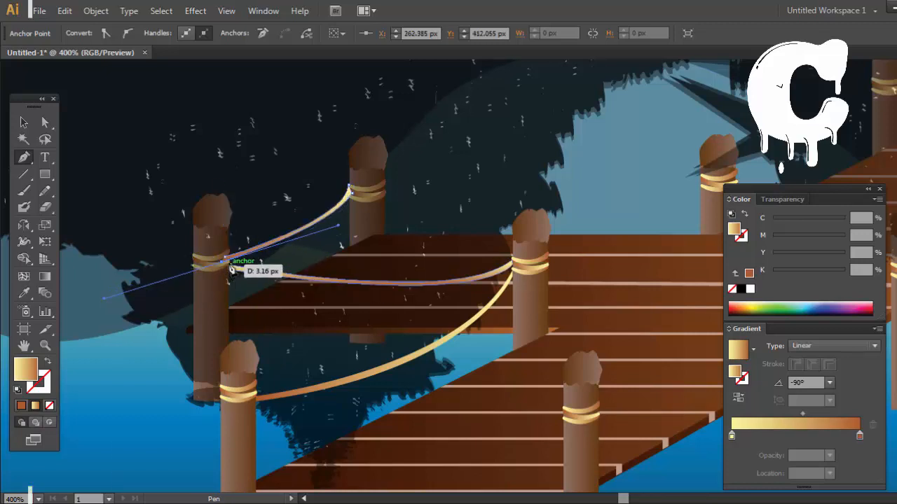
left_click(224, 261)
Step: Send the rope between the leftmost post and the back post behind the translucent tree reflection and deselect it
key("ctrl")
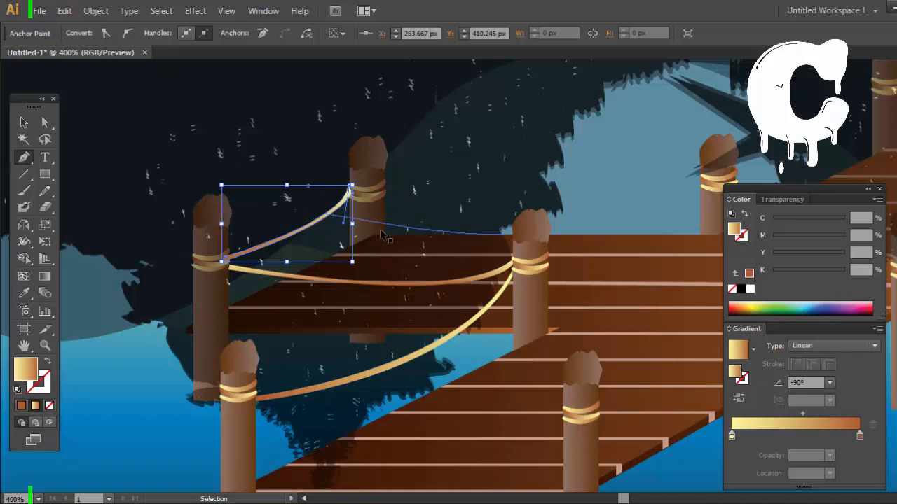
key("ctrl+shift+[")
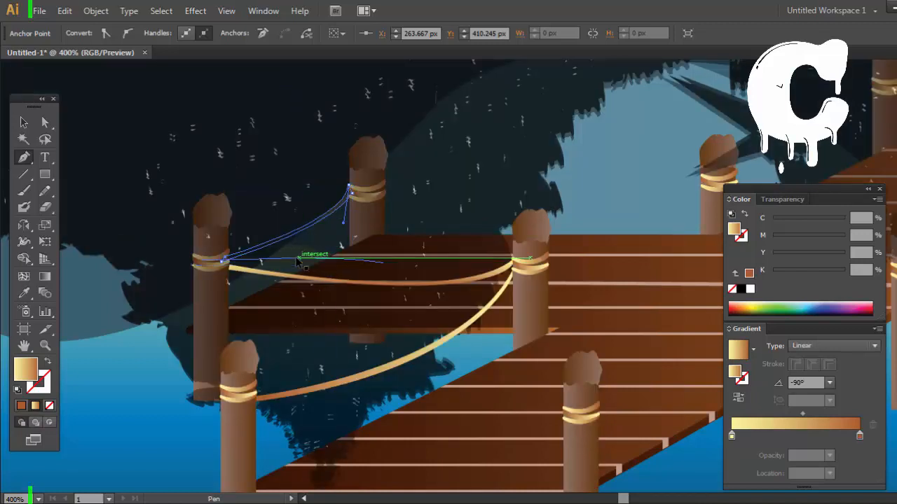
key("ctrl")
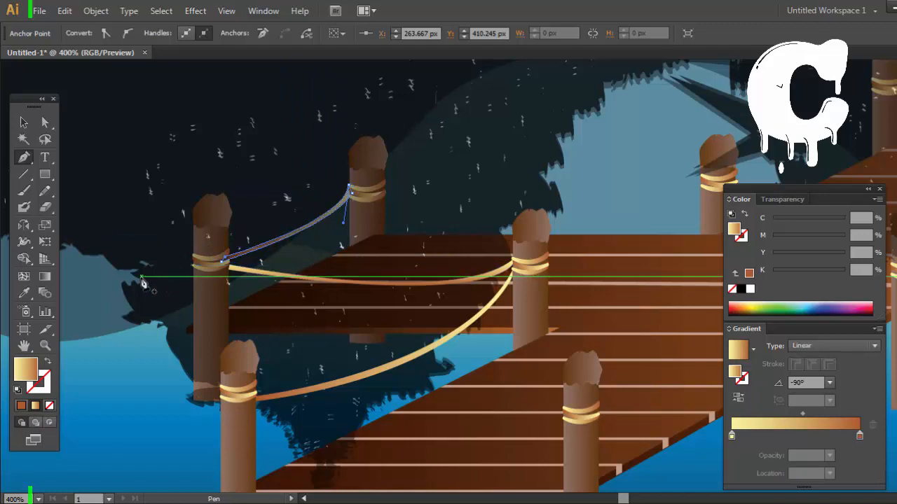
left_click(140, 390, "ctrl")
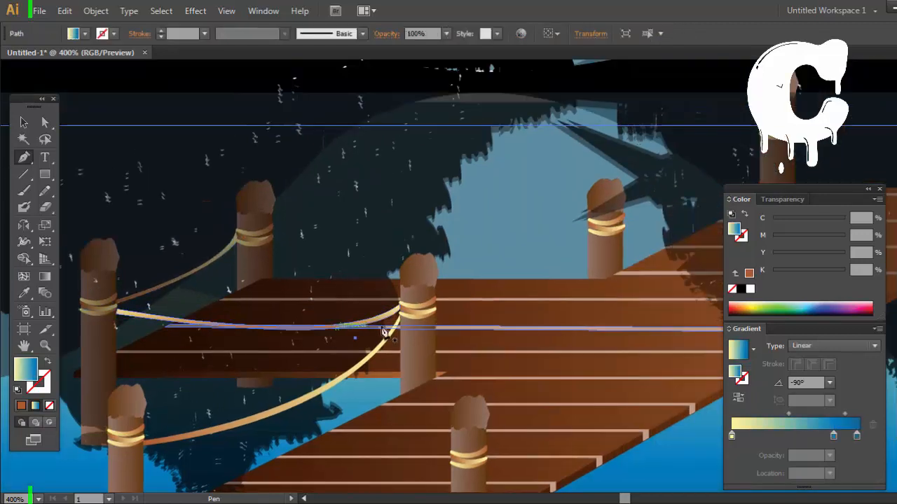
Step: Draw a long thin sagging rope shape from the left arm's back post to the back middle post's bands
left_click(483, 213, "ctrl")
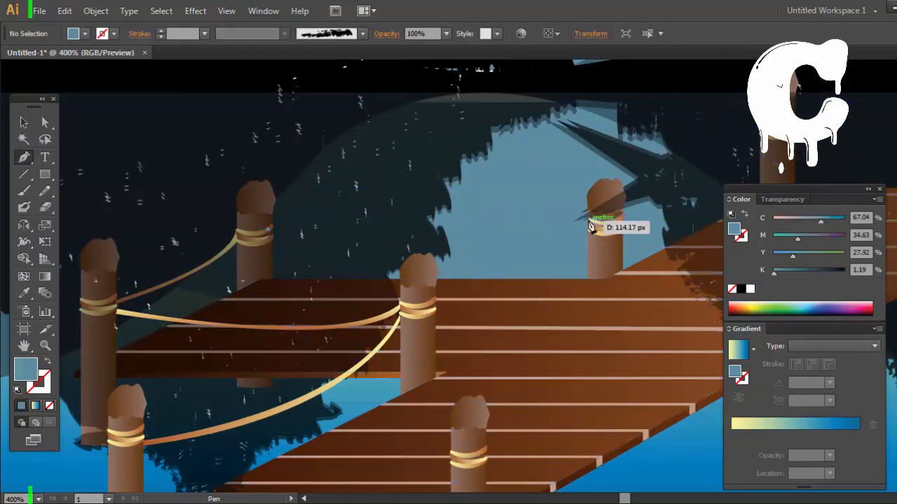
left_click_drag(589, 222, 716, 138)
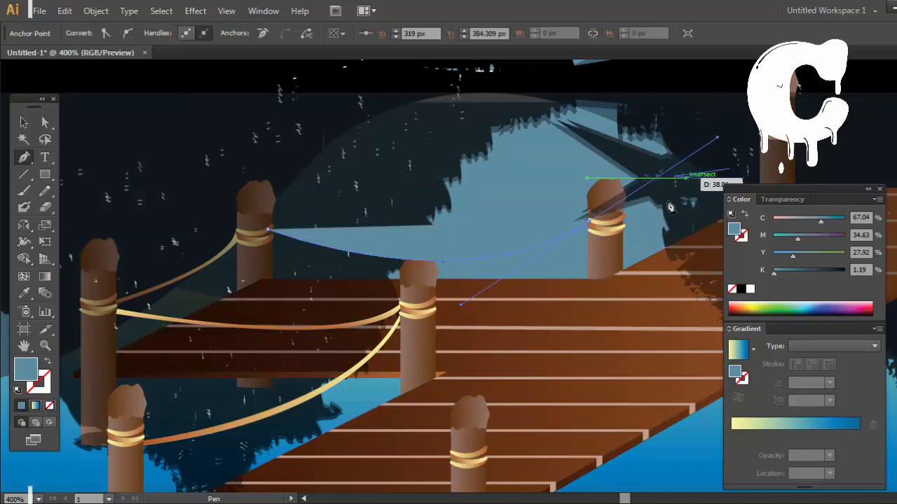
left_click(590, 225)
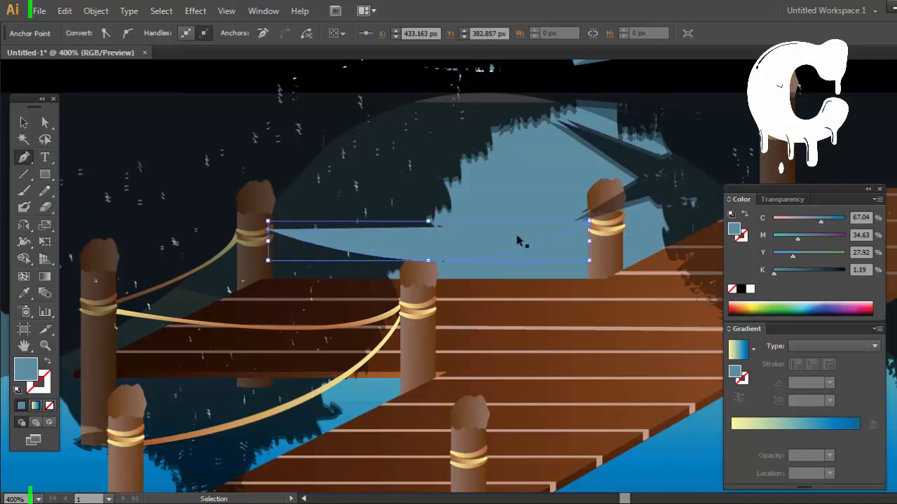
left_click(590, 229)
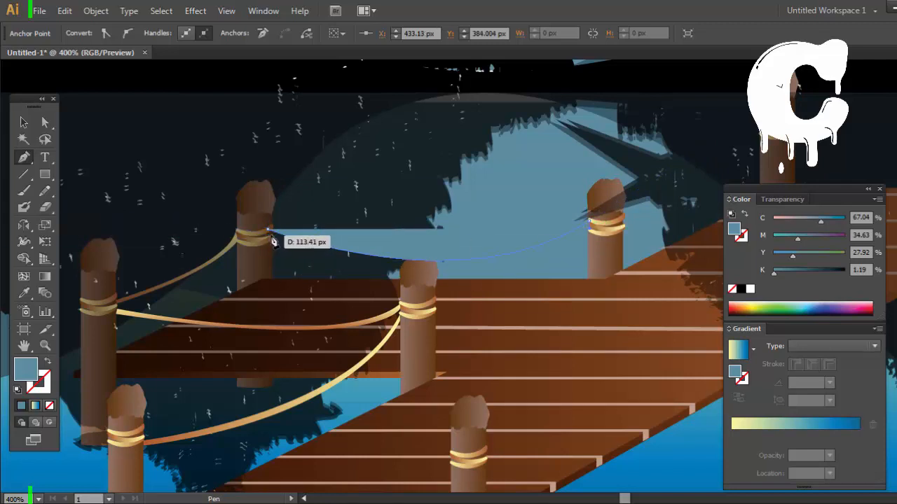
left_click_drag(225, 214, 41, 168)
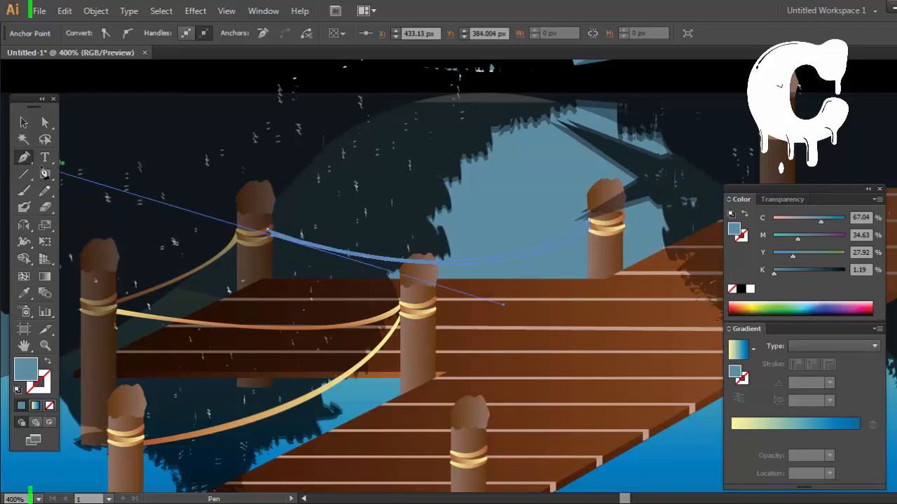
left_click(270, 234)
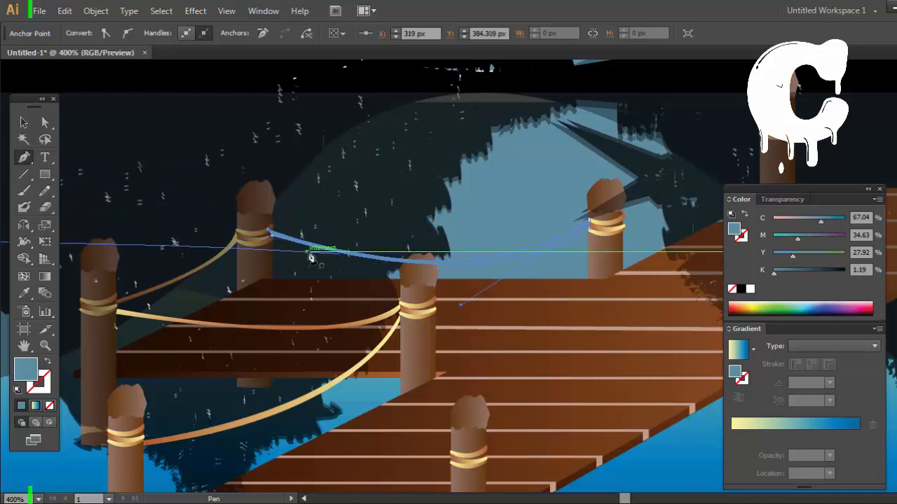
Step: Copy the yellow-to-brown gradient from an existing rope onto the long back rope
key("i")
left_click(328, 380)
left_click(23, 121)
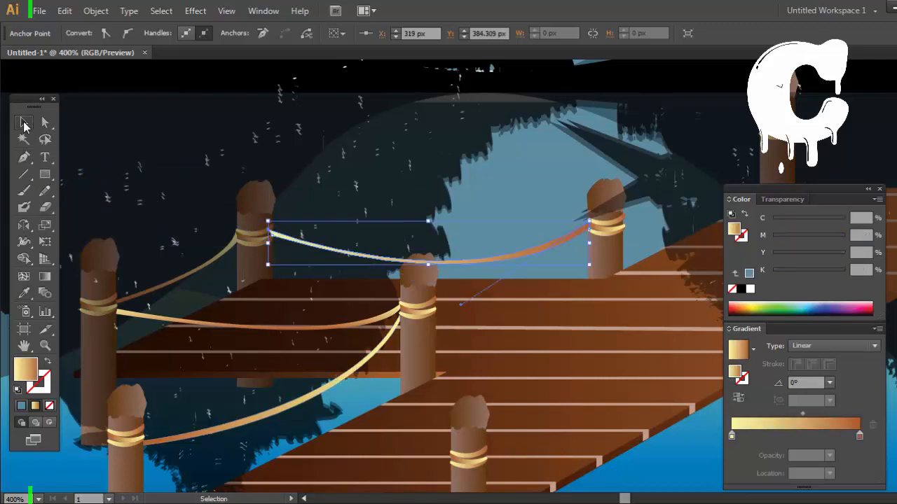
Step: Send the long back rope behind the translucent tree reflection and deselect everything
left_click(278, 239)
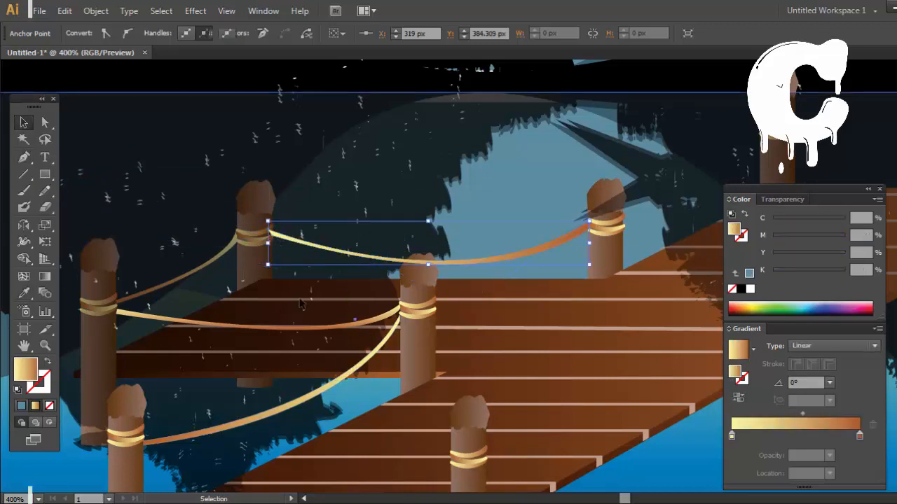
left_click(317, 244)
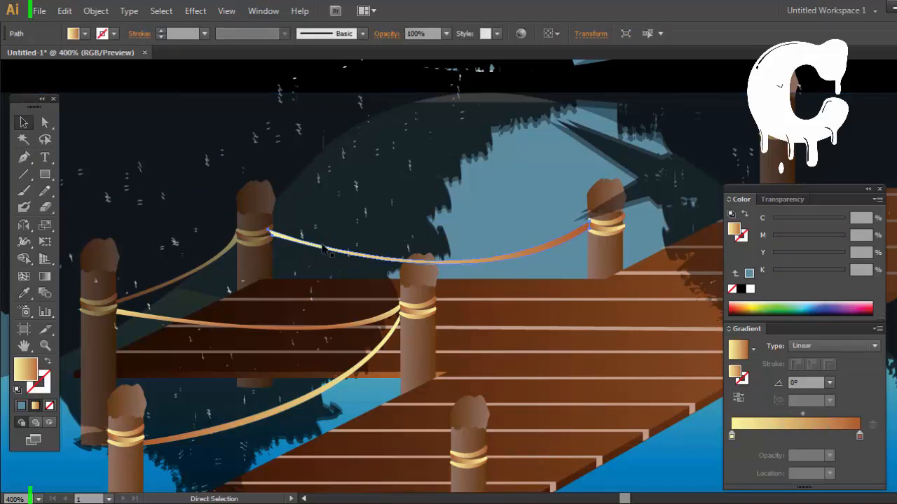
key("a")
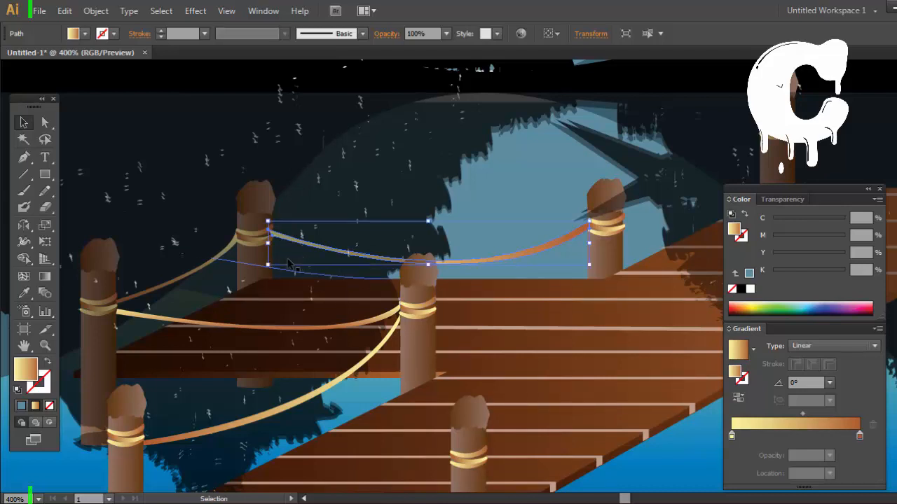
left_click(289, 263)
key("space")
left_click_drag(592, 248, 316, 272)
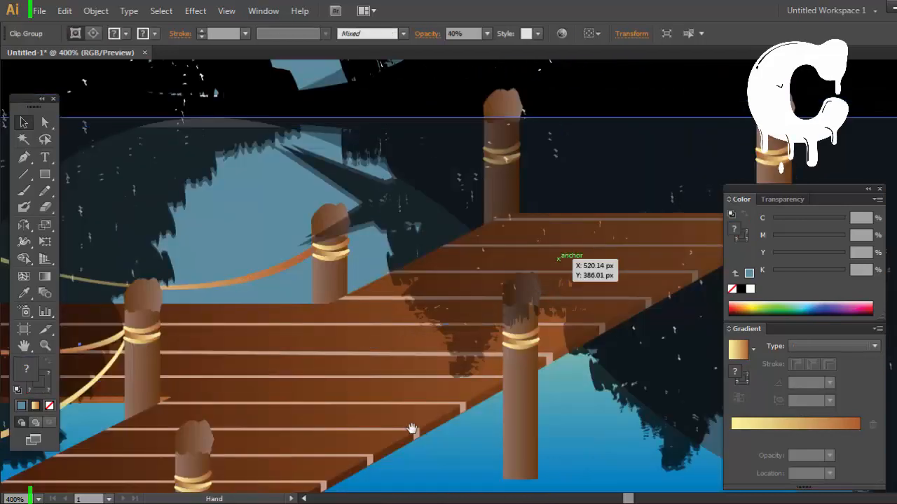
left_click_drag(412, 429, 445, 115)
left_click(454, 320)
Step: Draw a thin sagging rope with the Pen tool from the nearest front post's bands to the next front post on the right
key("space")
left_click_drag(456, 265, 454, 448)
left_click_drag(508, 186, 481, 391)
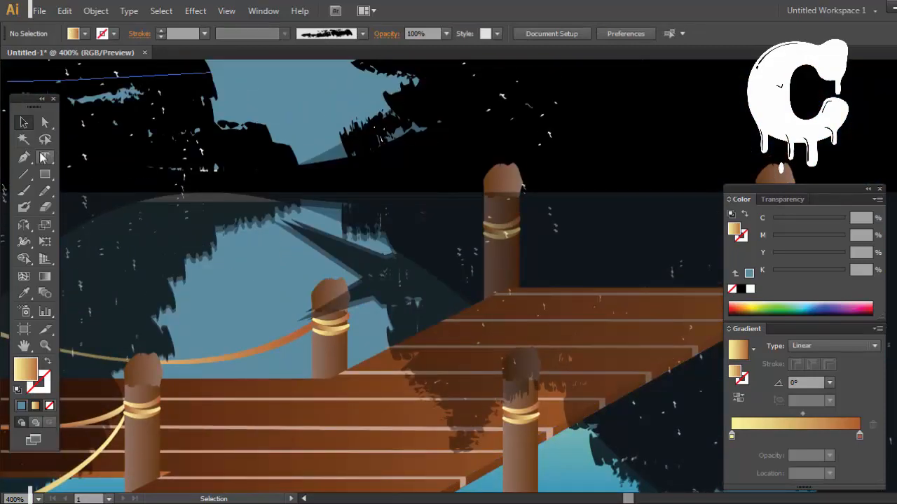
left_click(25, 158)
key("space")
left_click_drag(401, 253, 348, 42)
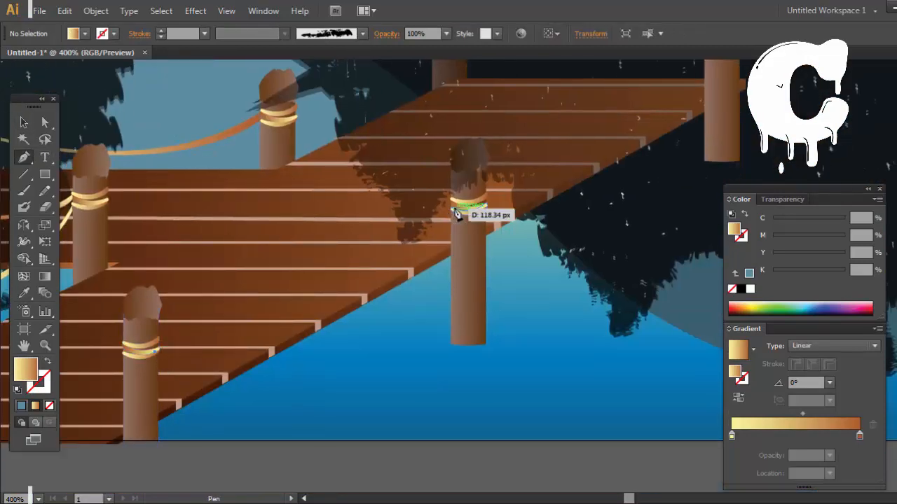
mouse_move(456, 208)
left_mouse_down()
mouse_move(438, 225)
mouse_move(454, 214)
left_mouse_up()
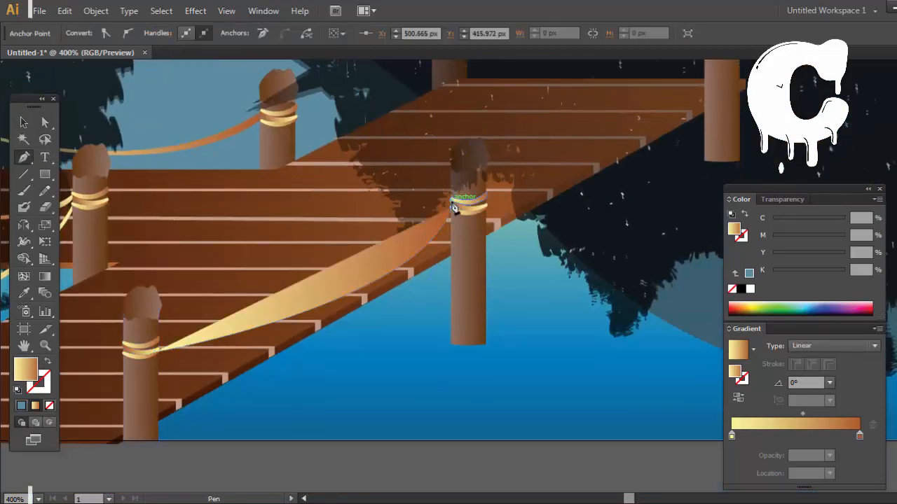
left_click(452, 203)
left_click_drag(159, 342, 329, 347)
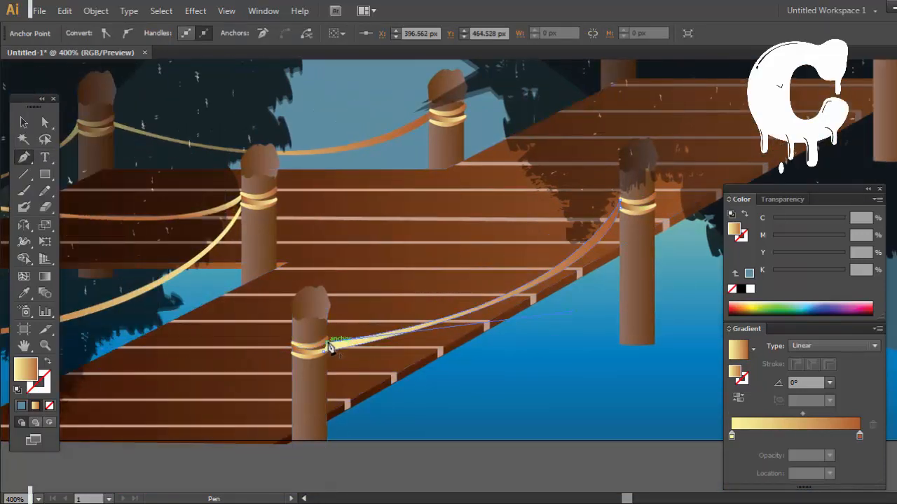
left_click(324, 353)
left_click_drag(532, 313, 493, 326)
Step: Send the rope between the two front posts backward, keeping it above the planks, and deselect it
left_click(25, 125)
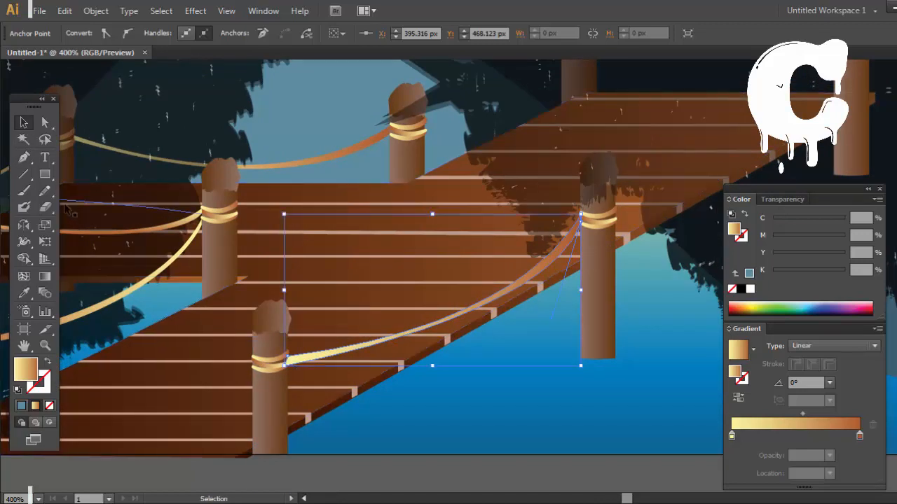
key("ctrl+shift+[")
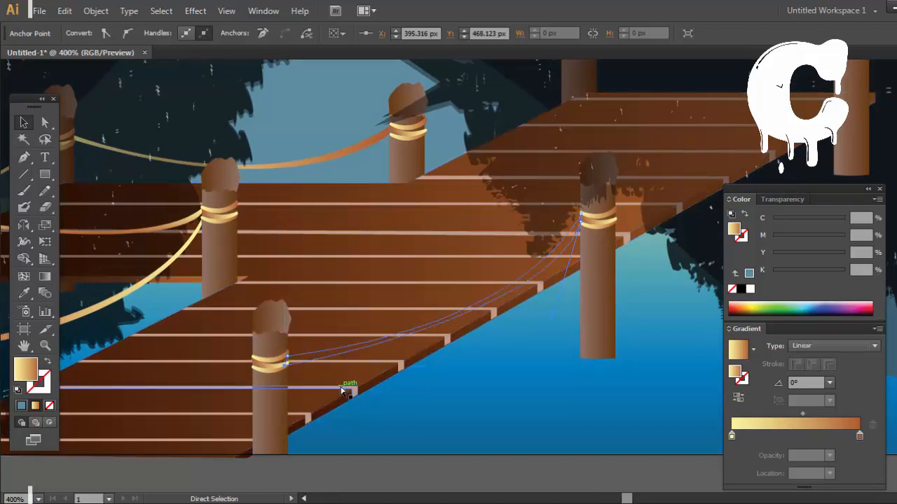
key("ctrl+shift+a")
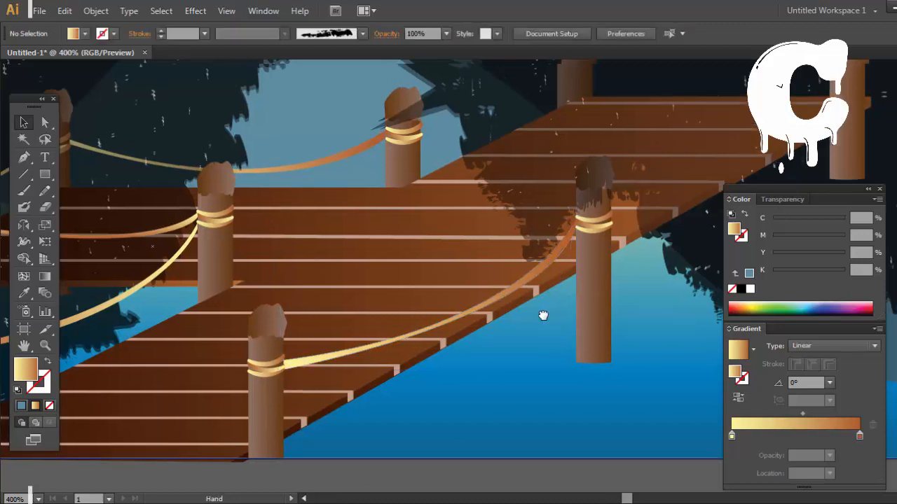
Step: Draw a thin sagging rope from the right front post's bands to the far-end right post's bands and deselect it
key("space")
left_click_drag(541, 314, 436, 445)
left_click(424, 327)
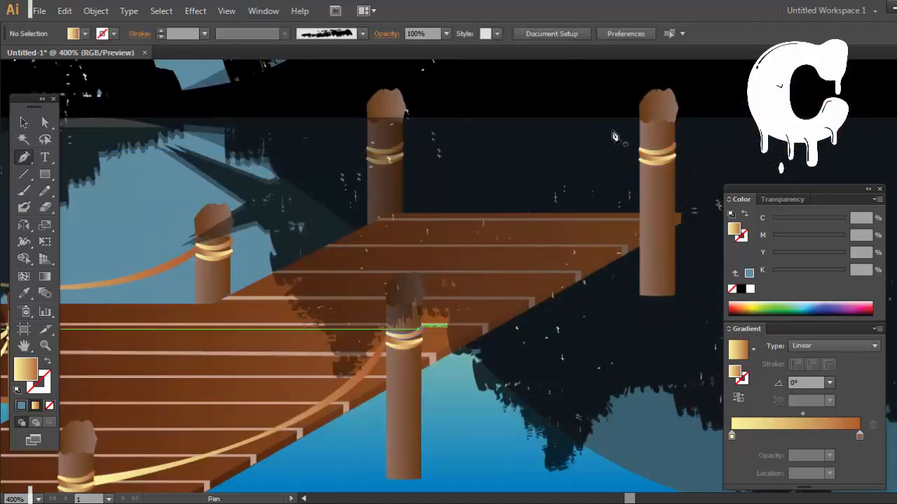
mouse_move(638, 158)
left_mouse_down()
mouse_move(641, 133)
mouse_move(631, 149)
left_mouse_up()
scroll(641, 133, "up", 2)
key("space")
left_click_drag(643, 309, 547, 116)
left_click(544, 167)
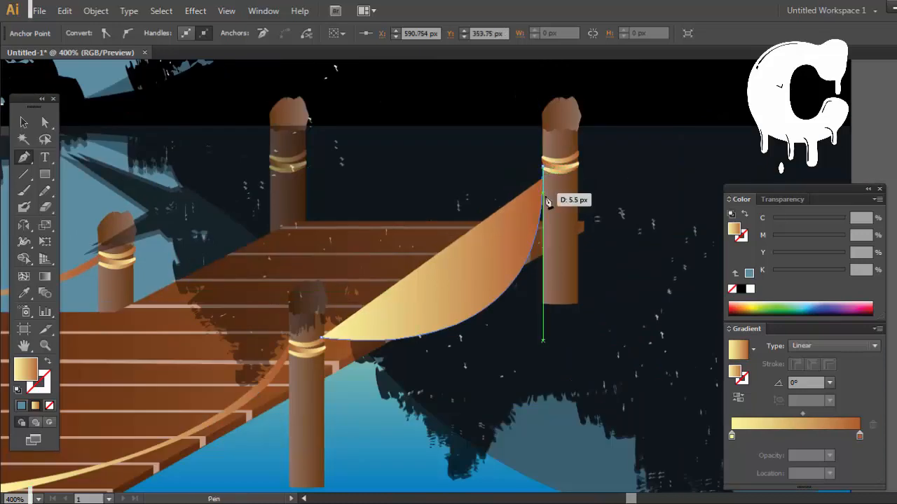
left_click_drag(321, 340, 75, 313)
left_click(322, 344)
left_click(321, 339)
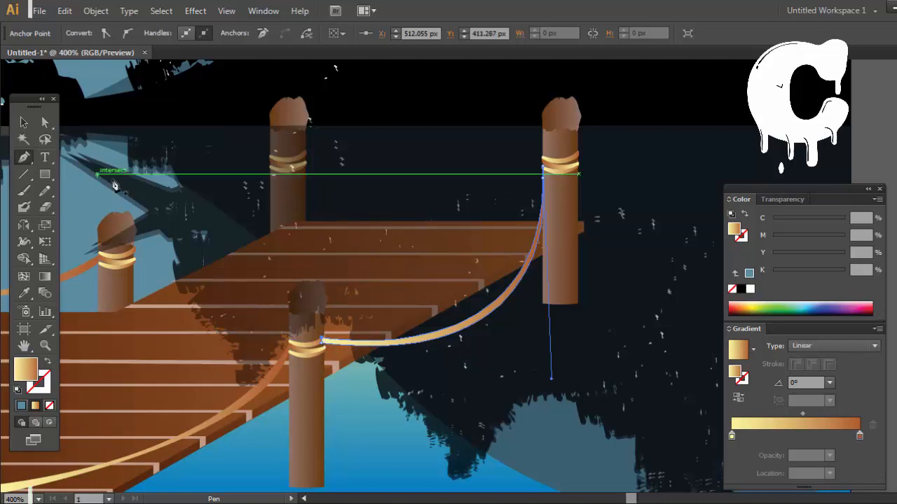
key("ctrl+shift+a")
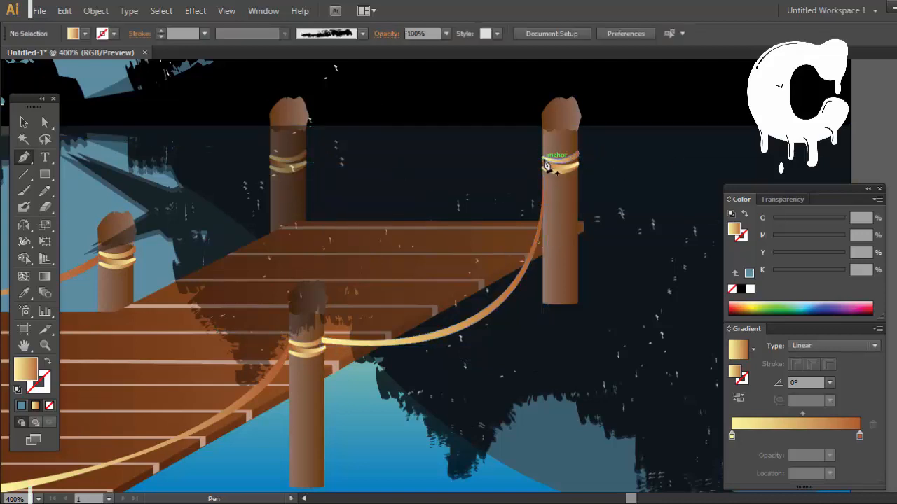
left_click_drag(305, 154, 419, 224)
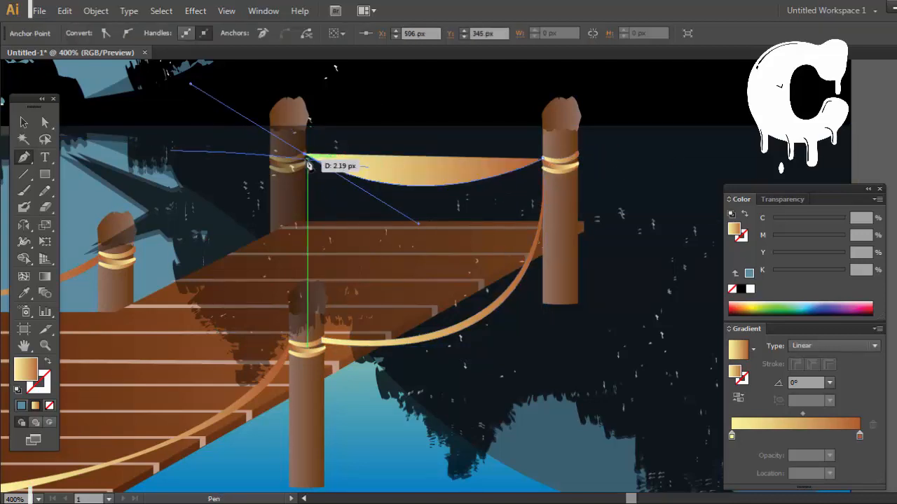
left_click(305, 156)
key("ctrl+z")
left_click(306, 155)
key("ctrl+z")
left_click(306, 156)
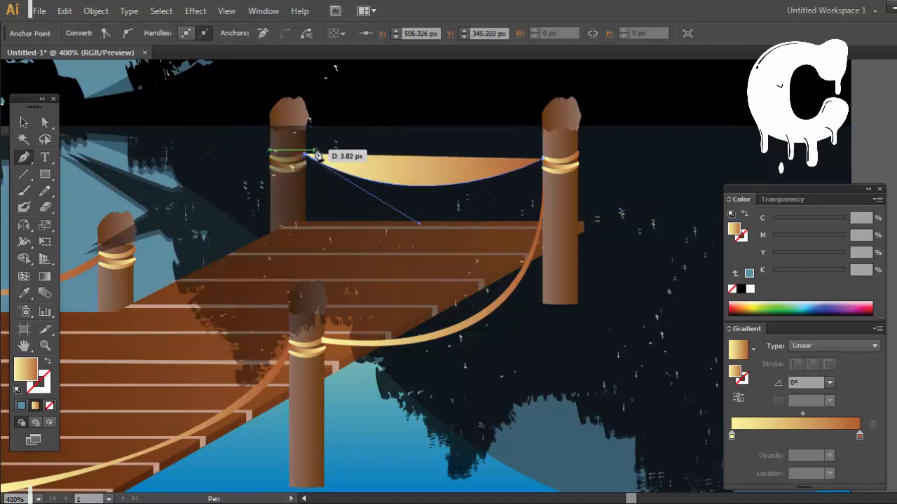
key("ctrl+z")
mouse_move(306, 157)
left_mouse_down()
mouse_move(337, 163)
mouse_move(310, 196)
mouse_move(321, 152)
left_mouse_up()
key("ctrl+z")
key("ctrl+z")
key("ctrl+z")
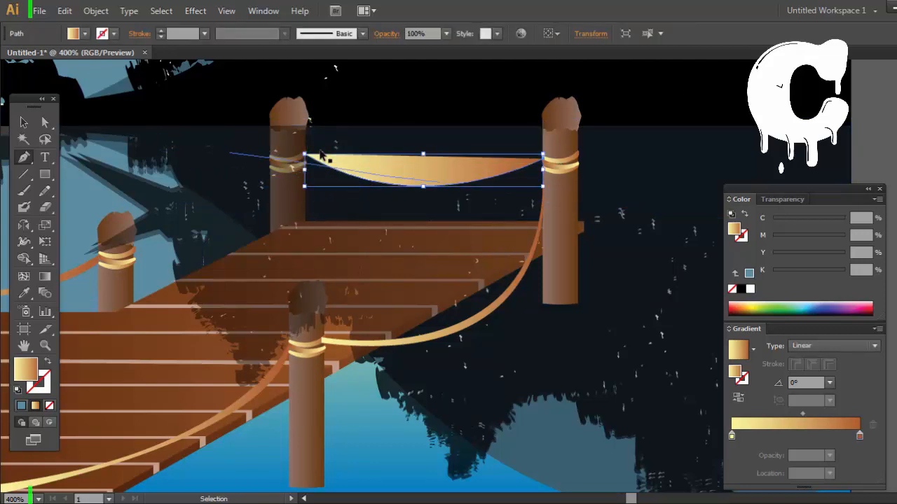
key("ctrl+z")
Step: Draw a thin sagging rope with the Pen tool between the bands of the two posts at the dock's far end
left_click_drag(261, 136, 158, 80)
left_click(307, 153)
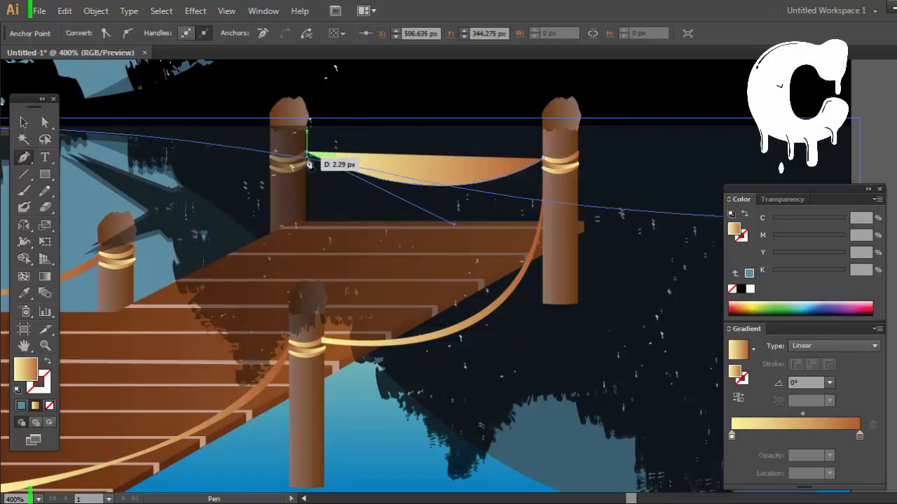
left_click(306, 156)
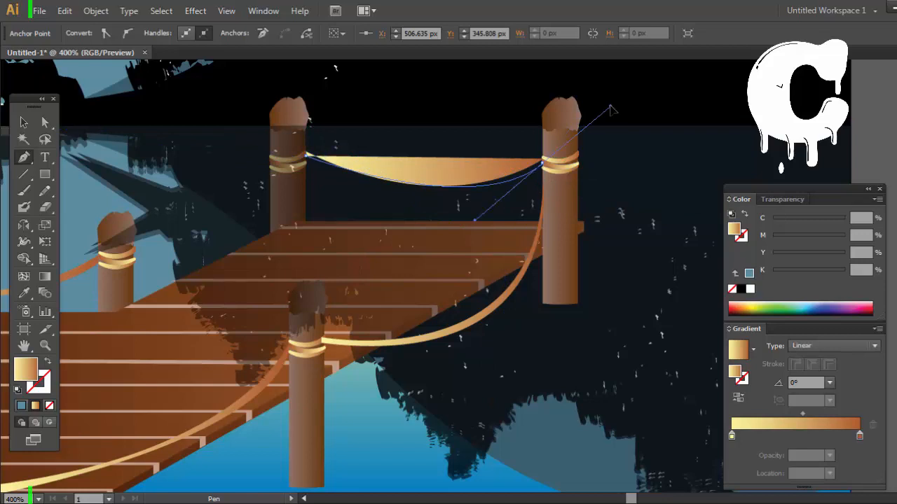
left_click_drag(611, 110, 641, 102)
left_click(545, 166)
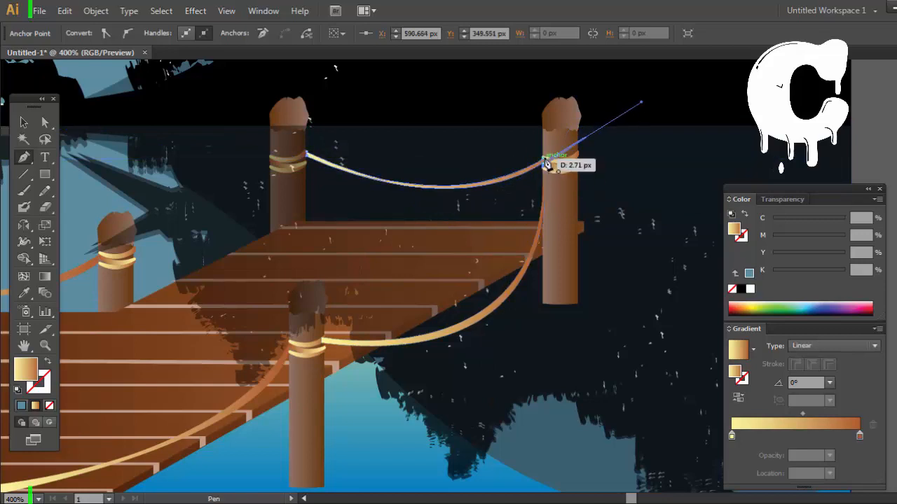
key("ctrl+z")
left_click(543, 167)
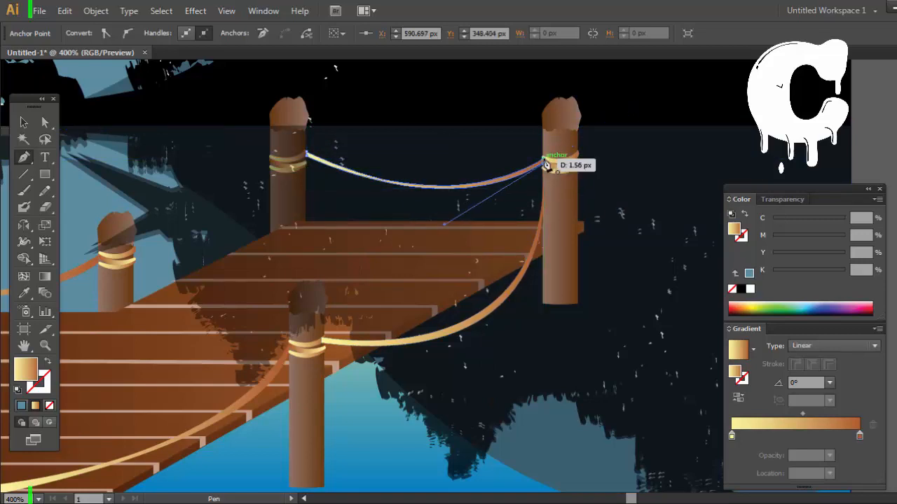
Step: Send the far-end rope behind the translucent tree reflection and deselect it
key("ctrl")
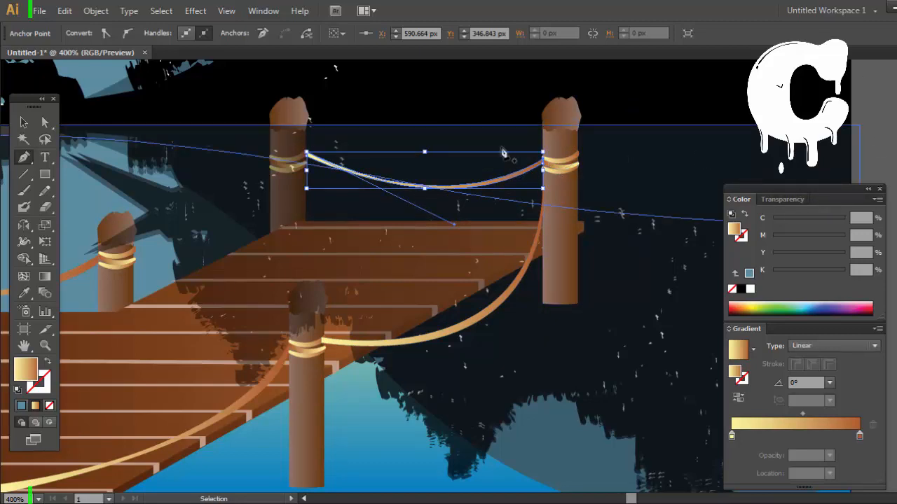
key("super")
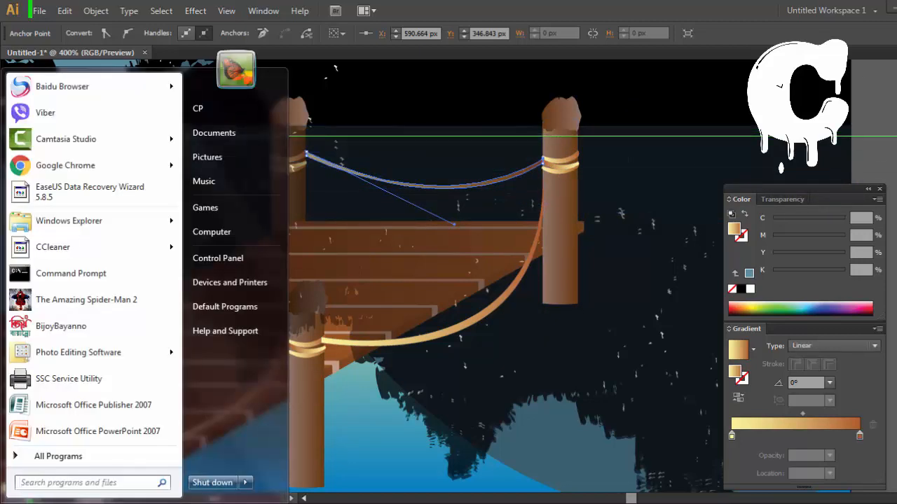
key("super")
key("ctrl+shift+a")
Step: Draw a thin sagging rope from the far-end left post's bands to the next back post on its left and deselect it
left_click_drag(463, 203, 702, 192)
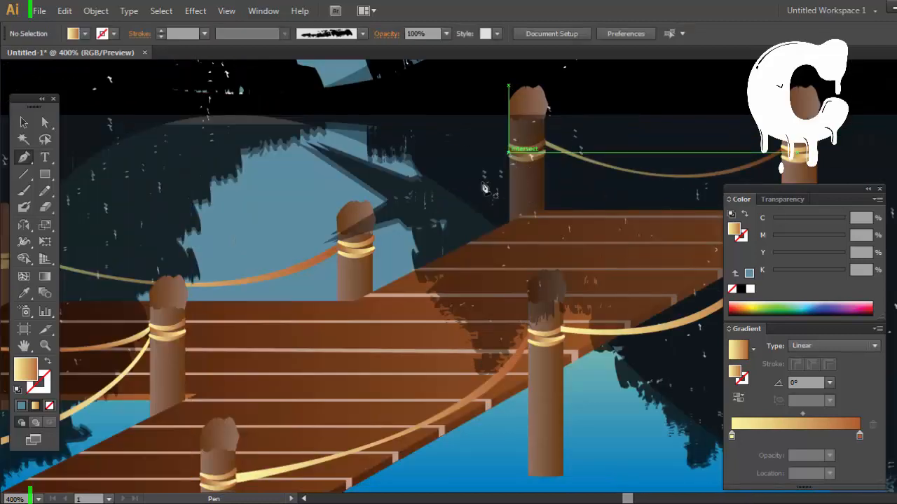
left_click(508, 151)
left_click_drag(375, 247, 281, 218)
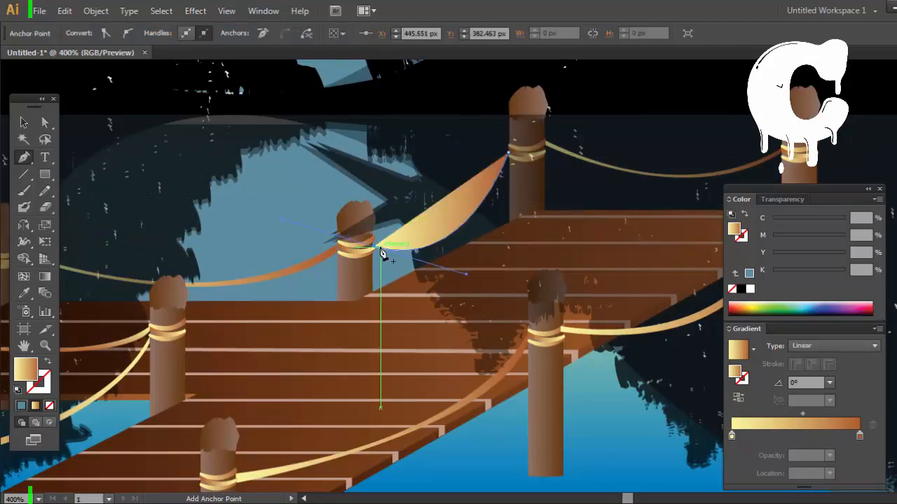
left_click(375, 242)
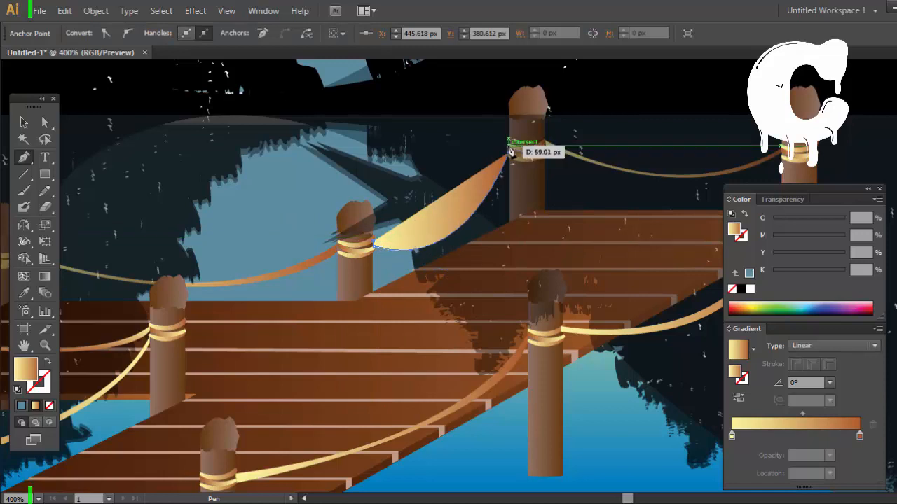
left_click_drag(508, 145, 566, 210)
left_click(509, 352)
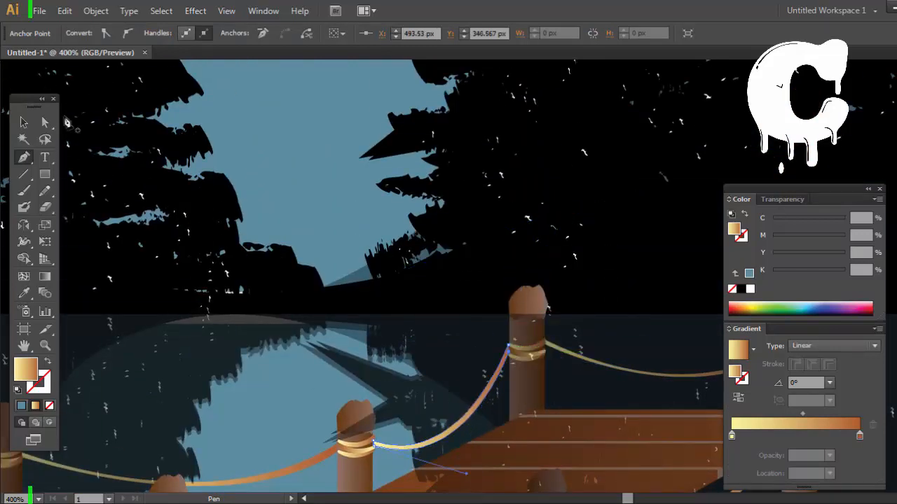
left_click(23, 123)
key("ctrl+minus")
key("ctrl+minus")
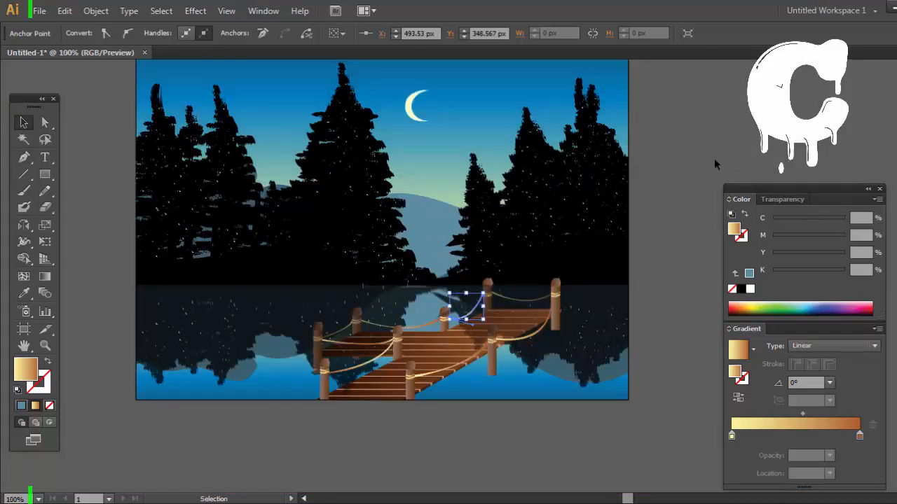
left_click(677, 146)
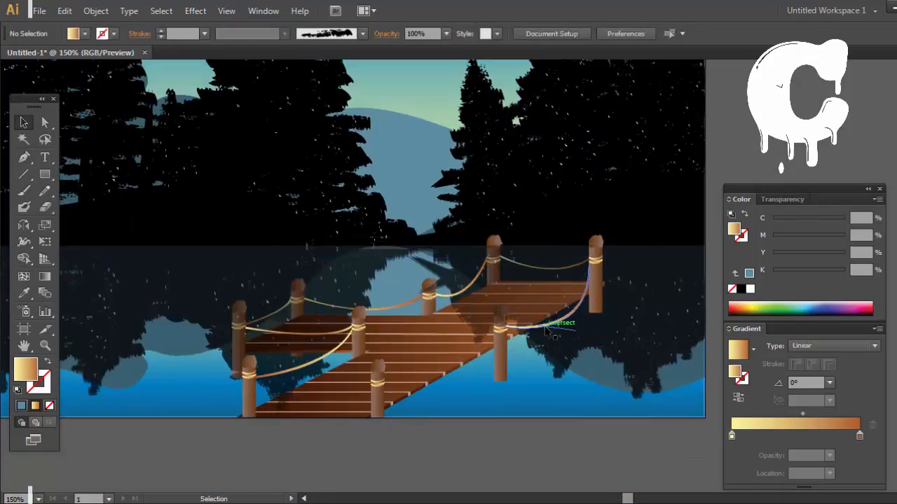
Step: Stretch the rope right of the nearest front post to reach that post's bands, rotate it about 5° clockwise, and deselect it
left_click_drag(545, 330, 451, 395)
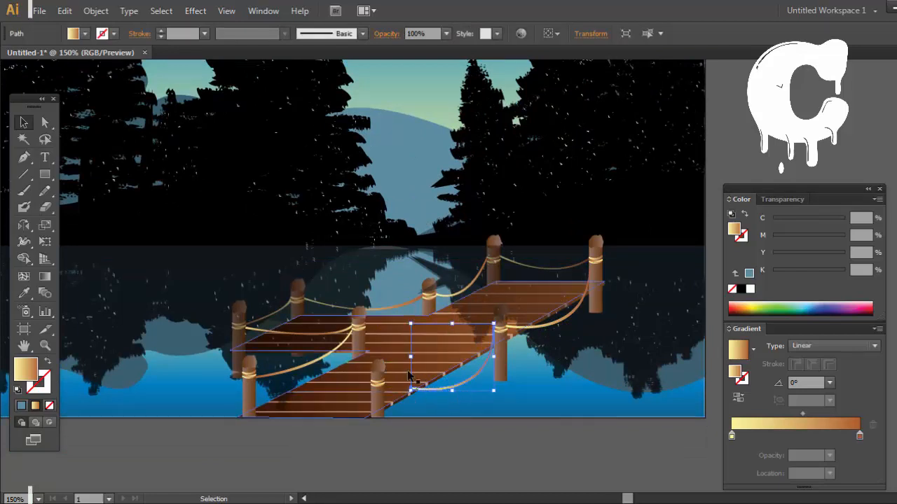
left_click_drag(412, 361, 388, 358)
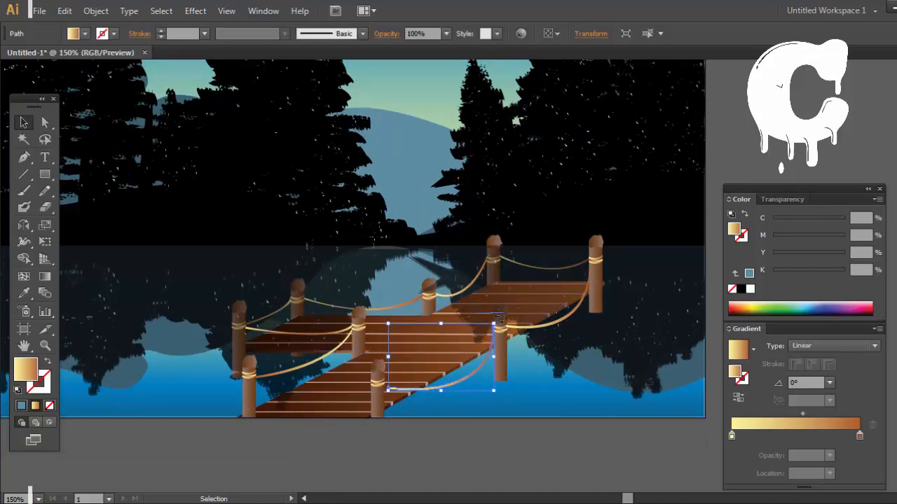
left_click_drag(497, 317, 591, 350)
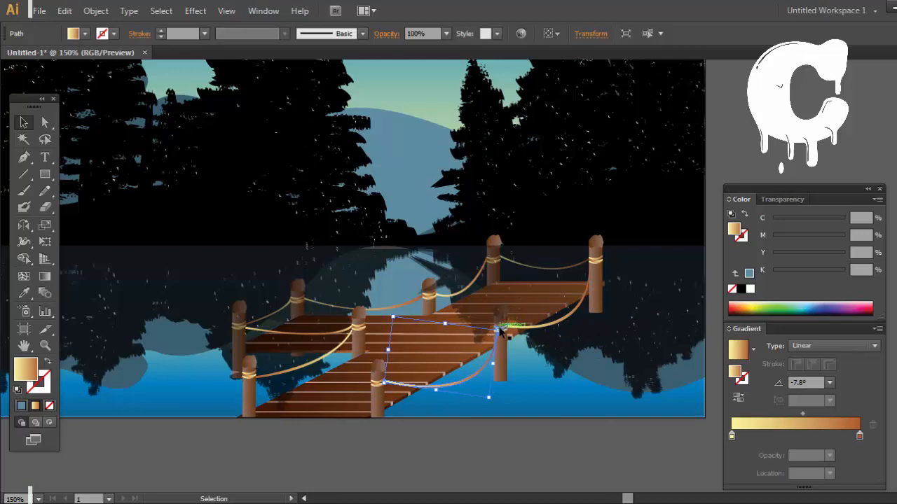
left_click_drag(504, 330, 505, 323)
left_click(715, 368)
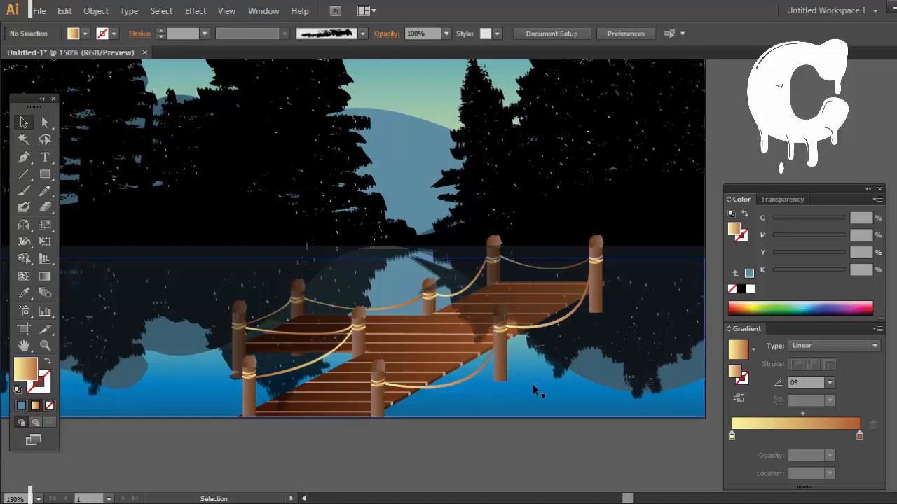
Step: Send the rope between the dock's leftmost post and the middle post behind the translucent tree reflection, and deselect everything
key("space")
left_click_drag(495, 391, 596, 416)
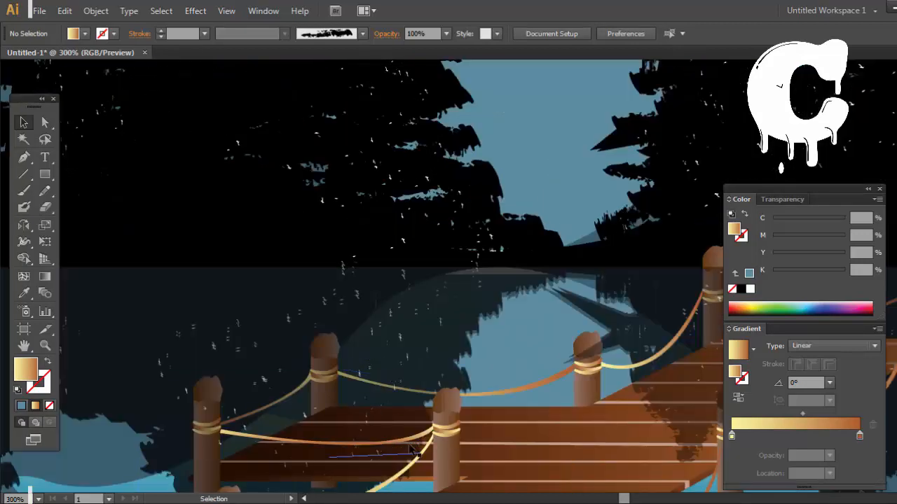
left_click(413, 450)
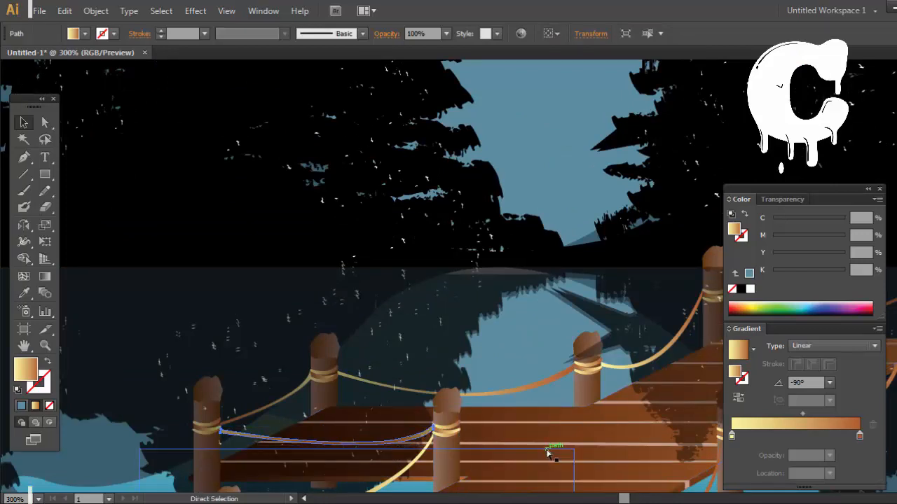
key("v")
scroll(407, 482, "down", 1)
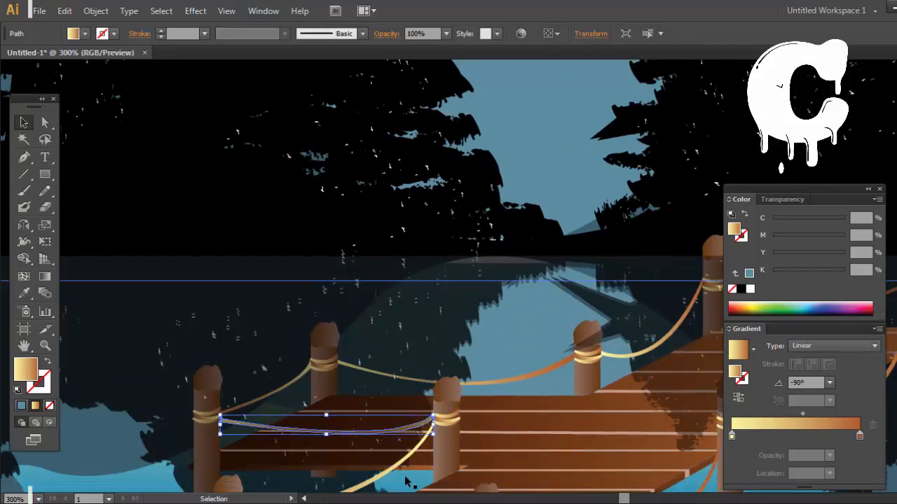
left_click(405, 482)
key("ctrl+minus")
key("ctrl+minus")
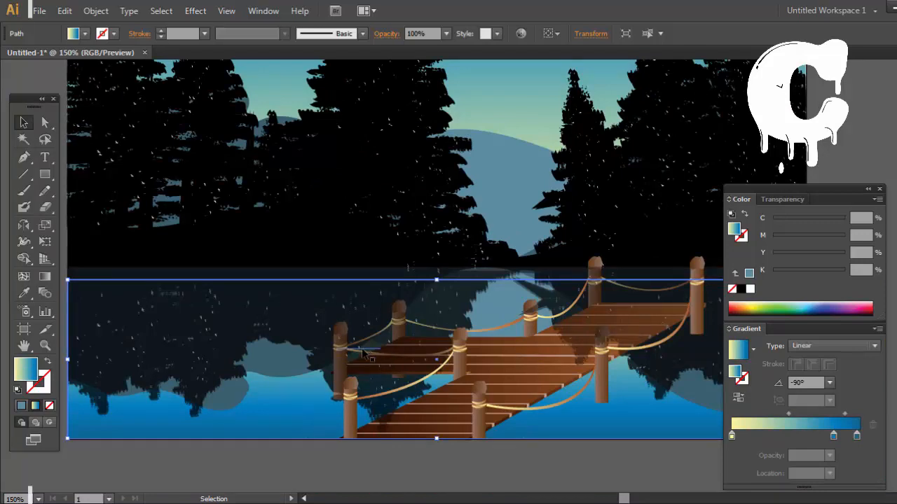
left_click(357, 355)
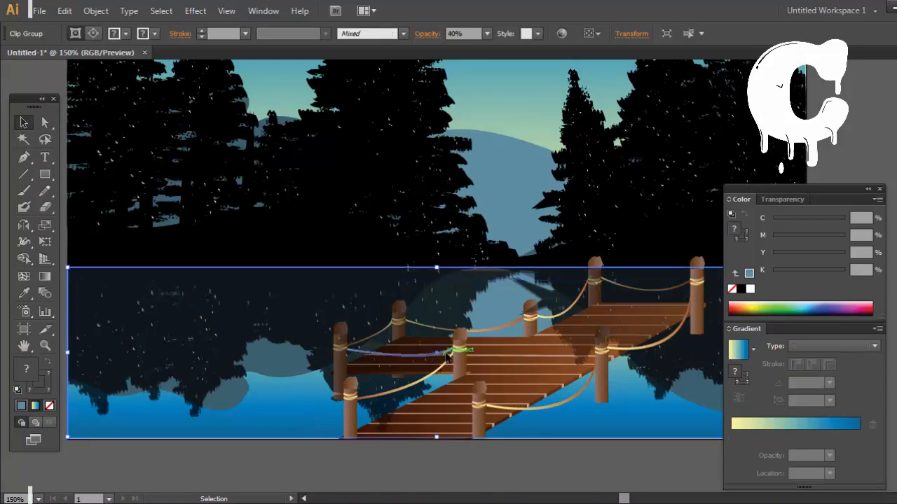
left_click(503, 476)
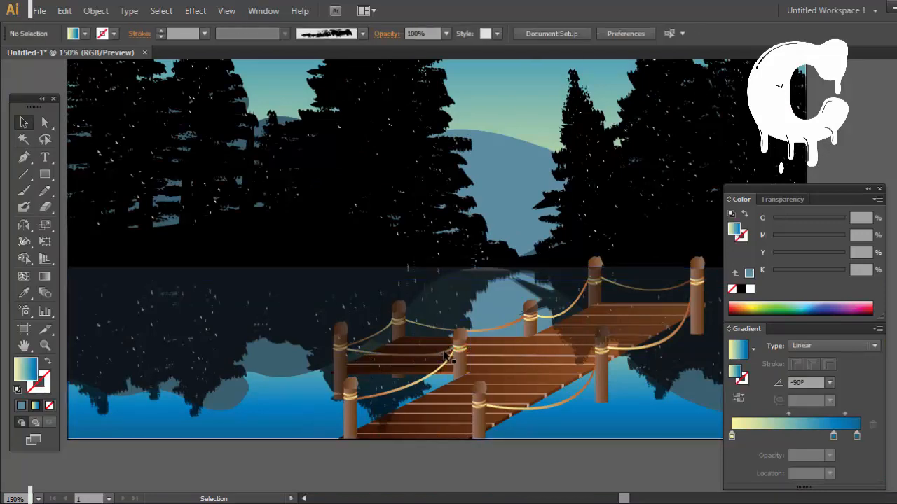
left_click(400, 350)
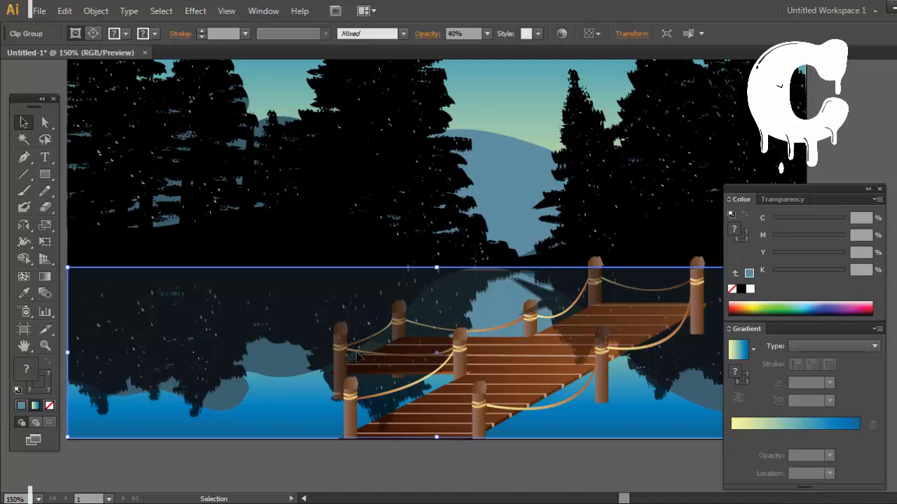
left_click(462, 485)
key("space")
left_click_drag(636, 397, 546, 378)
left_click(489, 375)
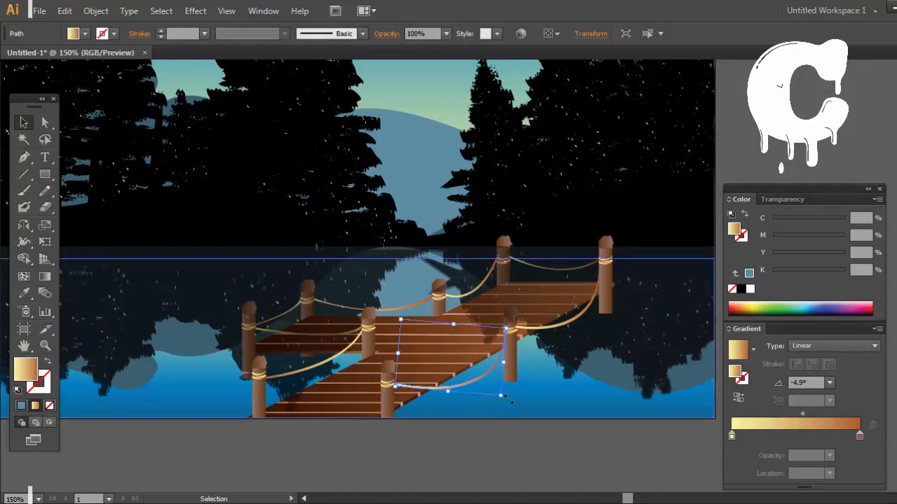
left_click_drag(501, 396, 595, 429)
key("ctrl+z")
left_click(492, 446)
Step: Hide the Color and Gradient controls and show the whole illustration at 100% zoom
key("space")
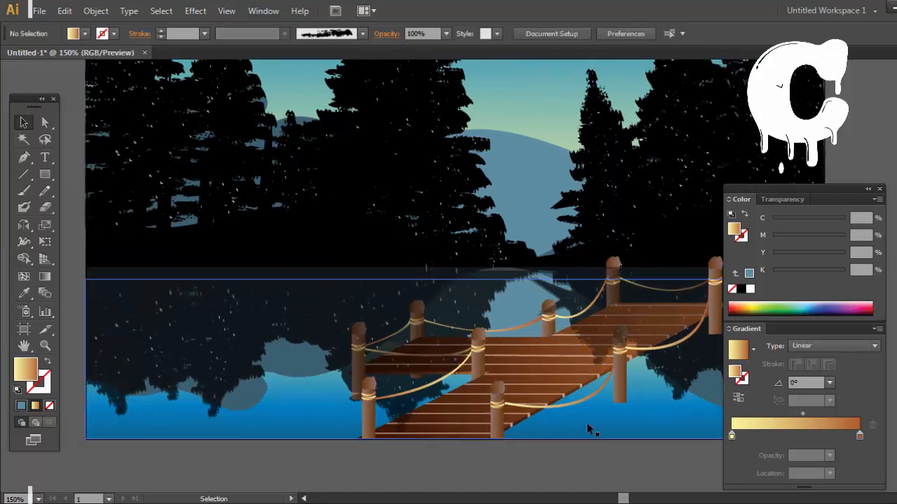
key("ctrl+minus")
key("ctrl+minus")
key("ctrl+minus")
key("space")
key("ctrl+plus")
key("ctrl+plus")
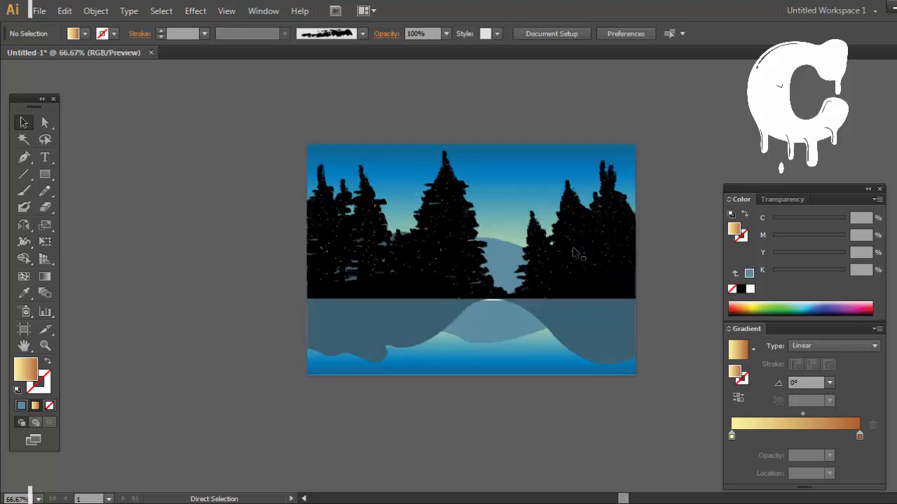
left_click(880, 189)
left_click_drag(412, 142, 414, 166)
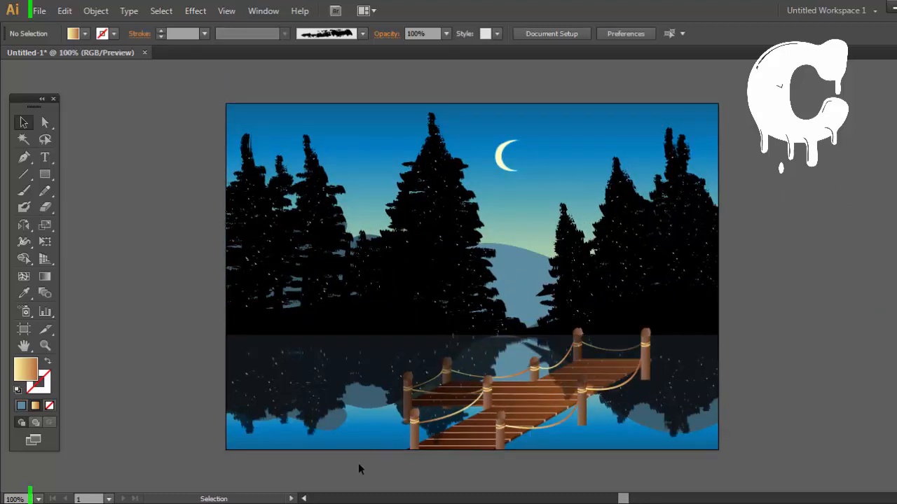
Step: Select all of the dock's planks, posts and ropes without the background shapes, move the dock slightly left, and deselect it
left_click_drag(729, 326, 729, 327)
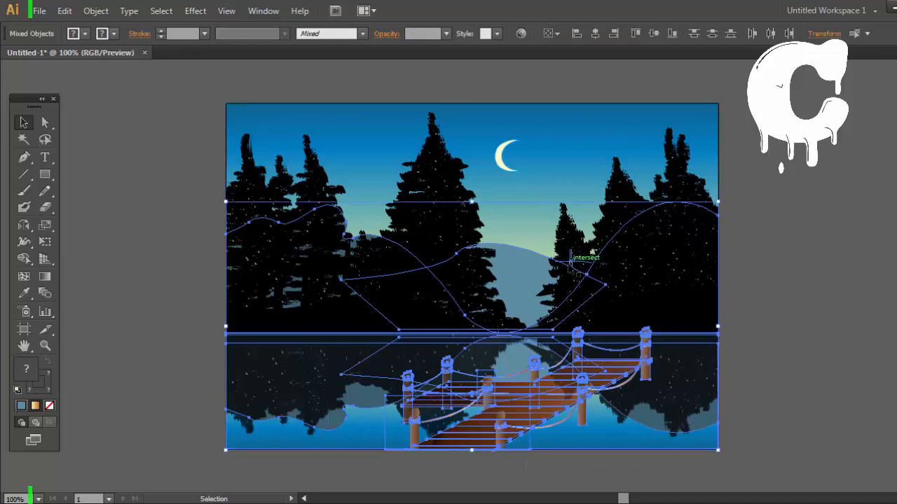
left_click(598, 281, "shift")
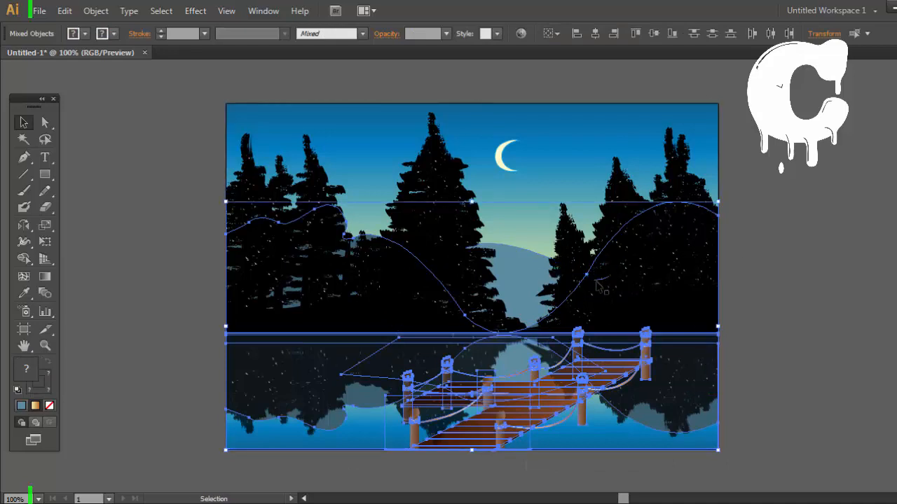
left_click(587, 277, "shift")
left_click(326, 362, "shift")
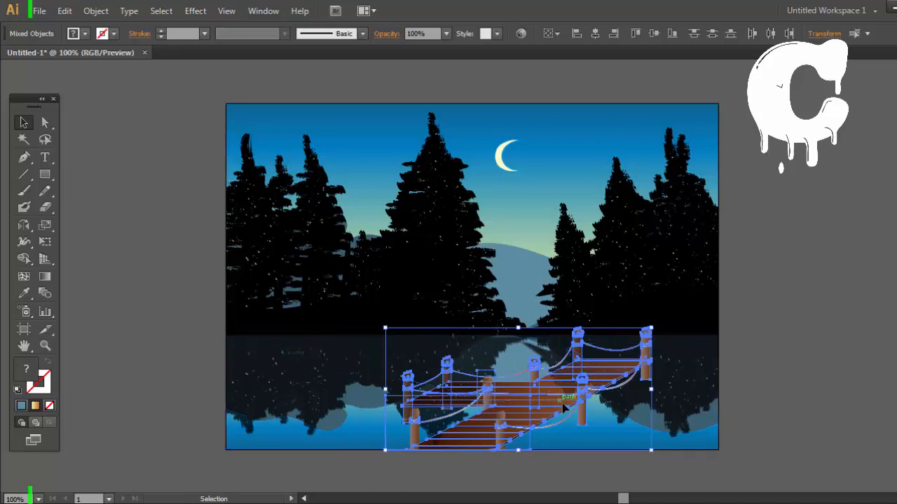
left_click_drag(529, 351, 519, 412)
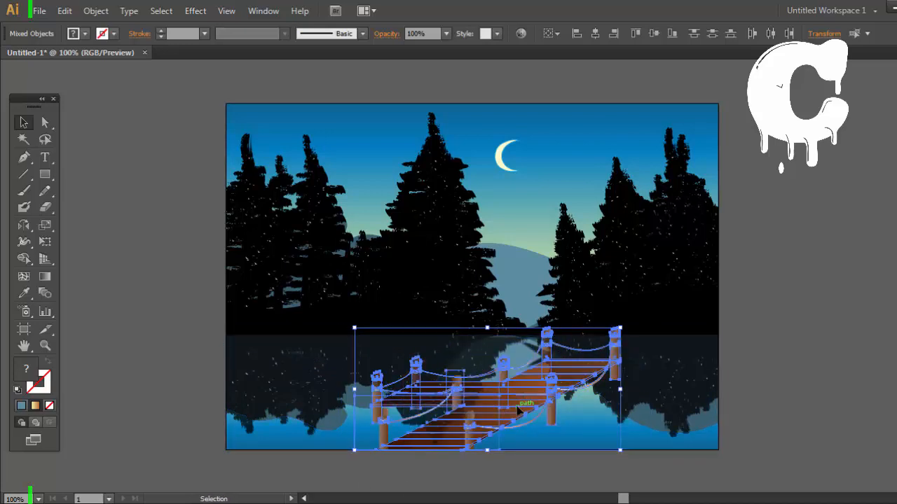
left_click(666, 413)
Step: Draw a closed, wavy water-reflection shape with the Pen tool from the base of the front right post down to the artboard's edge
left_click(838, 410)
key("ctrl+plus")
key("ctrl+plus")
key("ctrl+plus")
key("space")
left_click_drag(837, 410, 760, 197)
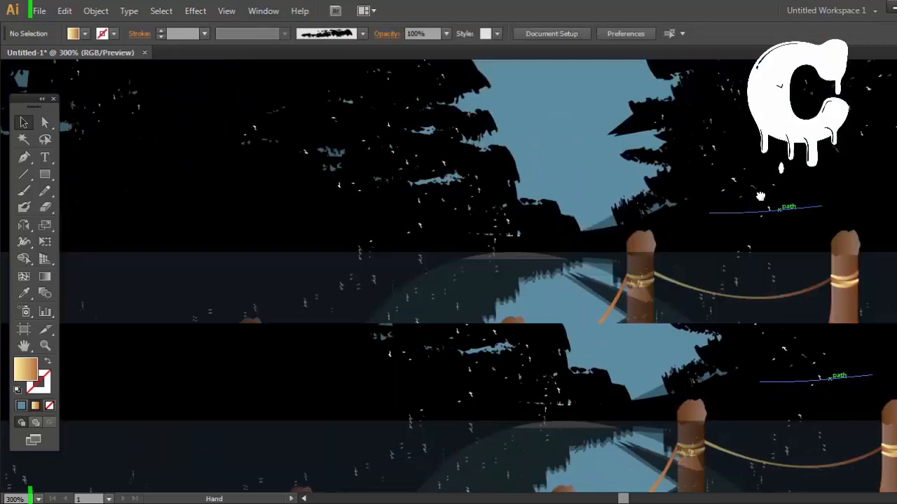
left_click_drag(775, 315, 747, 145)
left_click(24, 158)
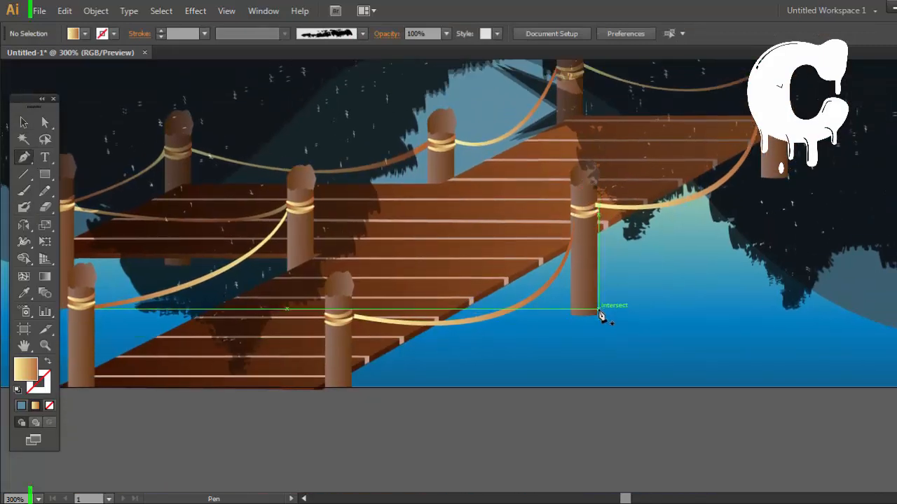
left_click_drag(599, 325, 585, 331)
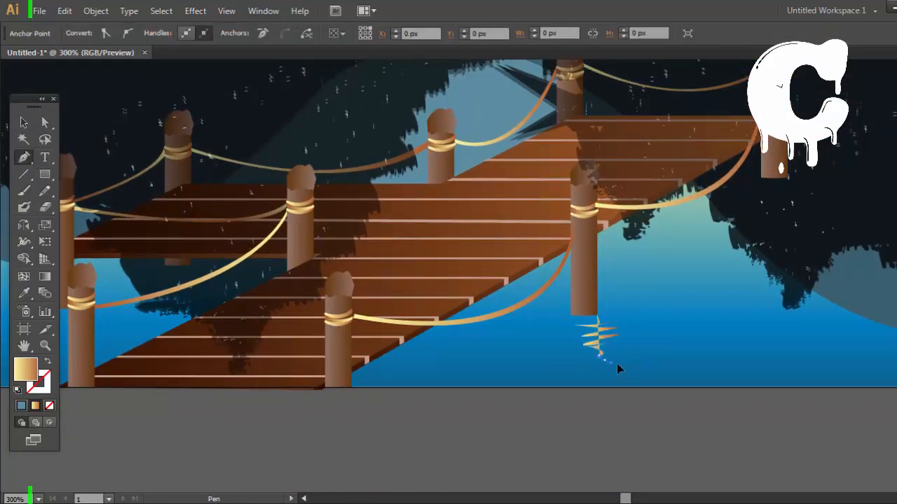
left_click(618, 384)
left_click(617, 387)
left_click(565, 386)
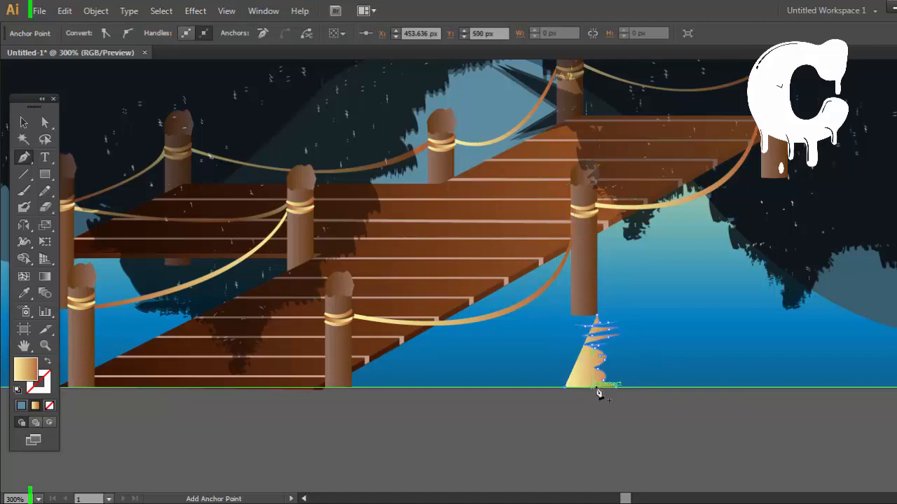
left_click_drag(570, 365, 563, 364)
left_click_drag(572, 321, 573, 322)
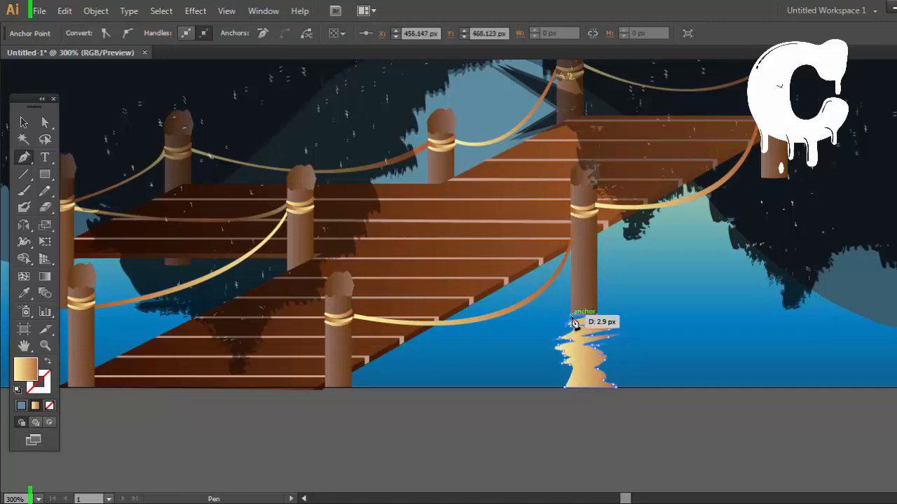
key("ctrl")
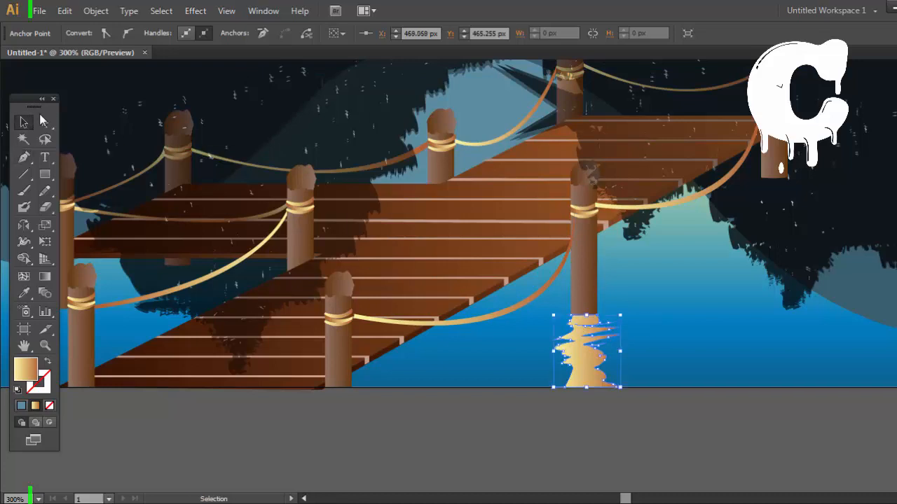
Step: Replace the reflection's gradient with a solid brown fill of C 16, M 47, Y 100 and K 66
key("ctrl+F9")
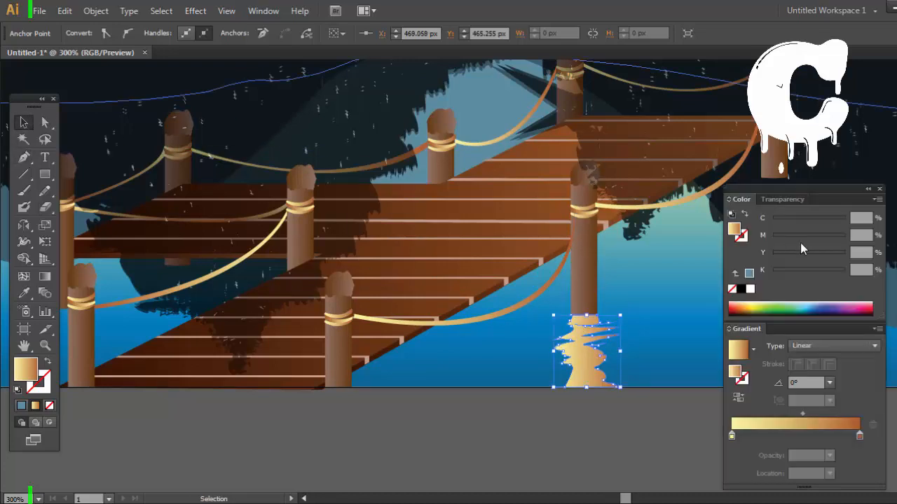
left_click(821, 307)
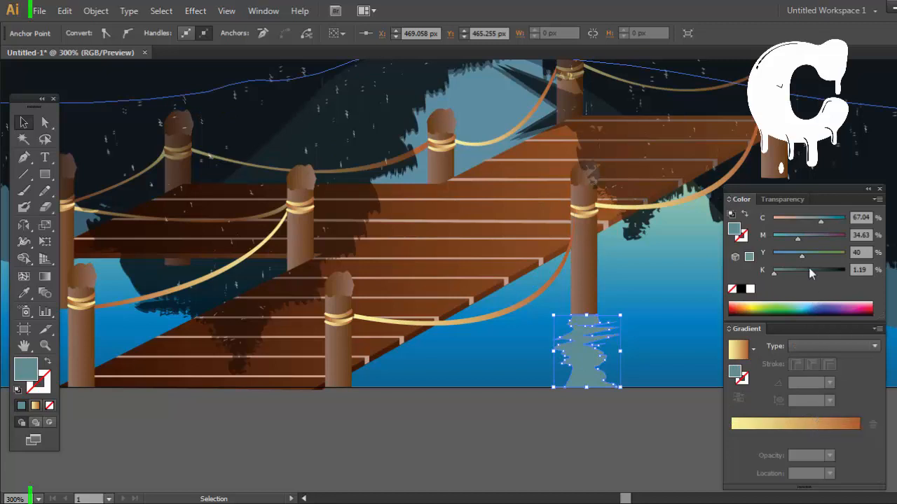
left_click_drag(797, 239, 846, 221)
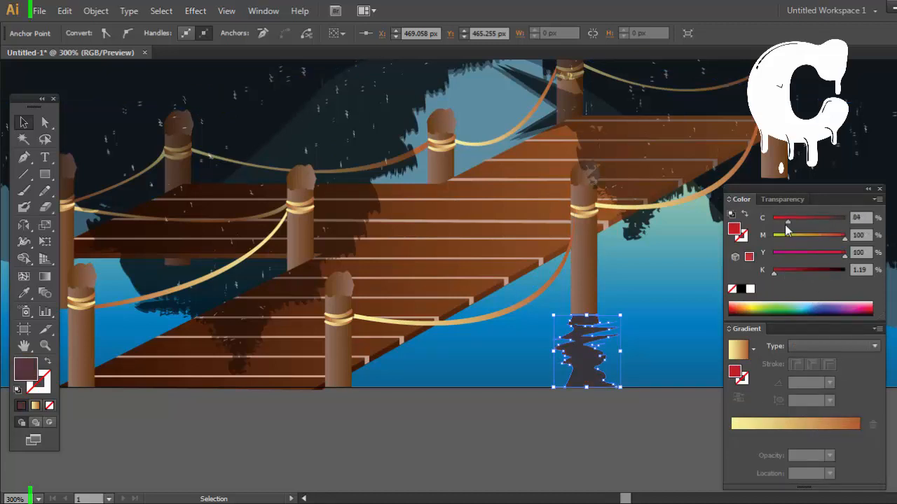
left_click_drag(785, 225, 784, 224)
left_click(807, 239)
left_click_drag(815, 272, 821, 272)
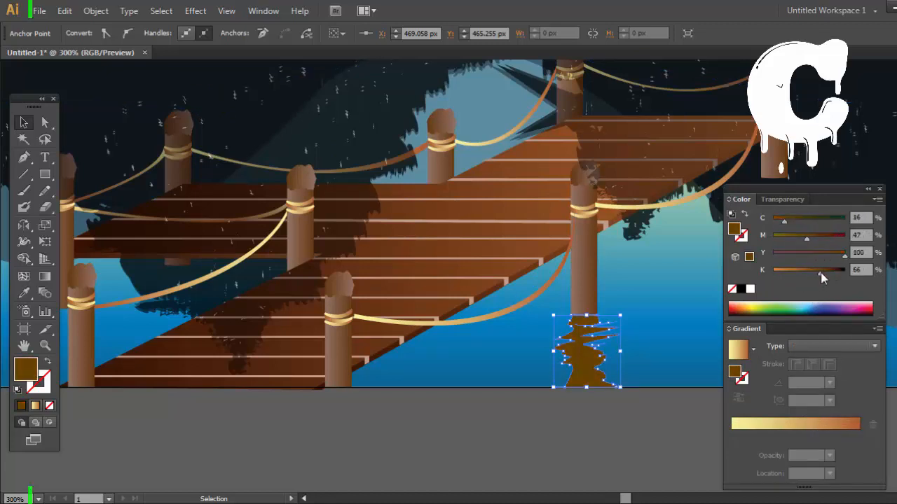
left_click_drag(780, 235, 866, 241)
key("ctrl+z")
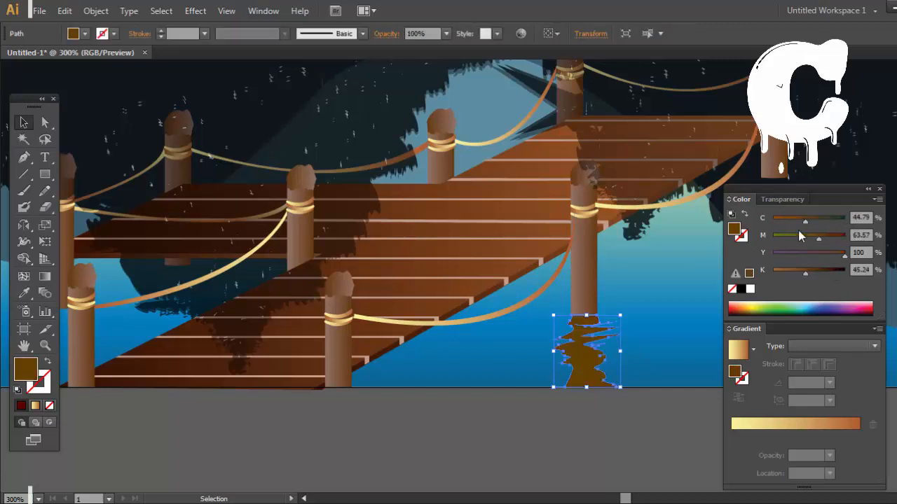
Step: Darken the reflection's brown fill to K 85
left_click_drag(822, 272, 828, 271)
left_click(690, 446)
left_click_drag(691, 436, 574, 471)
left_click(471, 382)
left_click_drag(832, 272, 834, 272)
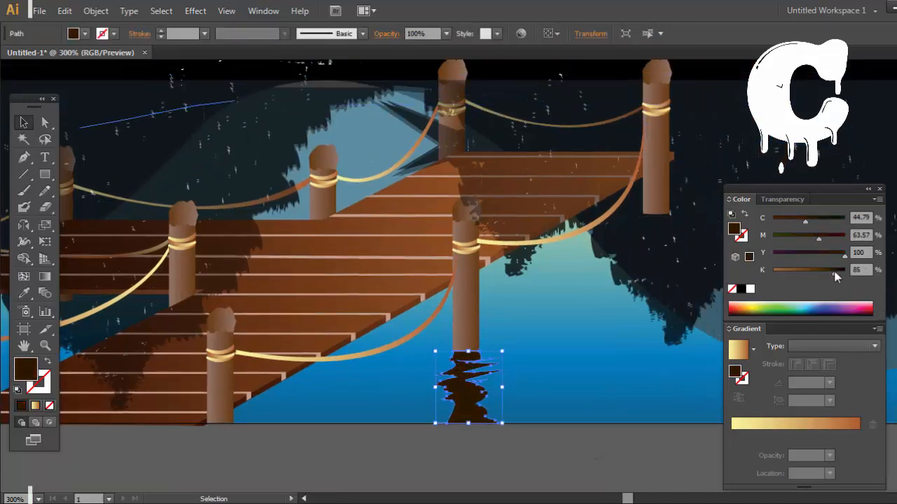
Step: Set the front right post's reflection to 50% opacity and deselect it
left_click(446, 34)
left_click(462, 124)
left_click(552, 445)
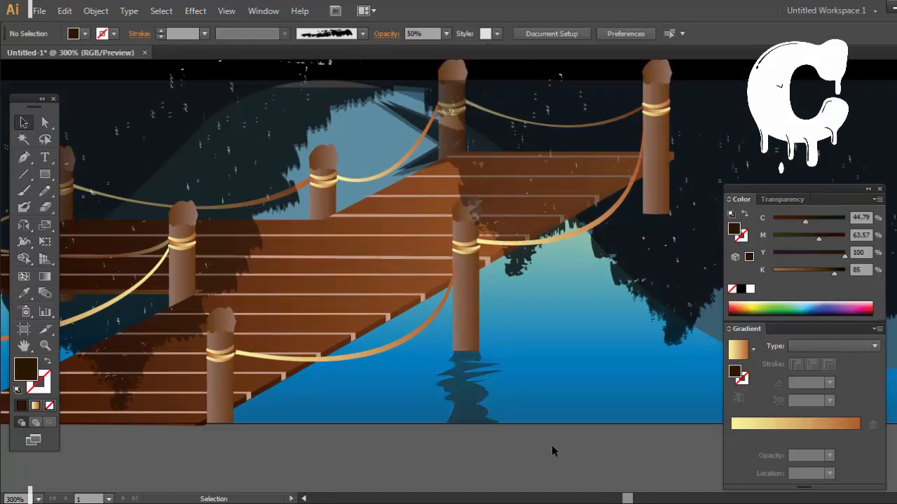
Step: Copy the reflection beneath the far right post and place a spare copy in the water between the two nearest front posts
left_click_drag(469, 420, 663, 280)
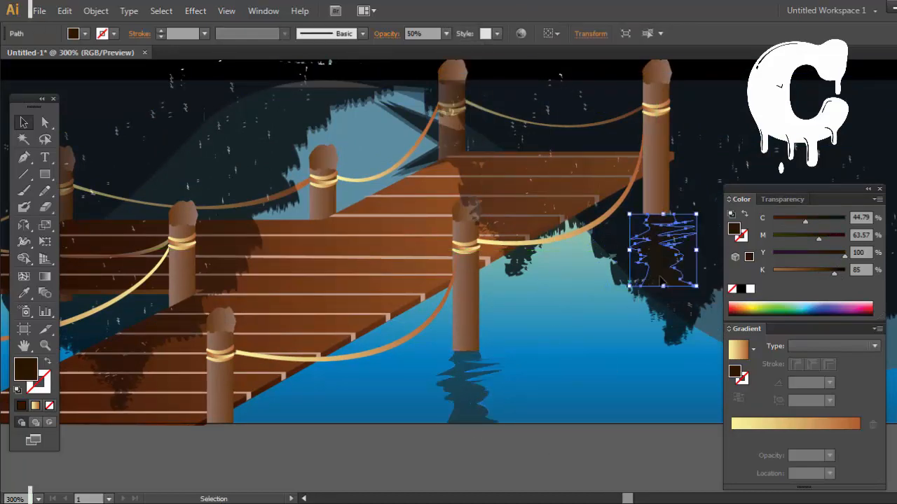
left_click_drag(492, 321, 472, 354)
left_click_drag(653, 301, 382, 438)
Step: Place a copy of the spare reflection beneath the dock's leftmost post and move the spare partly below the artboard's lower edge
left_click_drag(434, 392, 704, 359)
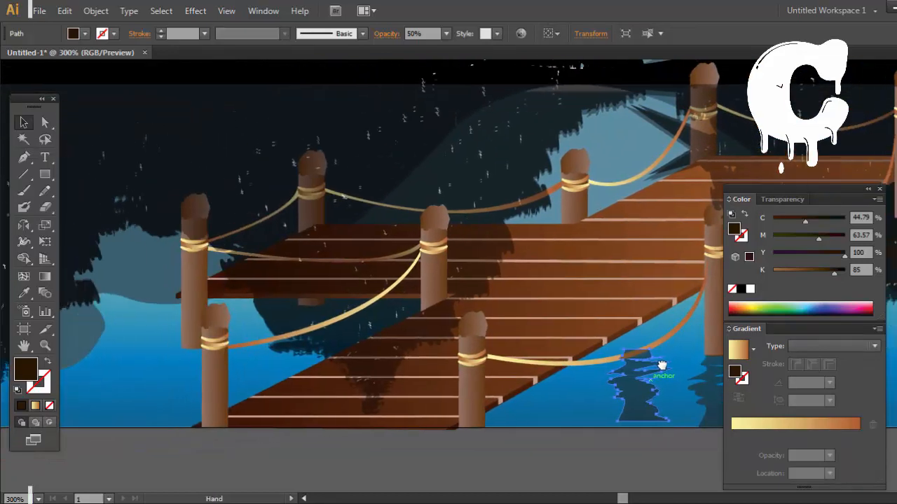
left_click_drag(643, 396, 202, 395)
left_click_drag(575, 429, 500, 417)
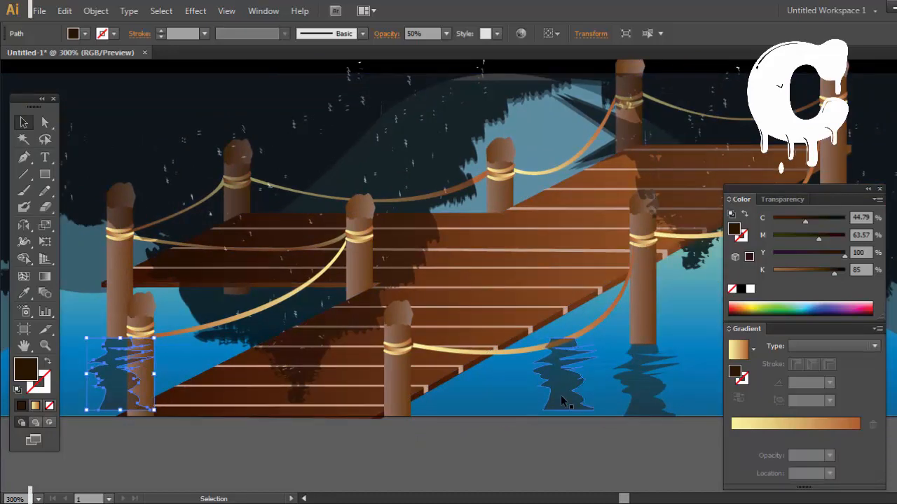
left_click_drag(563, 400, 555, 456)
left_click_drag(596, 432, 242, 406)
left_click_drag(220, 375, 597, 345)
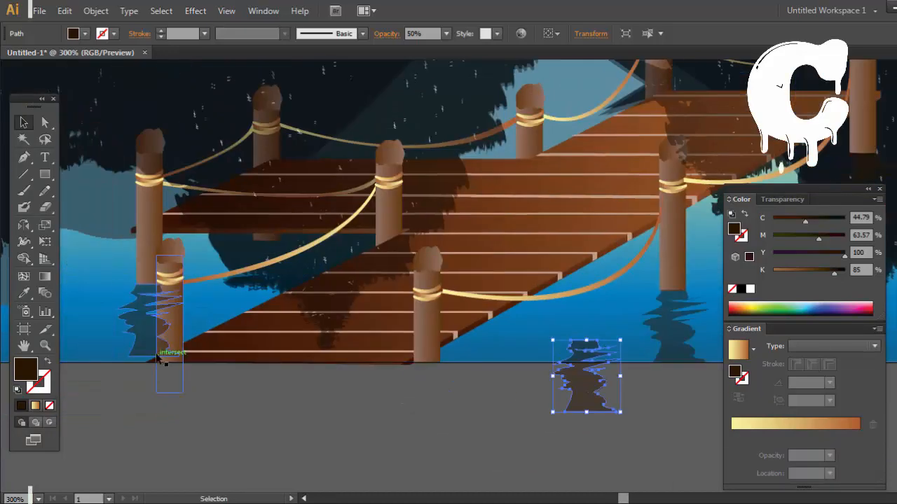
Step: Stretch the leftmost post's reflection to the artboard's lower edge, send it behind the neighbouring front post, and deselect it
left_click(153, 356)
left_click_drag(152, 355, 152, 362)
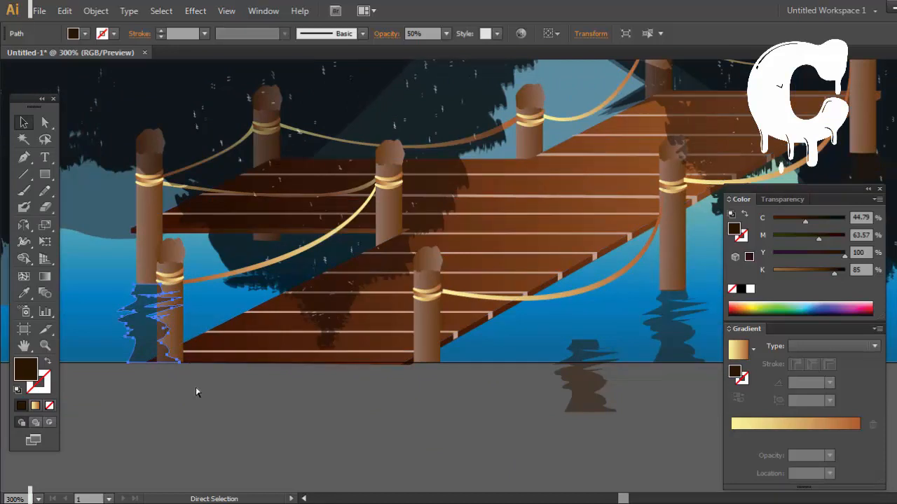
key("ctrl+bracketleft")
left_click(224, 398)
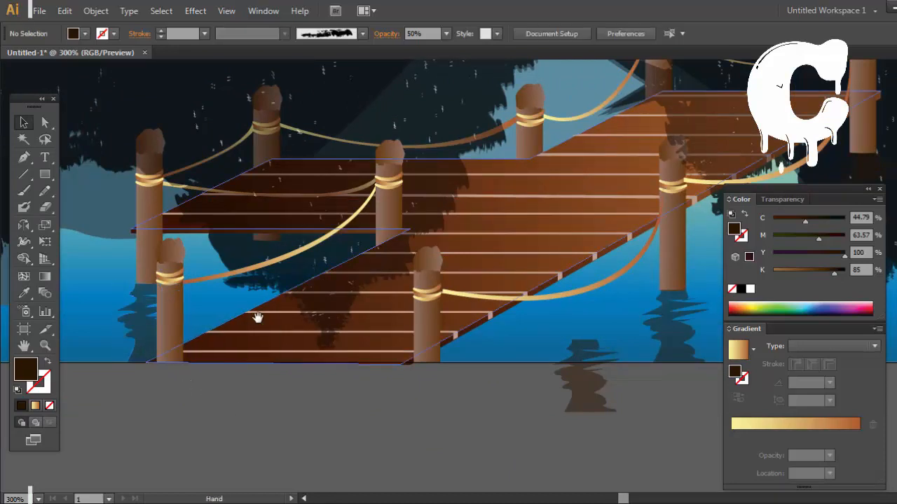
Step: Move the spare reflection beneath the dock's back left post, send it behind the planks and rope, and deselect it
left_click_drag(258, 317, 274, 357)
left_click_drag(592, 419, 277, 320)
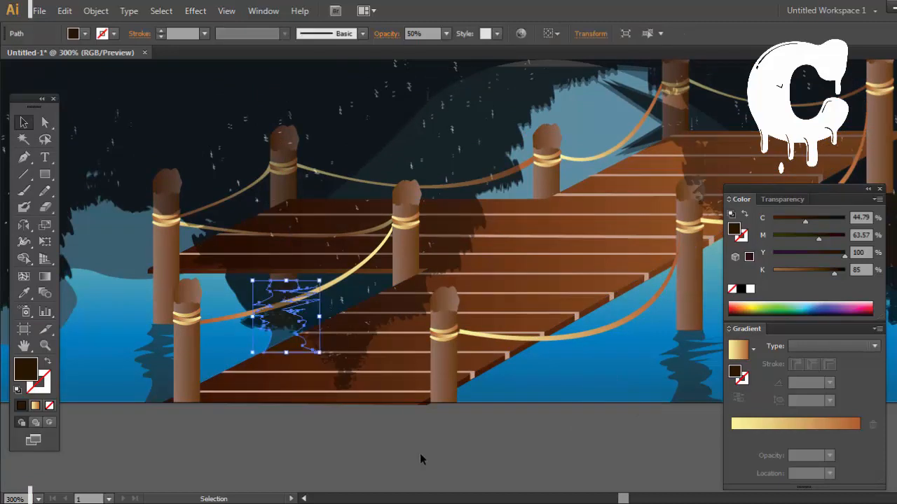
left_click(382, 457)
left_click(277, 336)
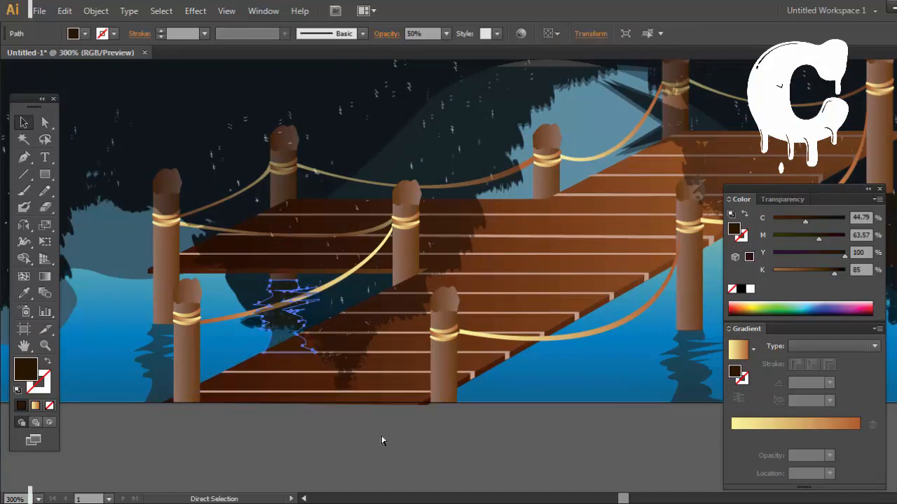
left_click(405, 447)
left_click(281, 331)
key("ctrl+bracketleft")
left_click(524, 476)
Step: Try to move the front right post's reflection onto the planks below the middle back post
left_click_drag(498, 414, 430, 426)
left_click_drag(607, 387, 476, 328)
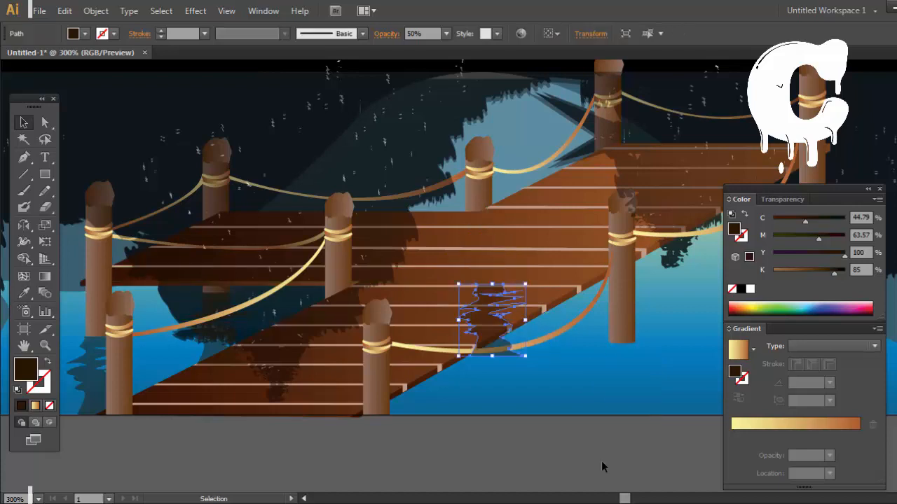
left_click(601, 463)
key("ctrl+z")
left_click(595, 464)
Step: Try to stretch the far right post's reflection further down into the water
left_click_drag(629, 418, 473, 462)
key("ctrl+minus")
key("ctrl+minus")
left_click(599, 346)
left_click_drag(610, 349, 612, 374)
left_click(637, 445)
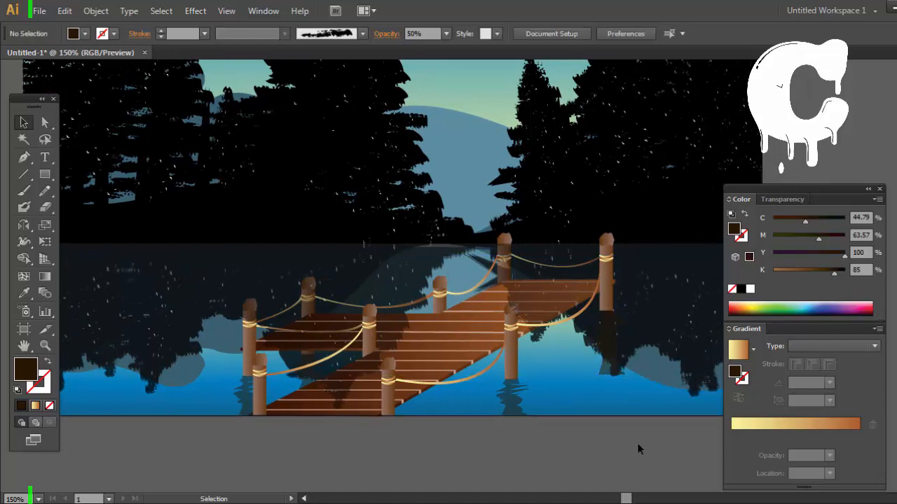
key("ctrl+z")
left_click(638, 442)
Step: Copy the front right post's reflection below the middle back post, send it behind the dock's planks, and deselect it
left_click_drag(392, 417, 424, 417)
left_click_drag(562, 408, 489, 396)
left_click(563, 481)
left_click(481, 371)
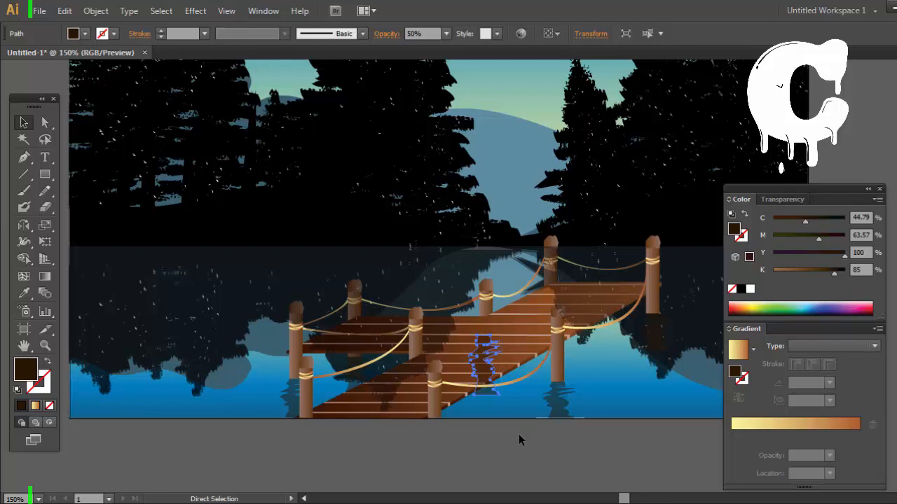
left_click(518, 434)
Step: Try to stretch the middle back post's reflection further down below the dock
left_click(489, 391)
left_click_drag(486, 396, 486, 401)
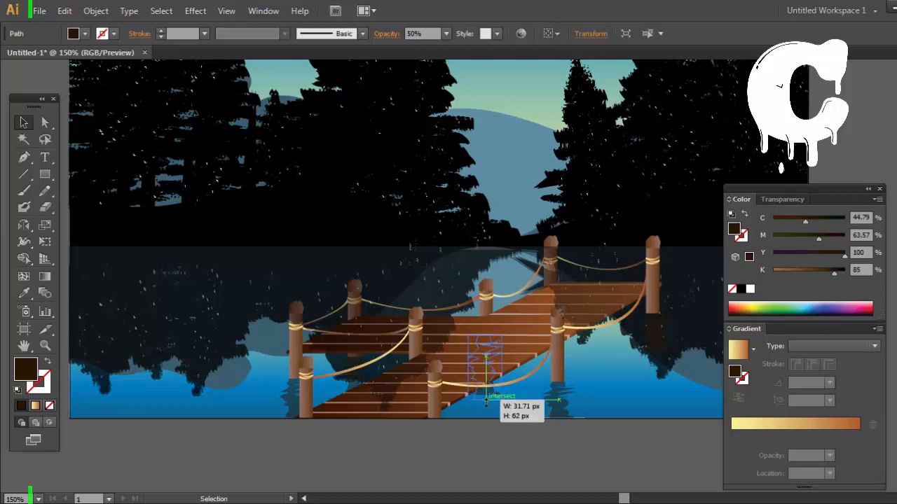
left_click(528, 465)
left_click(488, 399)
key("Delete")
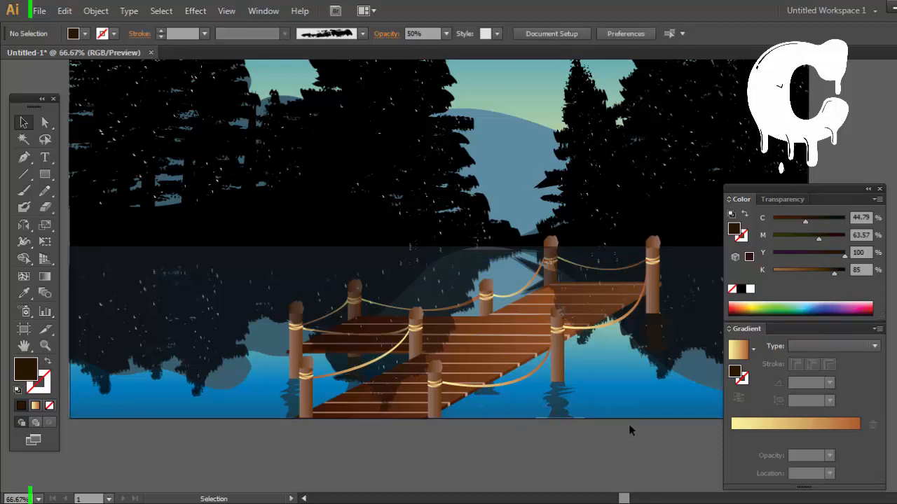
key("ctrl+minus")
key("ctrl+minus")
left_click_drag(609, 348, 591, 385)
left_click_drag(651, 113, 200, 418)
right_click(516, 213)
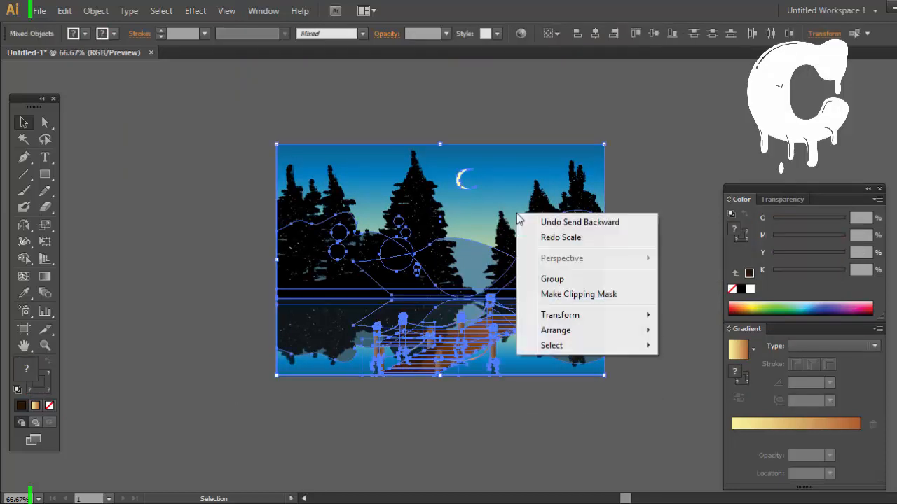
left_click(663, 333)
left_click(624, 228)
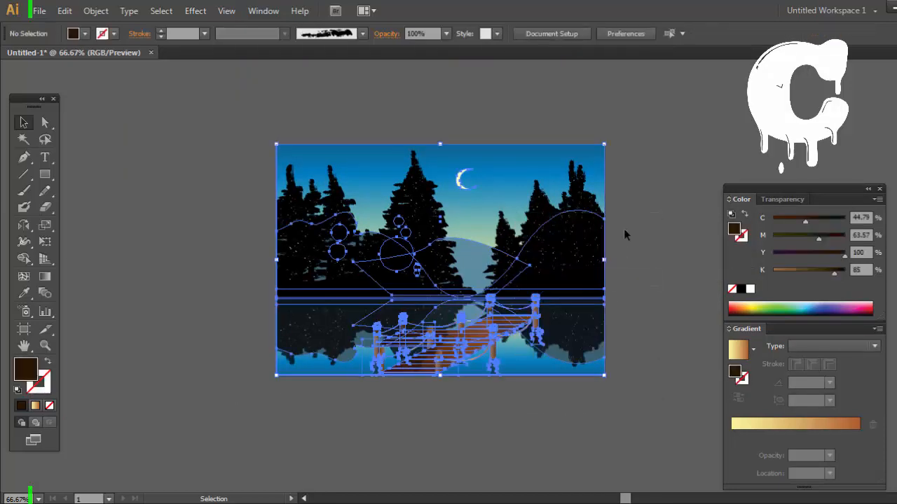
Step: Hide all tools and panels and fit the finished illustration to the window for viewing
left_click(54, 99)
key("Tab")
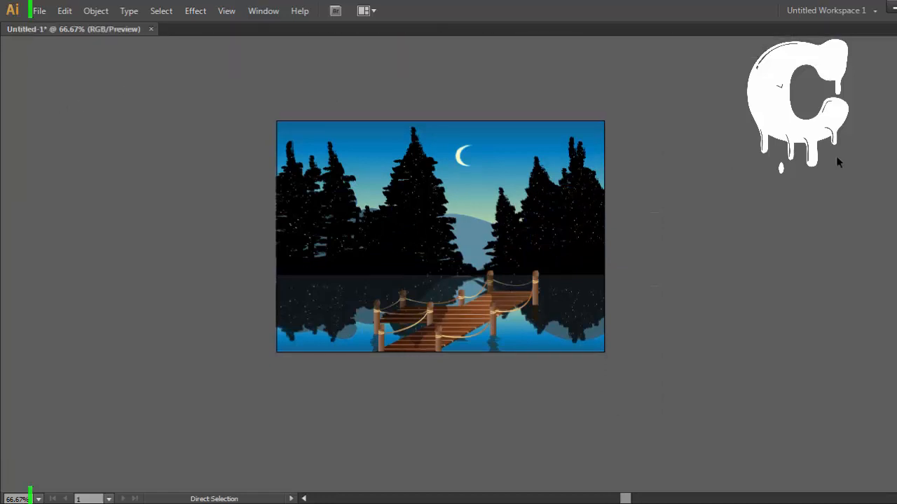
key("ctrl+0")
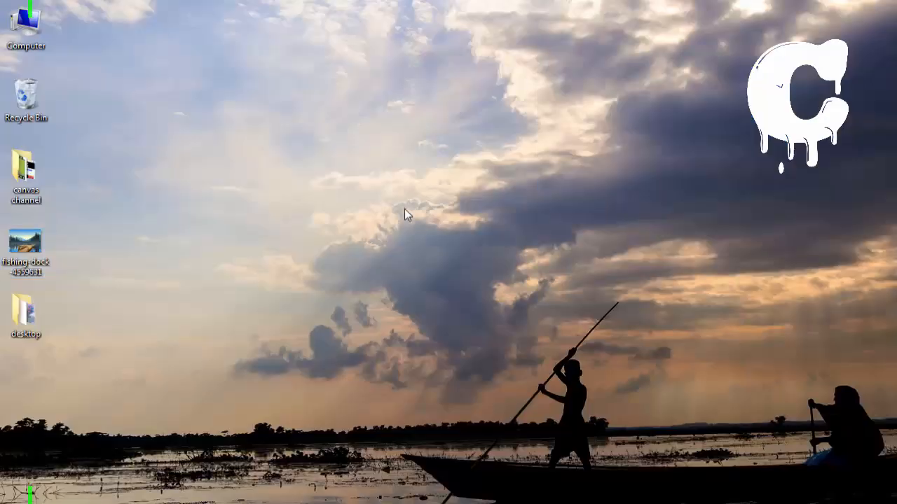
mouse_move(247, 276)
left_mouse_down()
mouse_move(612, 166)
mouse_move(574, 166)
left_mouse_up()
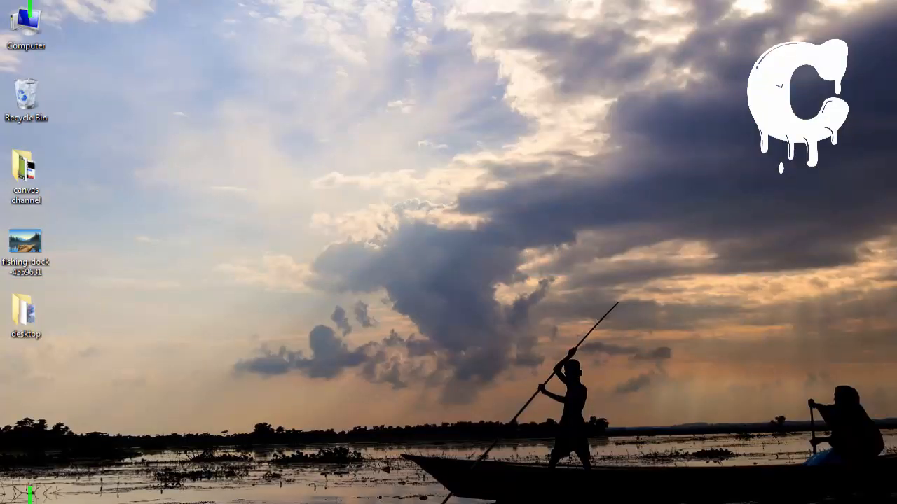